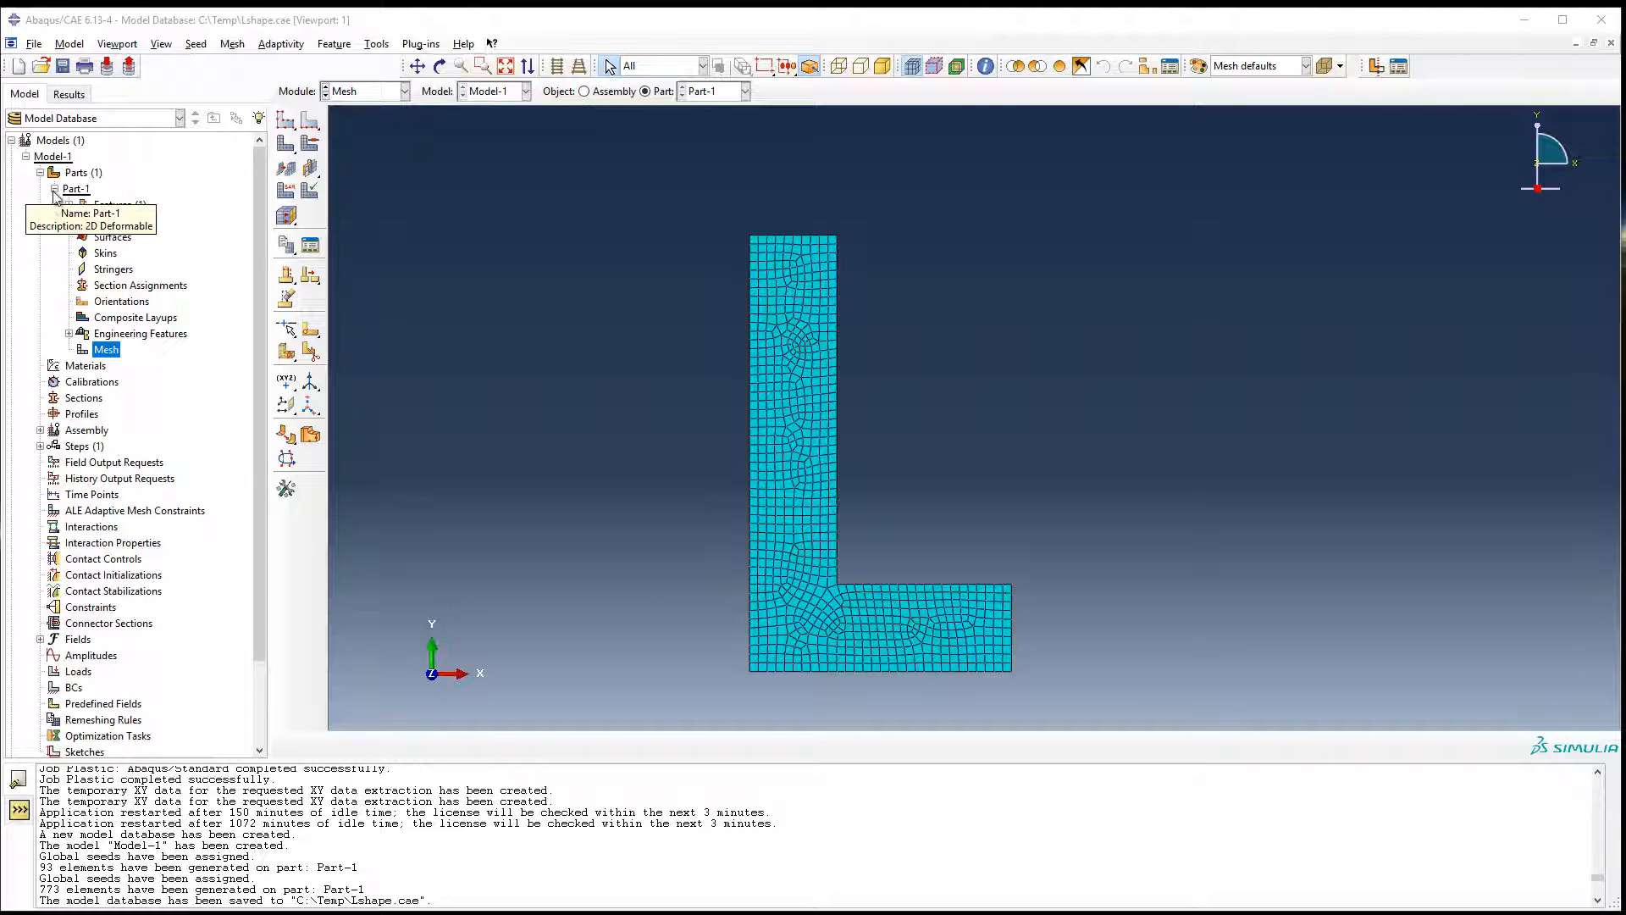
Create a new material and name it ElstPlast.
double_click(84, 366)
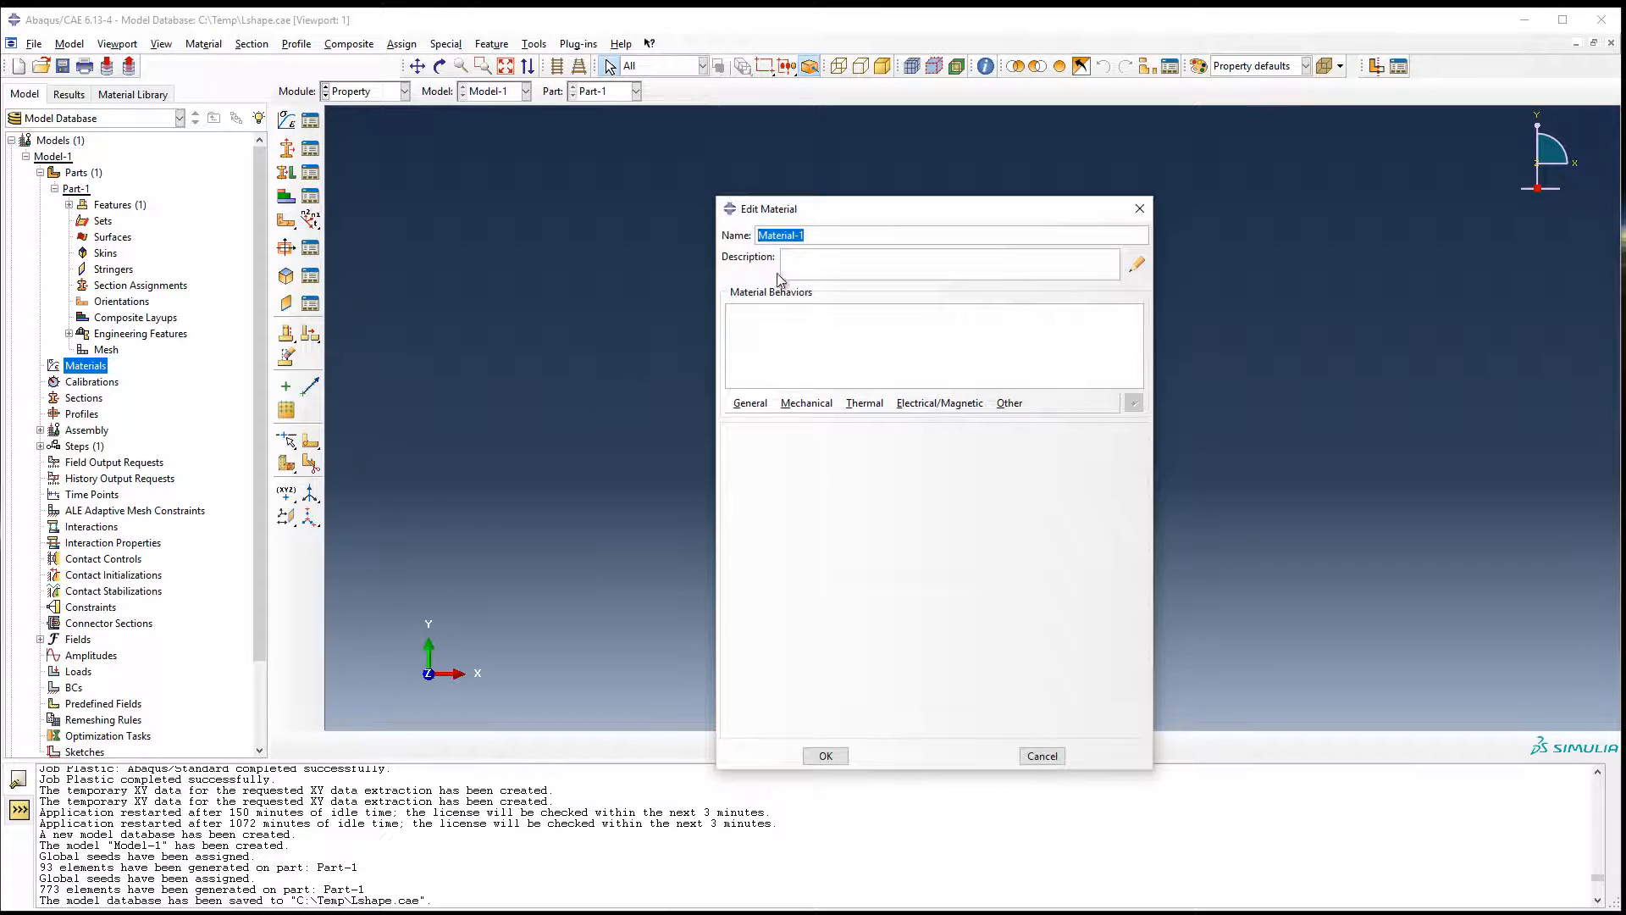
drag(809, 240, 745, 248)
text(ElstPlast)
Add isotropic elastic behavior to the material with a Young's modulus of 210e3 and a Poisson's ratio of 0.3.
click(807, 404)
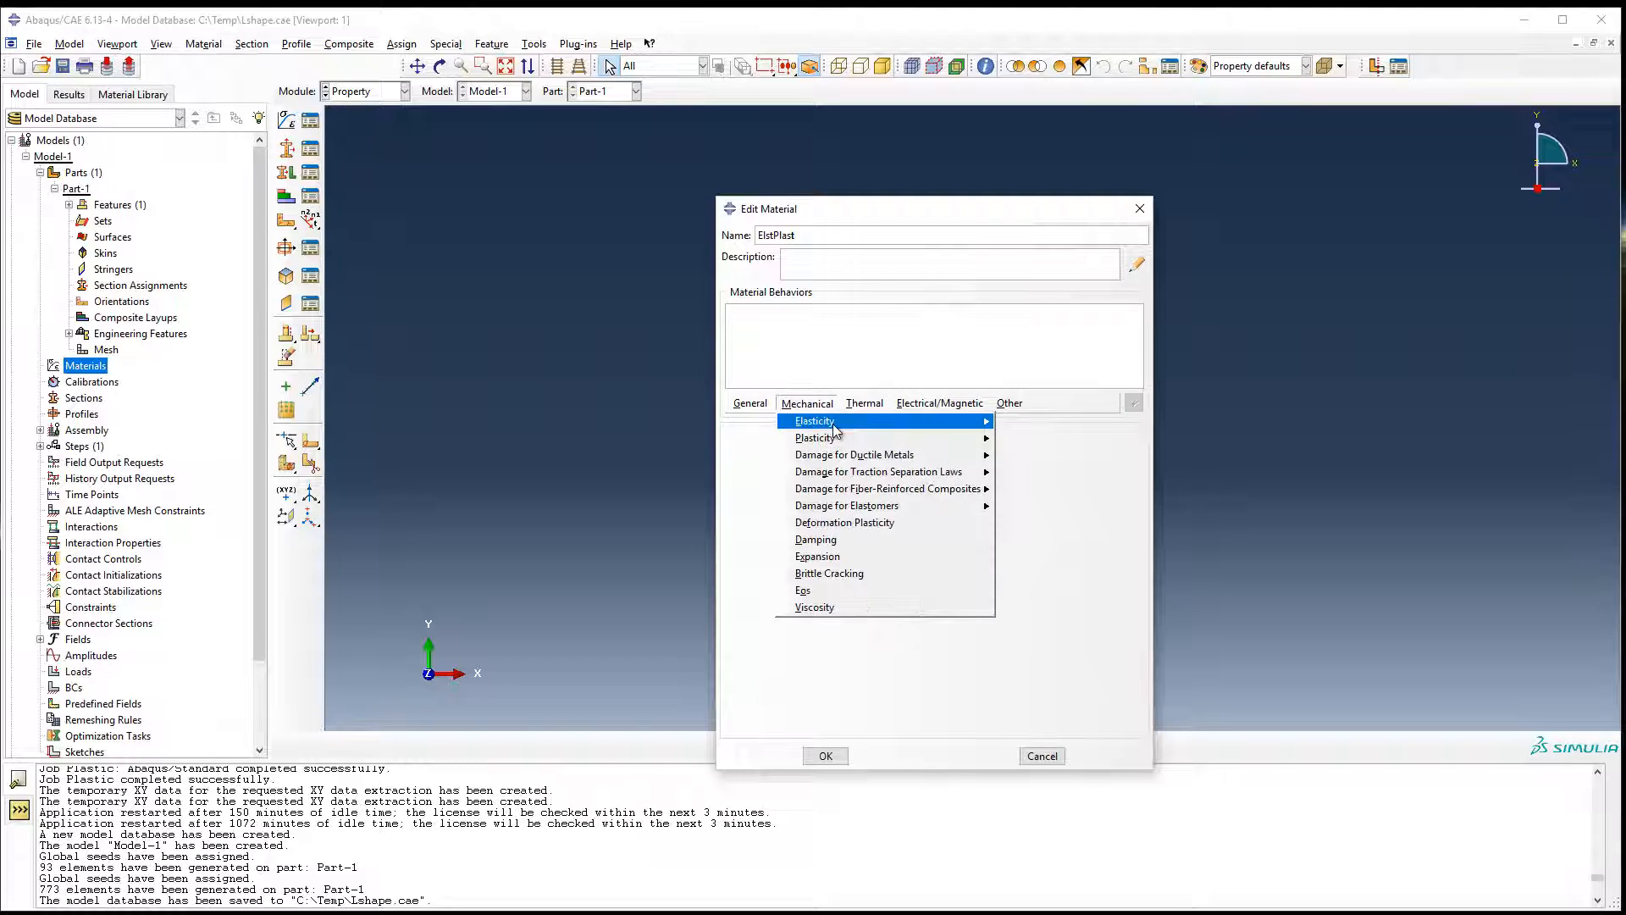
mouse_move(831, 424)
click(1023, 428)
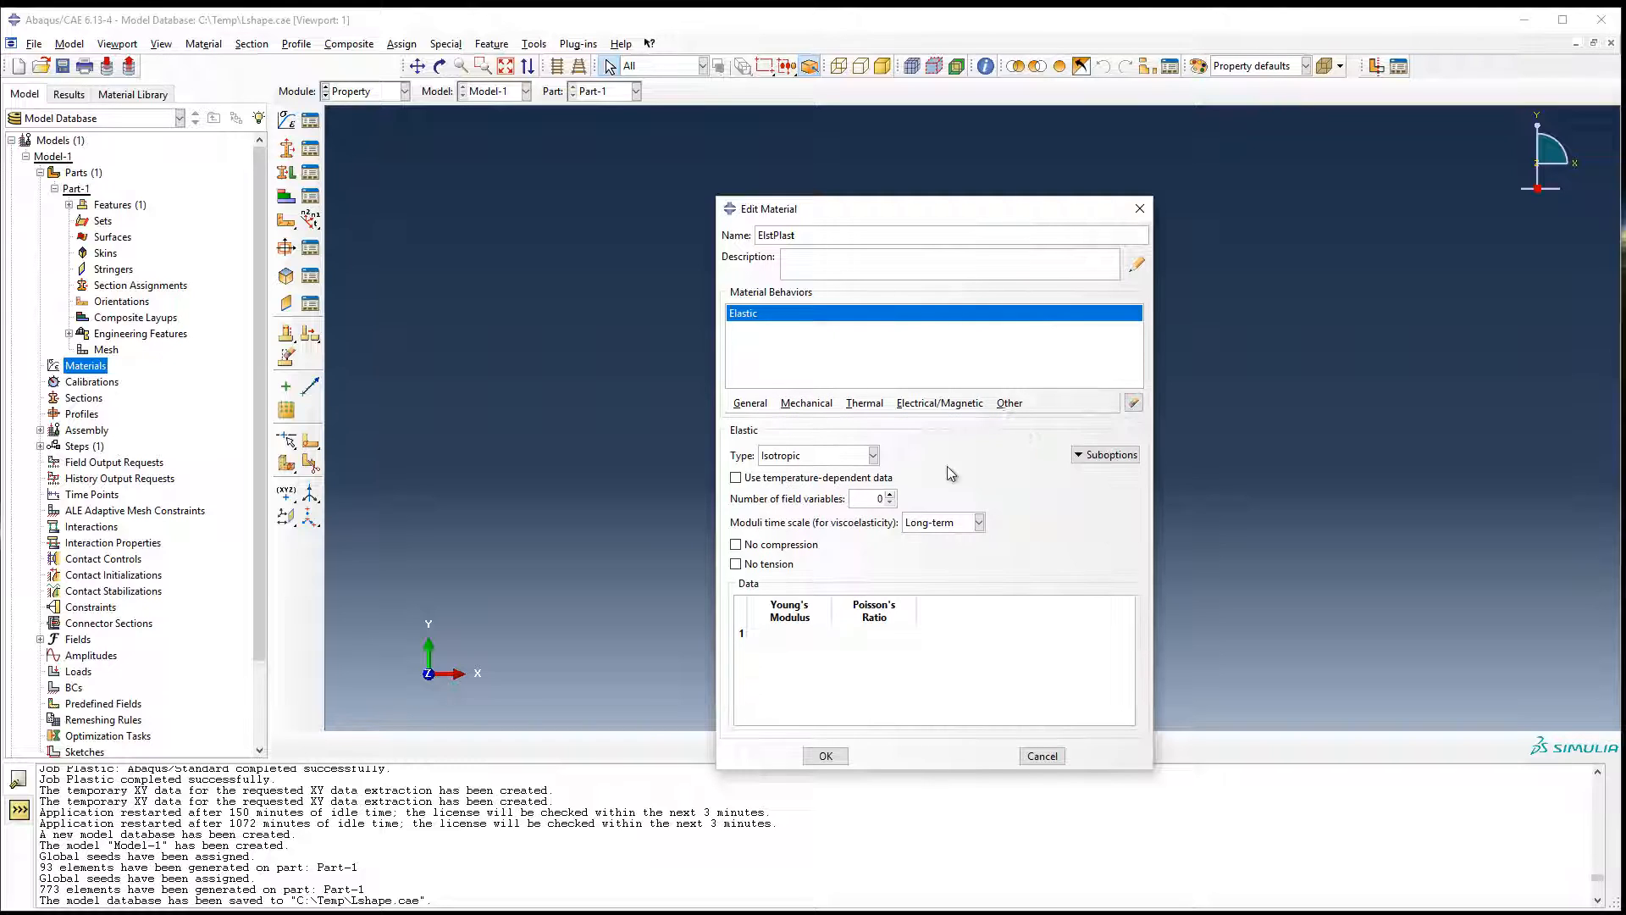
click(794, 633)
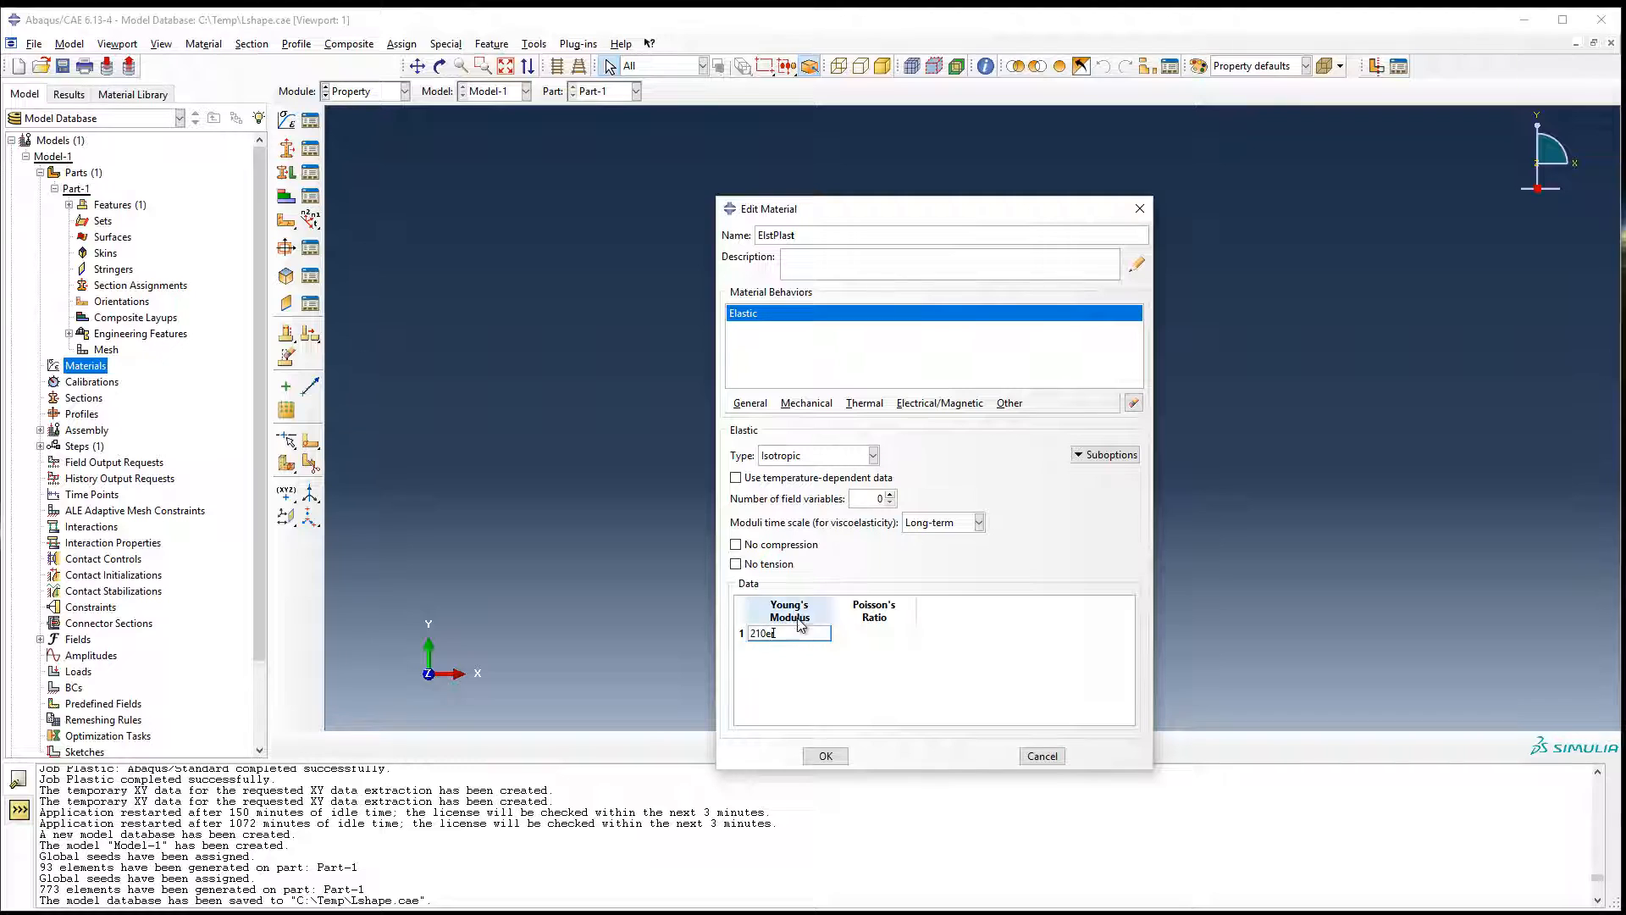
key(BackSpace)
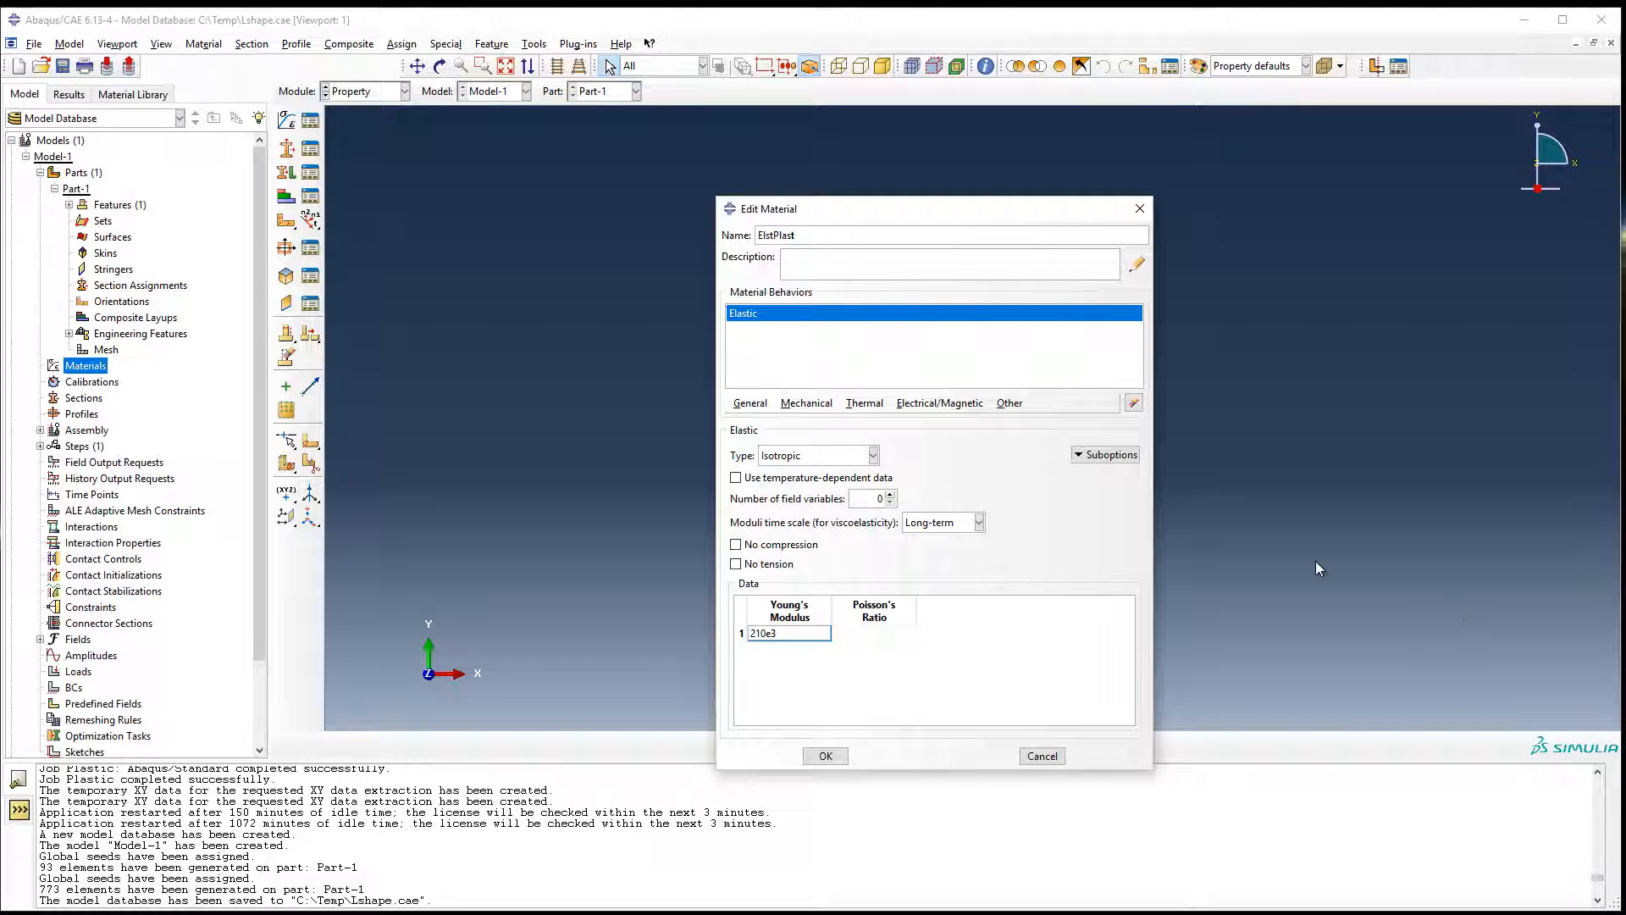
click(872, 636)
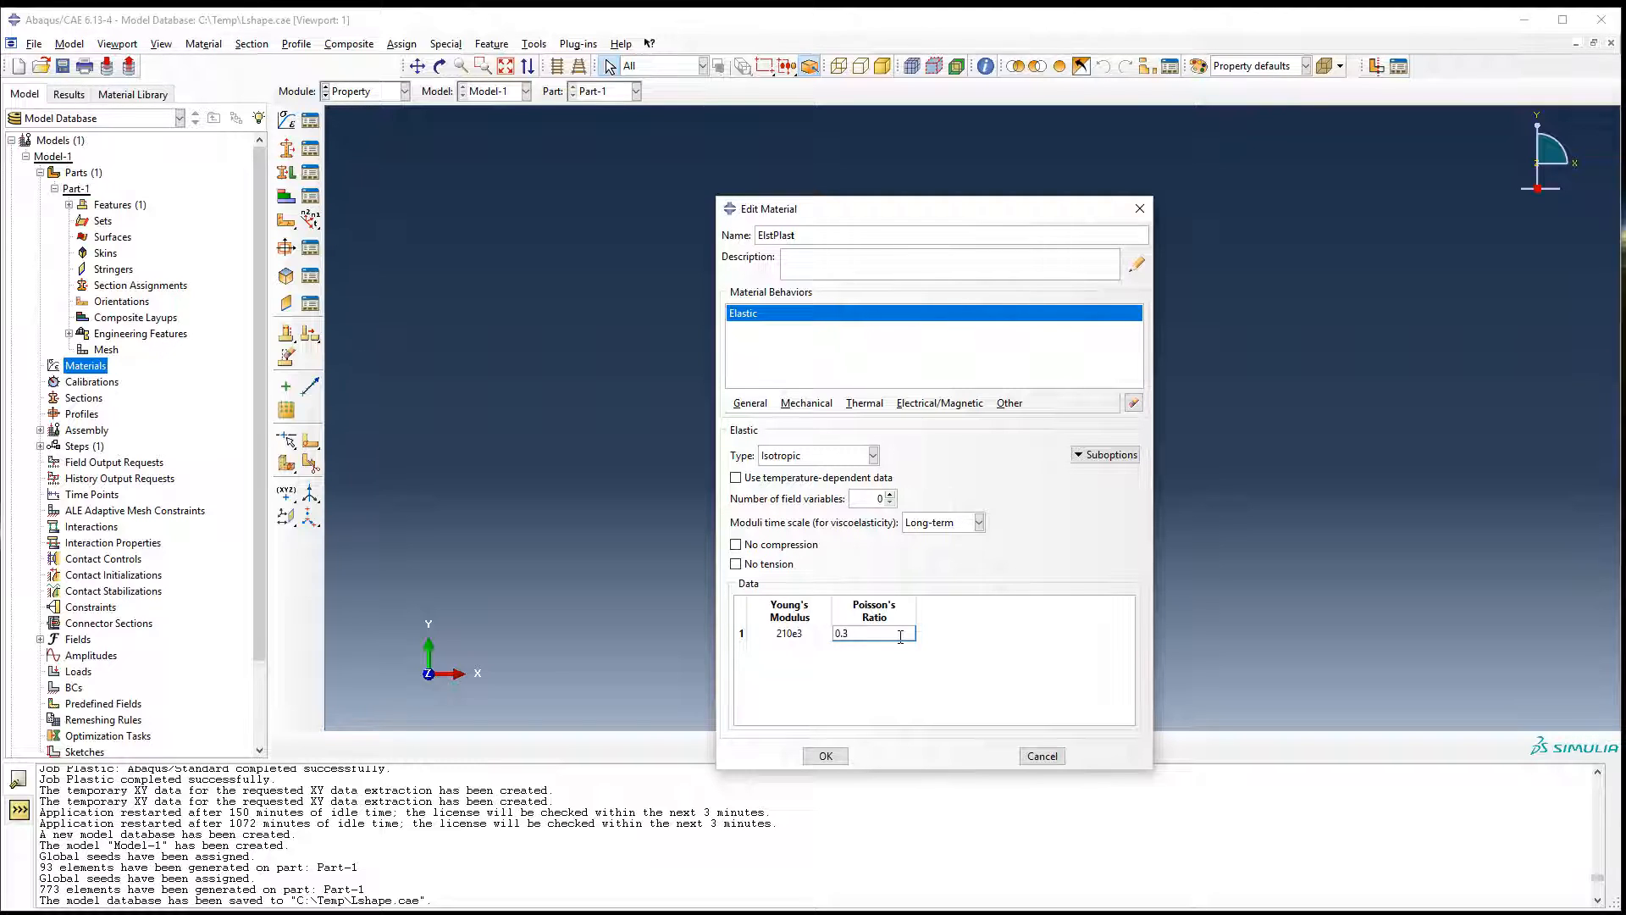
key(Return)
Add isotropic plastic behavior and read its yield stress and plastic strain table from C:/Temp/PlasticModelData.txt, starting at row 1, column 1.
click(806, 403)
mouse_move(852, 442)
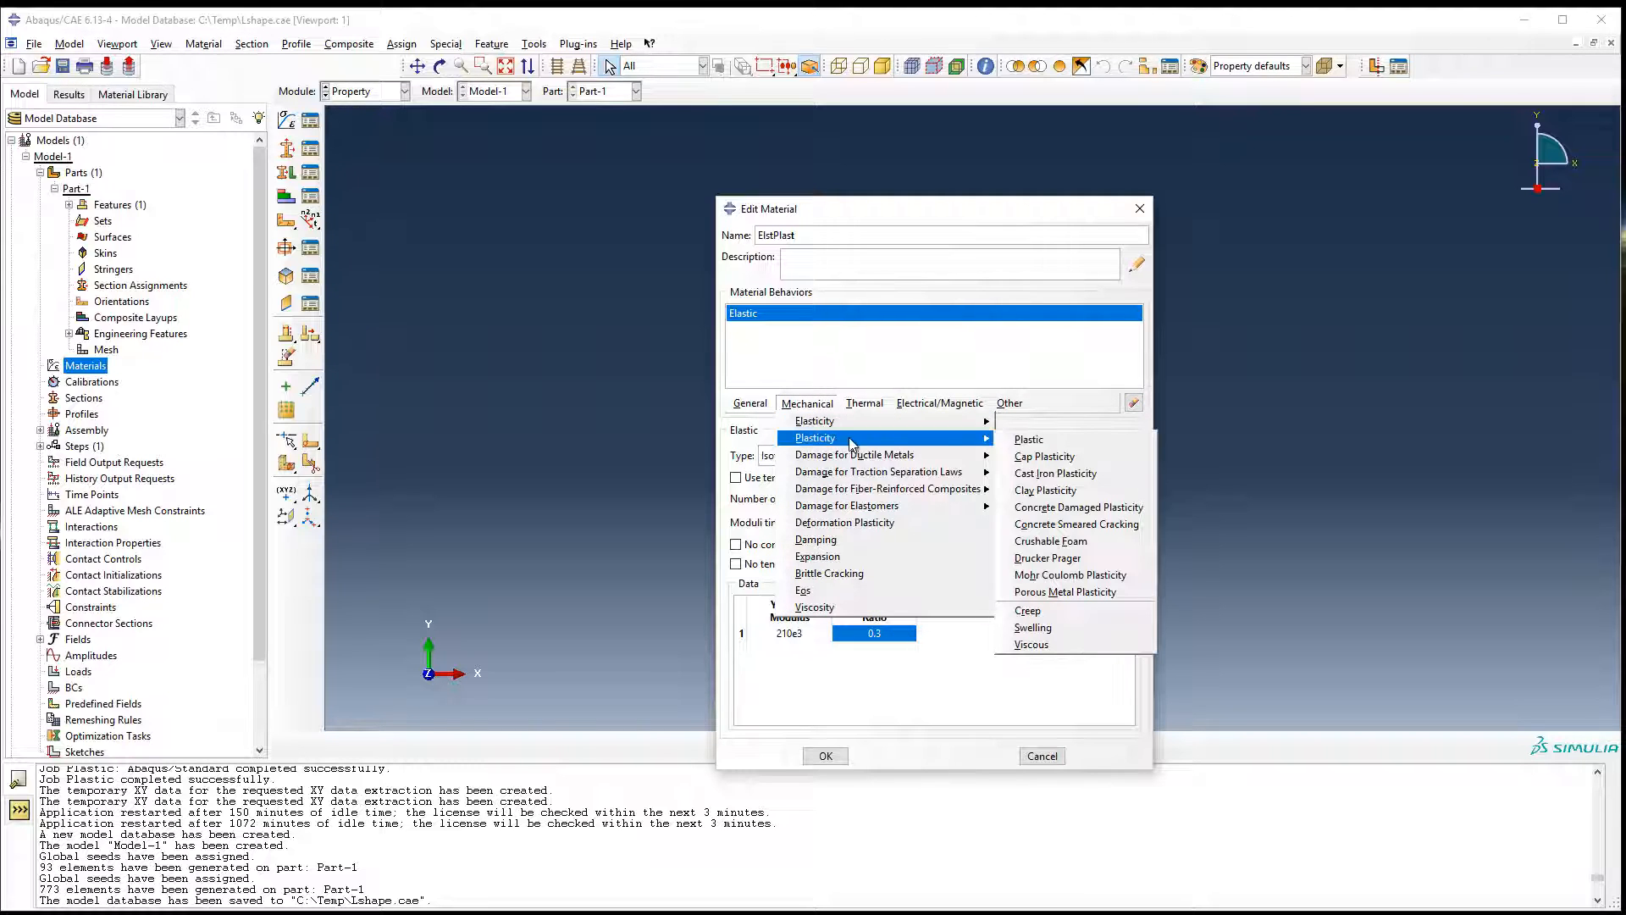
click(1097, 442)
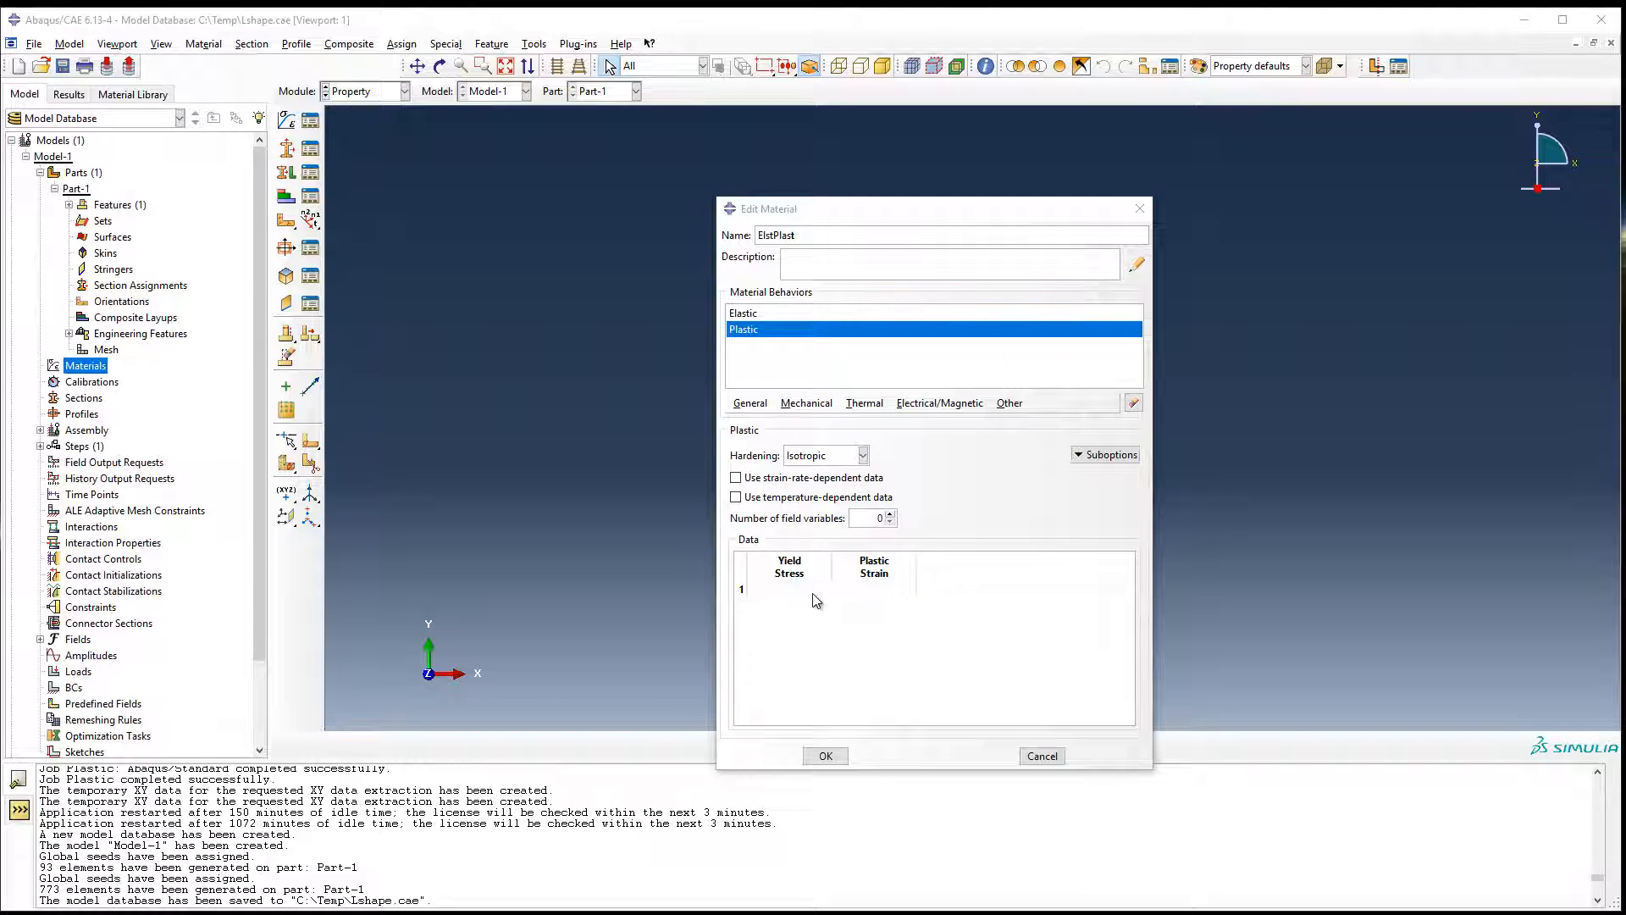
right_click(795, 593)
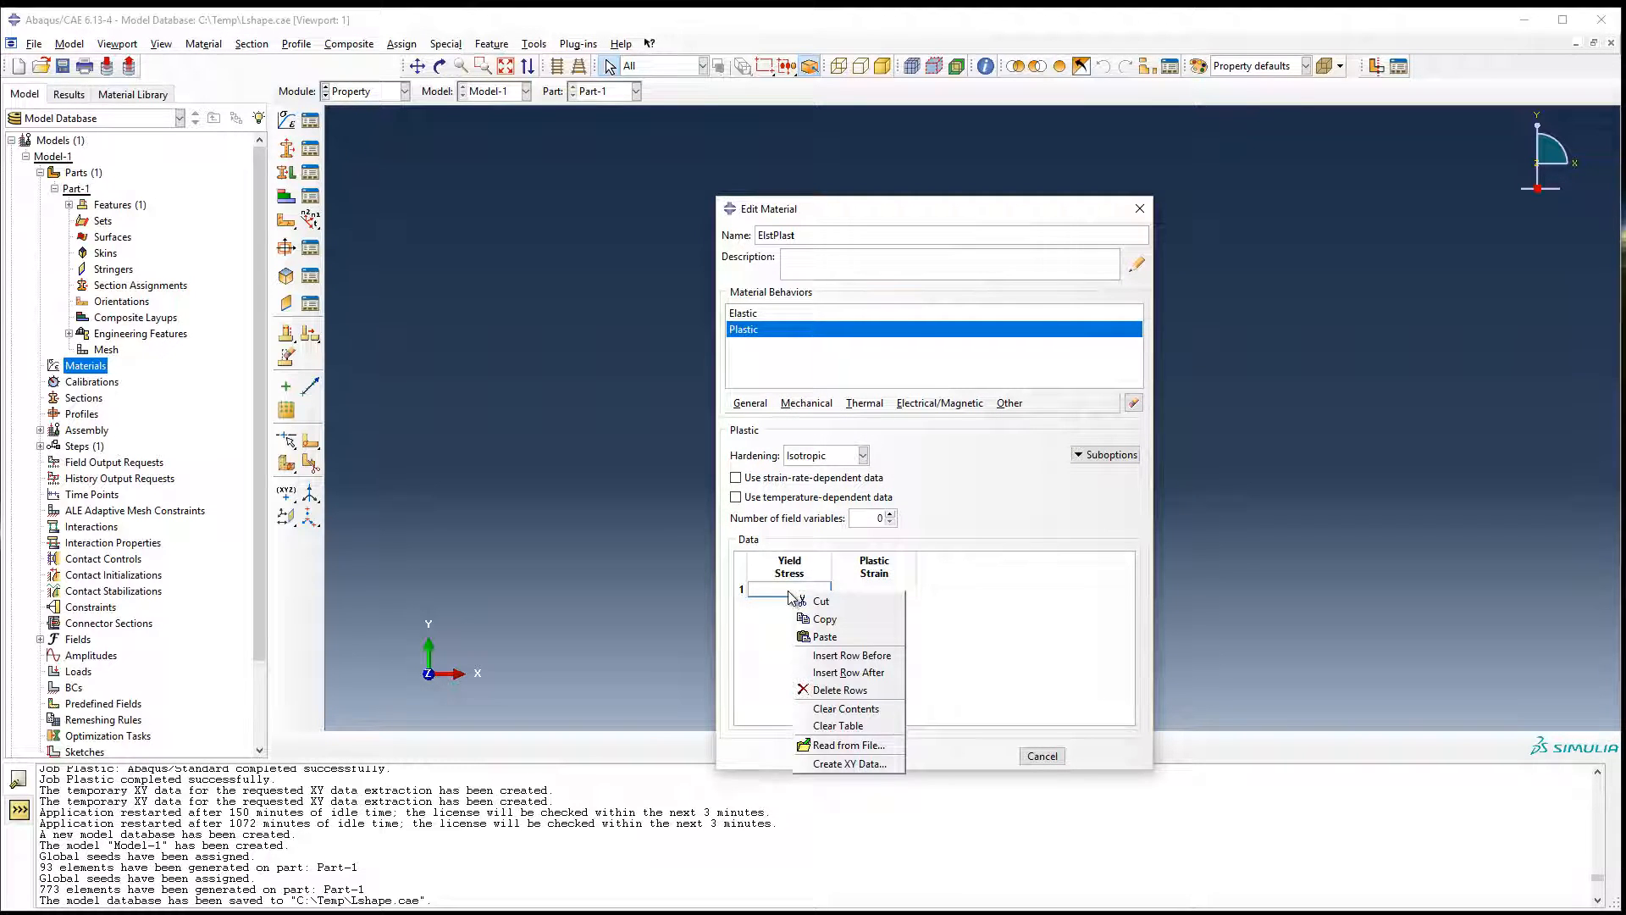
right_click(788, 593)
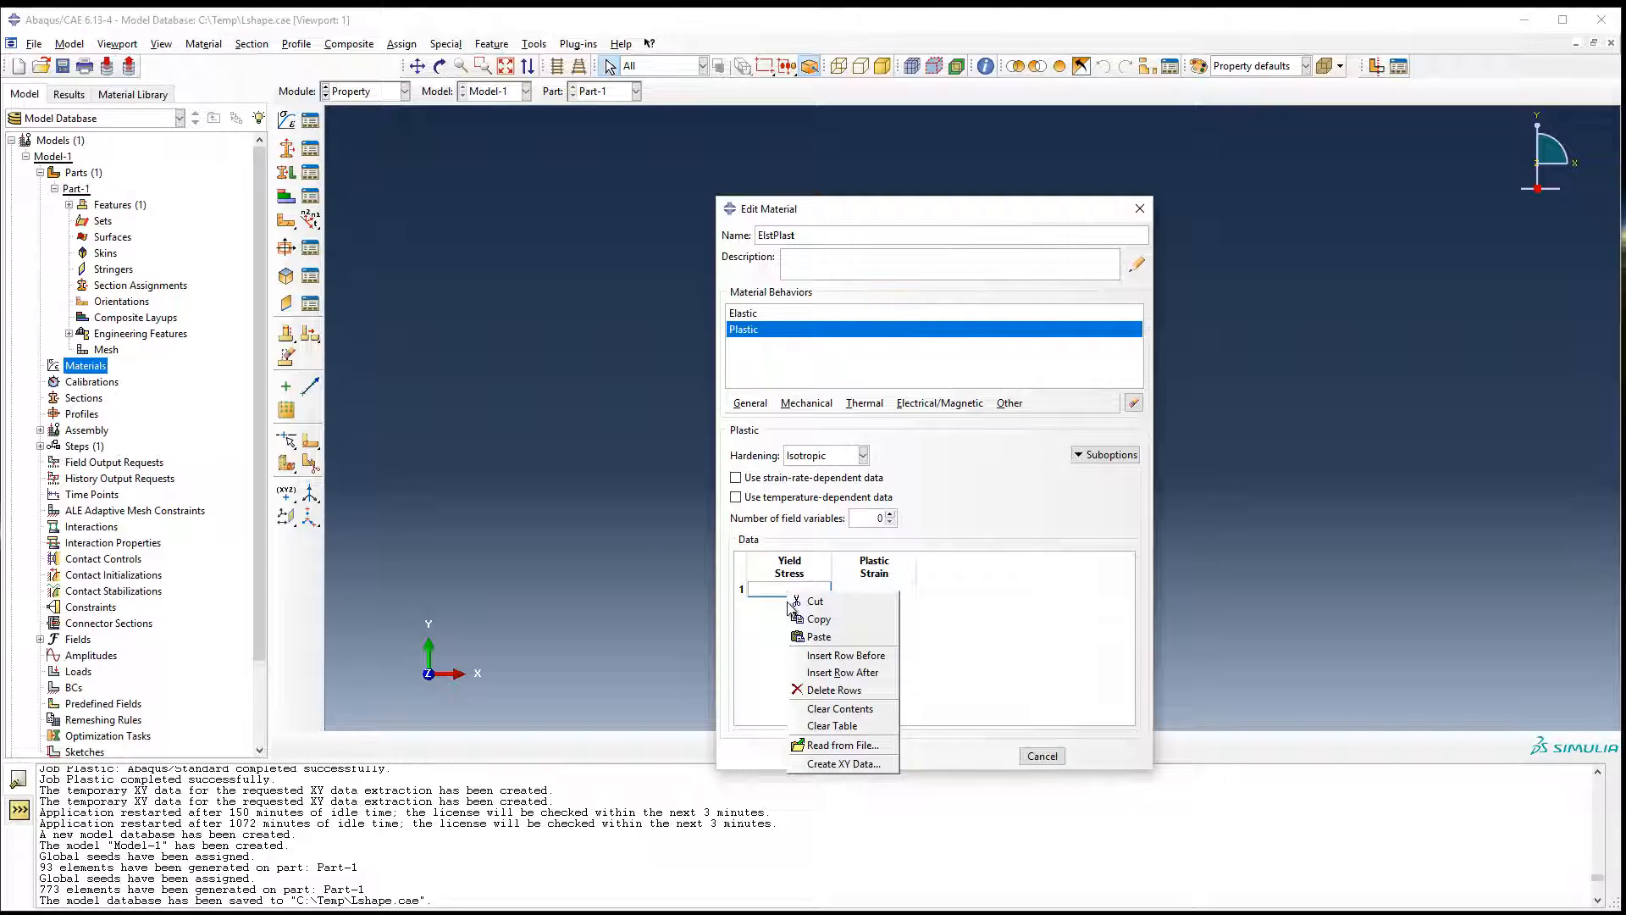
click(834, 746)
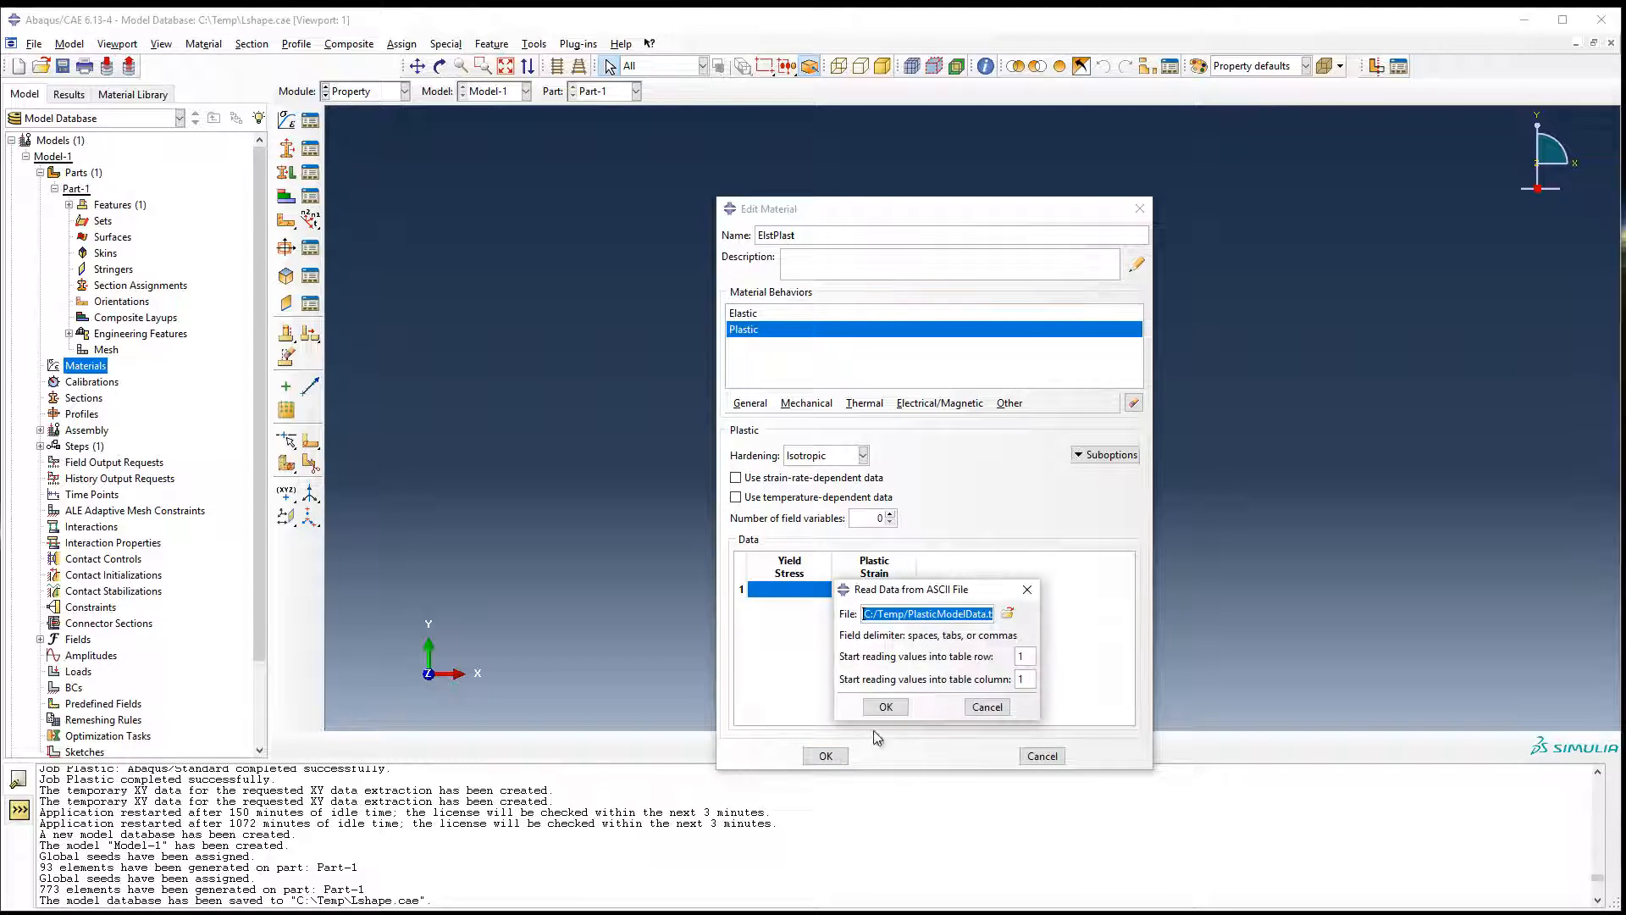
click(1006, 613)
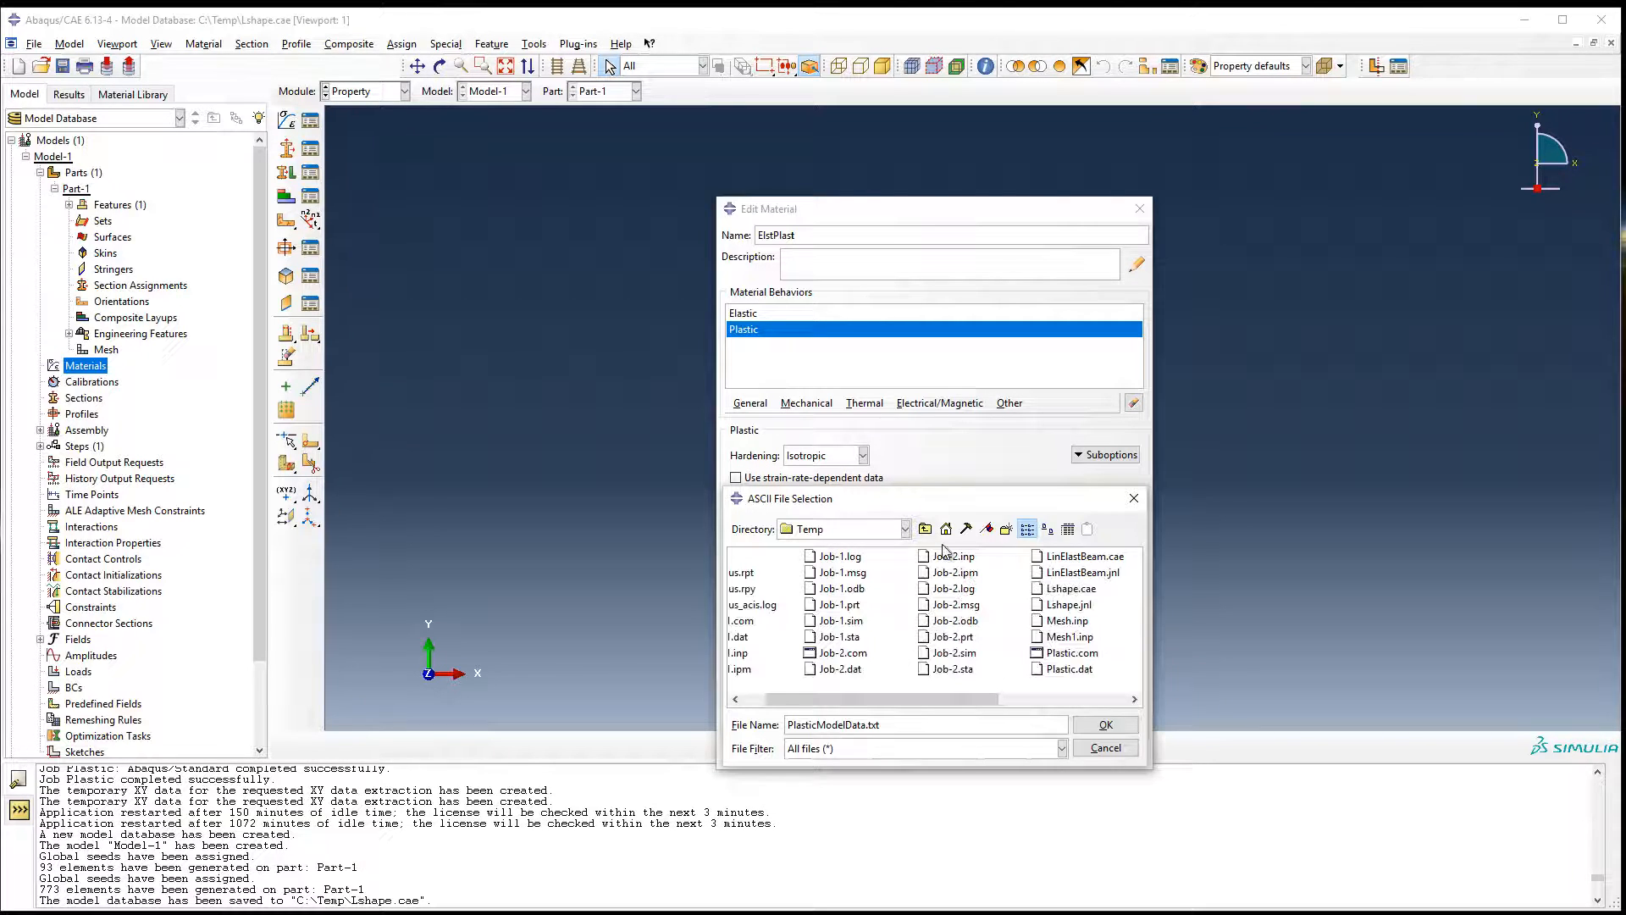
click(1106, 725)
drag(912, 616, 995, 616)
click(965, 616)
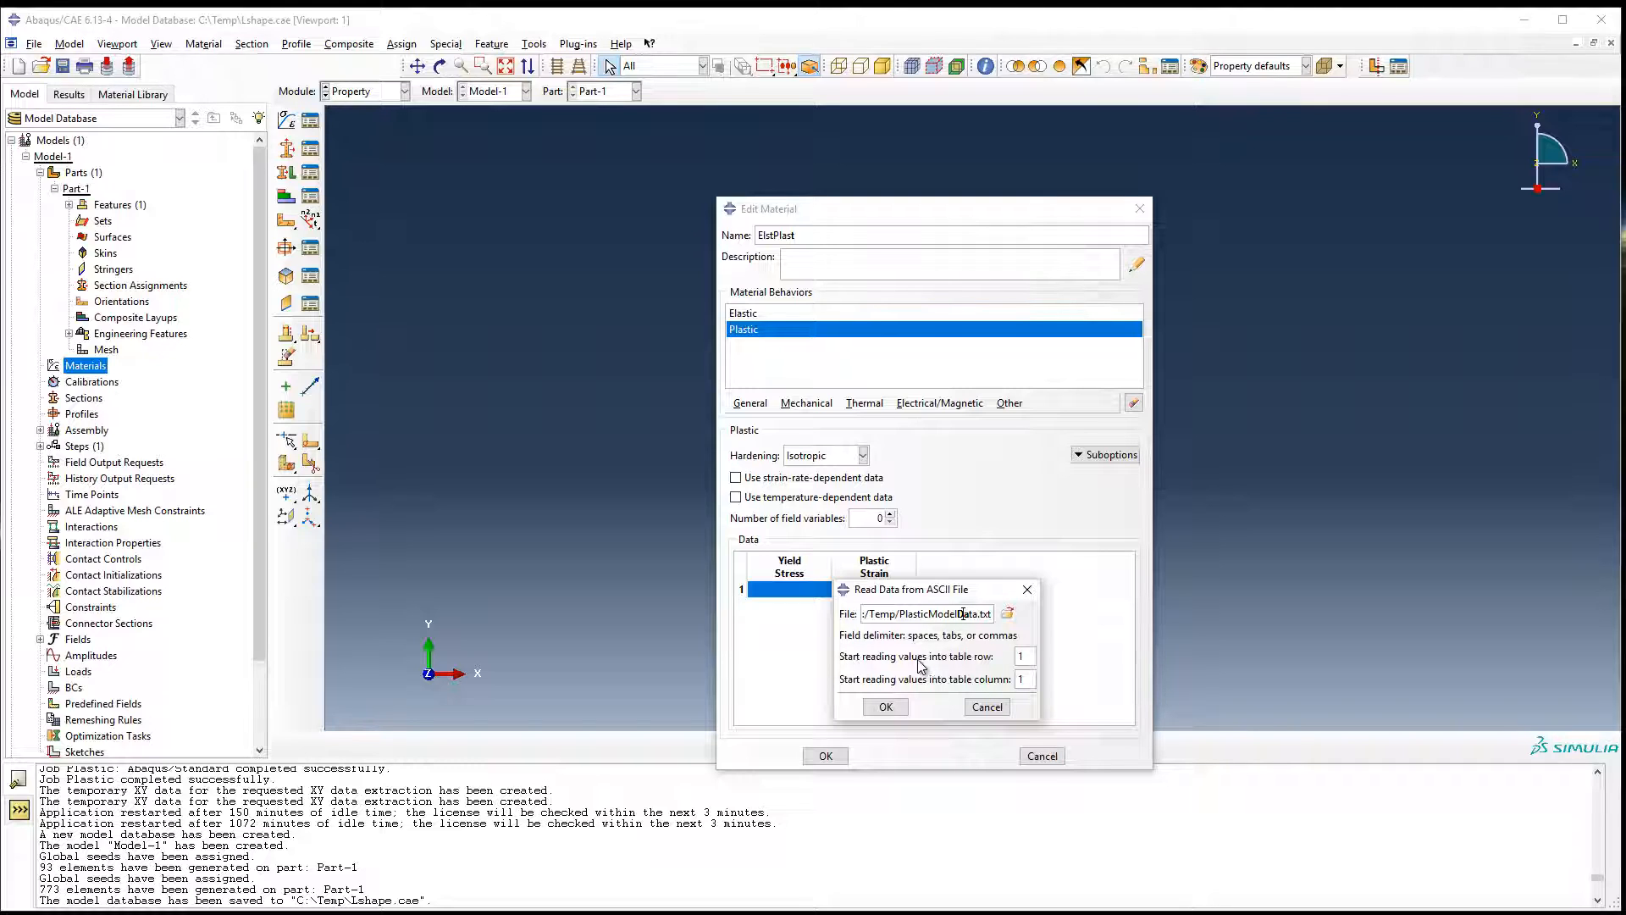
click(896, 710)
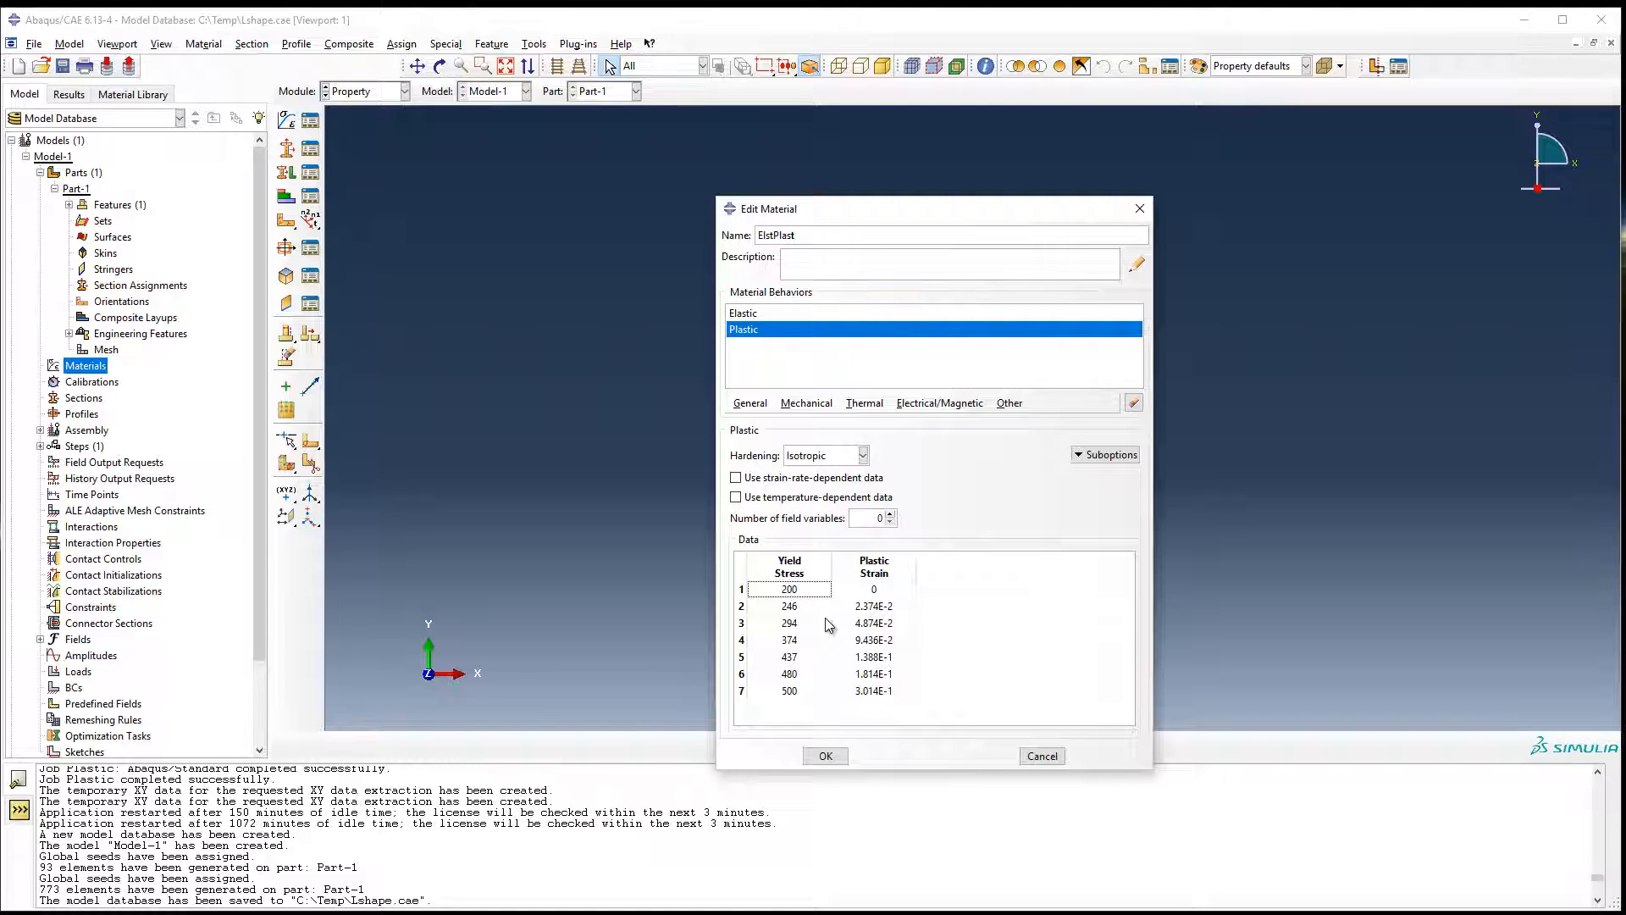
Create XY data named PlasticData from the whole plastic table, with X from column 2 and Y from column 1, overwriting the existing set.
drag(803, 590, 880, 692)
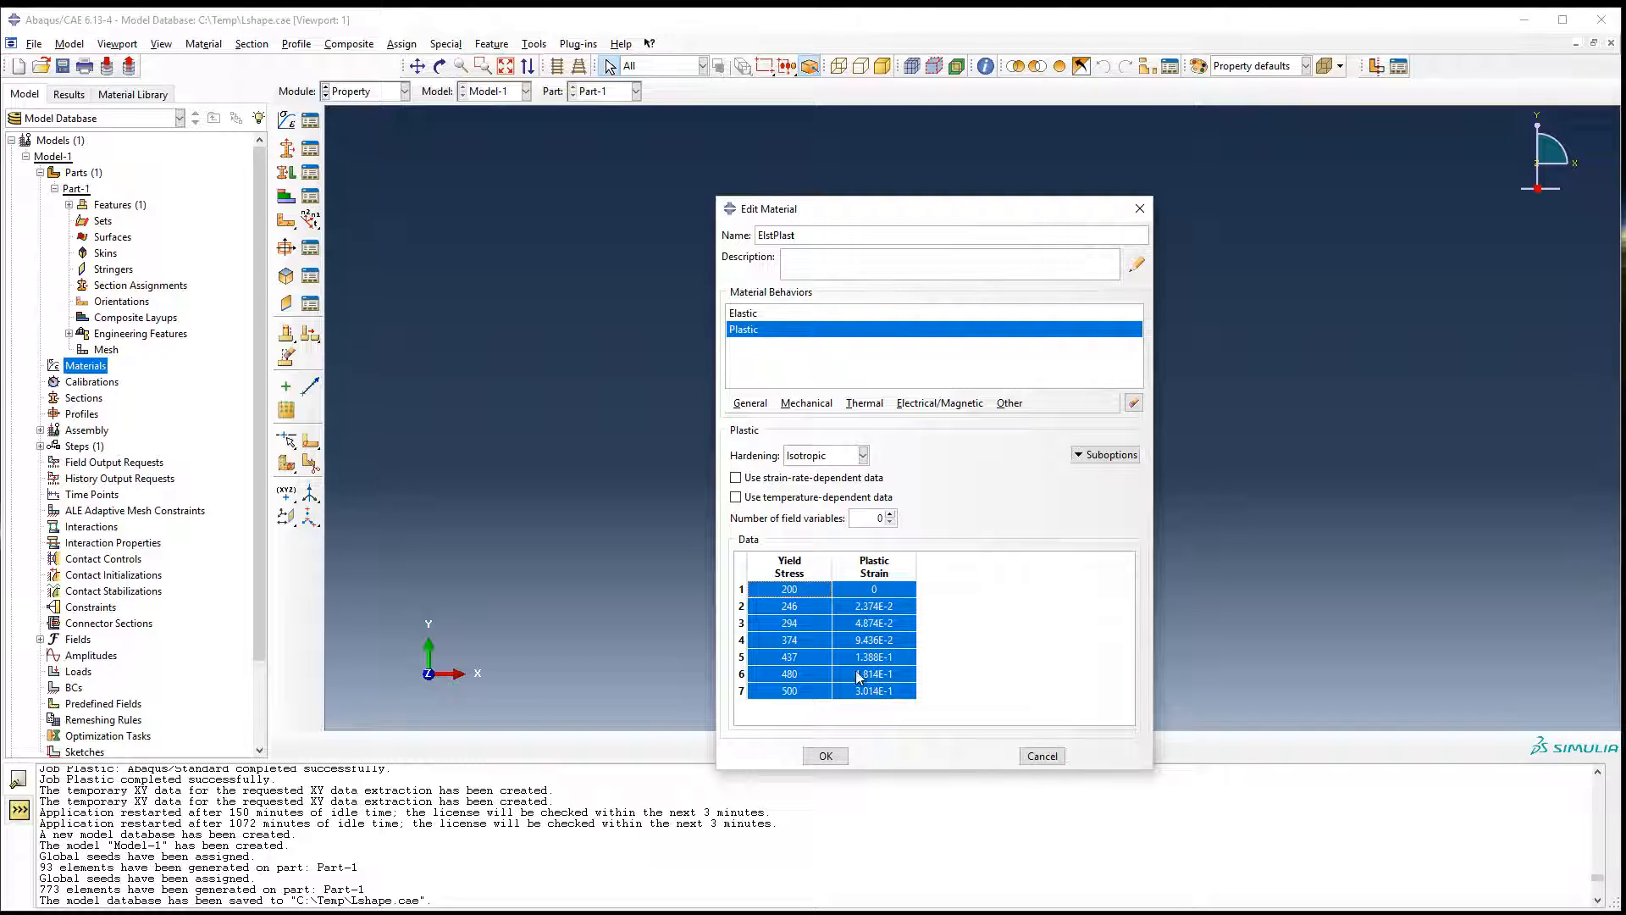
right_click(851, 661)
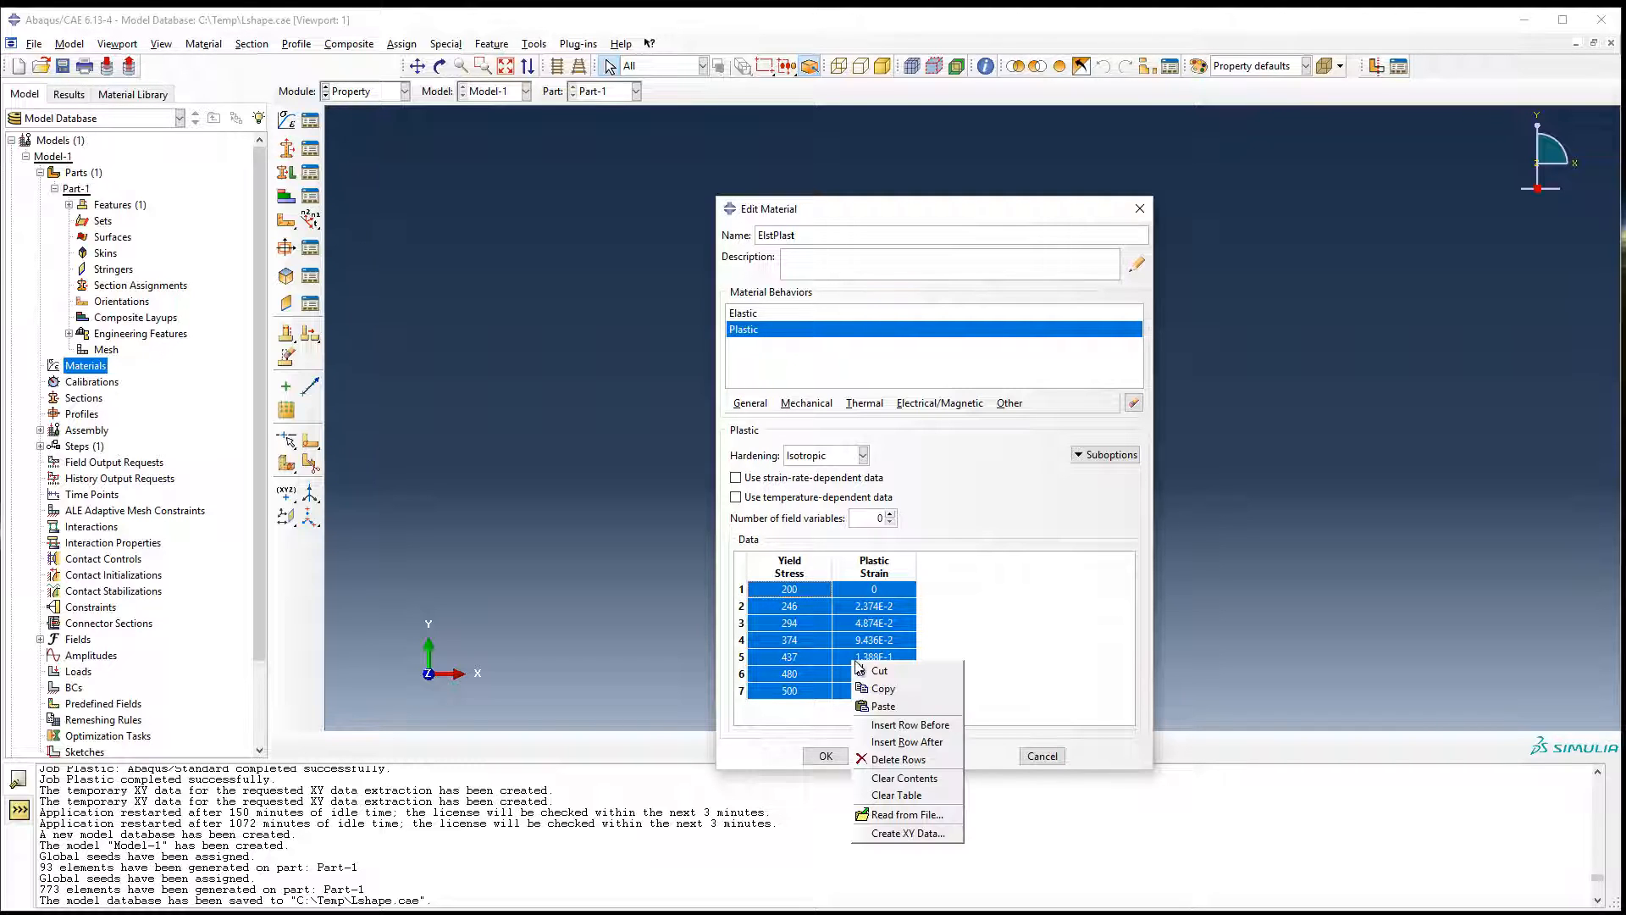
click(880, 831)
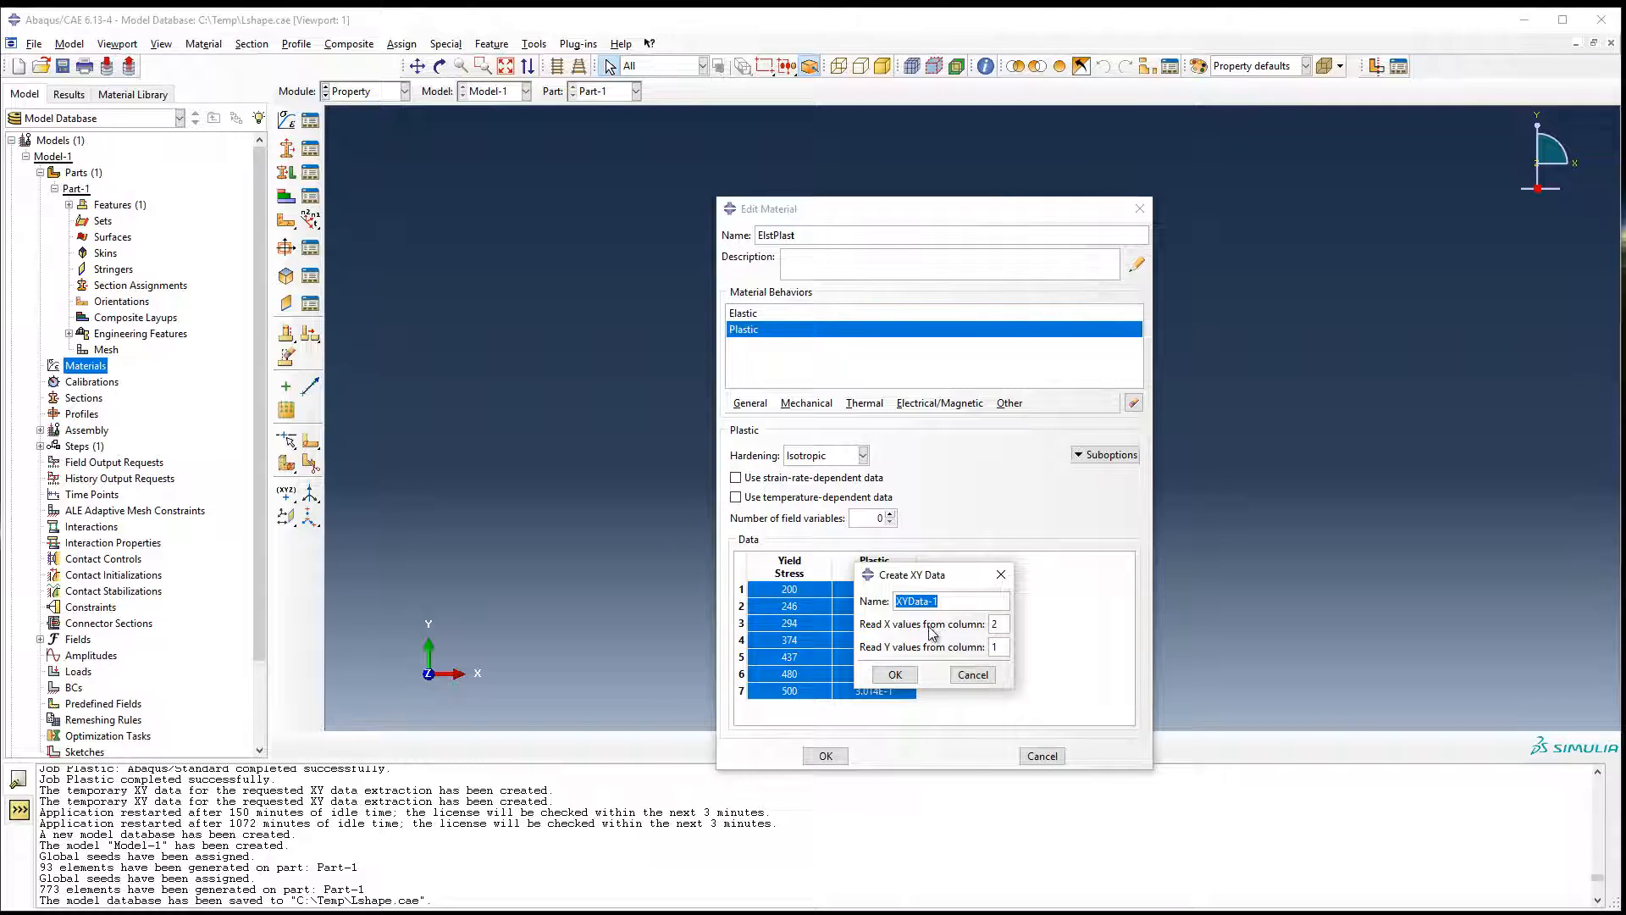
text(PlasticData)
click(895, 675)
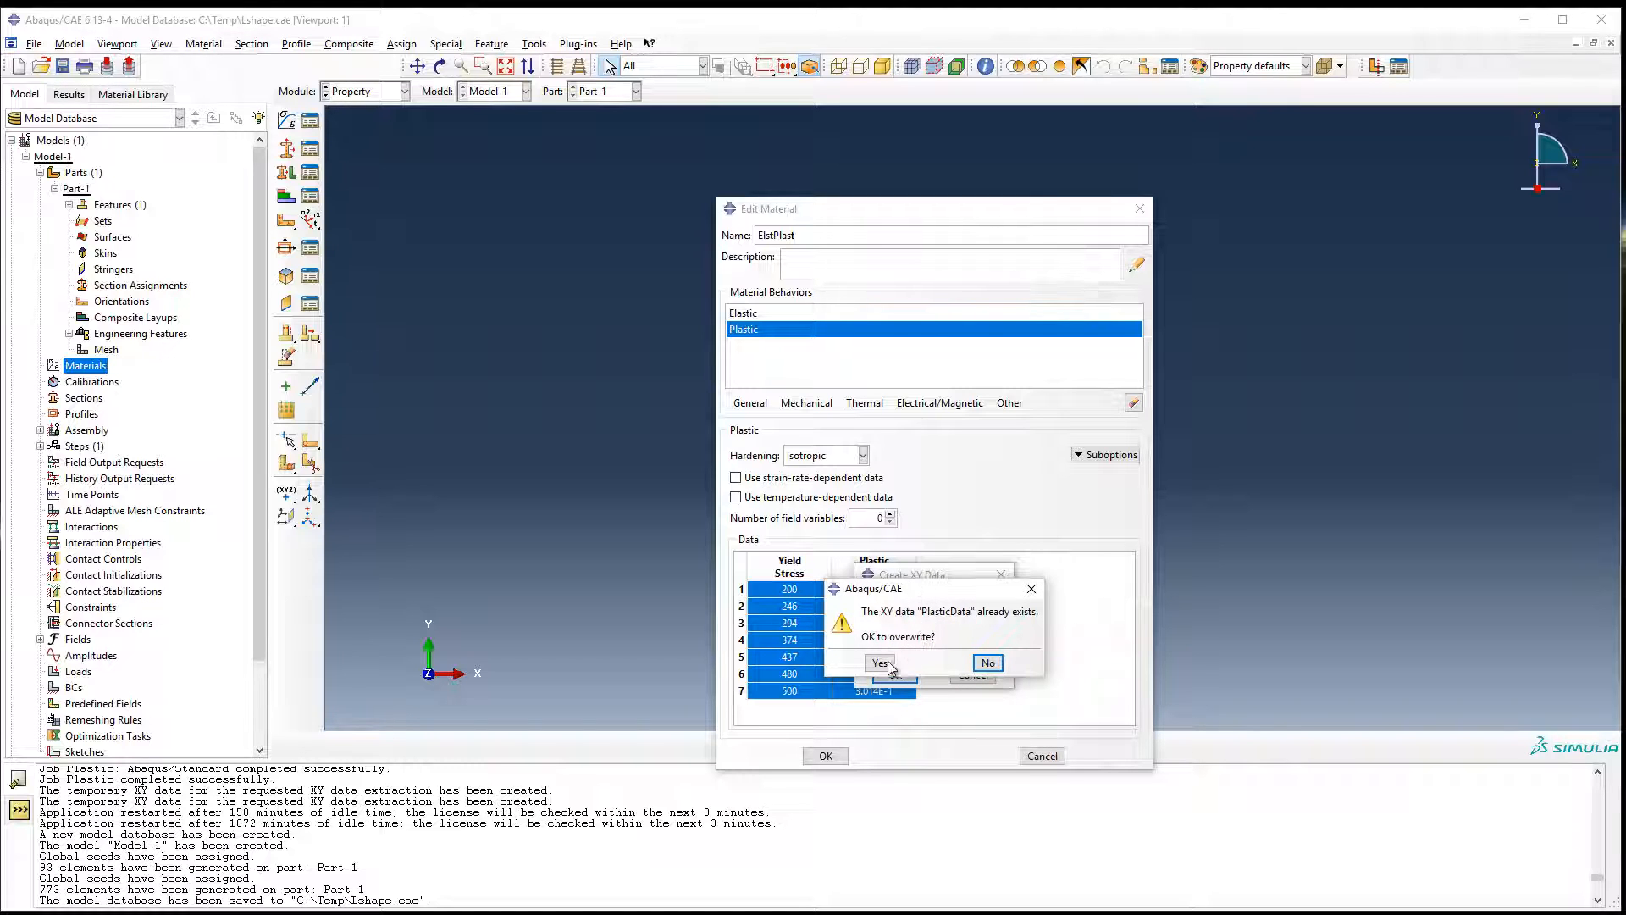
click(881, 663)
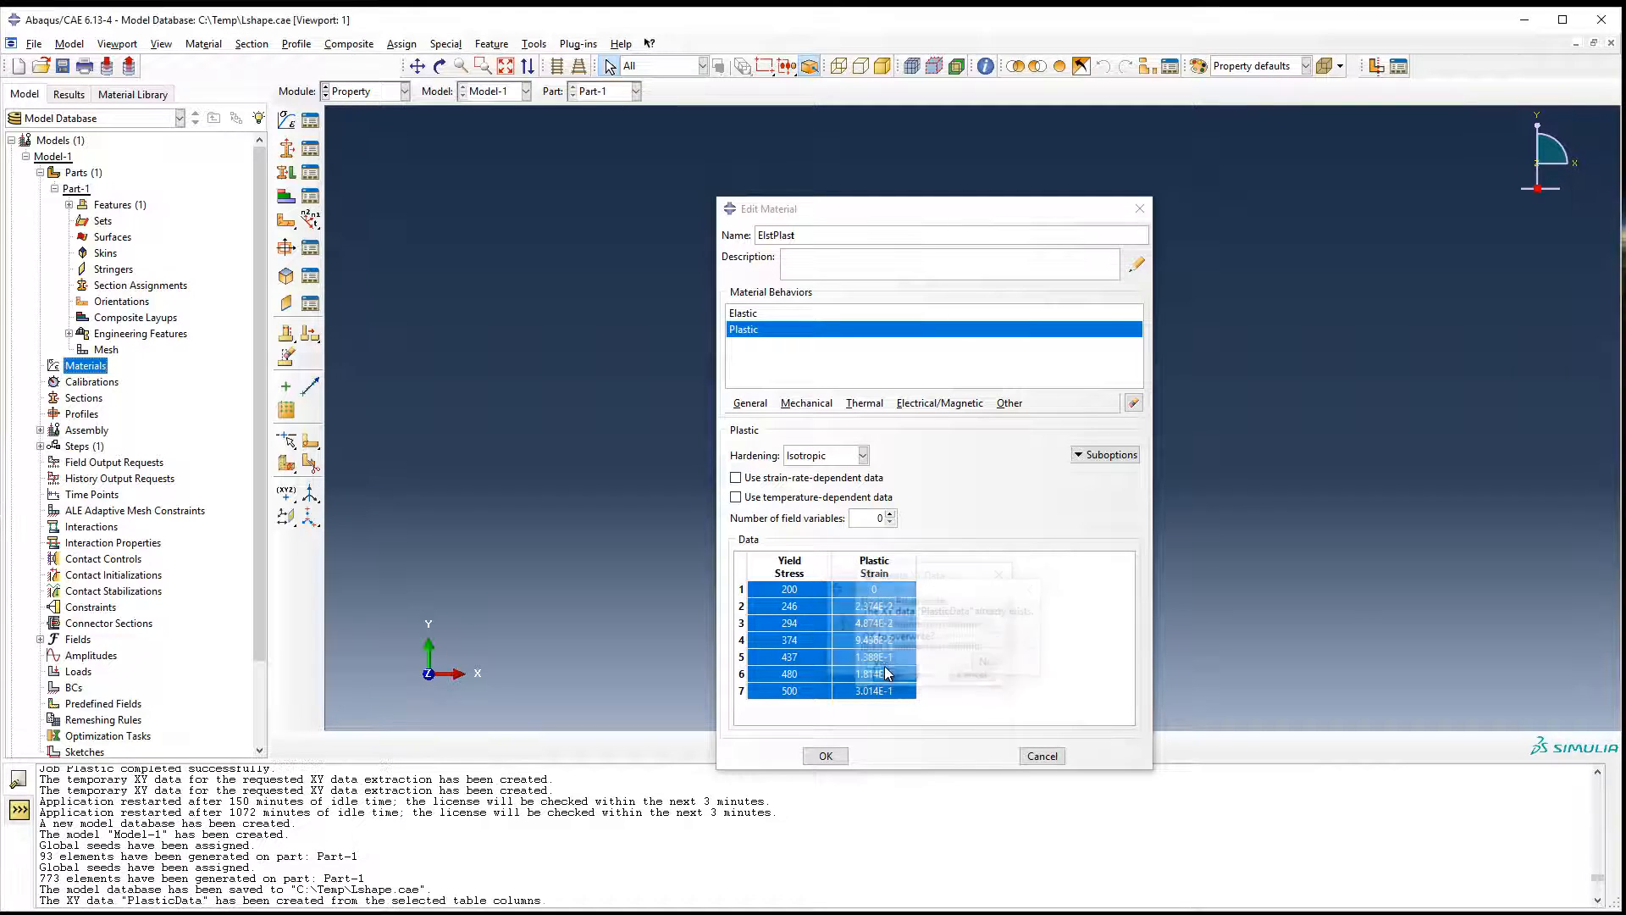
Plot the PlasticData curve from the session's XY data.
click(70, 94)
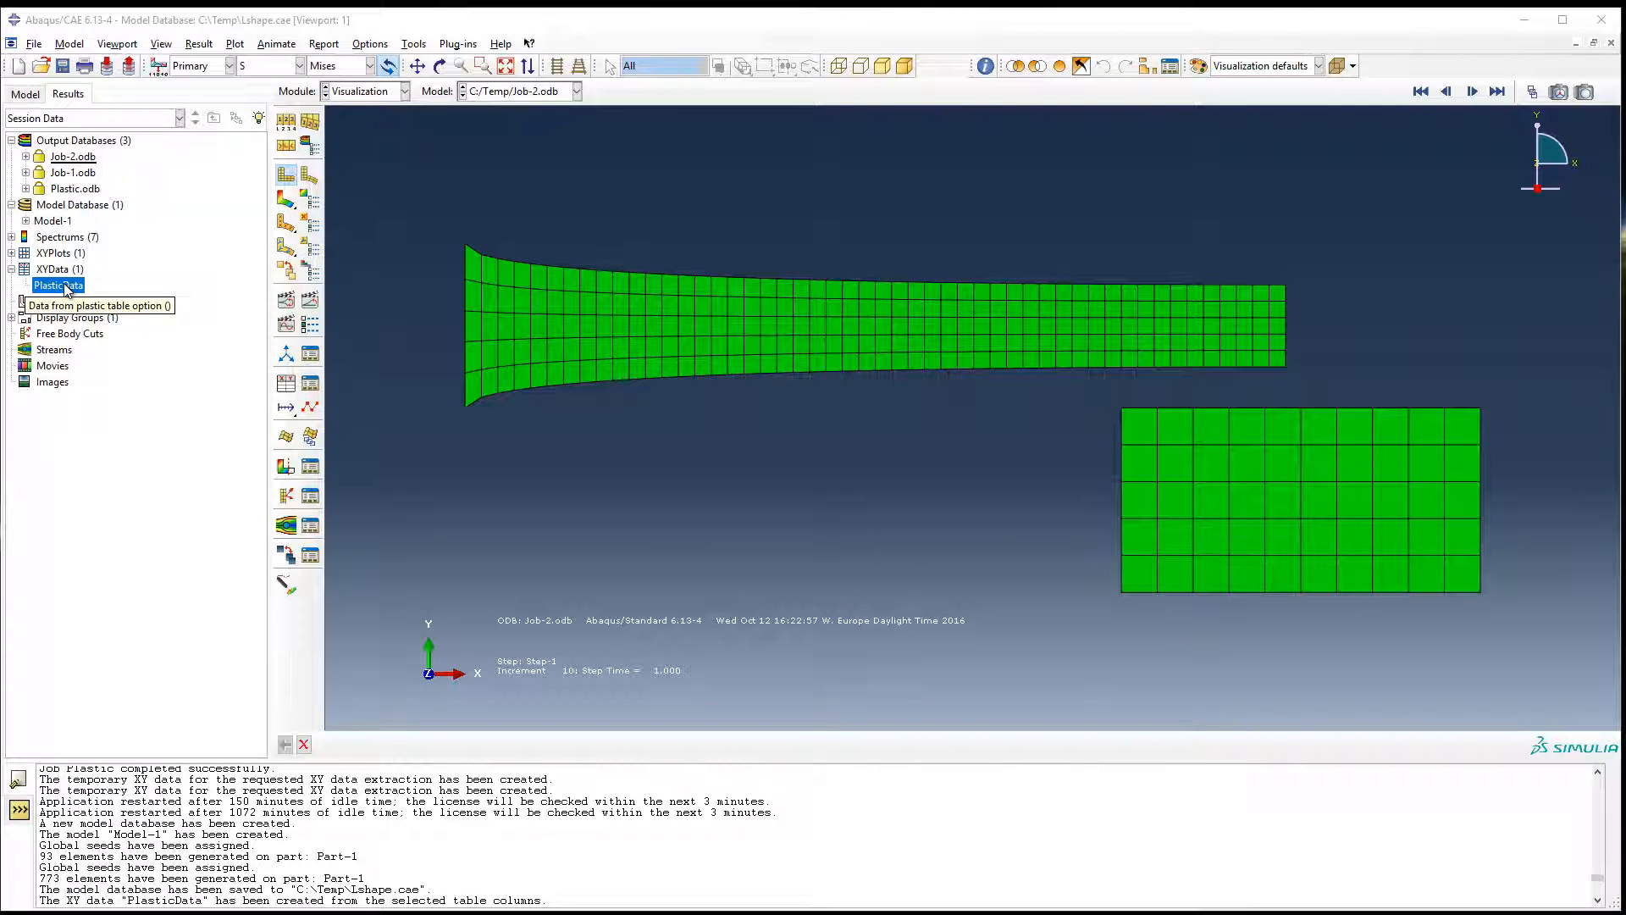
right_click(66, 288)
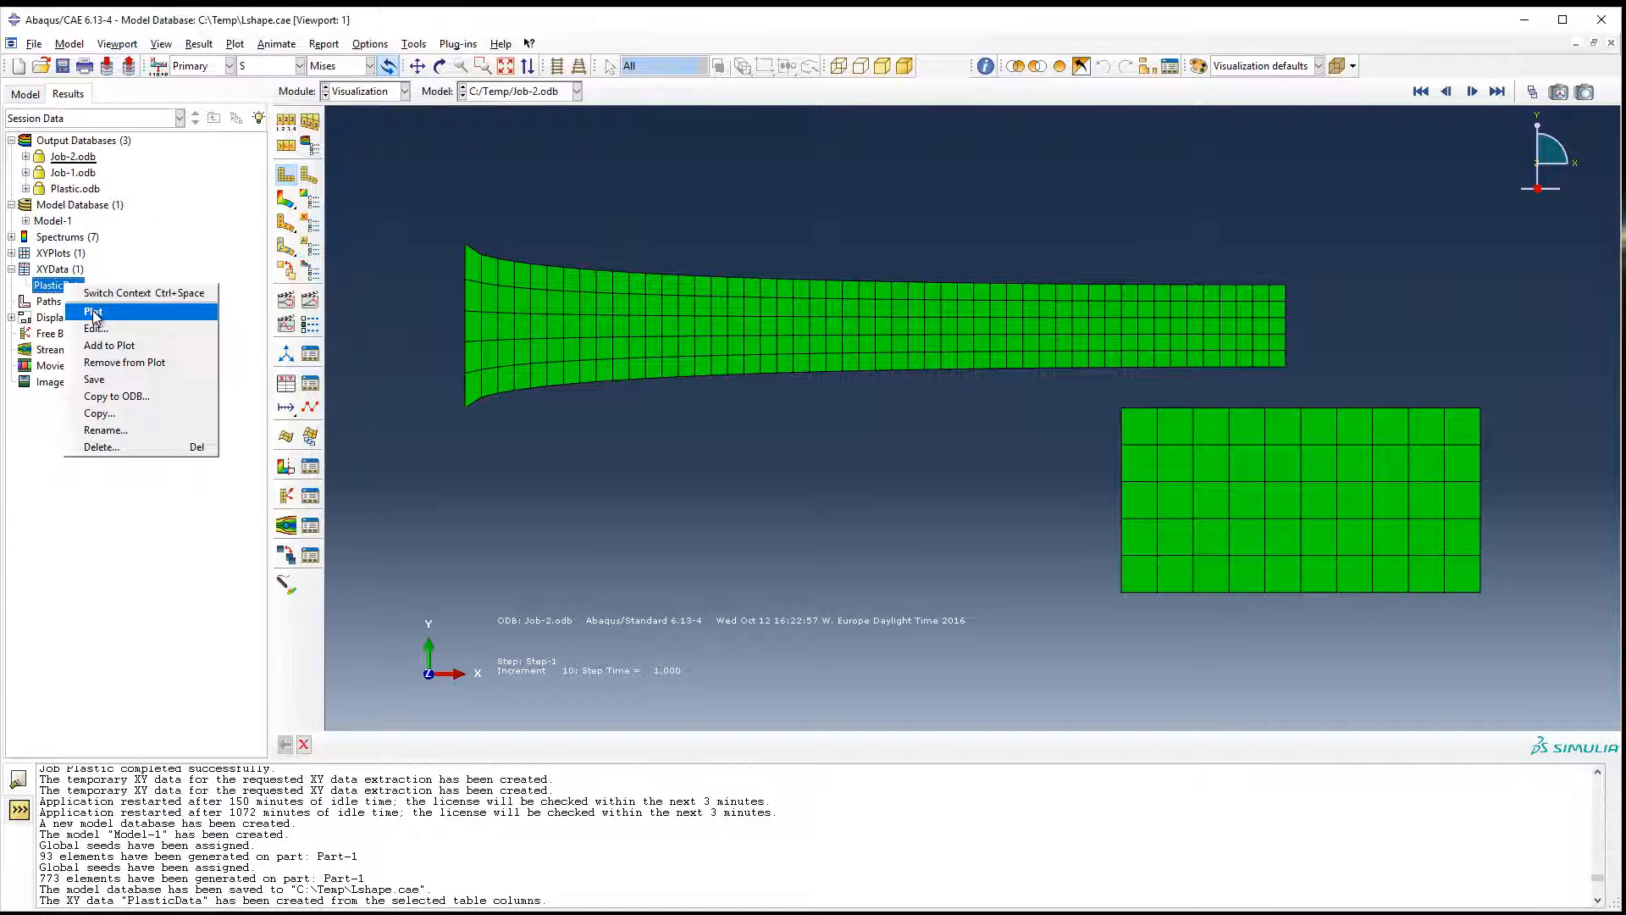
click(94, 313)
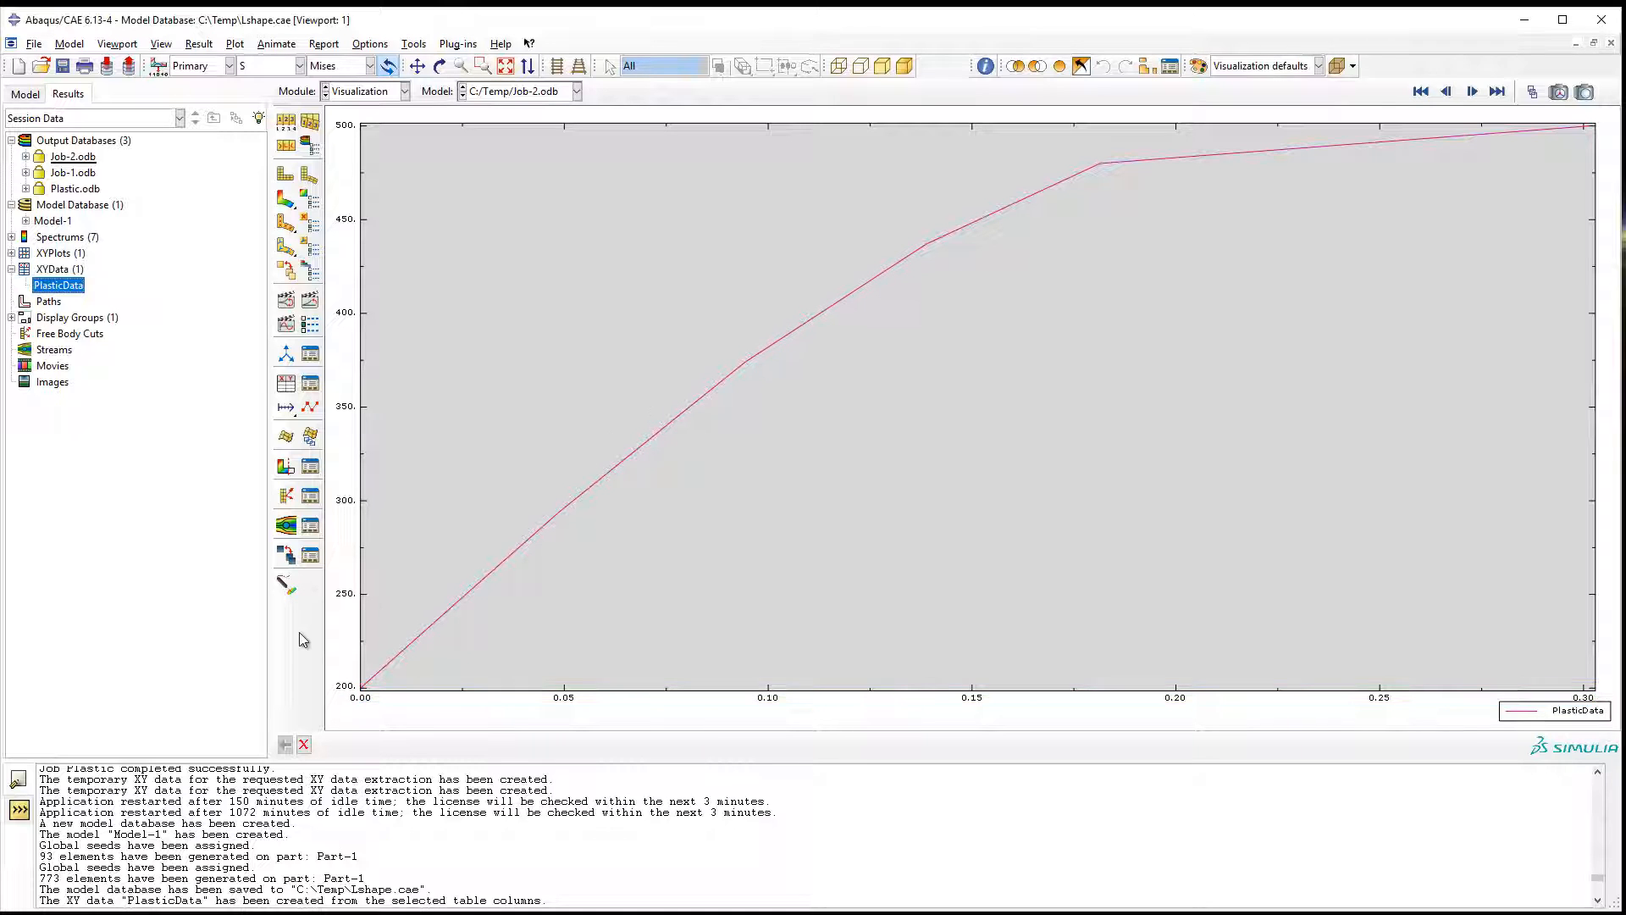
Probe the XY values along the PlasticData curve up to its end point, and close the probe.
click(286, 585)
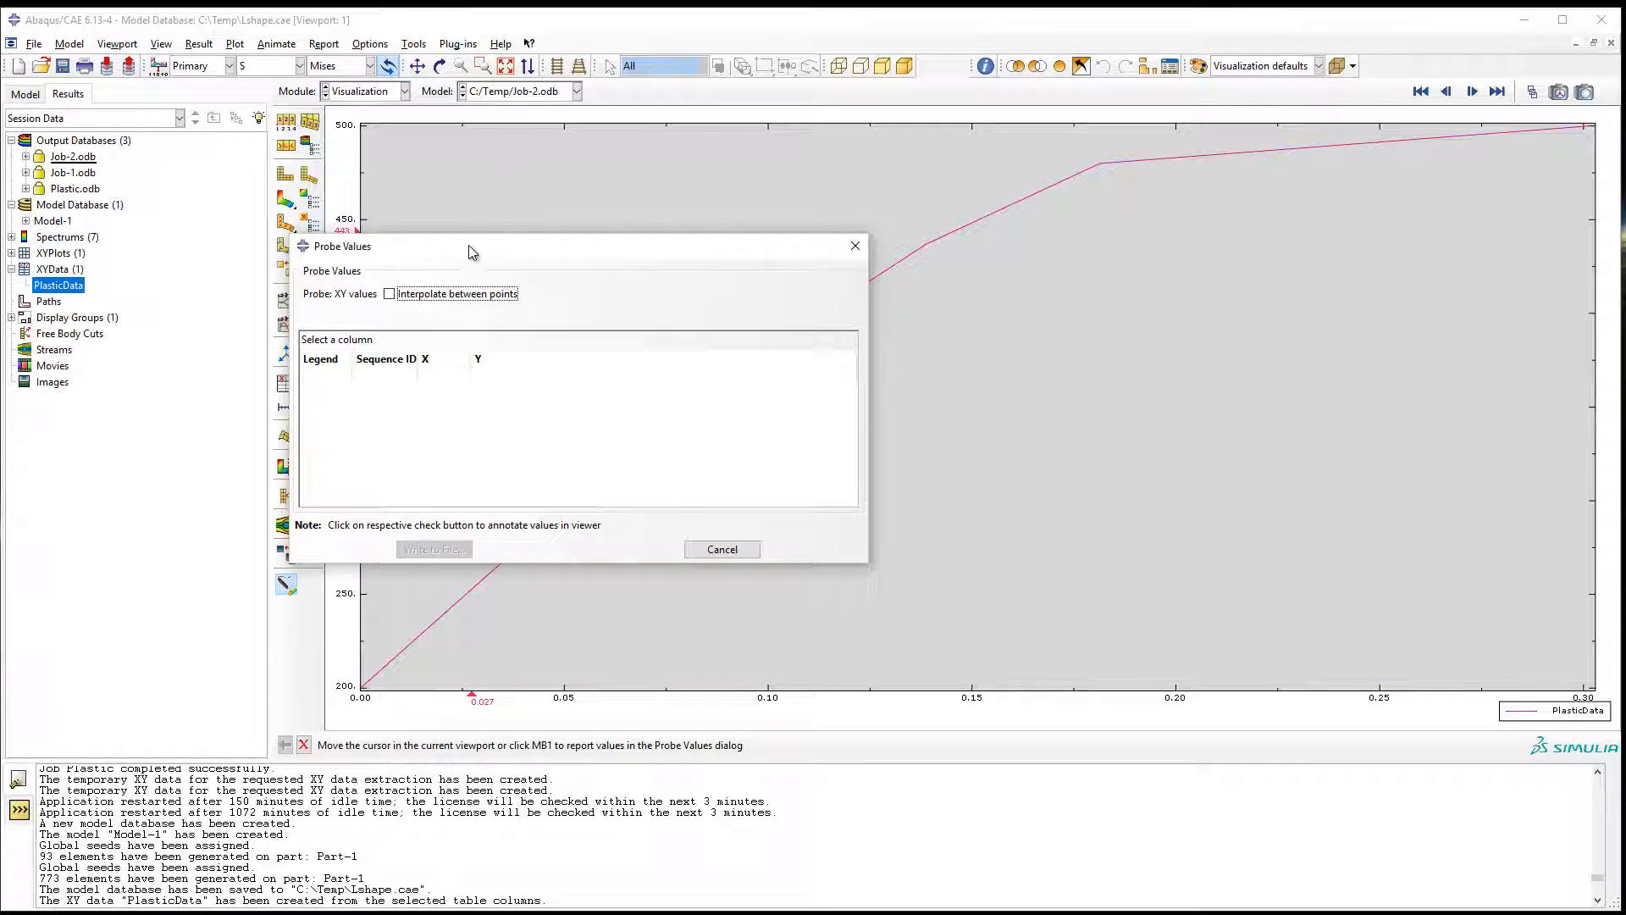
drag(428, 249, 1107, 366)
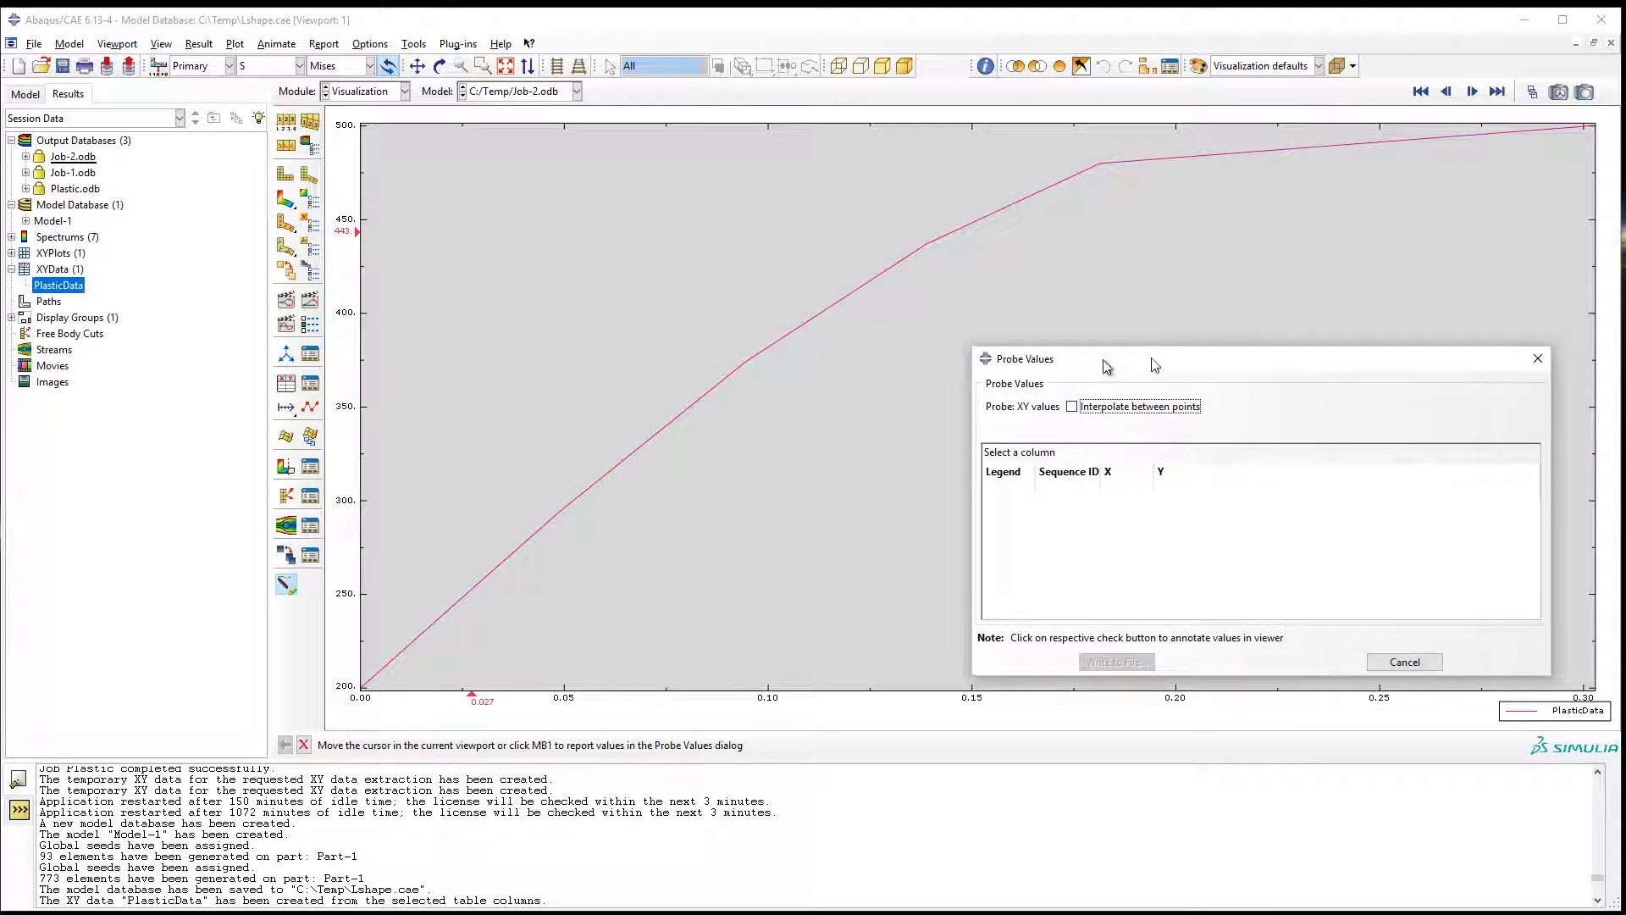
click(707, 395)
drag(1321, 359, 1106, 365)
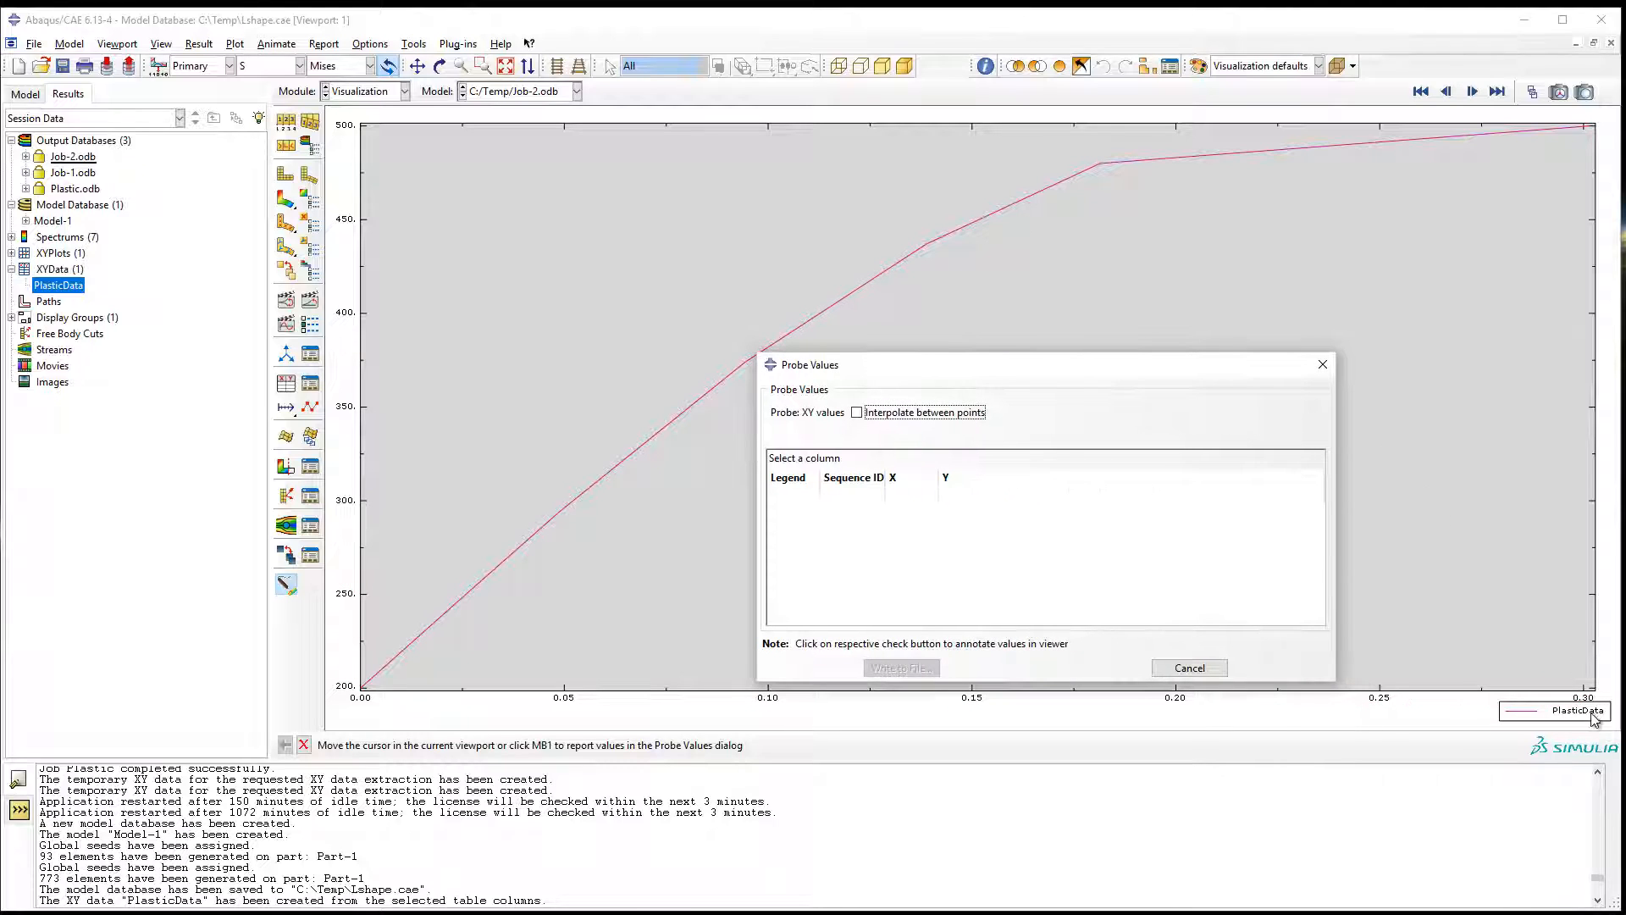
click(1585, 137)
click(1206, 670)
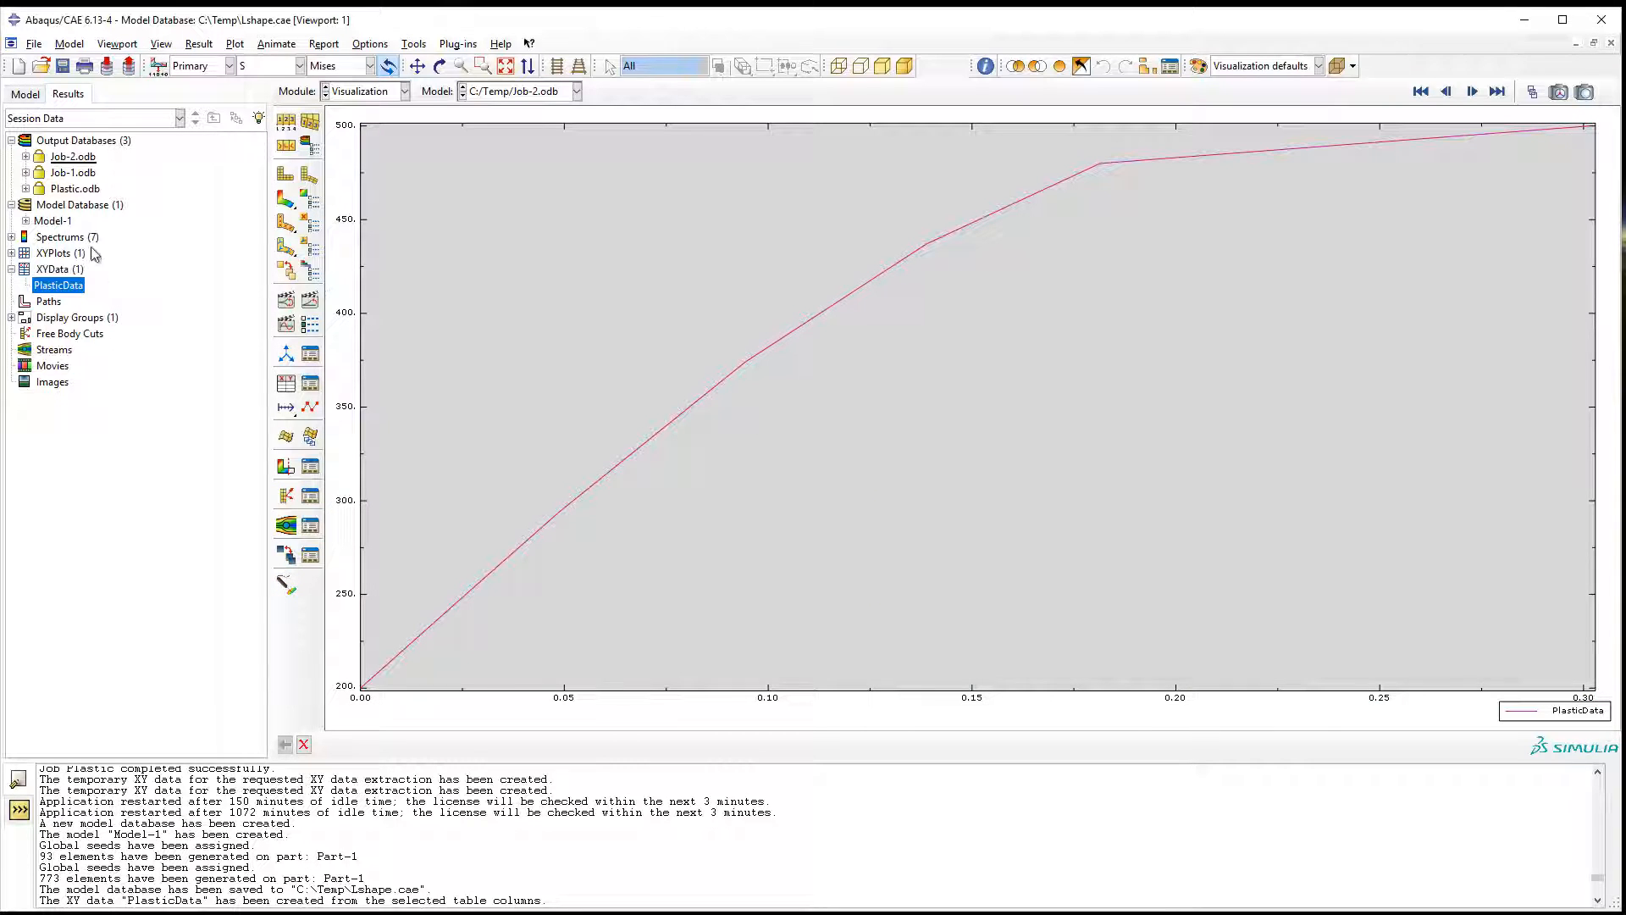
Return to the open material definition in the model database and save the ElstPlast material.
click(28, 97)
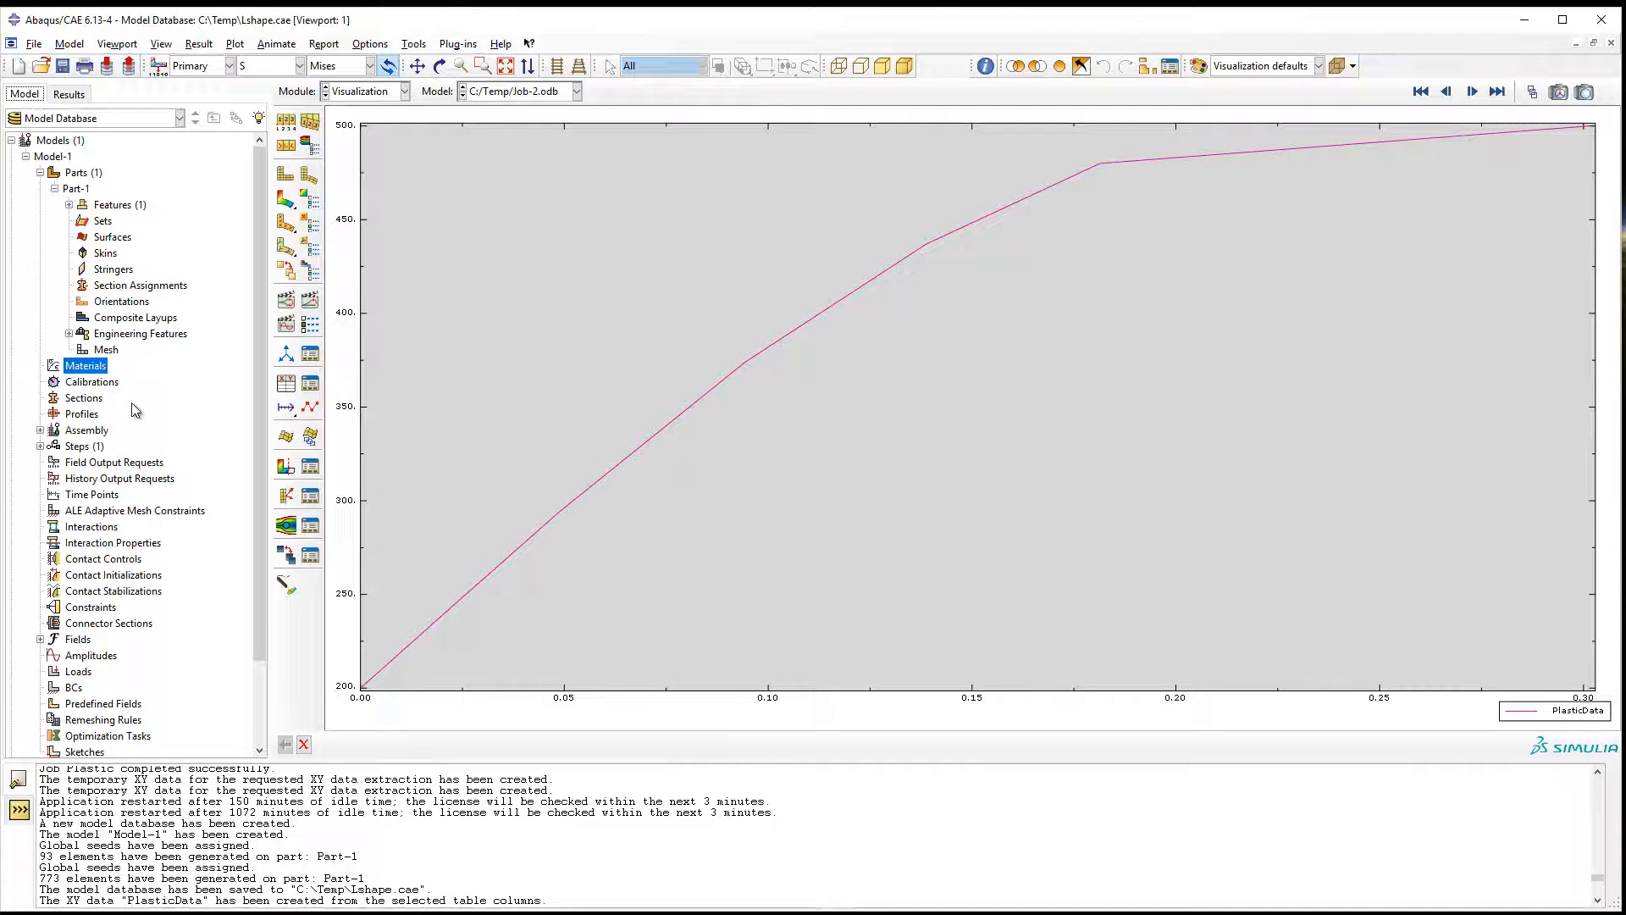
double_click(85, 366)
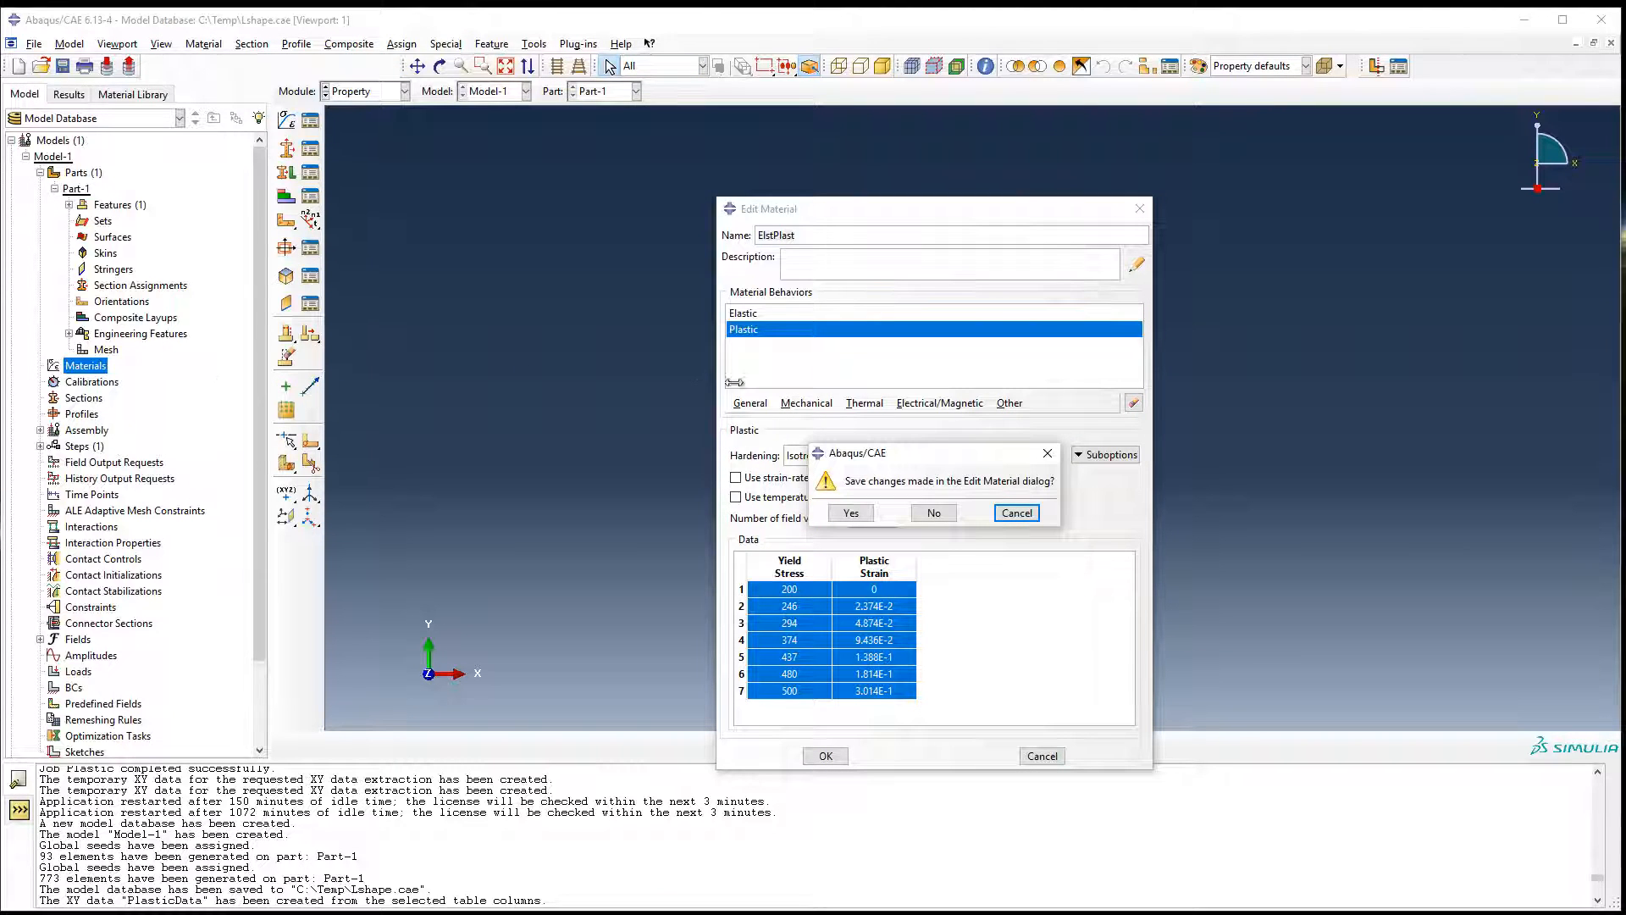
click(1018, 513)
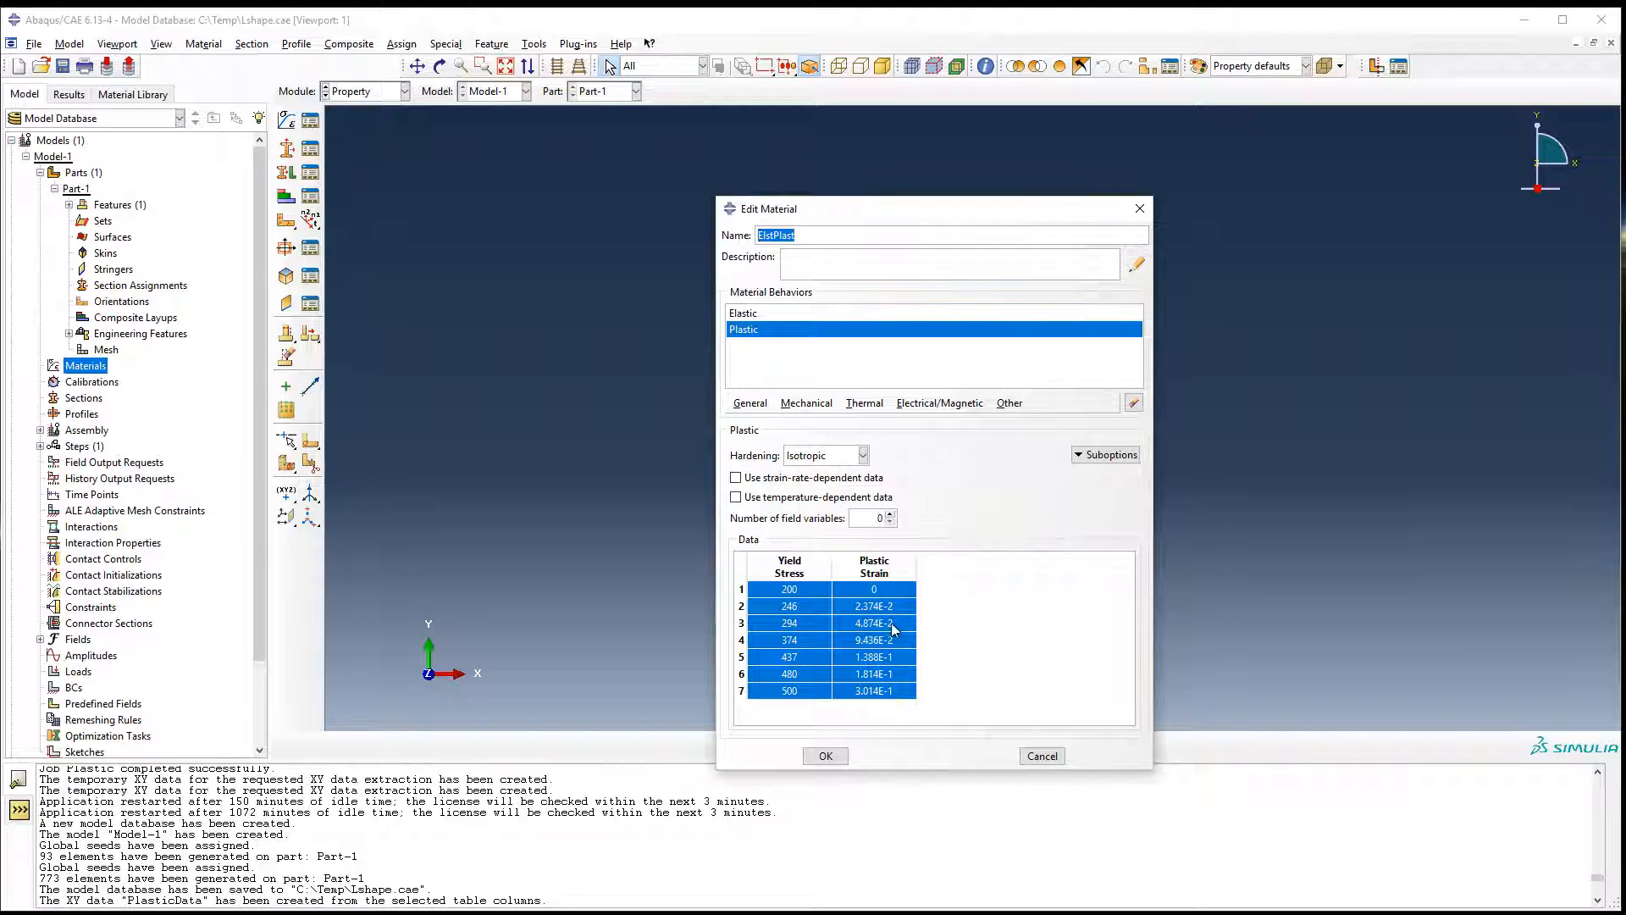
click(826, 756)
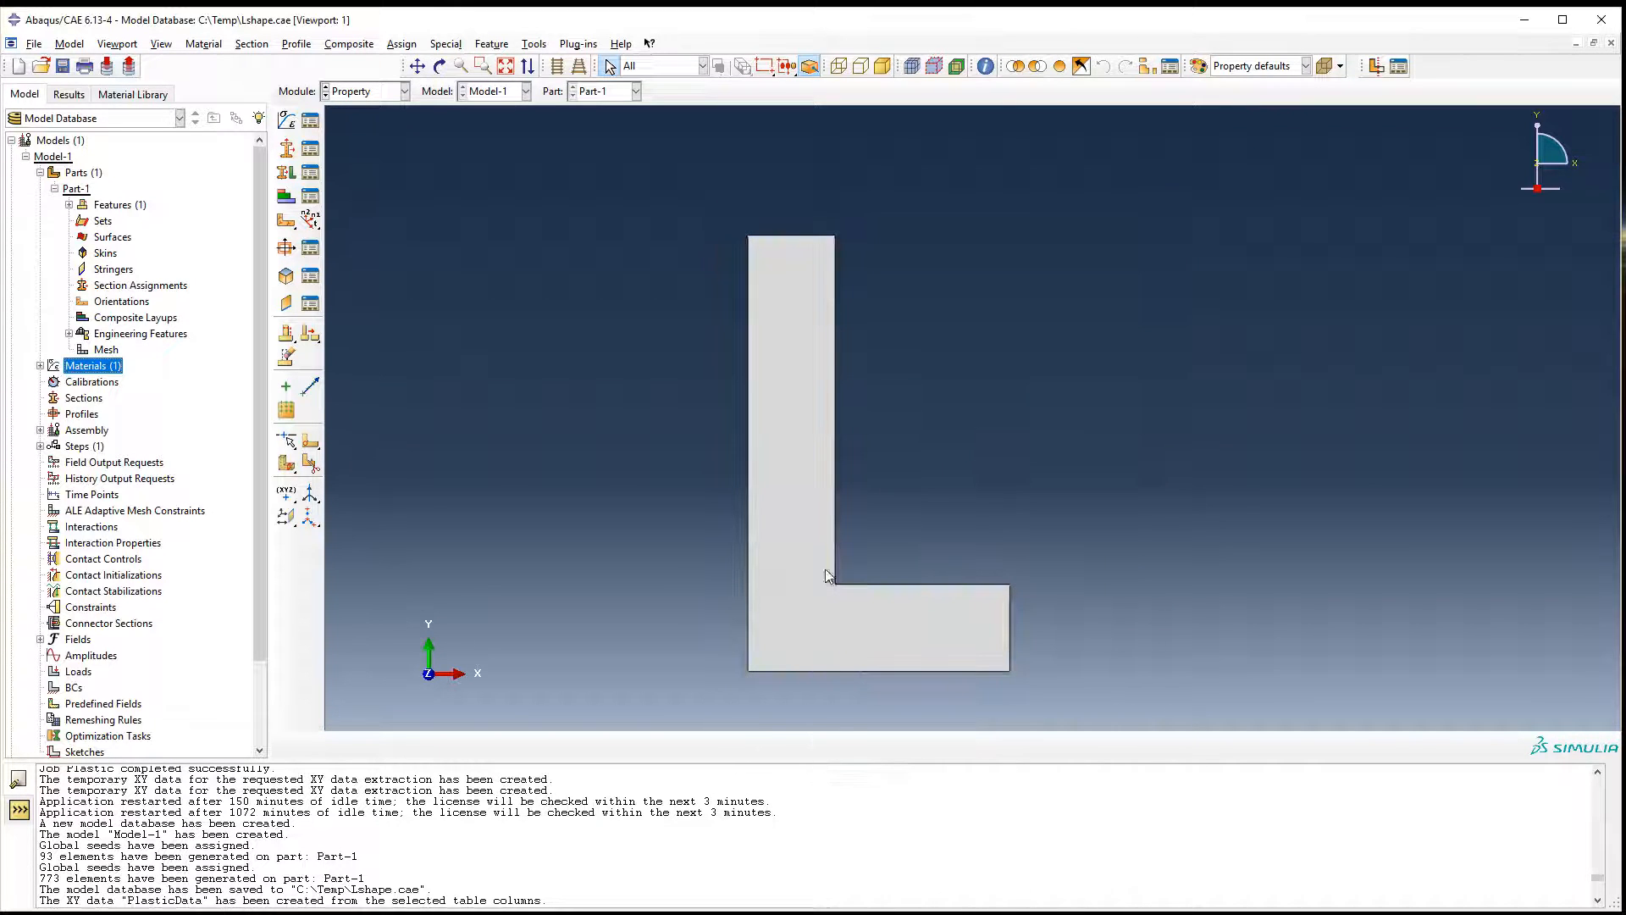
Create a solid homogeneous section using the ElstPlast material with a plane stress/strain thickness of 10.
click(40, 365)
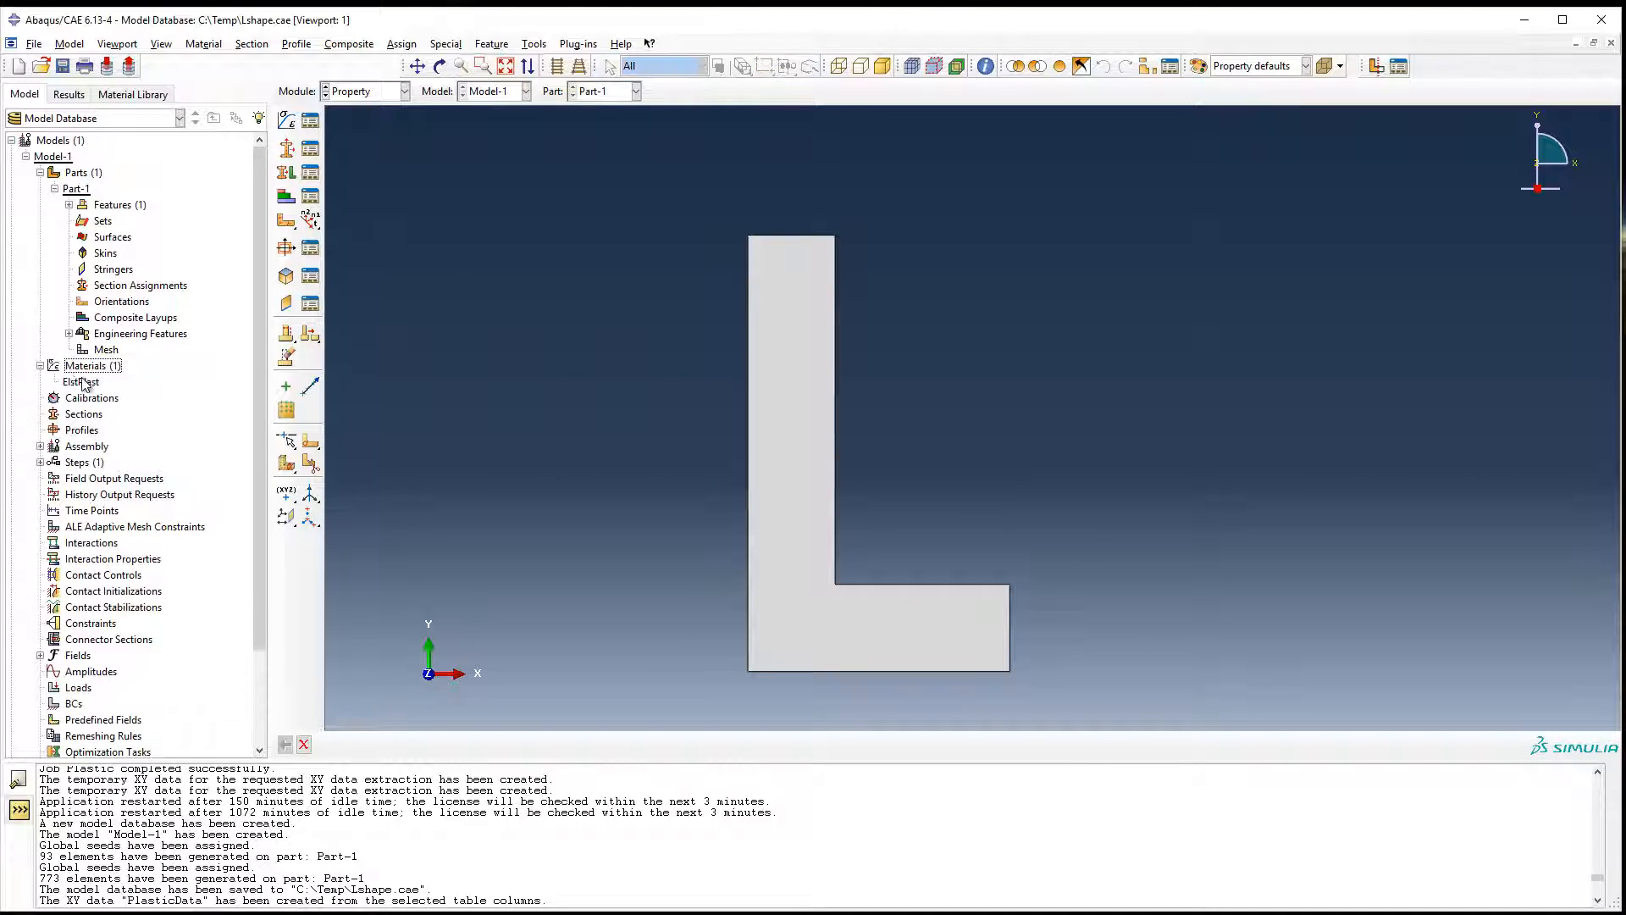
click(83, 382)
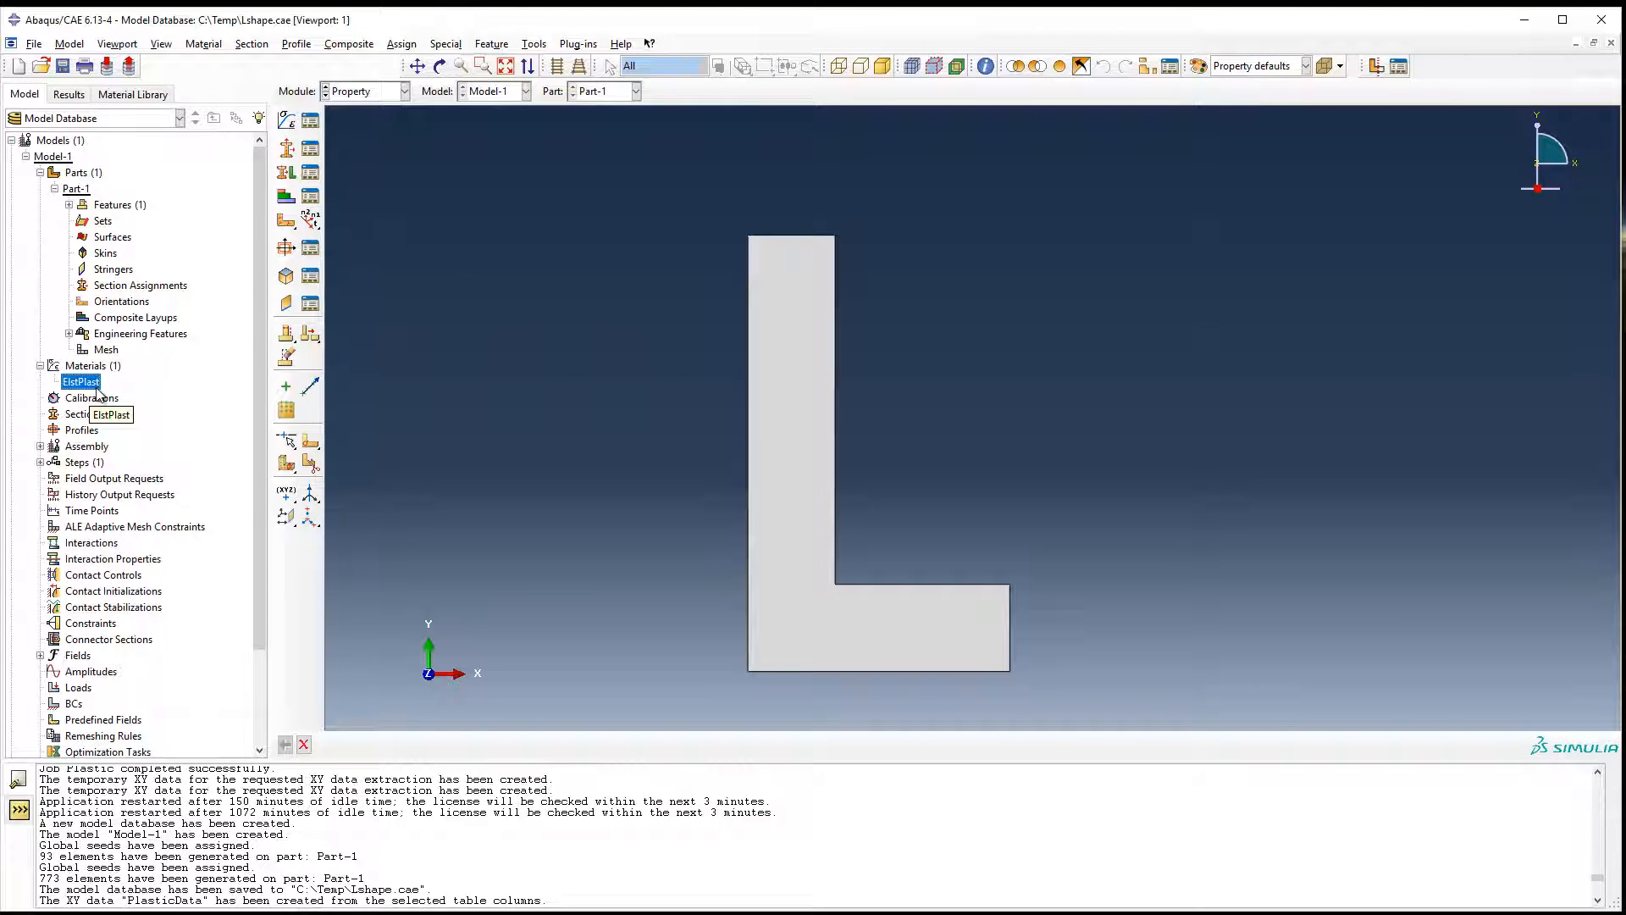
click(84, 414)
right_click(92, 419)
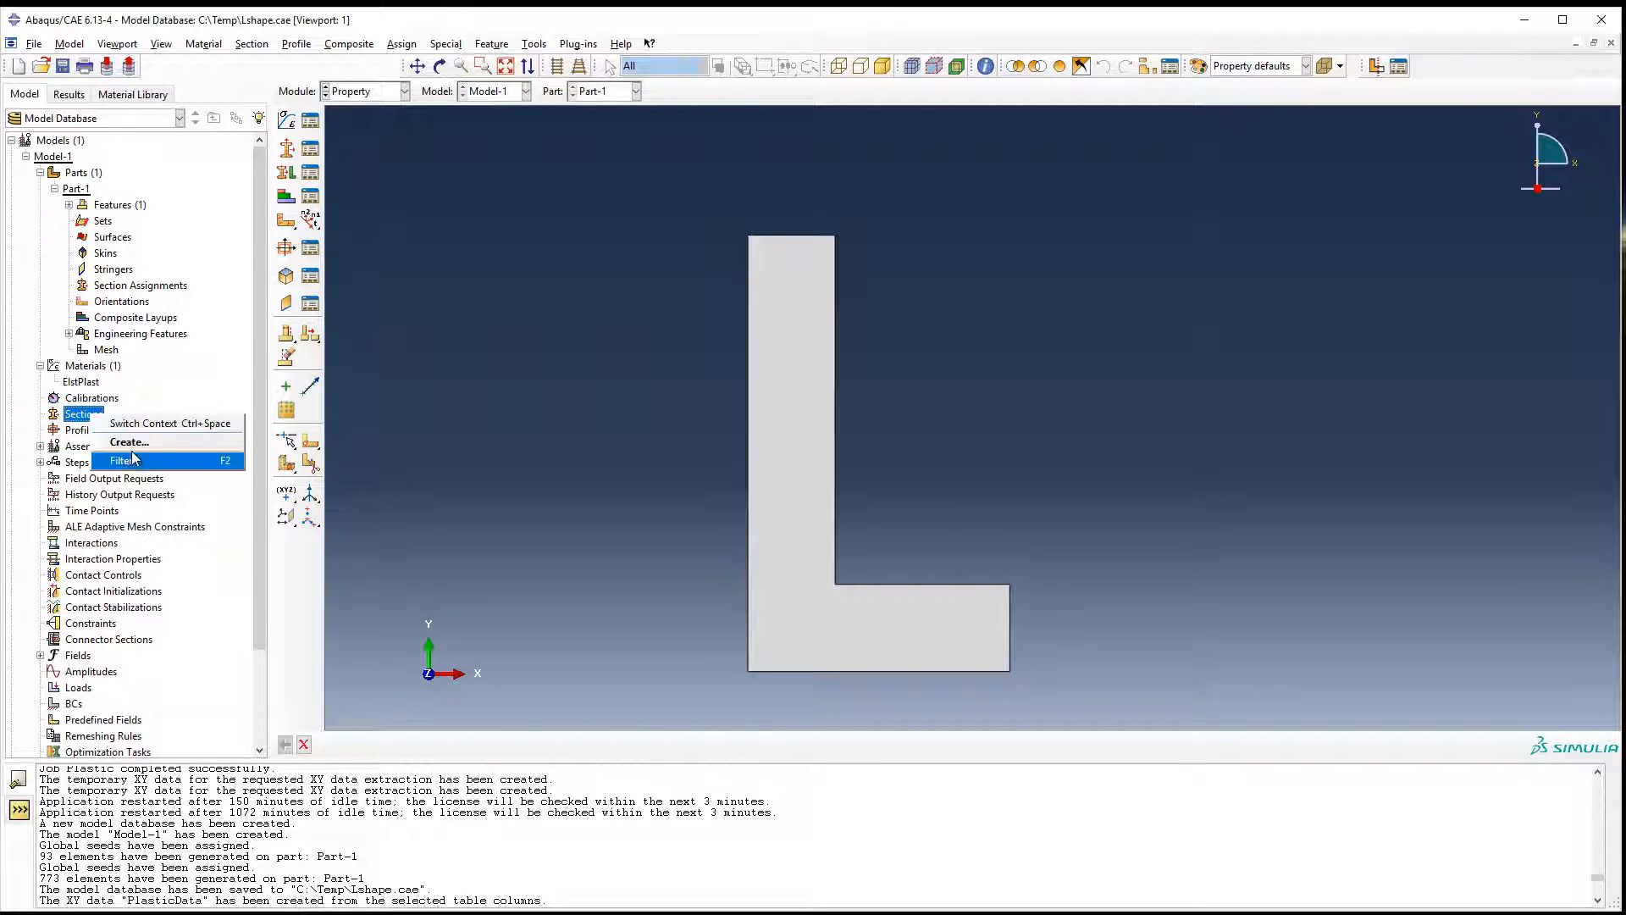
click(103, 438)
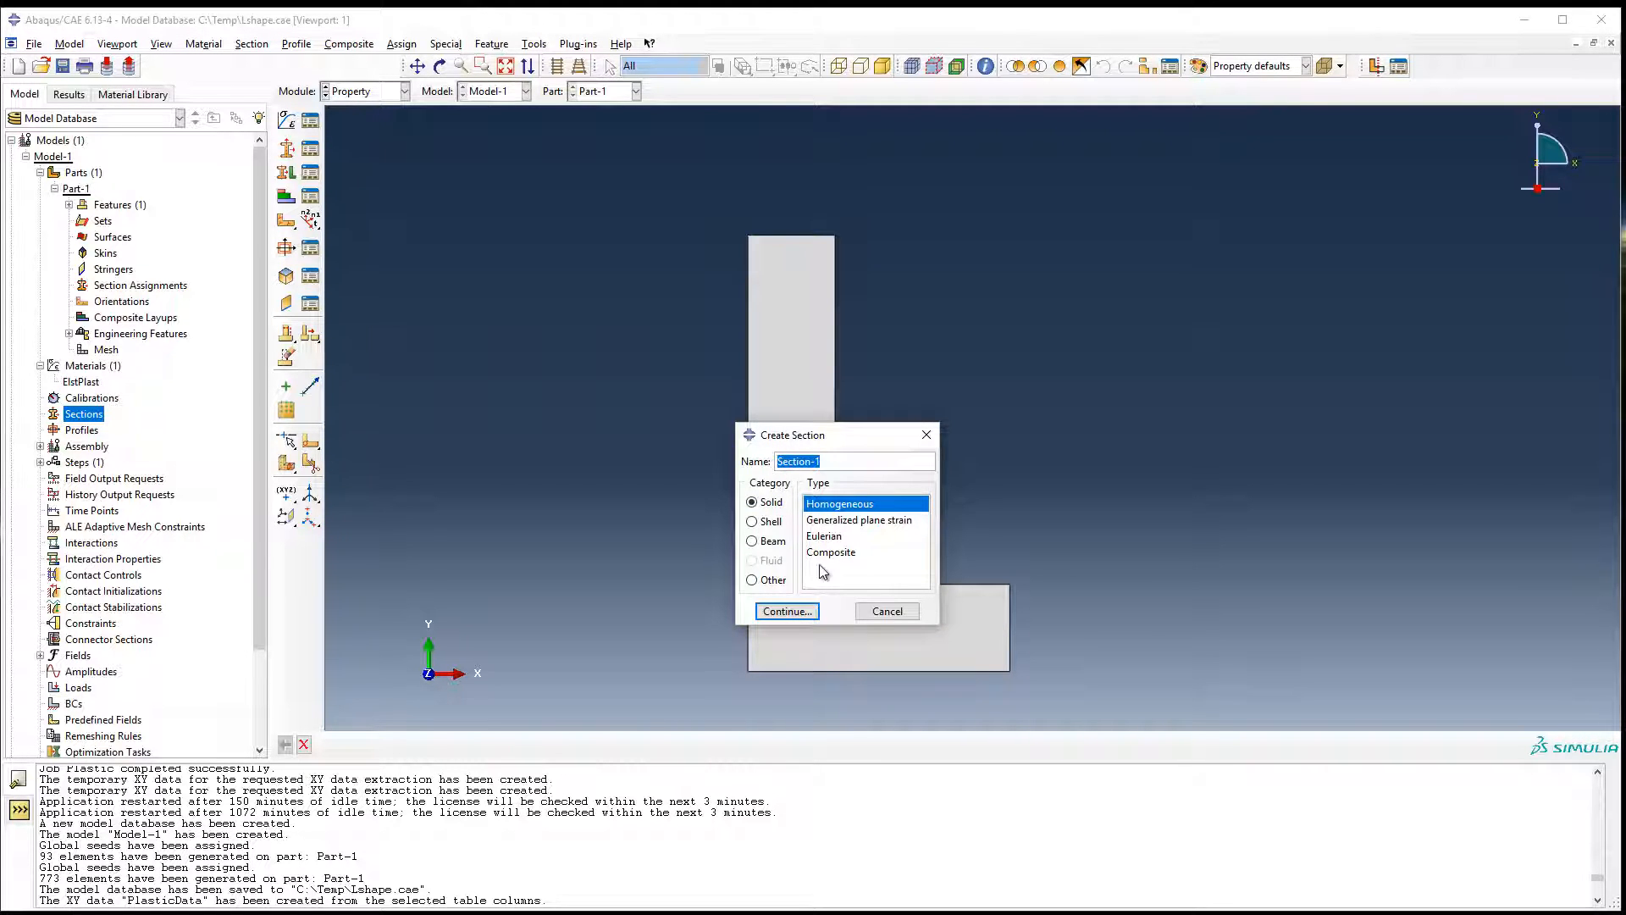
click(800, 614)
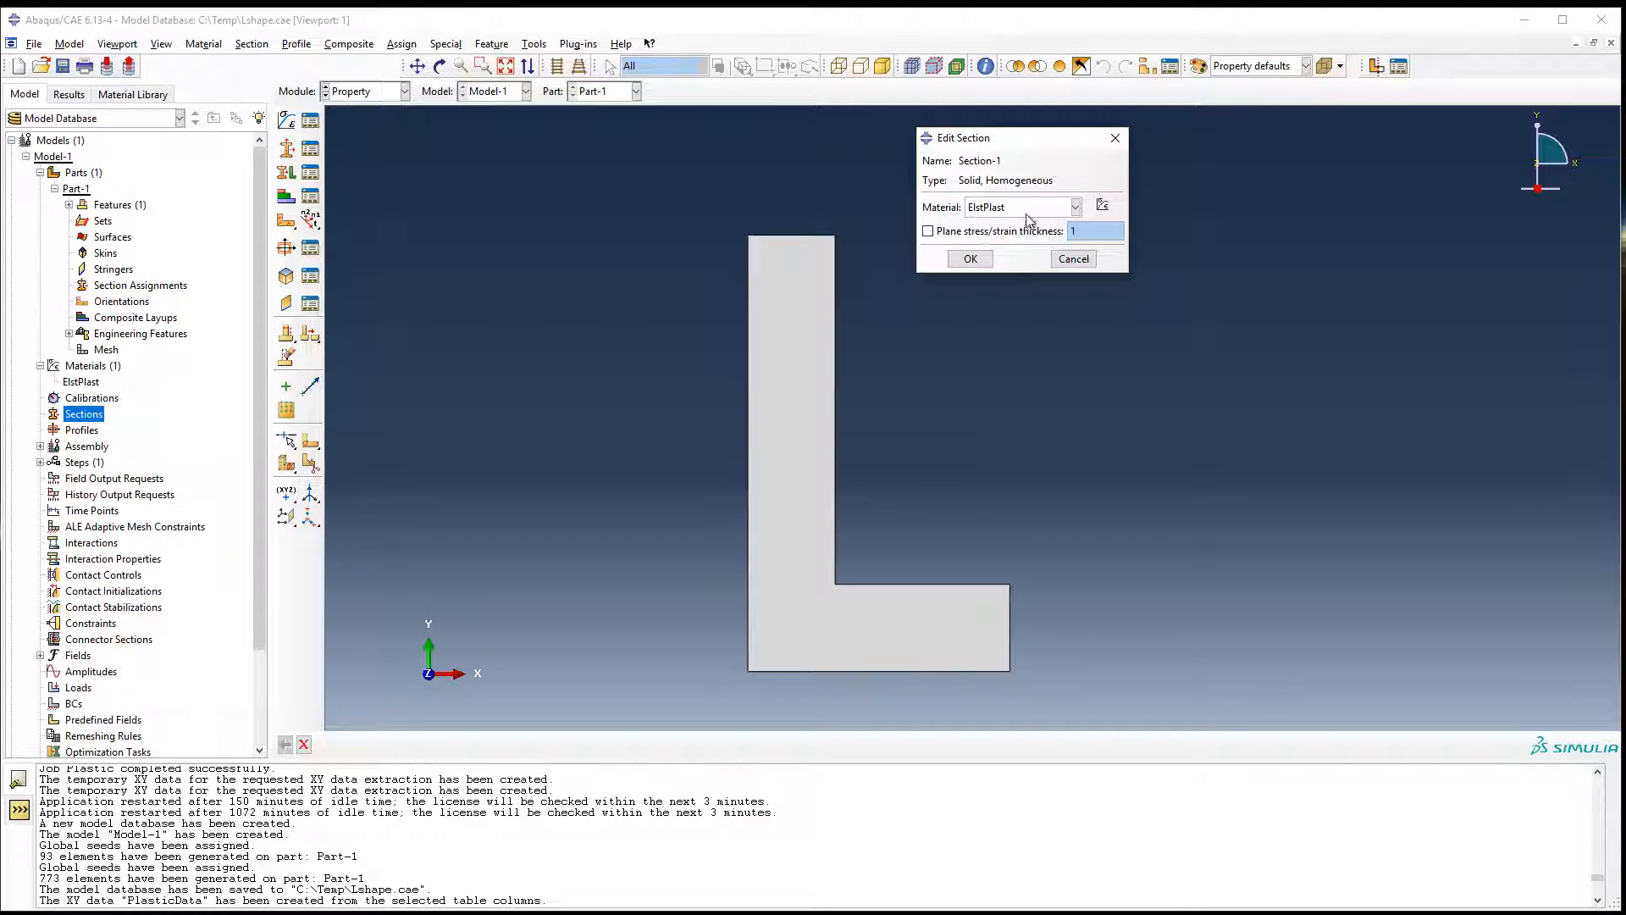
click(1000, 232)
drag(1093, 234, 1055, 232)
click(982, 262)
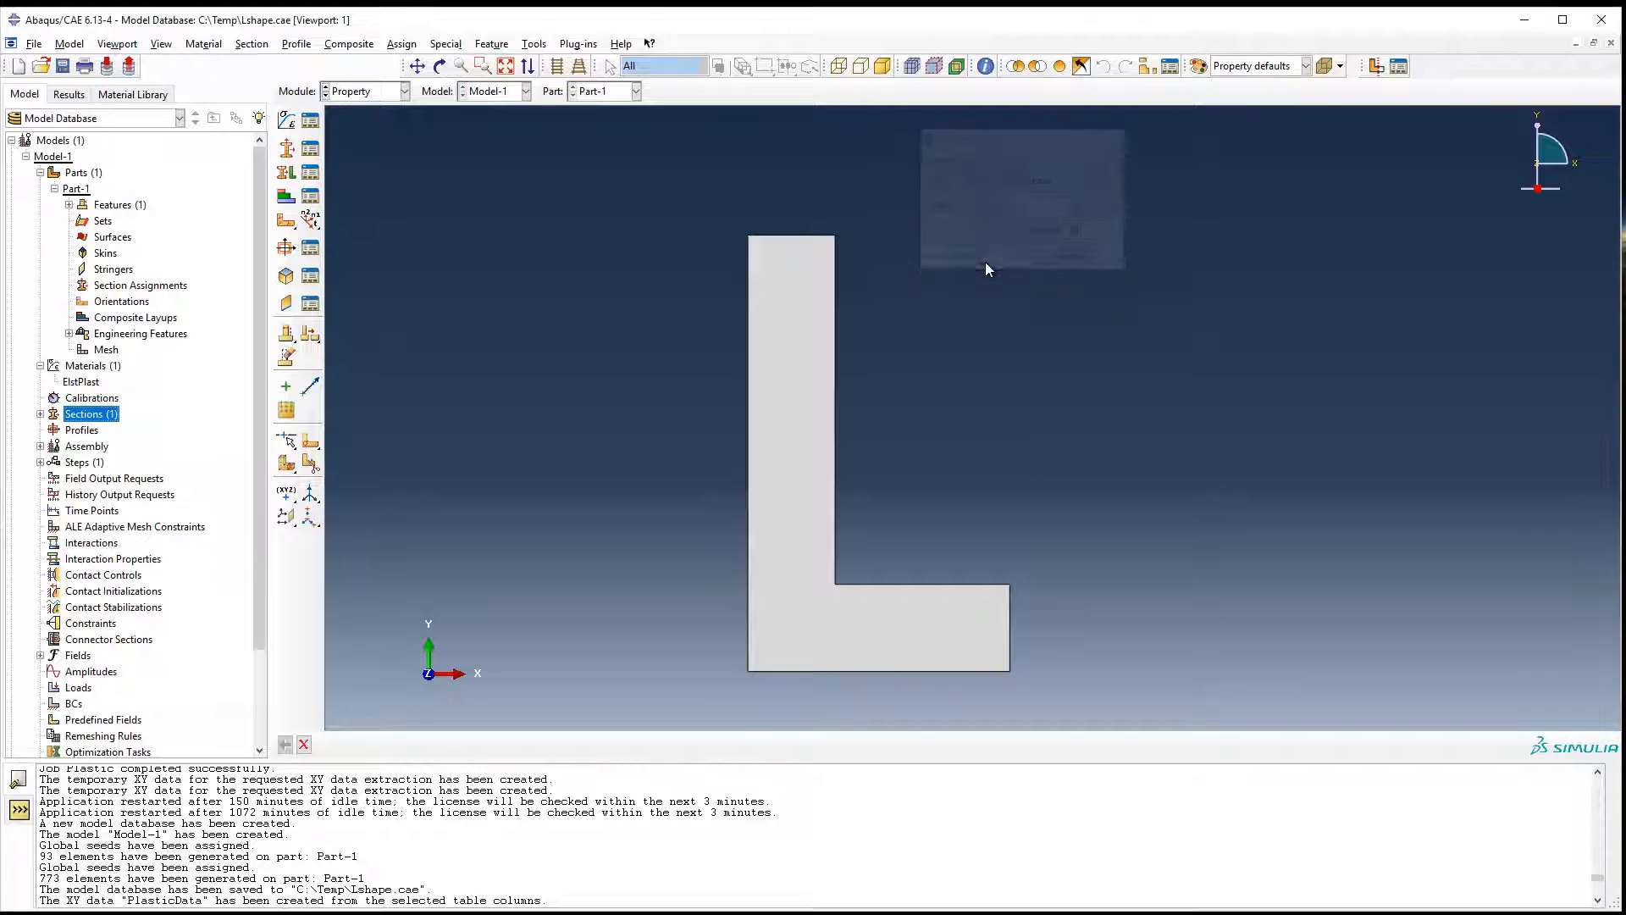
Assign the new section to the whole L-shaped region of Part-1 without creating a set.
right_click(109, 291)
click(135, 318)
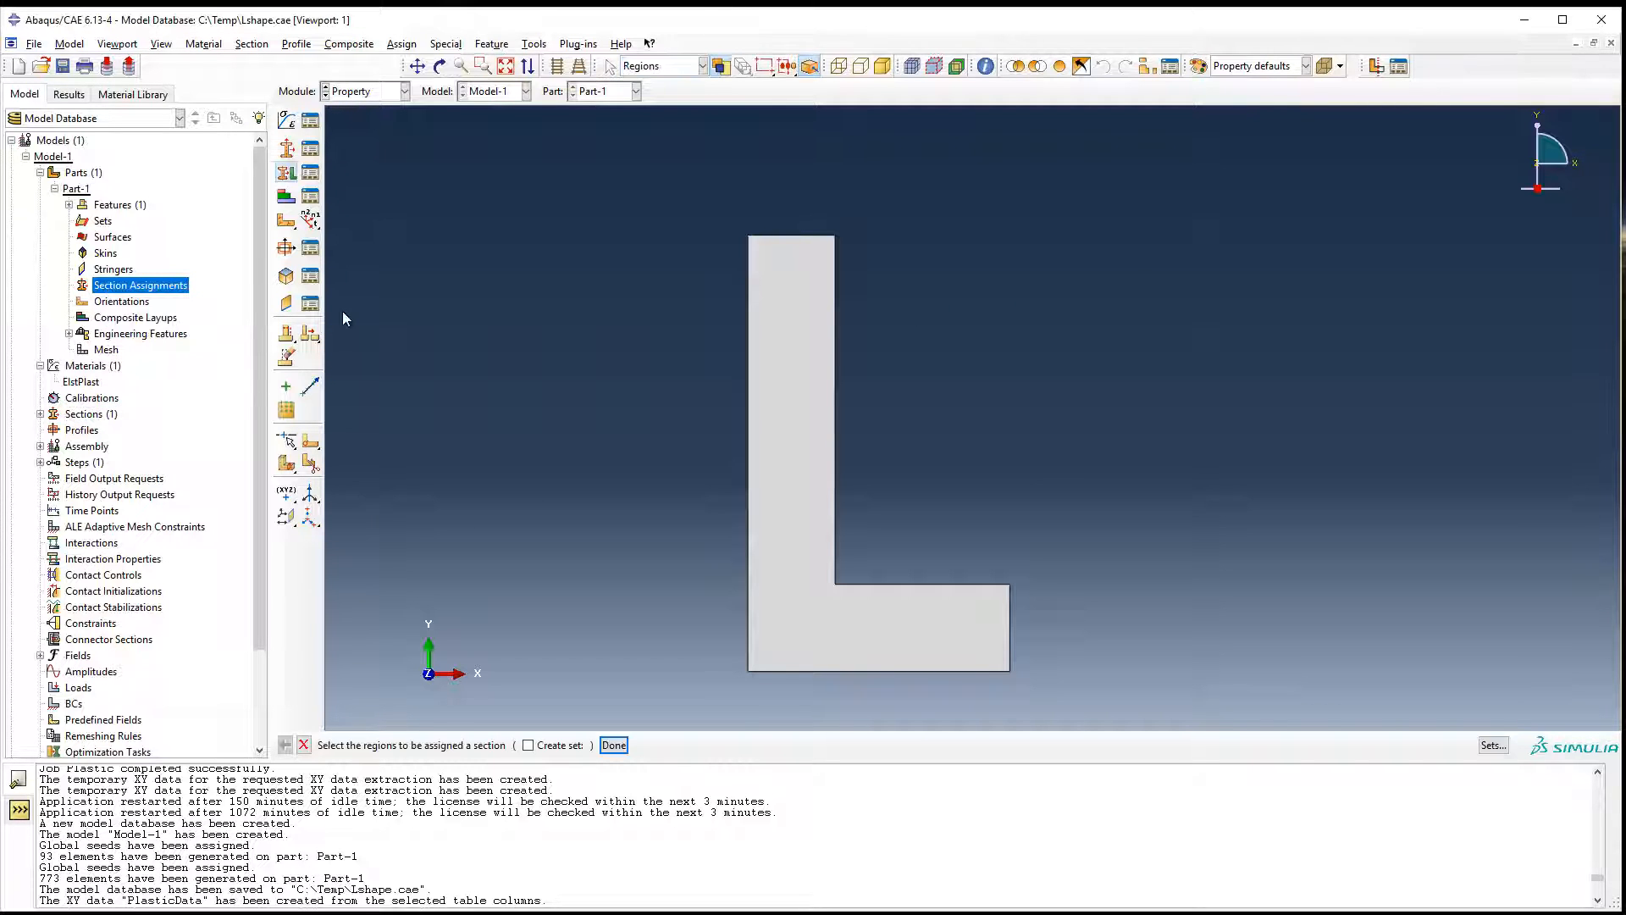
click(749, 605)
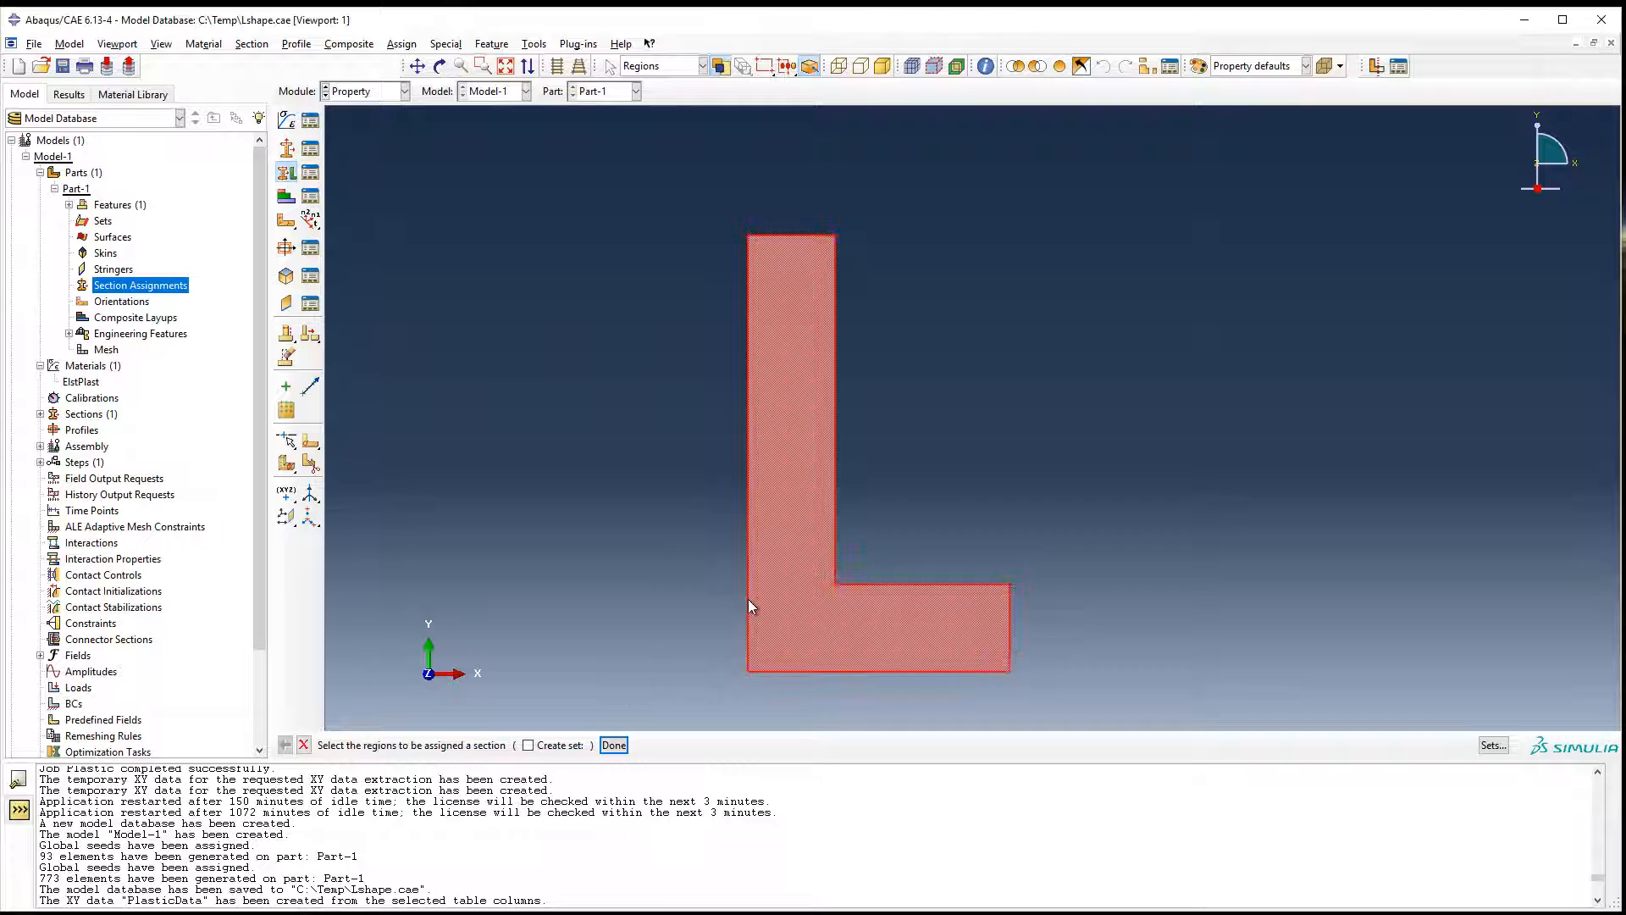
middle_click(581, 614)
click(773, 488)
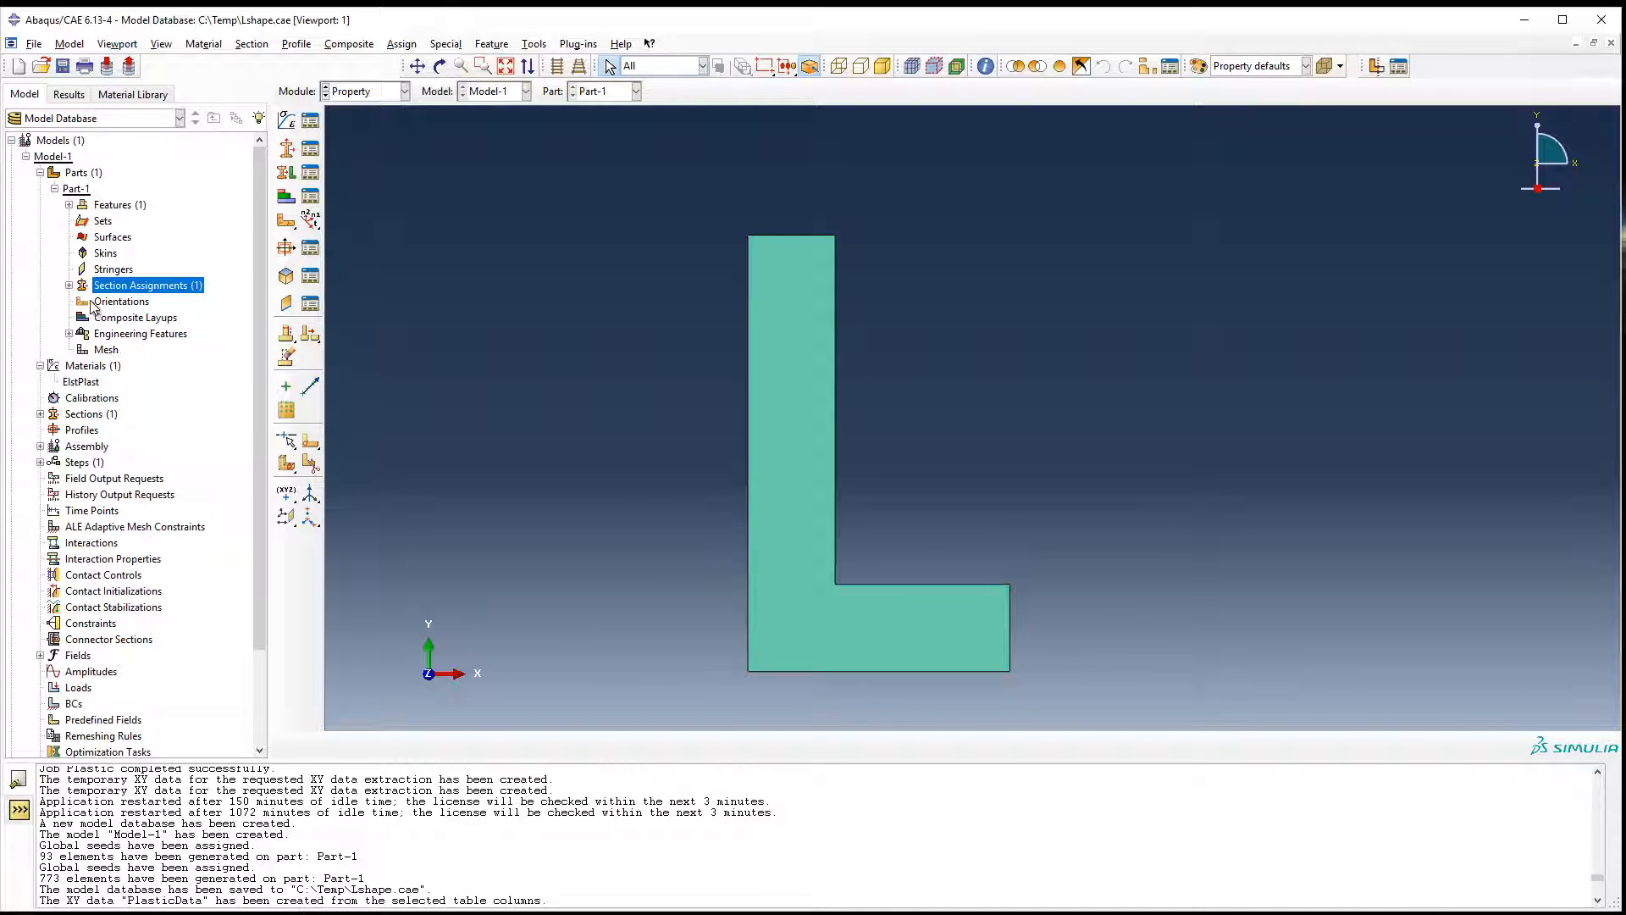
right_click(92, 351)
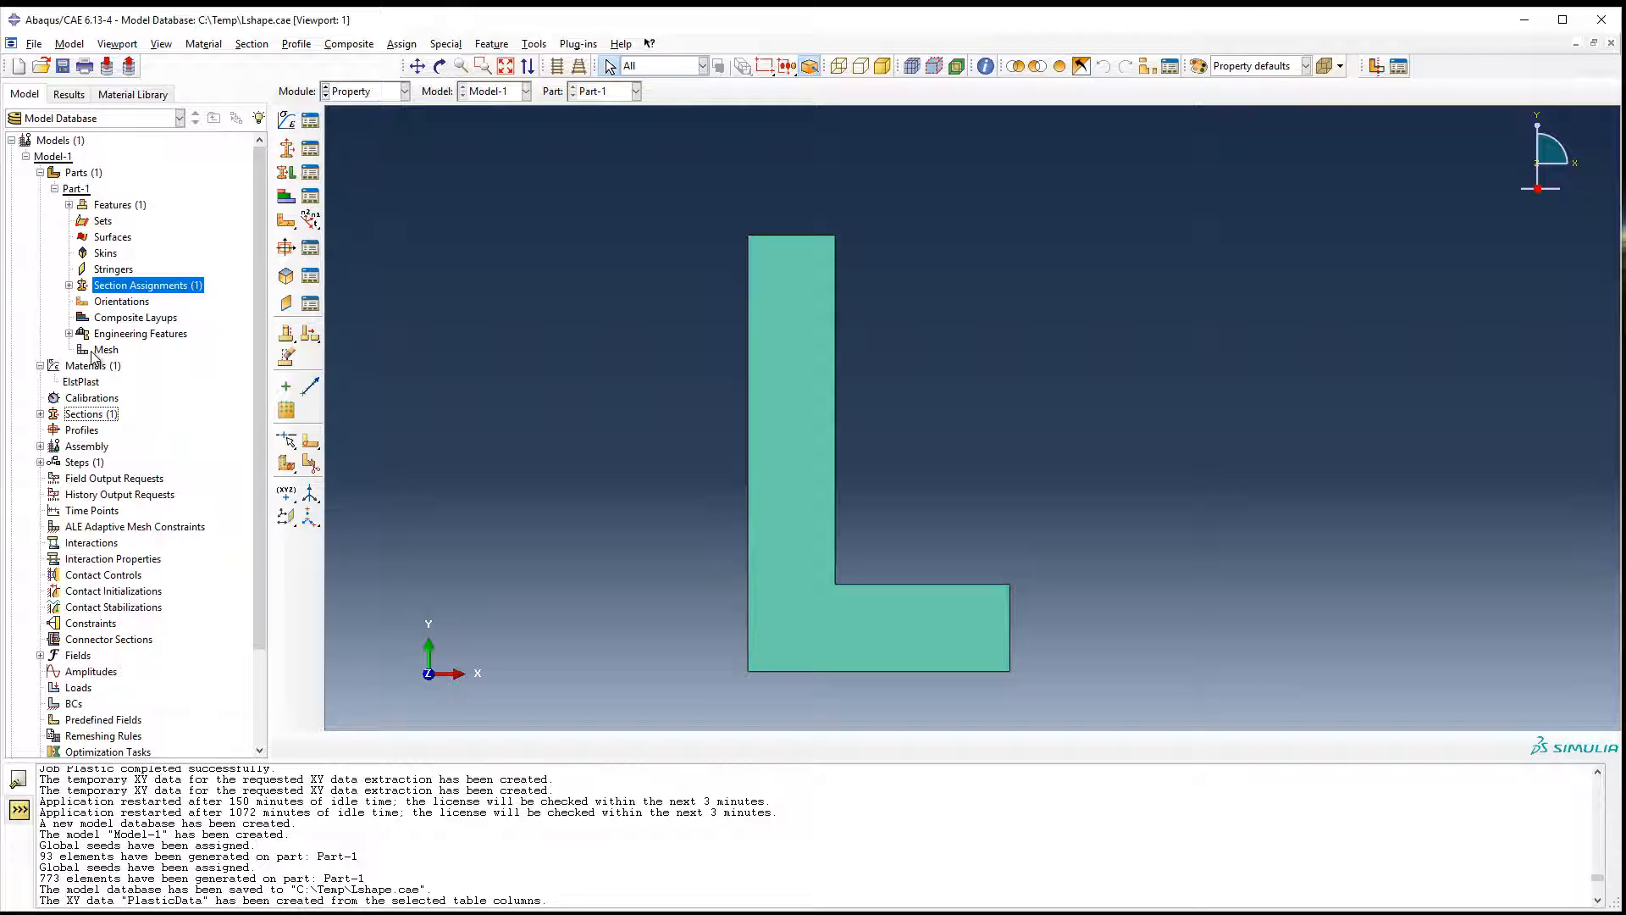
click(129, 286)
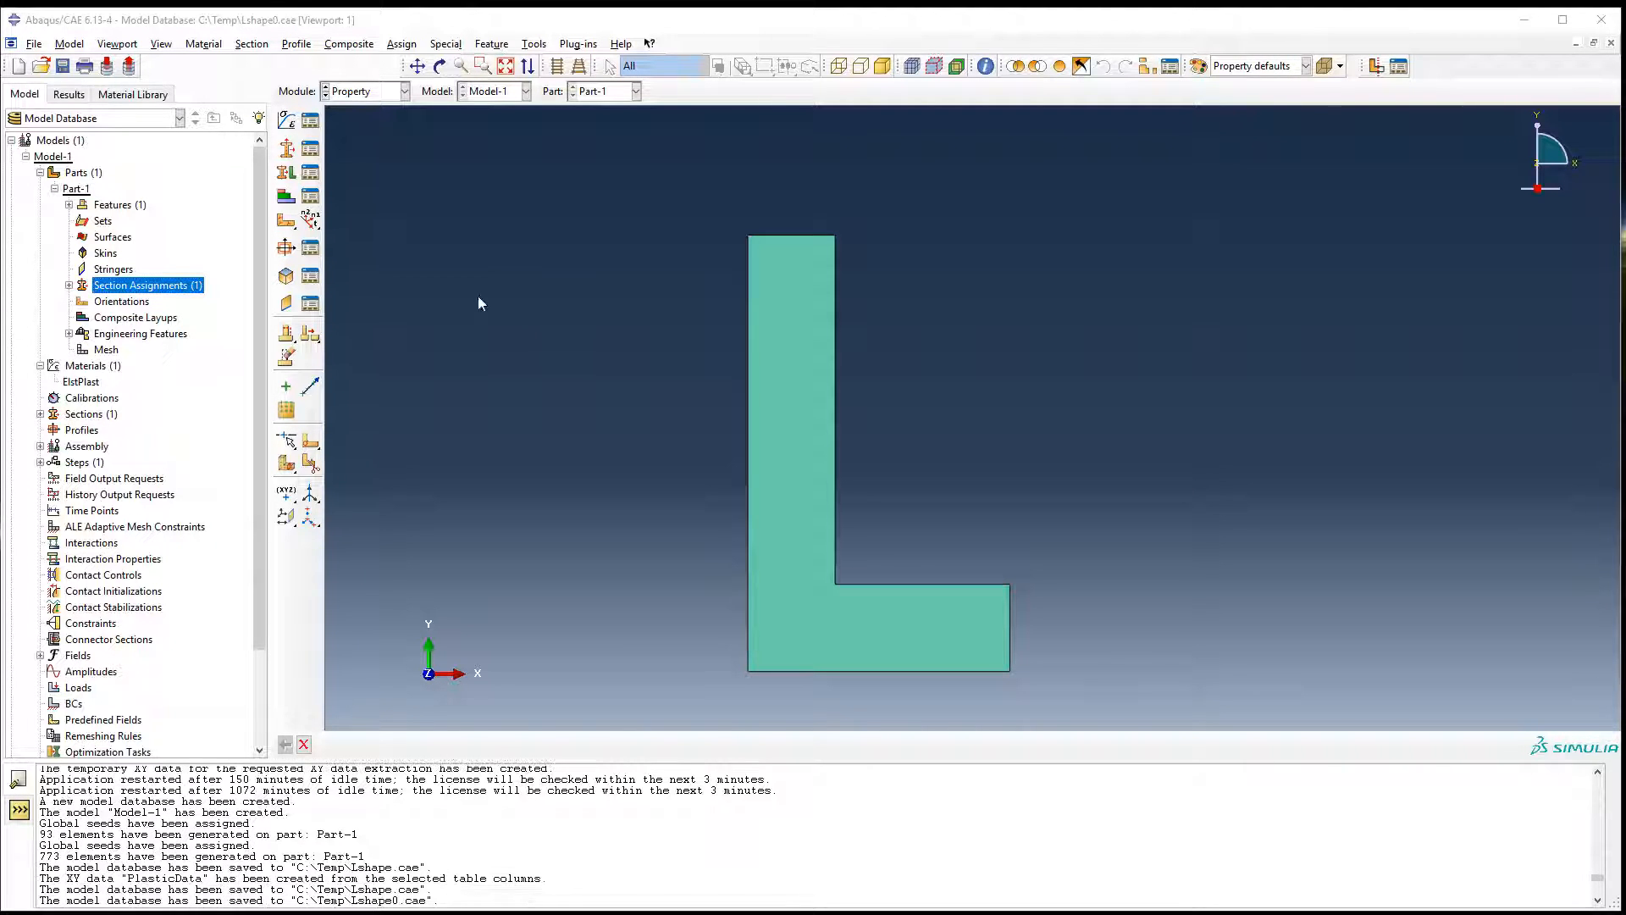
Switch to the assembly and create an instance of the L-shaped part.
scroll(138, 481, down, 1)
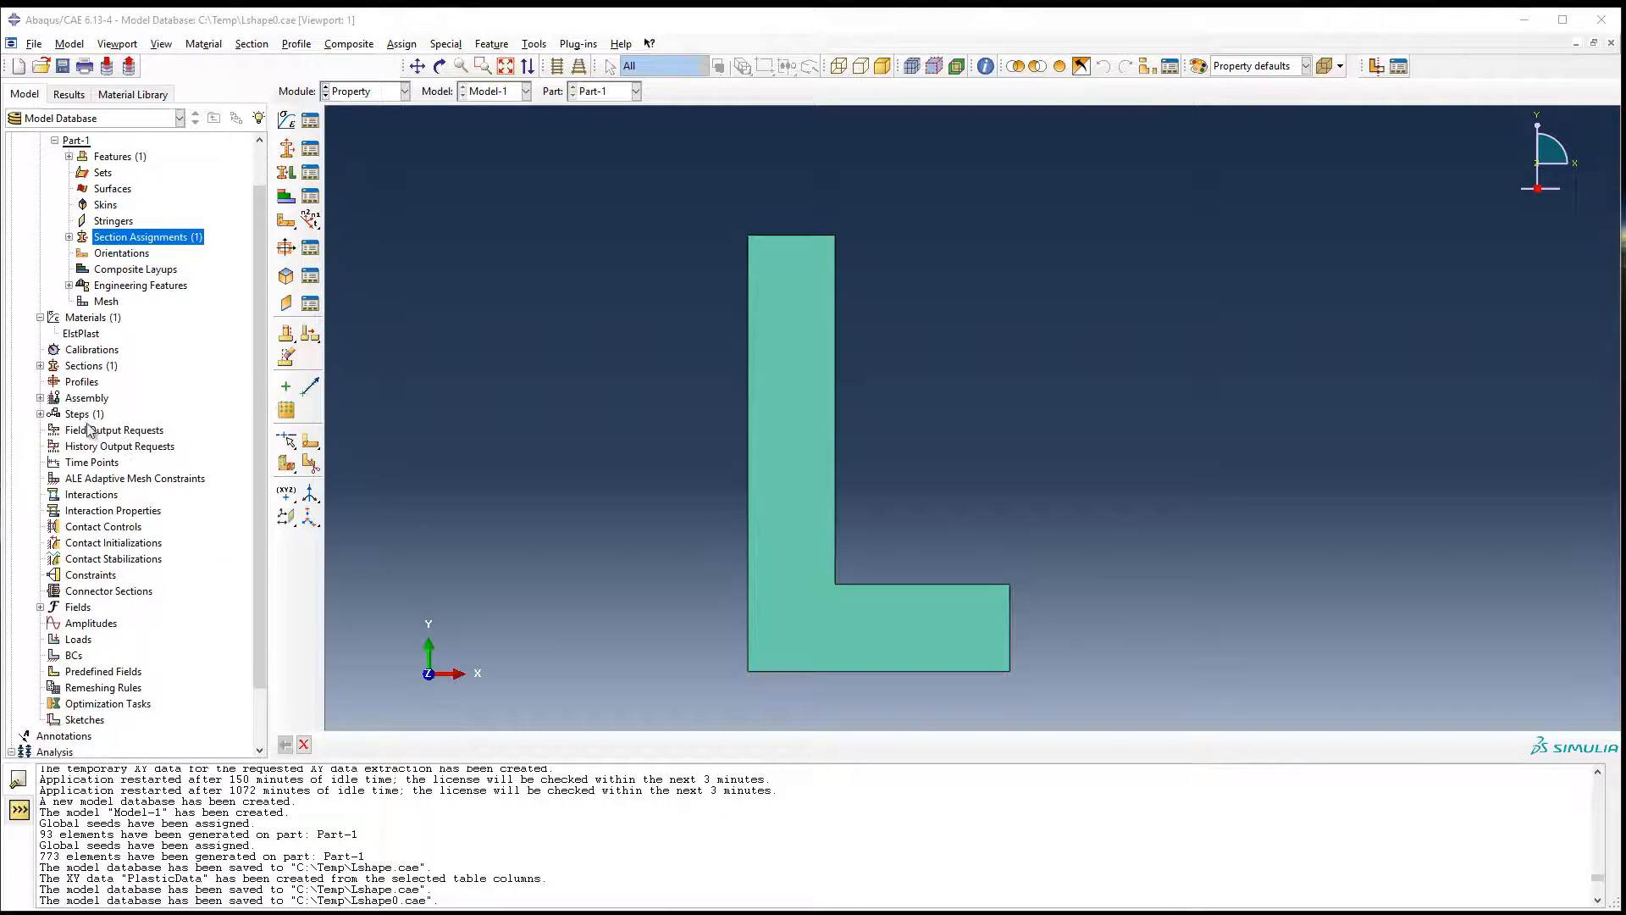
click(83, 415)
click(83, 398)
right_click(81, 398)
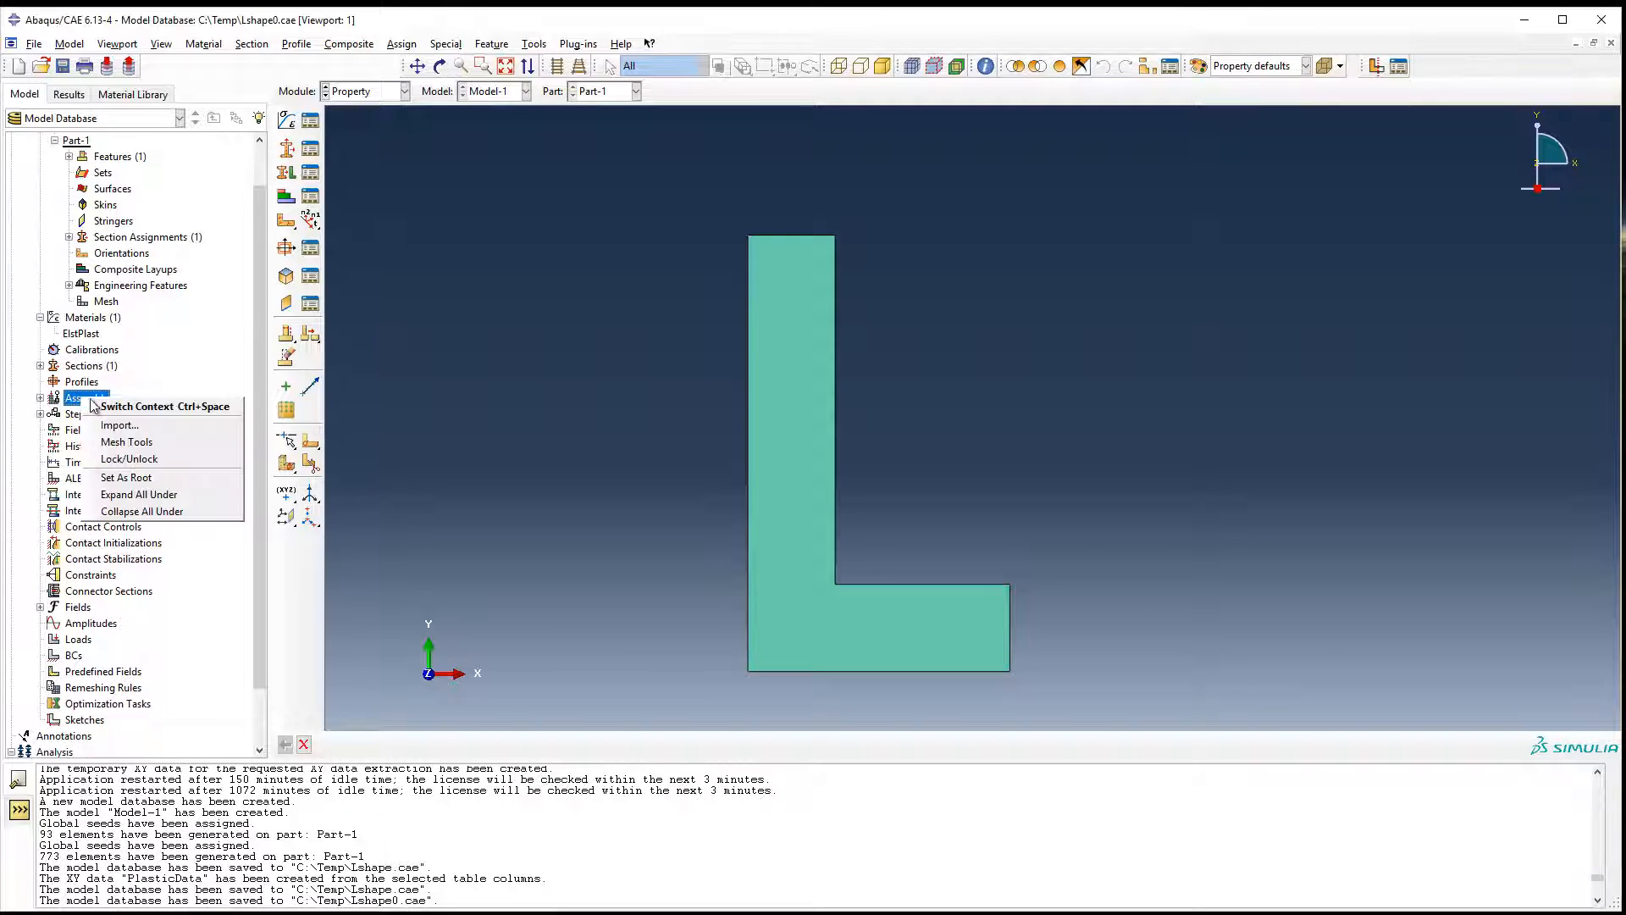
key(Escape)
double_click(103, 404)
click(286, 119)
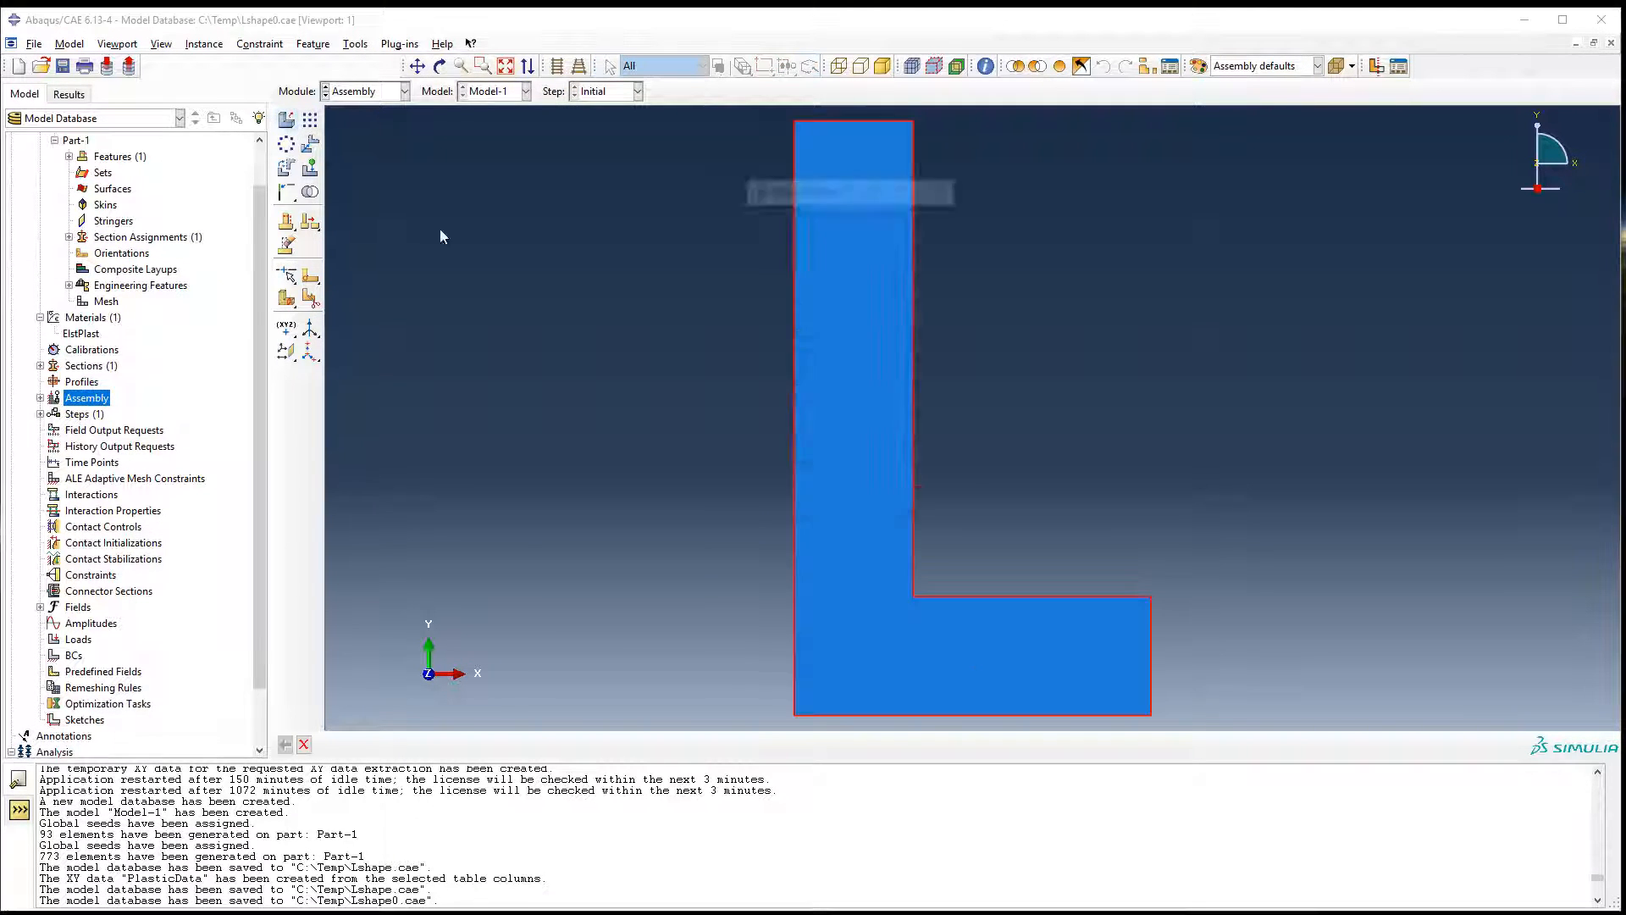
click(781, 490)
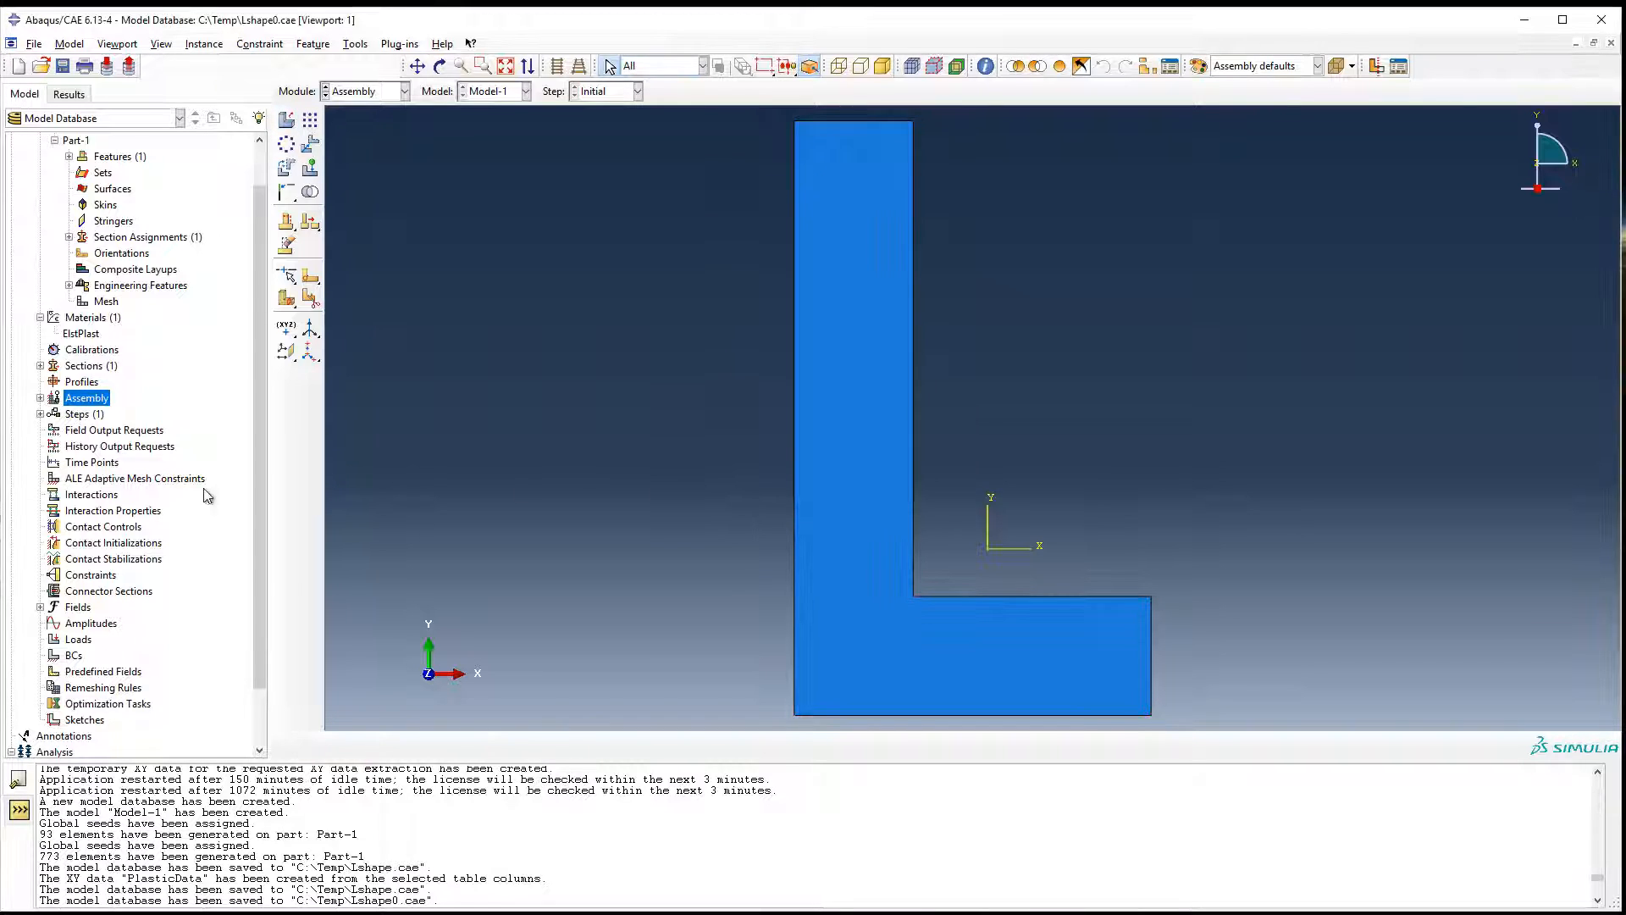
Create a Static, General analysis step after the initial step, with nonlinear geometry (Nlgeom) on.
click(74, 415)
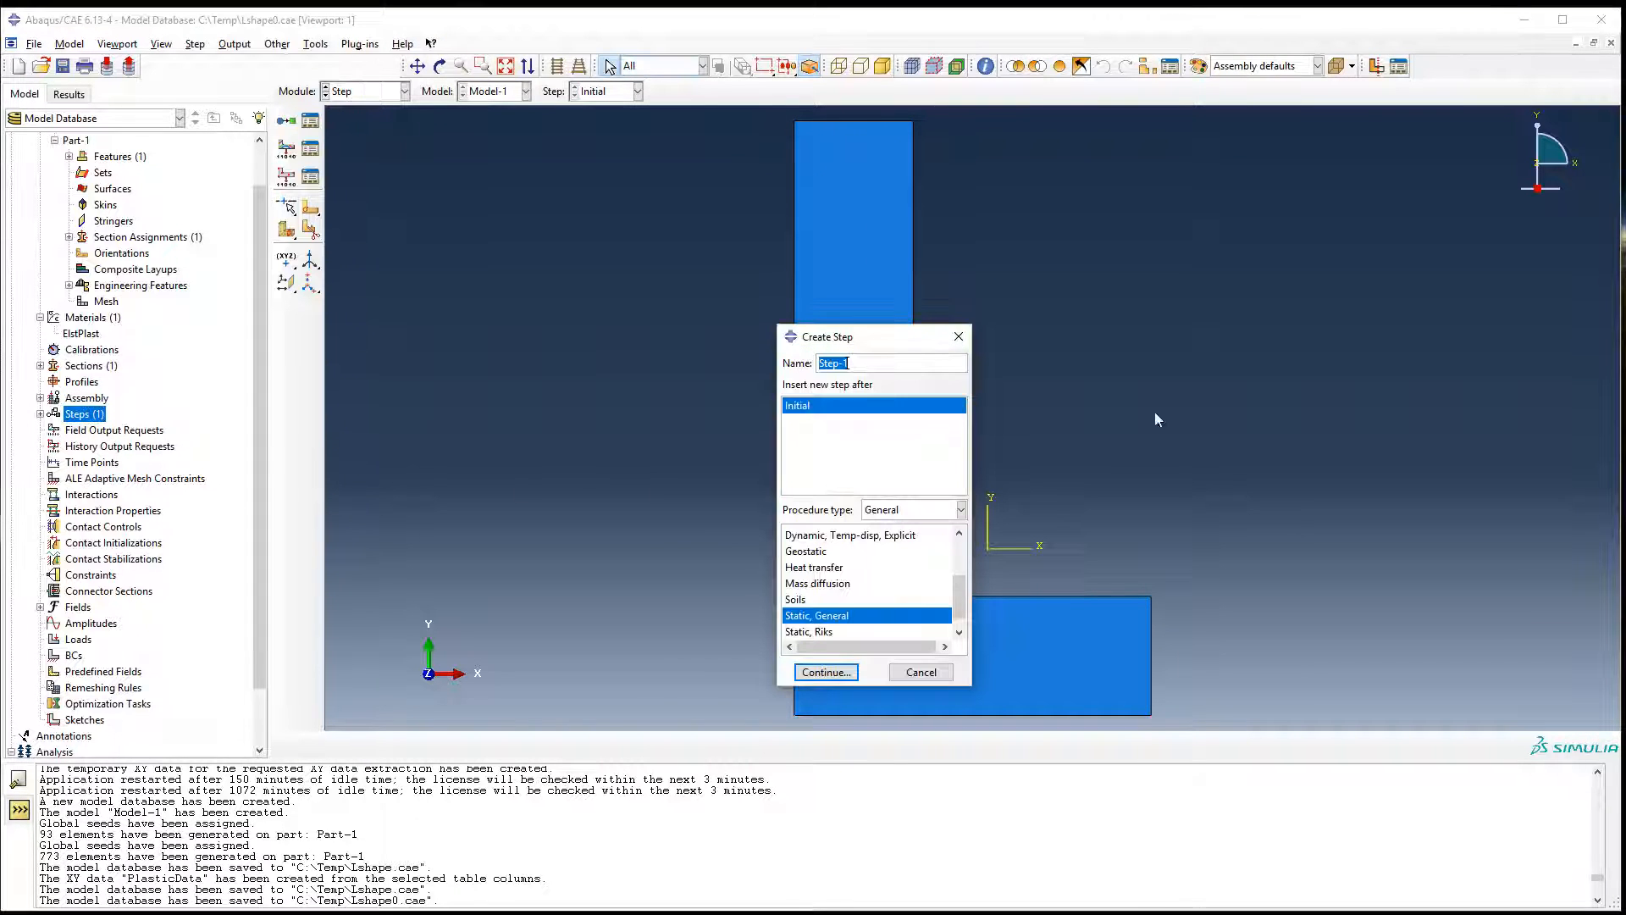
click(826, 672)
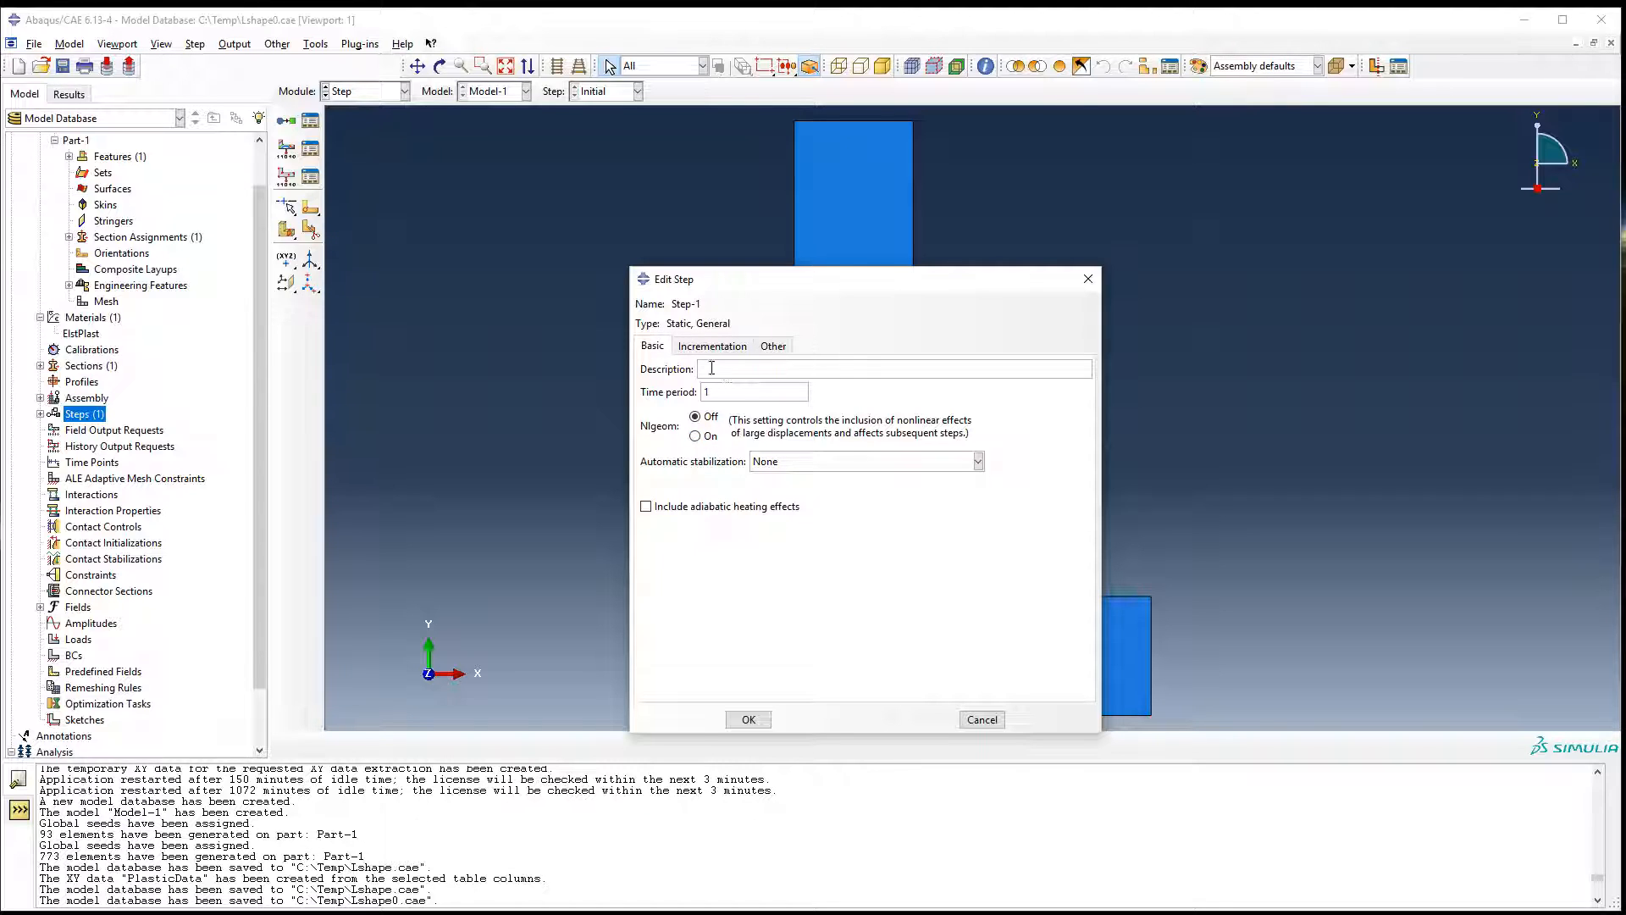
click(709, 439)
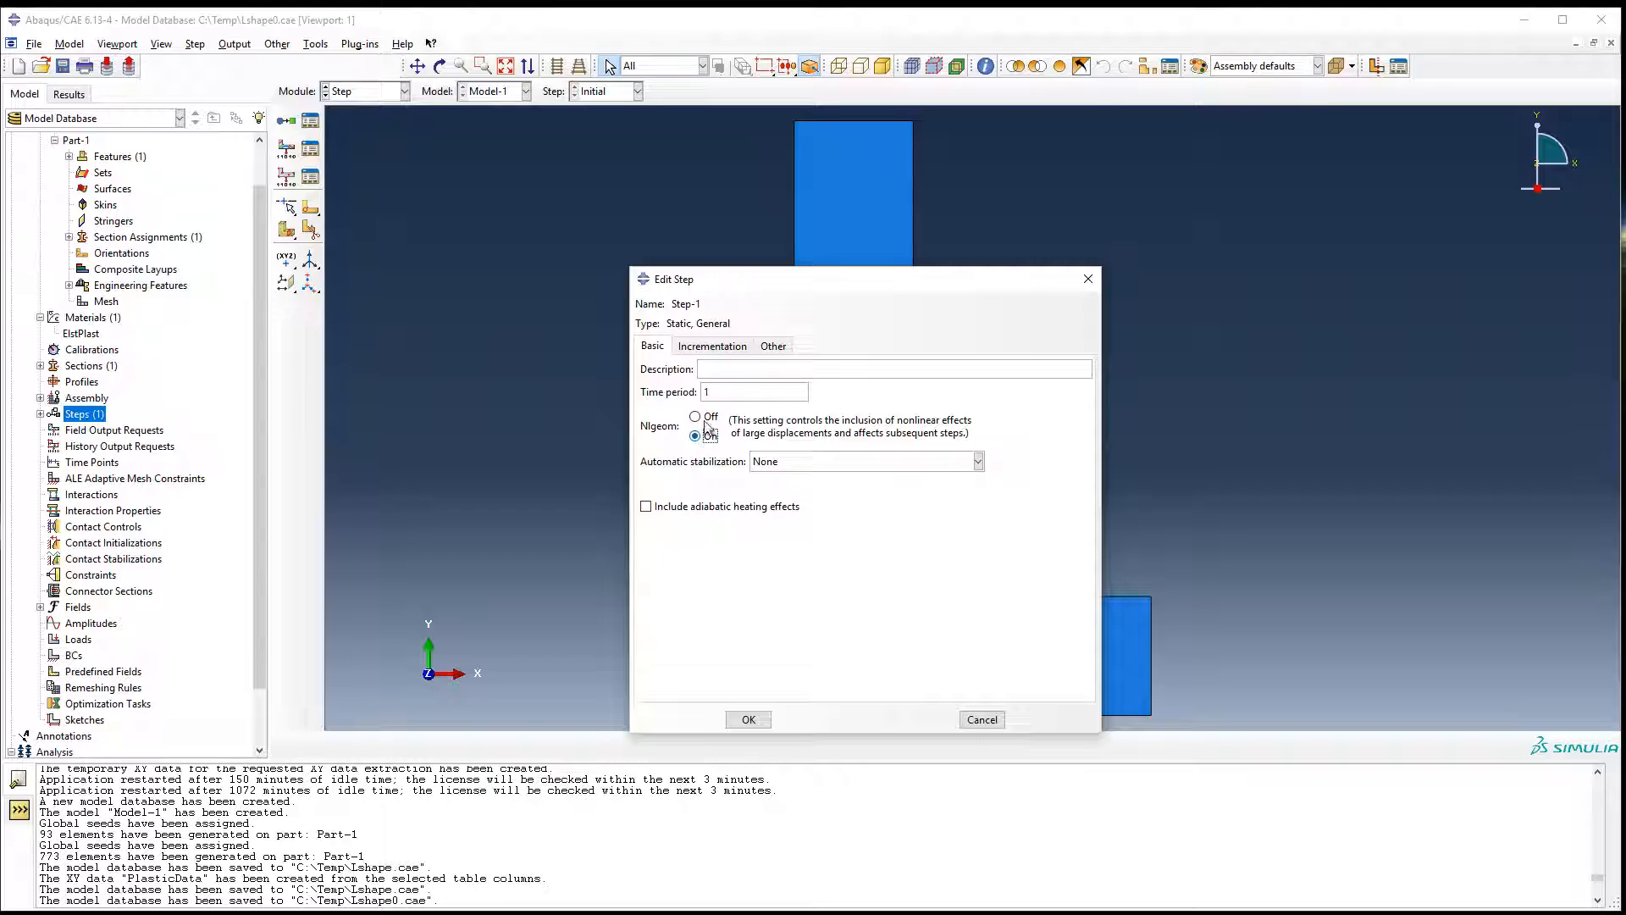
Allow a maximum of 1000 increments, set the initial increment size to 0.01 and the maximum to 5, and save the step.
click(727, 347)
click(840, 389)
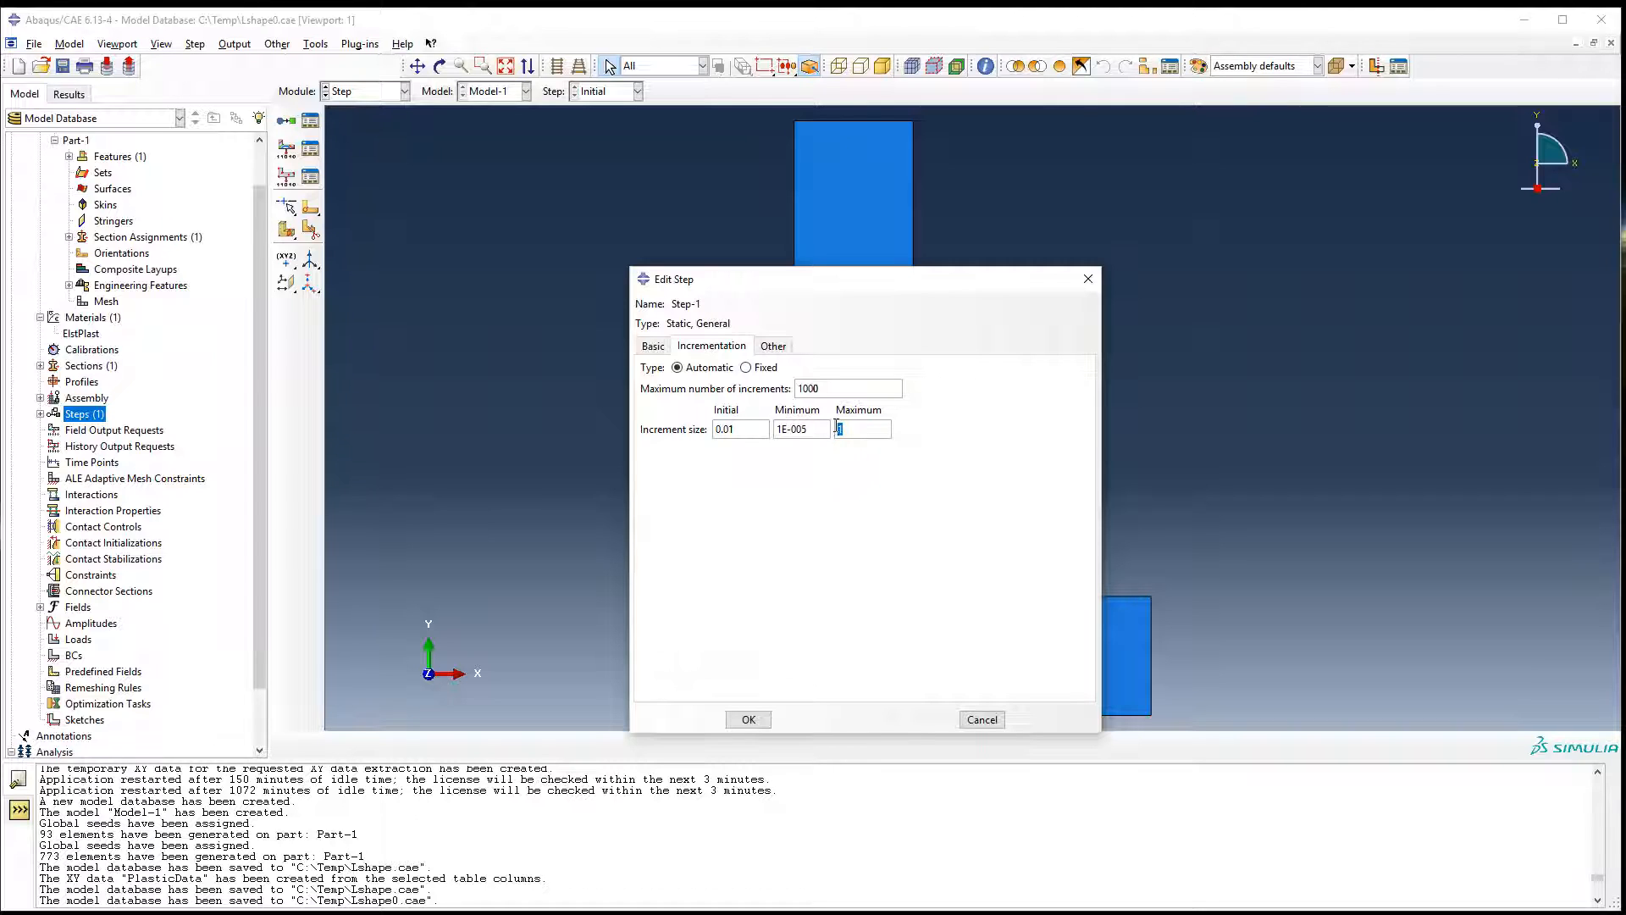
text(5)
click(748, 719)
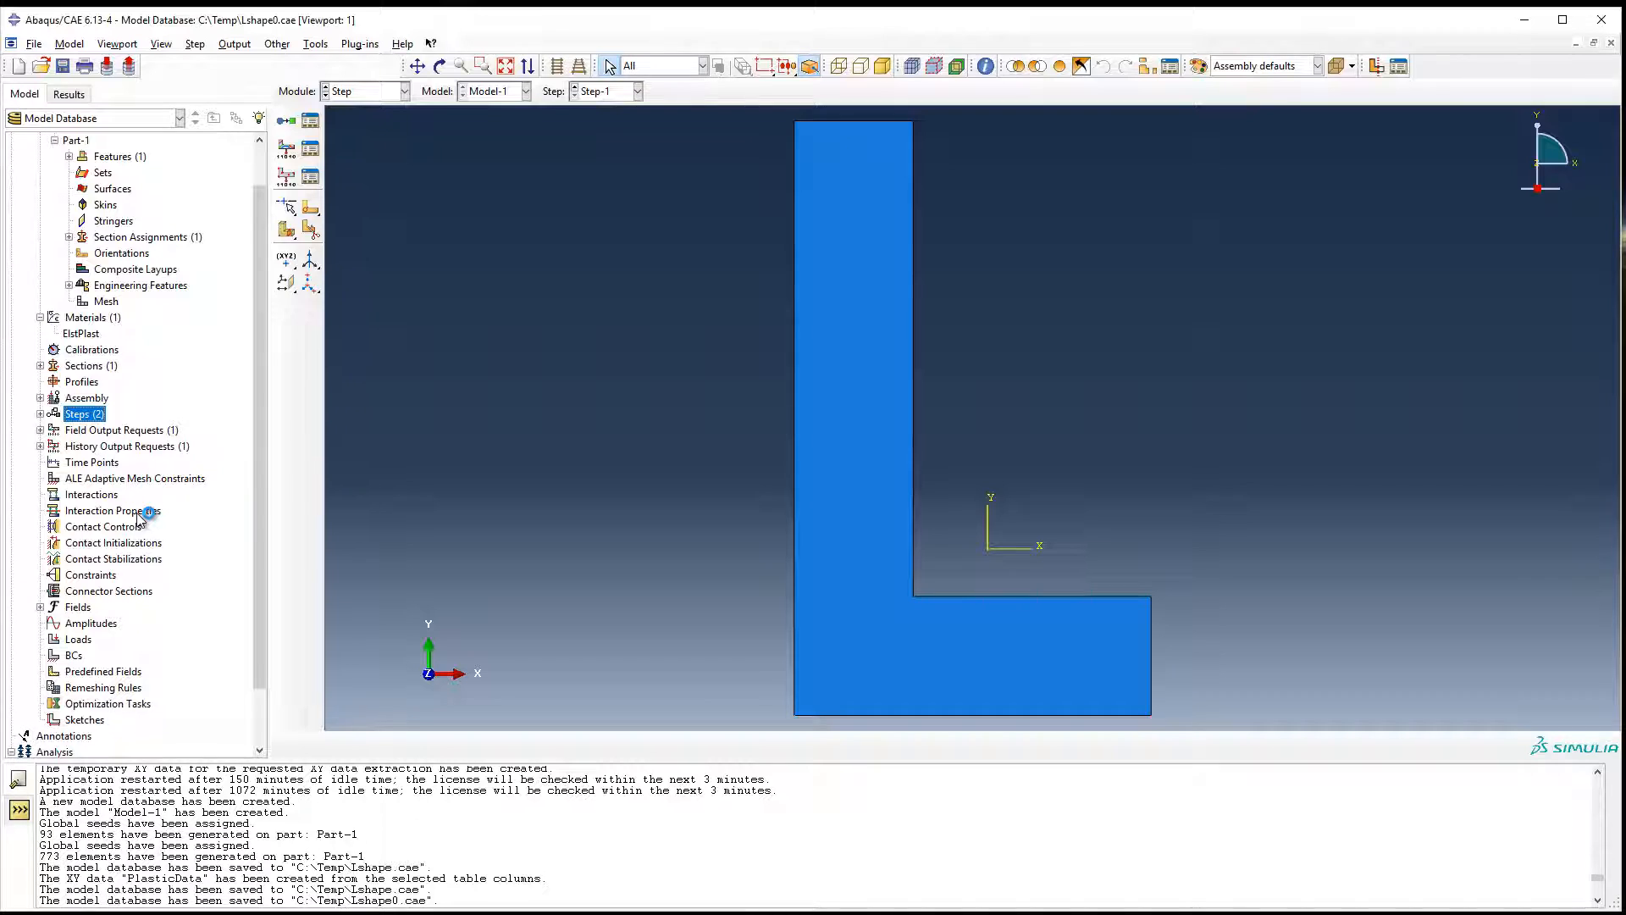
Examine the force output variables in the F-Output-1 field output request and leave it without saving.
click(82, 450)
click(40, 429)
click(68, 446)
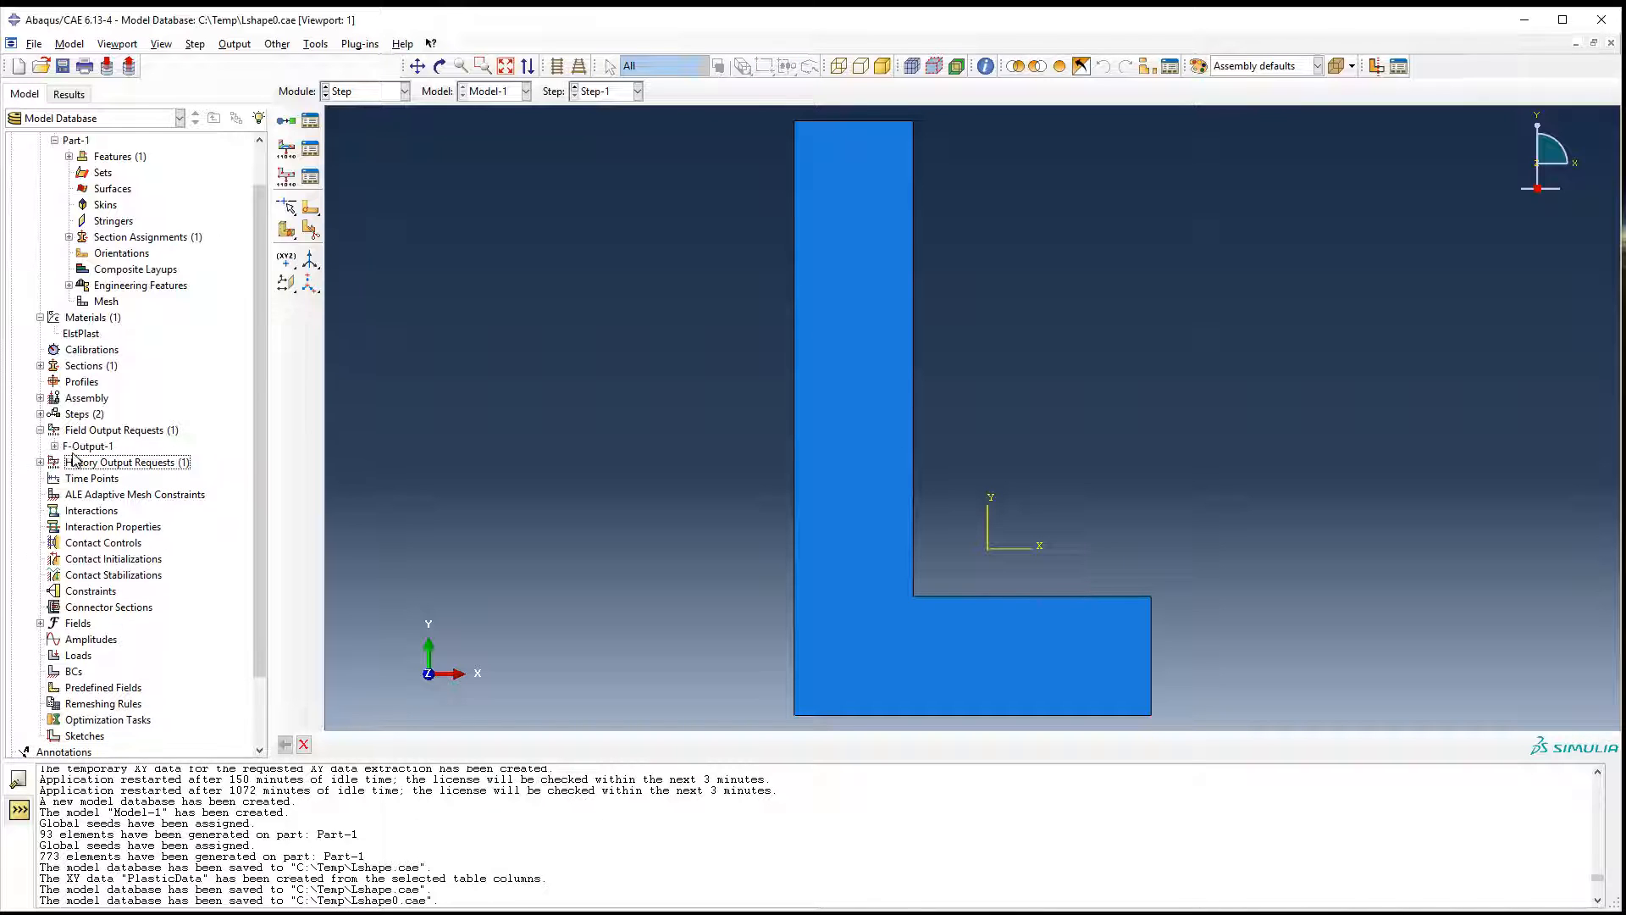
click(55, 446)
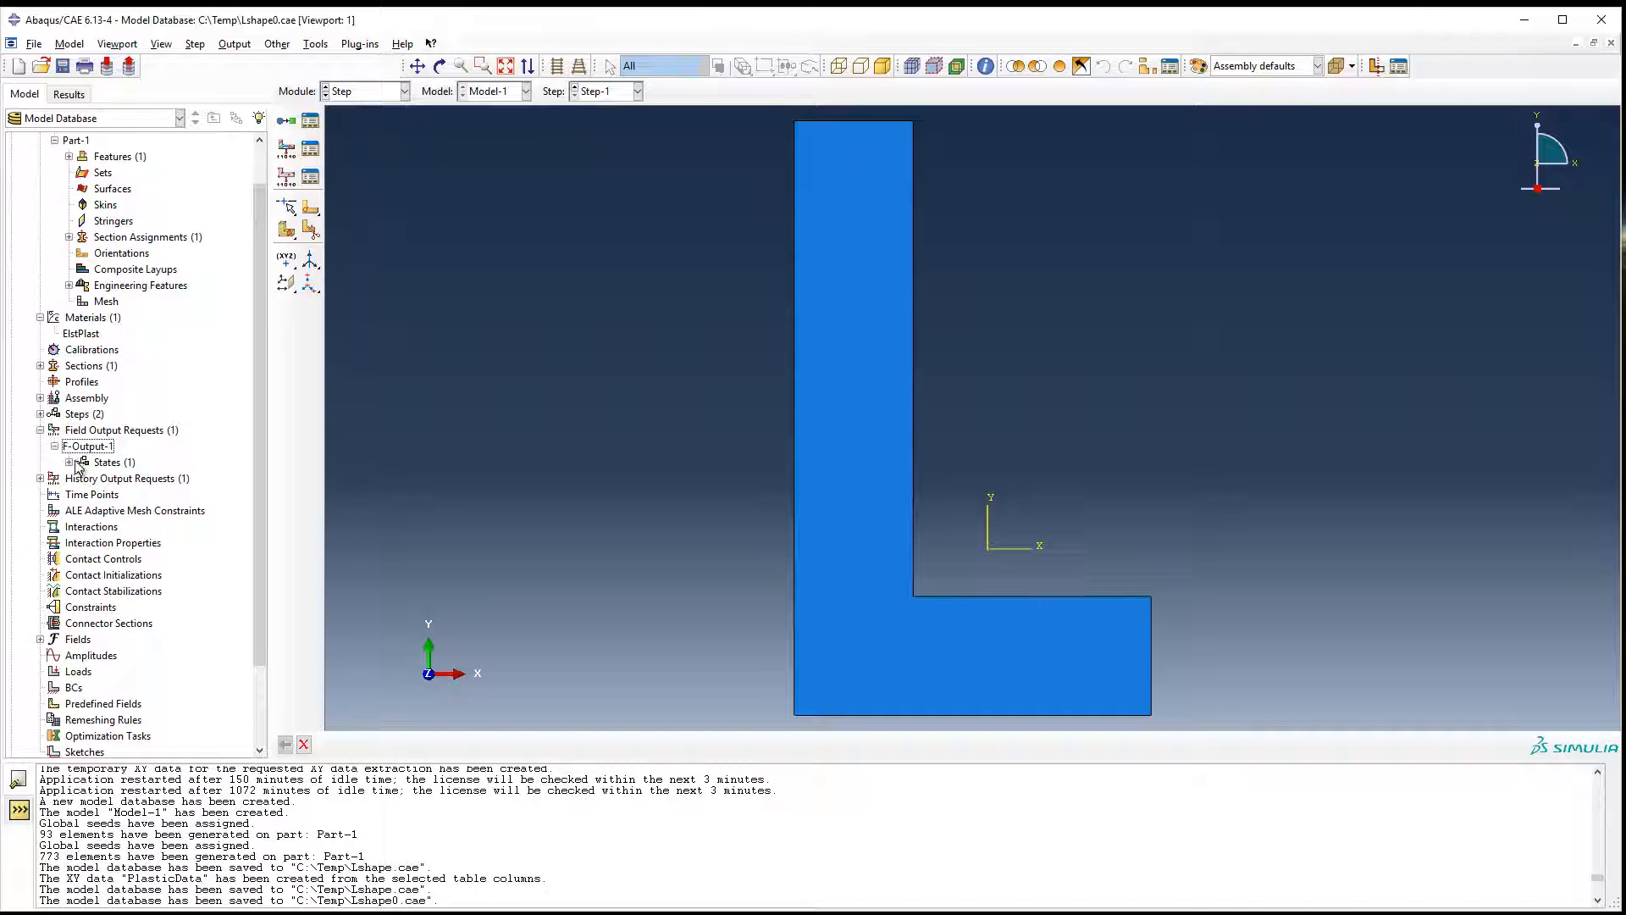
double_click(88, 446)
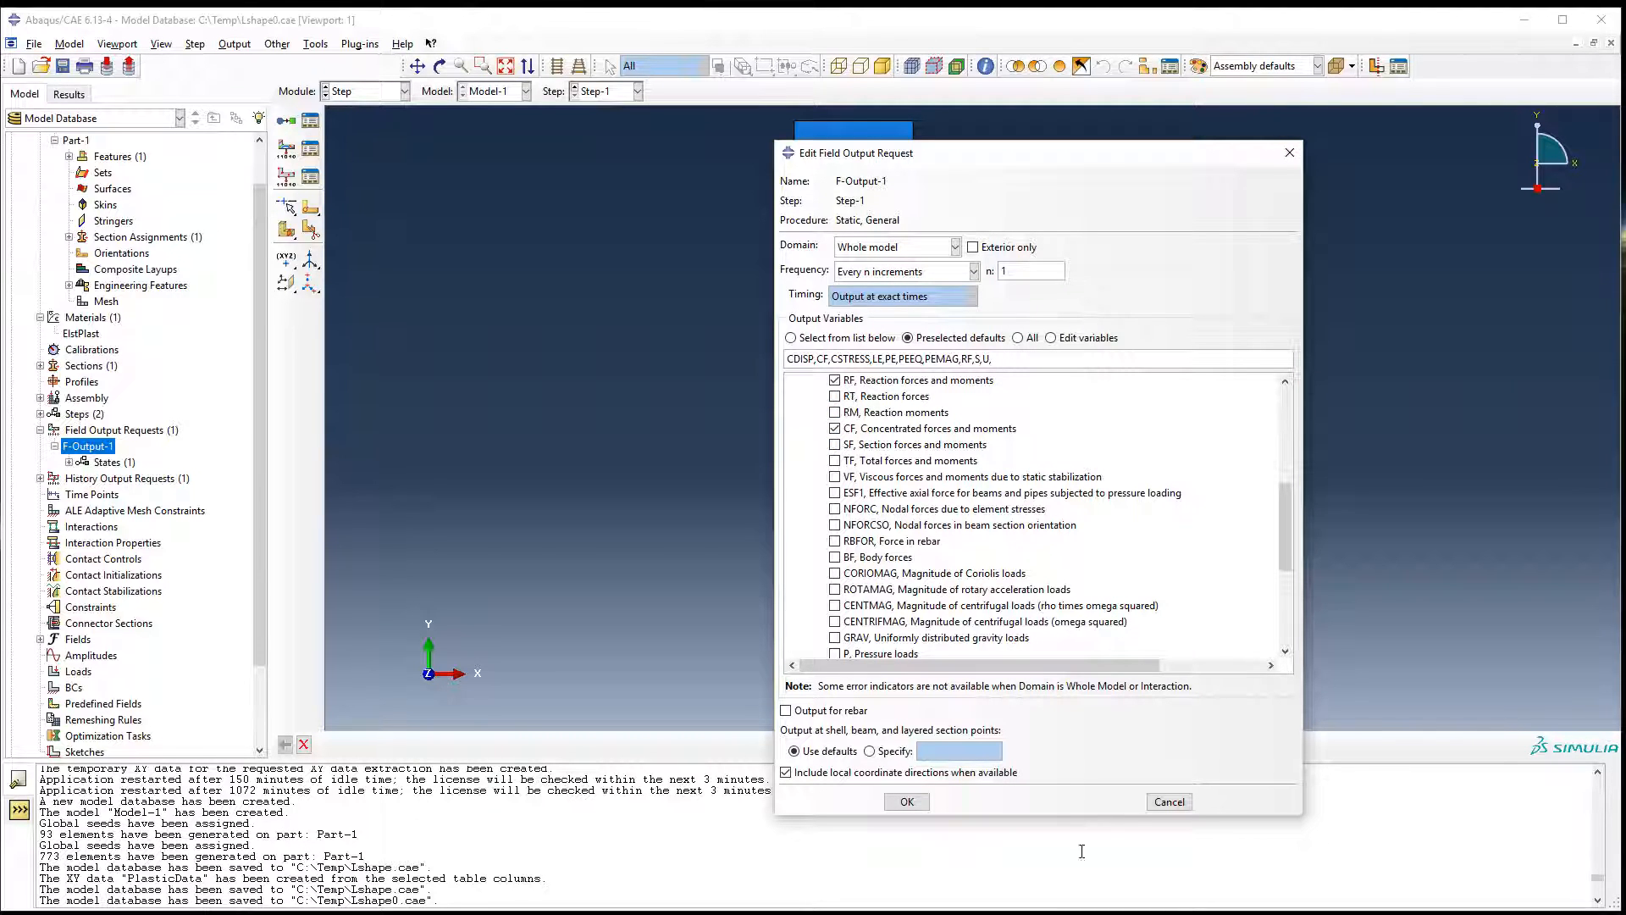
click(1156, 803)
Reopen the F-Output-1 request, review its strain output variables, and accept it with the preselected defaults.
scroll(140, 621, down, 2)
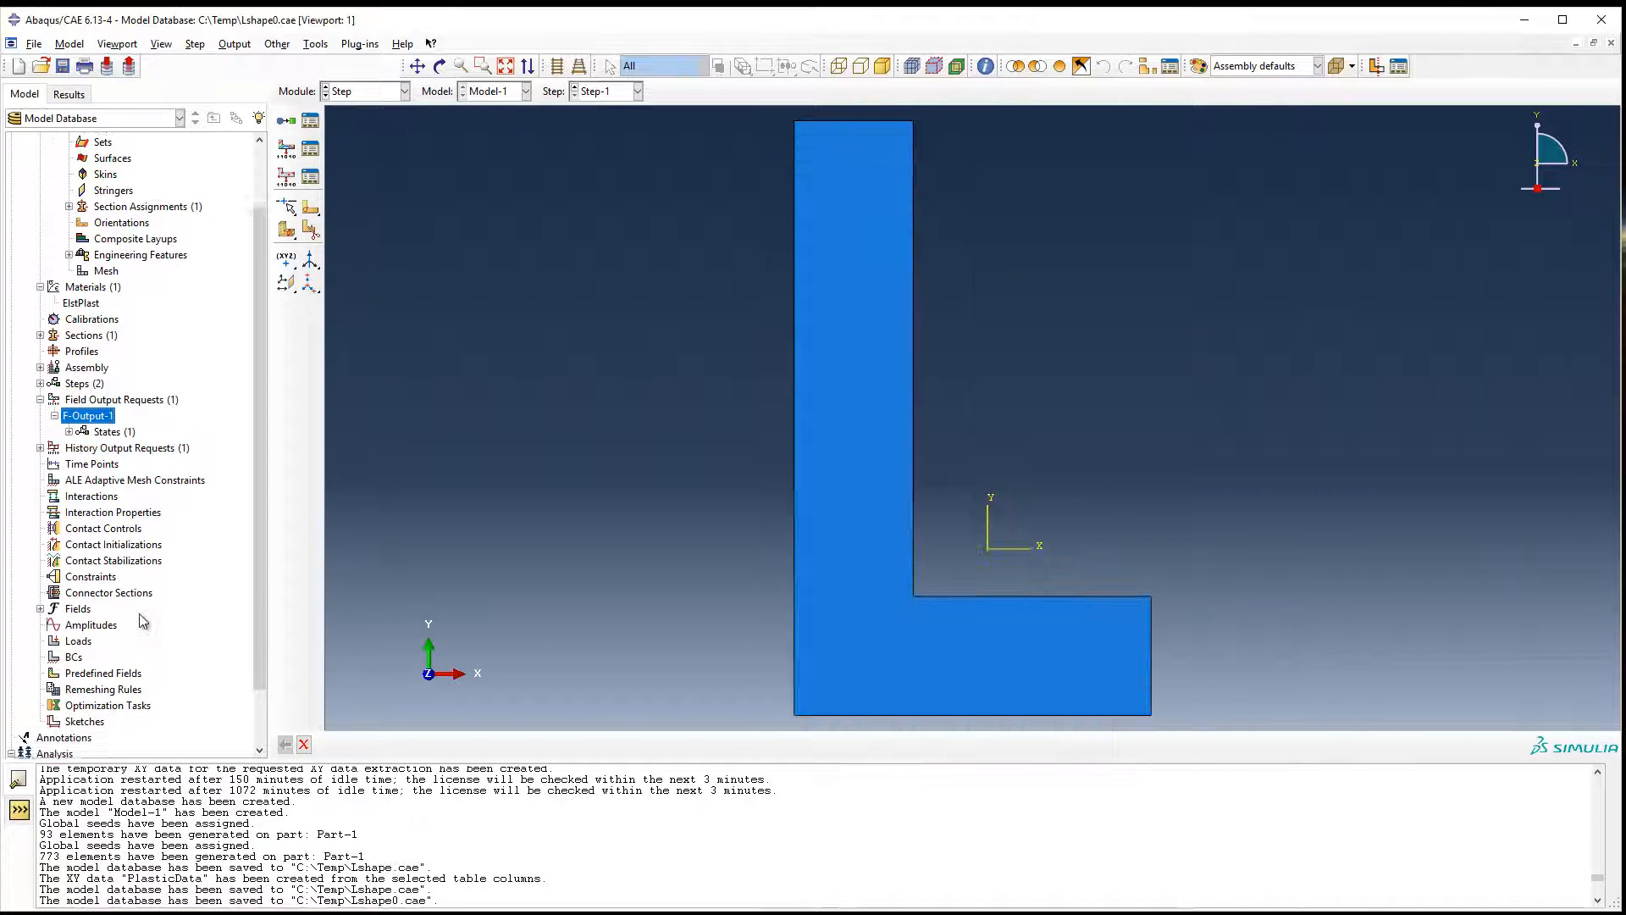
scroll(85, 398, up, 1)
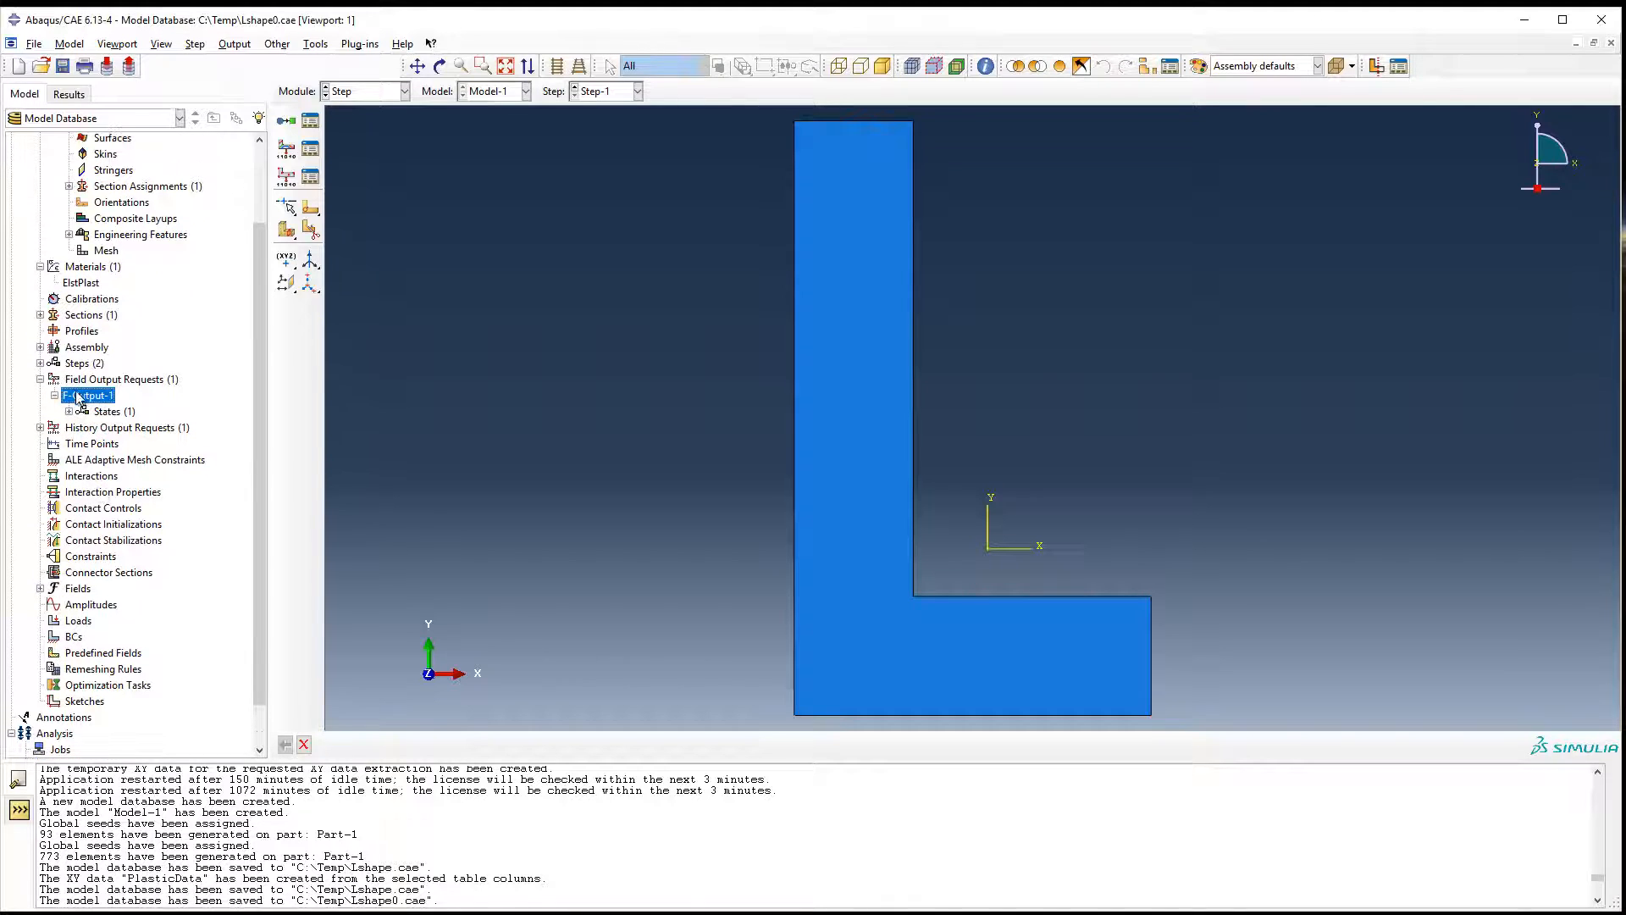
double_click(78, 395)
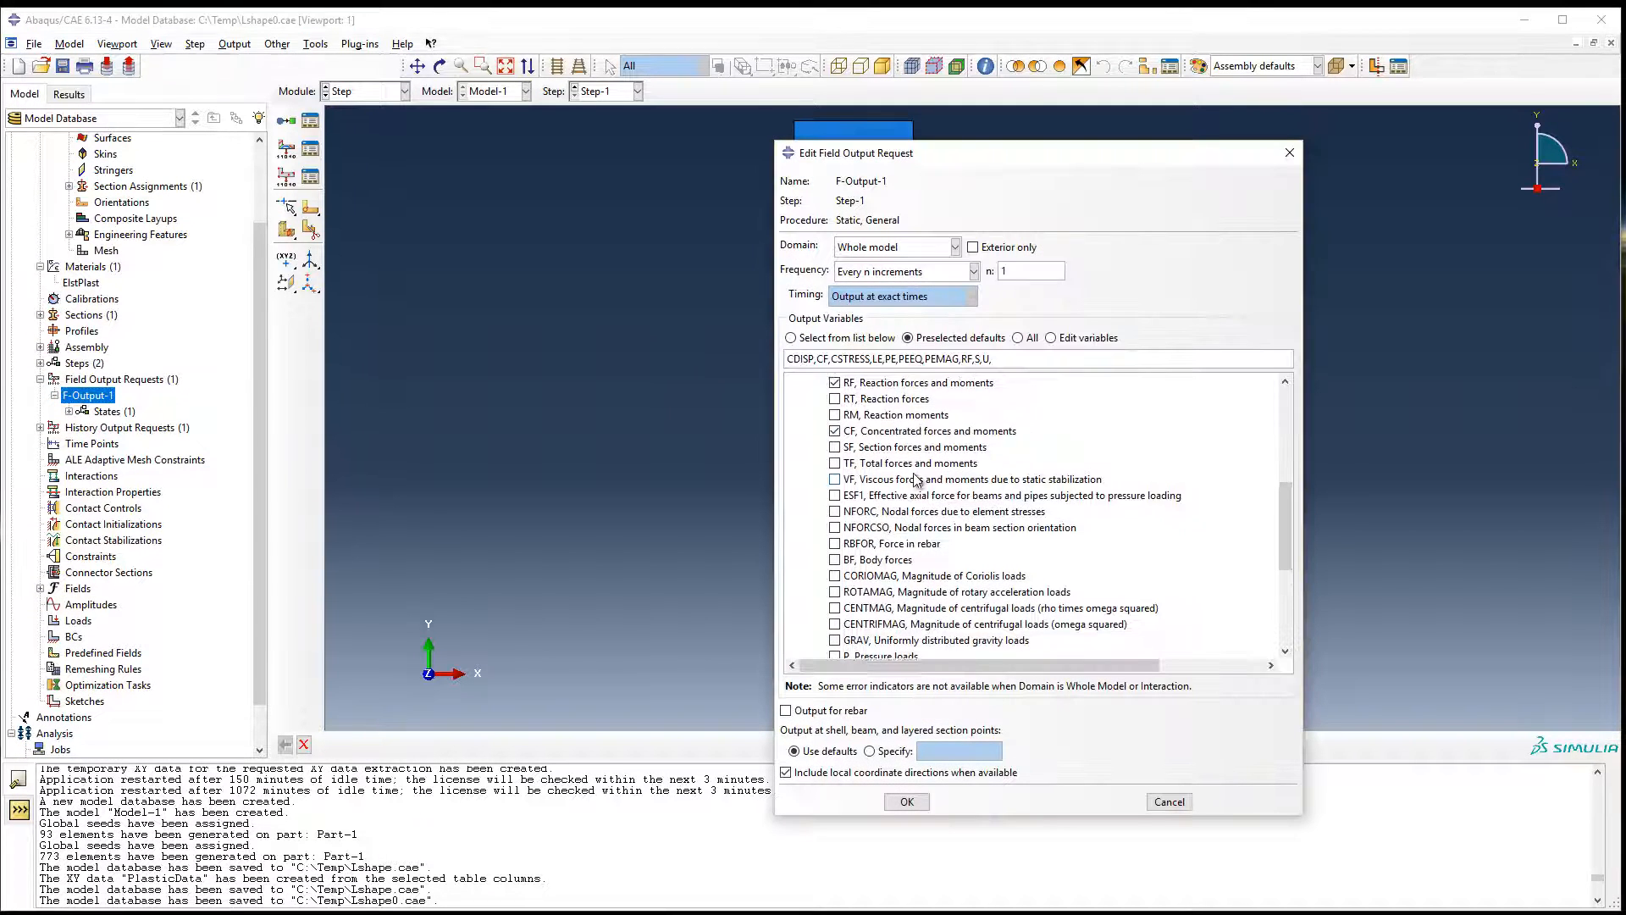
scroll(914, 478, down, 3)
scroll(915, 480, up, 2)
scroll(901, 536, down, 6)
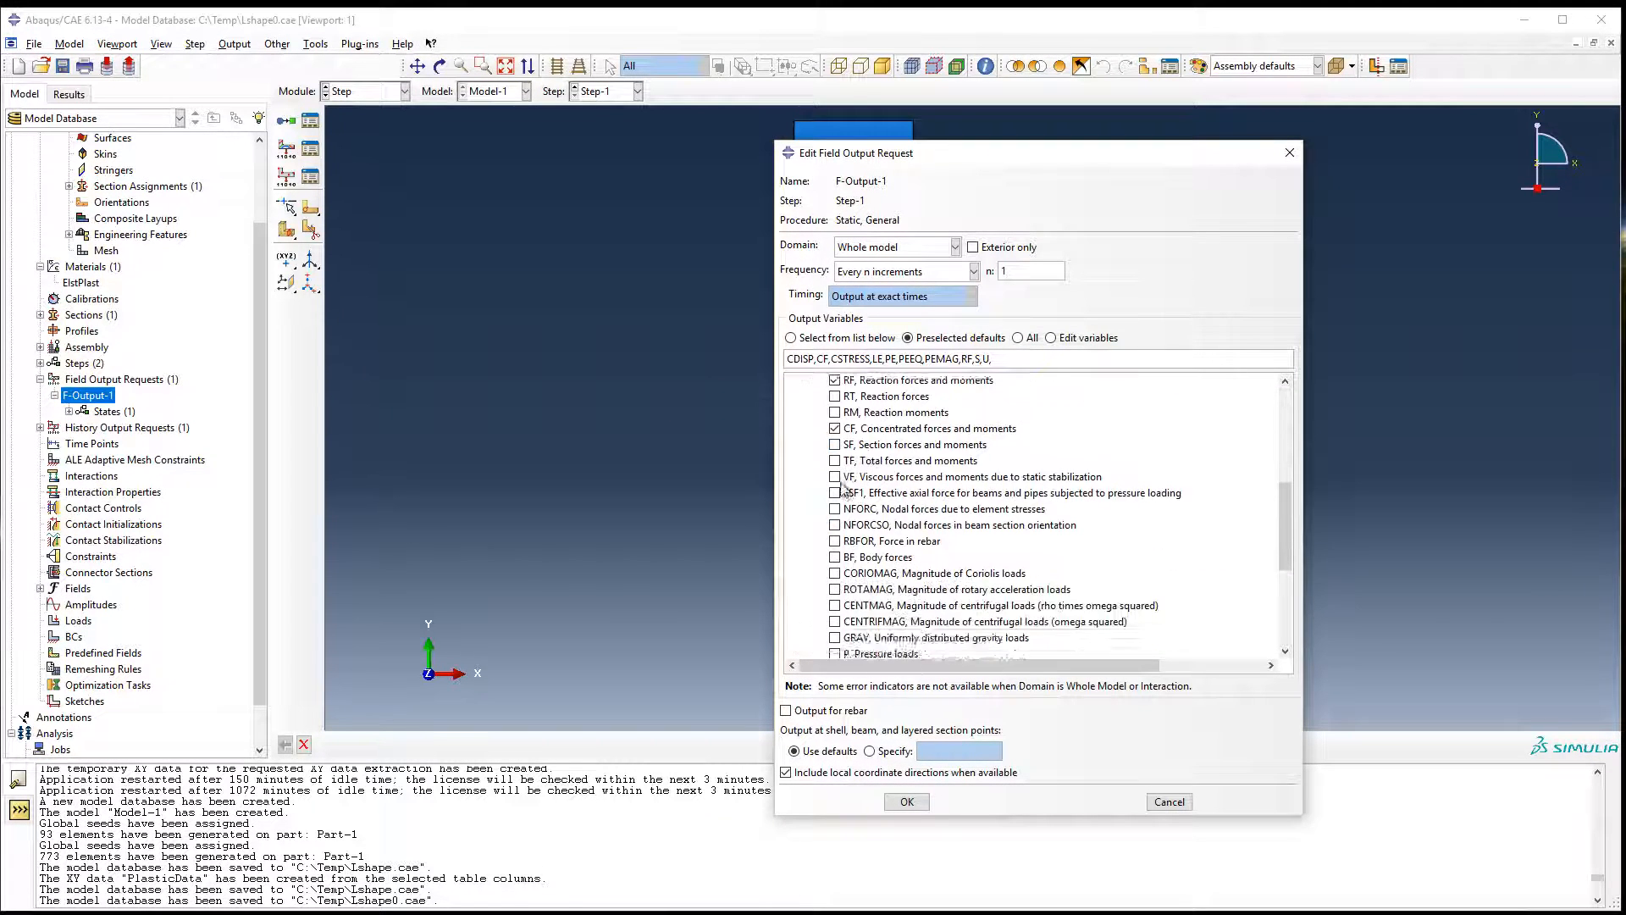
scroll(844, 484, up, 2)
click(796, 426)
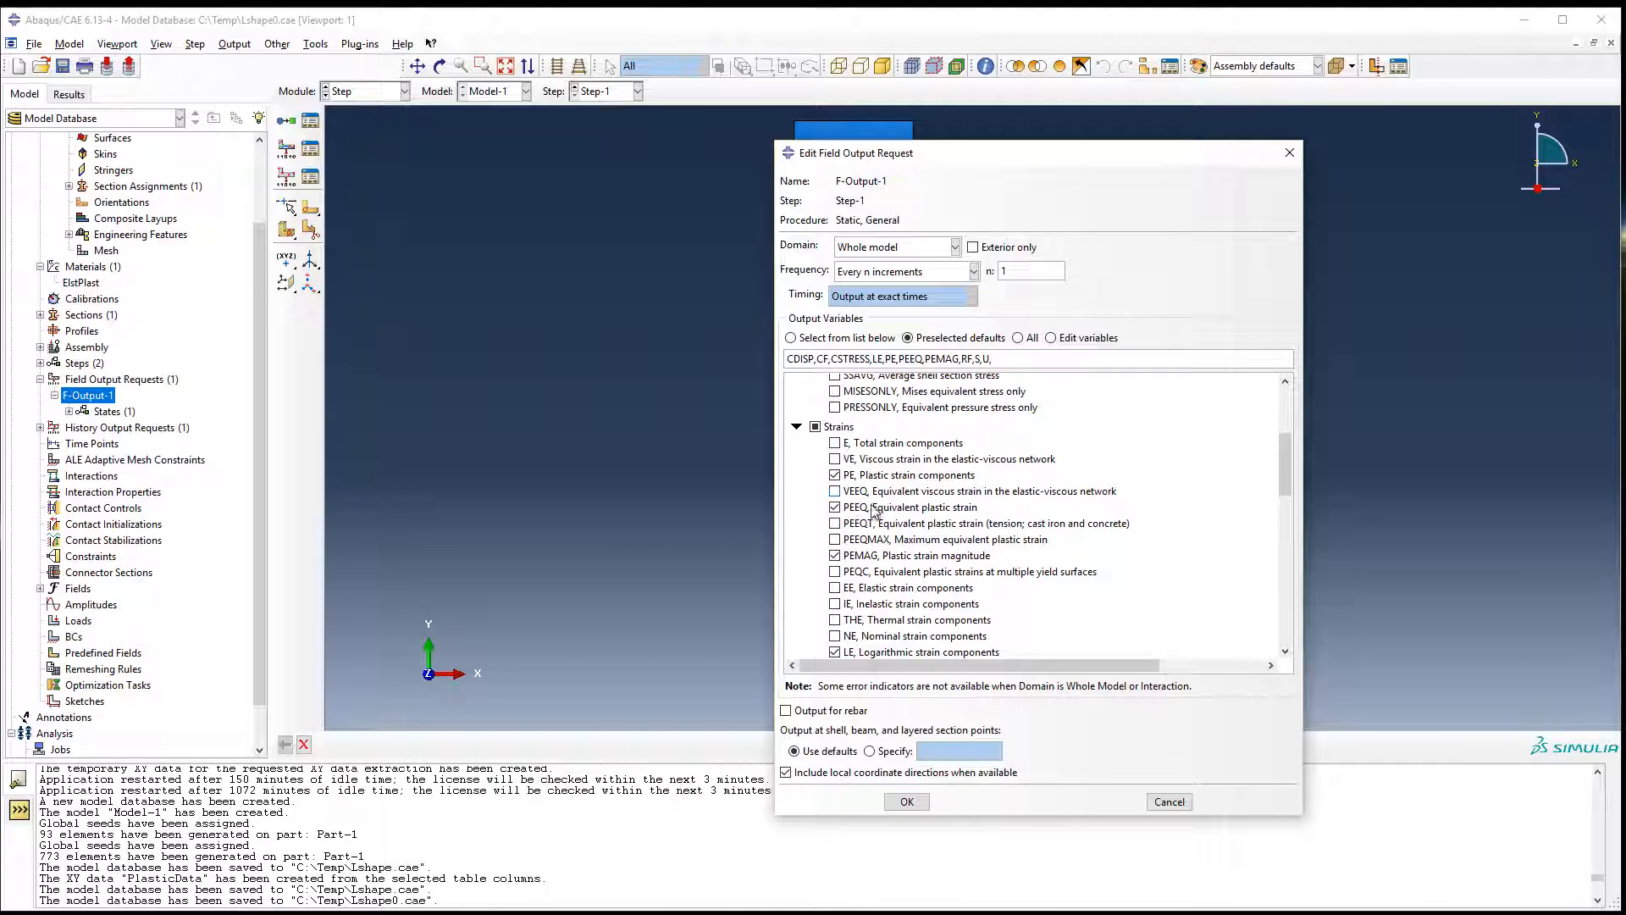
click(906, 802)
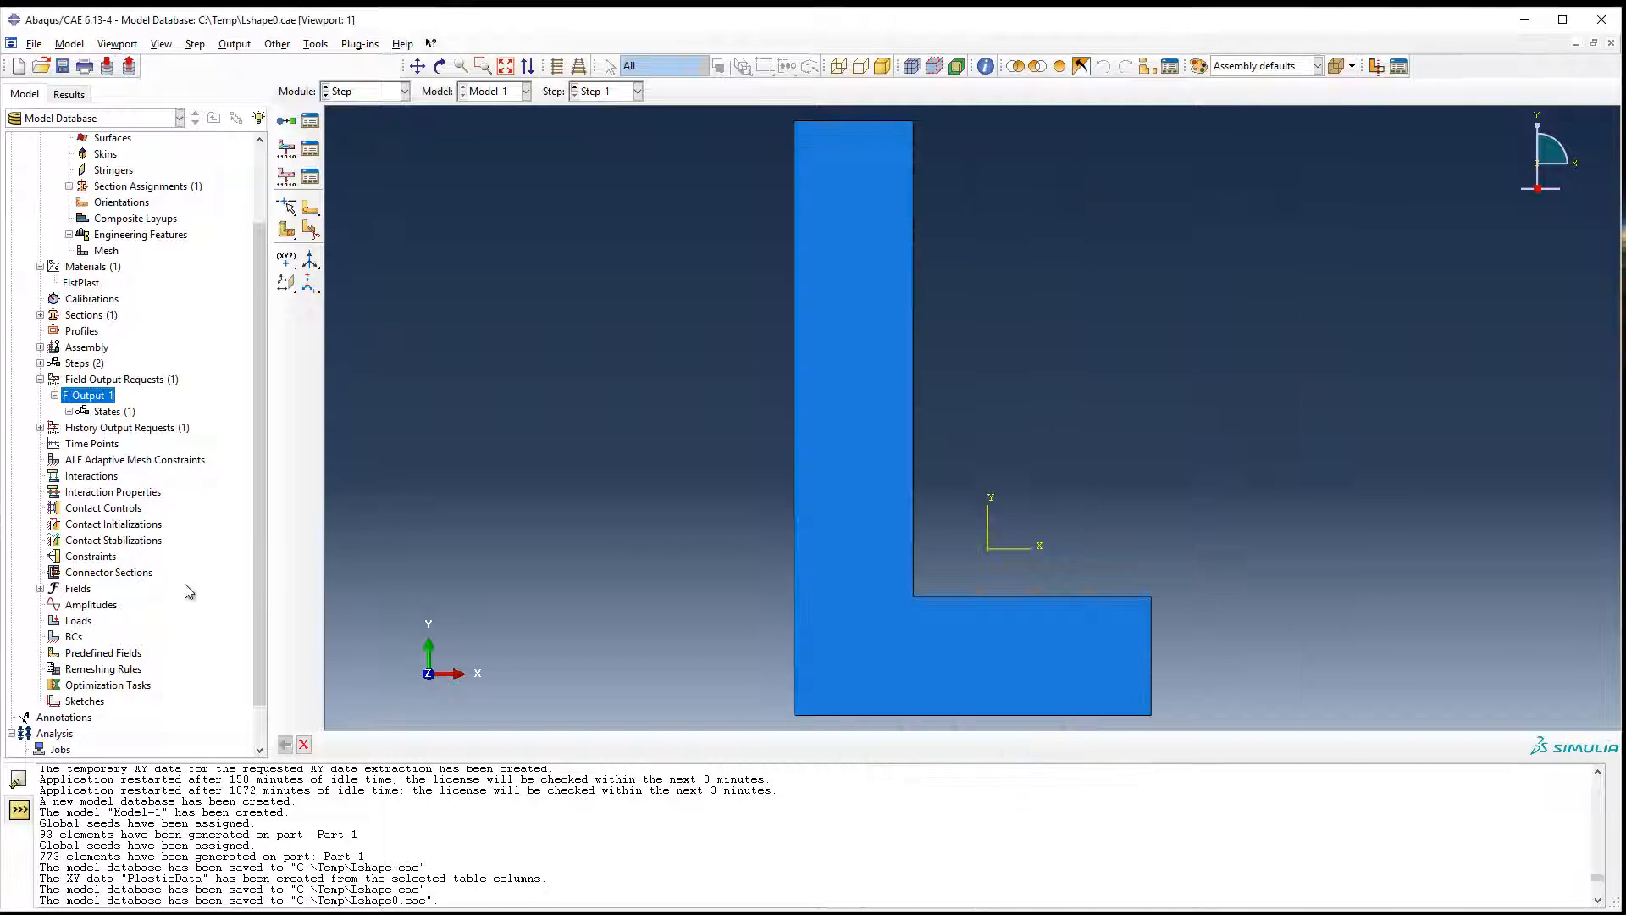
Create a mechanical Displacement/Rotation boundary condition in Step-1 and pick the bottom edge of the L-shaped part as its region.
double_click(74, 637)
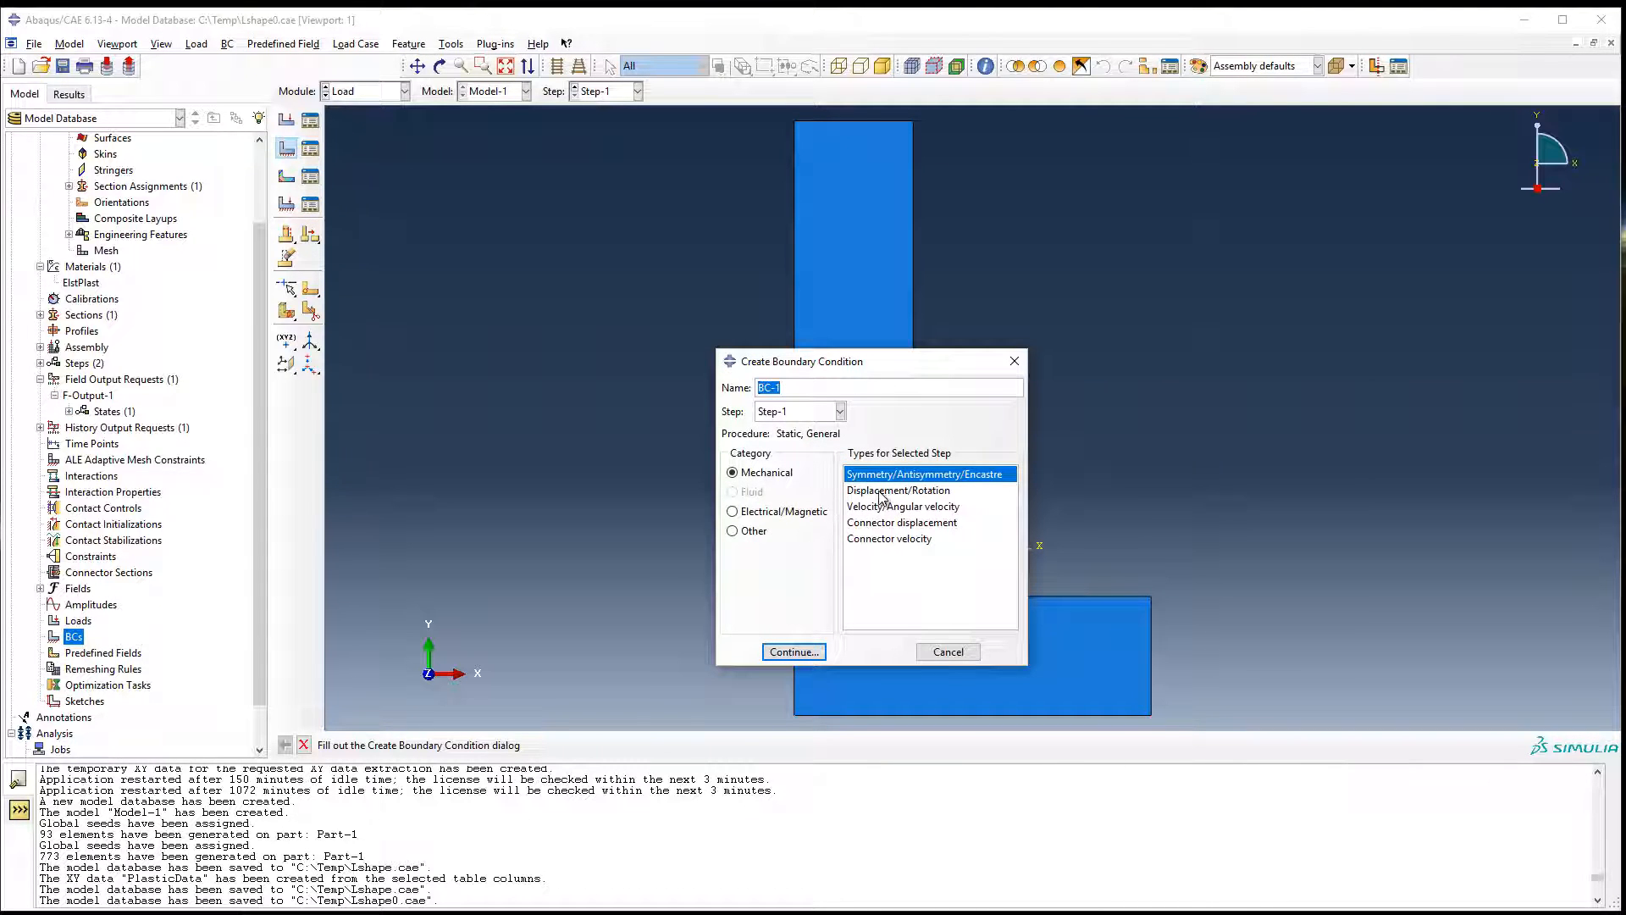
click(883, 490)
click(796, 653)
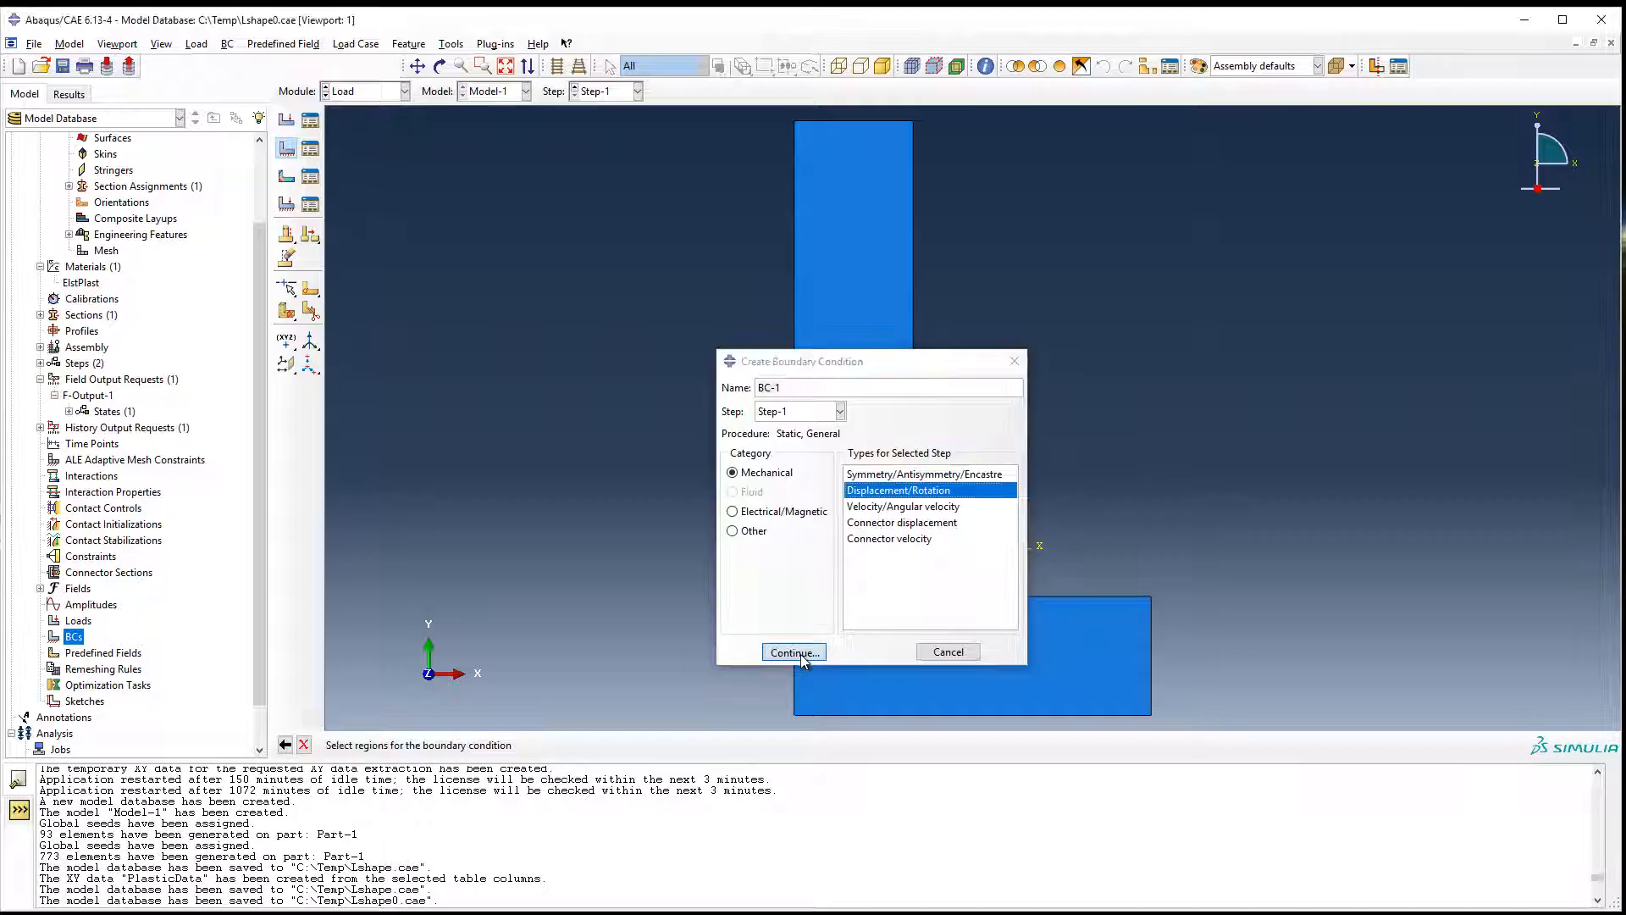
click(902, 715)
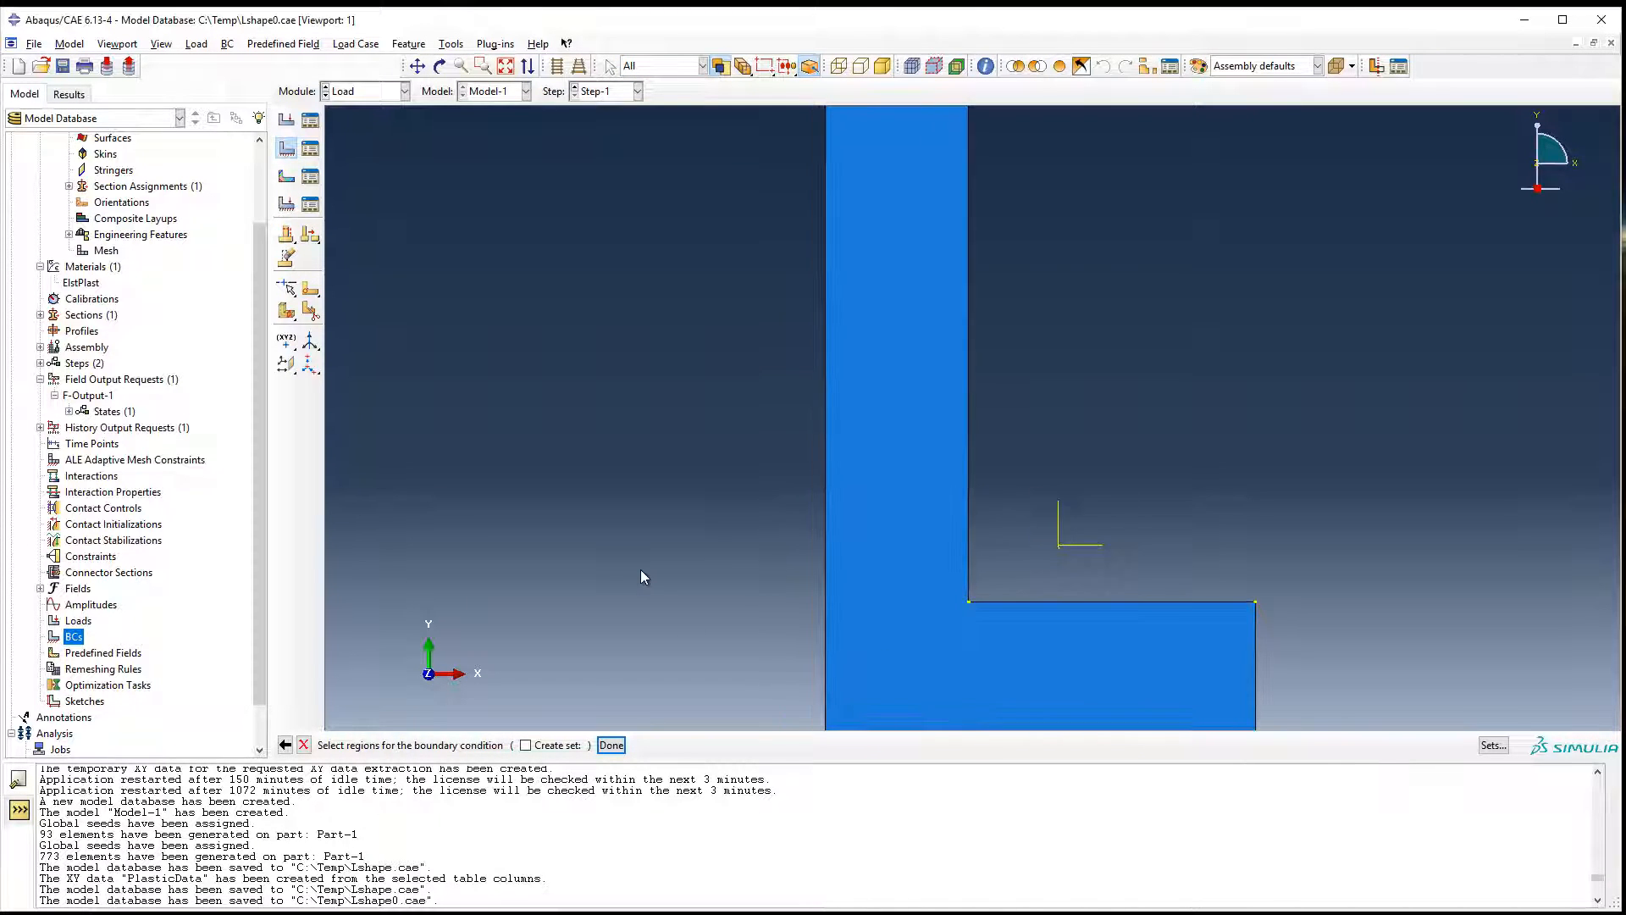
scroll(771, 572, down, 2)
middle_click(744, 623)
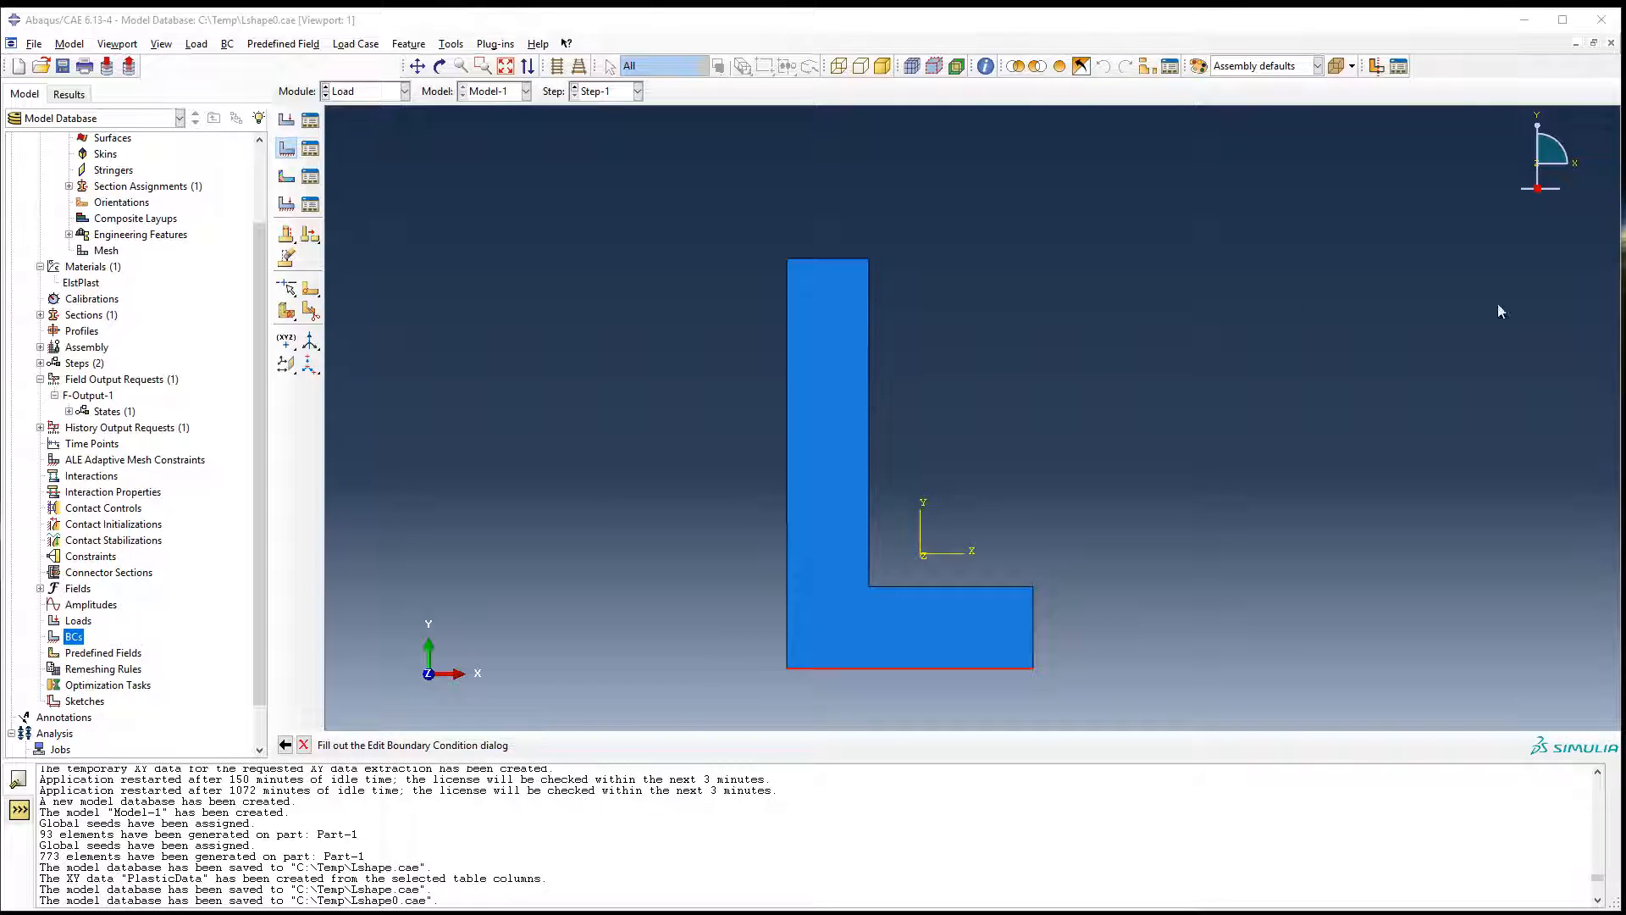
Fix the bottom edge by setting U1 and U2 to 0 in BC-1 and save the boundary condition.
drag(499, 308, 624, 308)
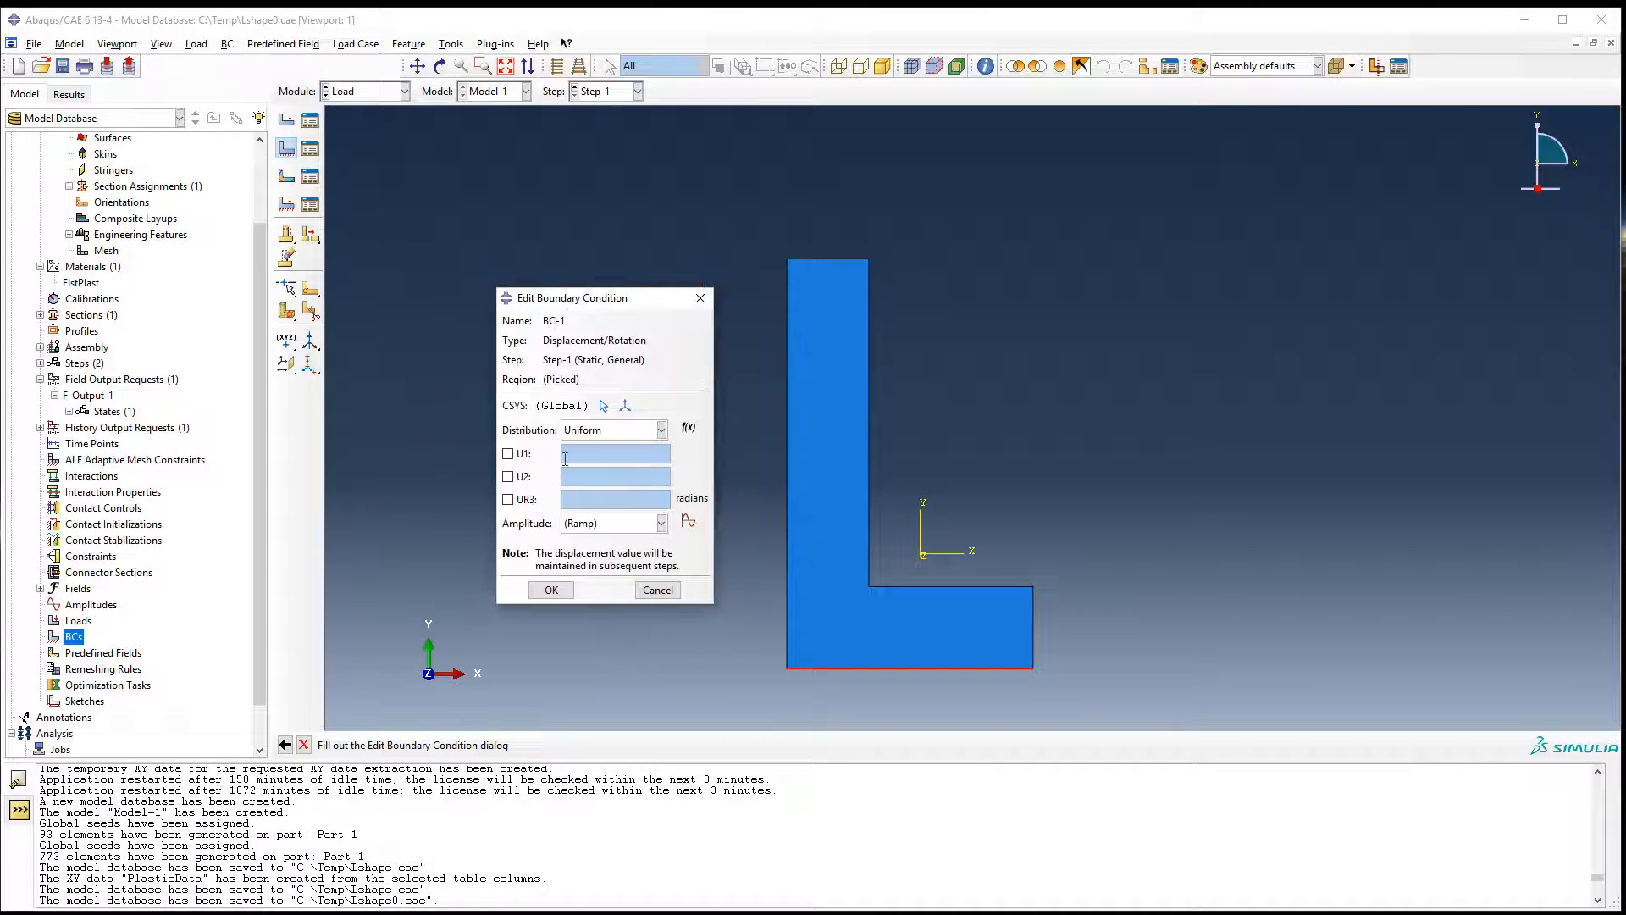
click(519, 476)
click(519, 454)
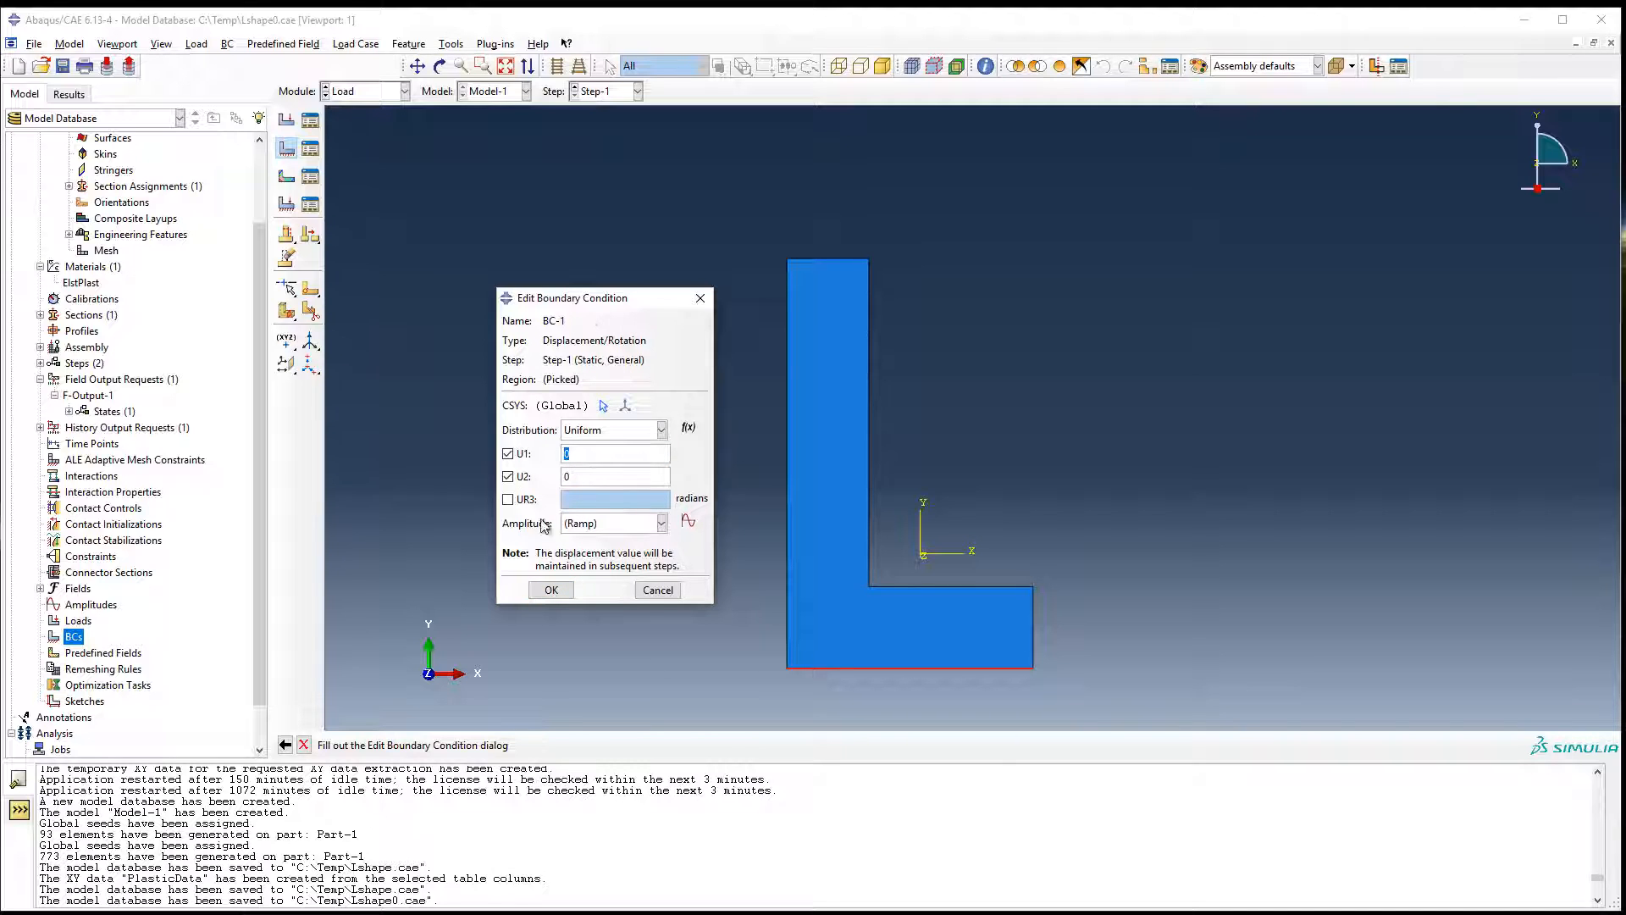
click(551, 590)
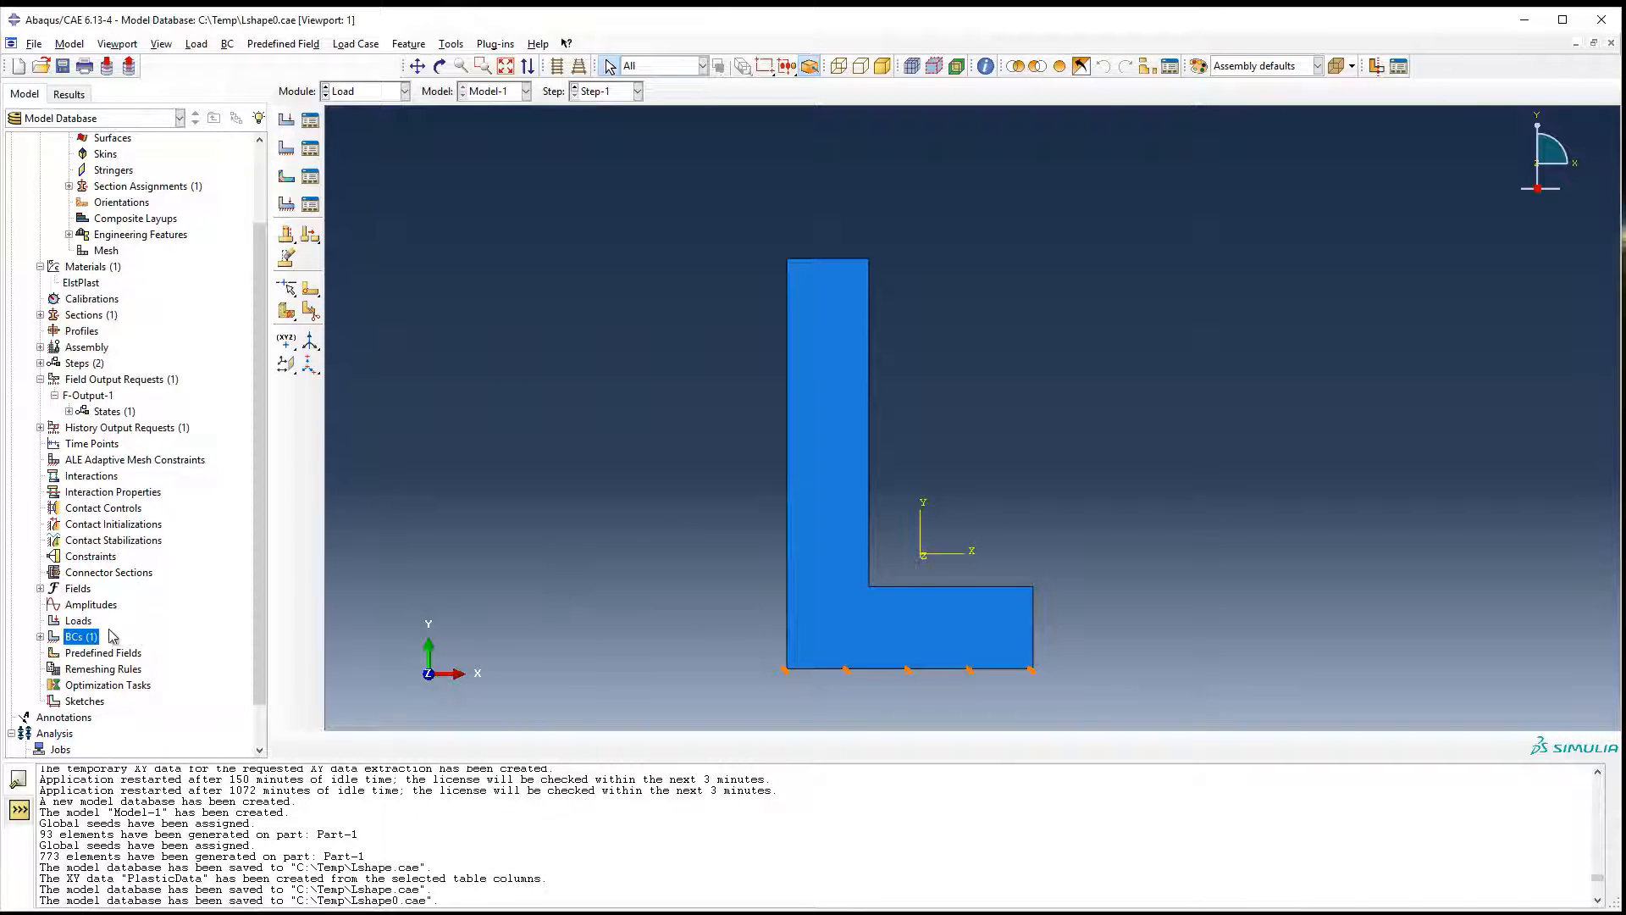
Create a Displacement/Rotation boundary condition in Step-1 on the part's top edge with U2 set to 30, and save the model database.
double_click(36, 637)
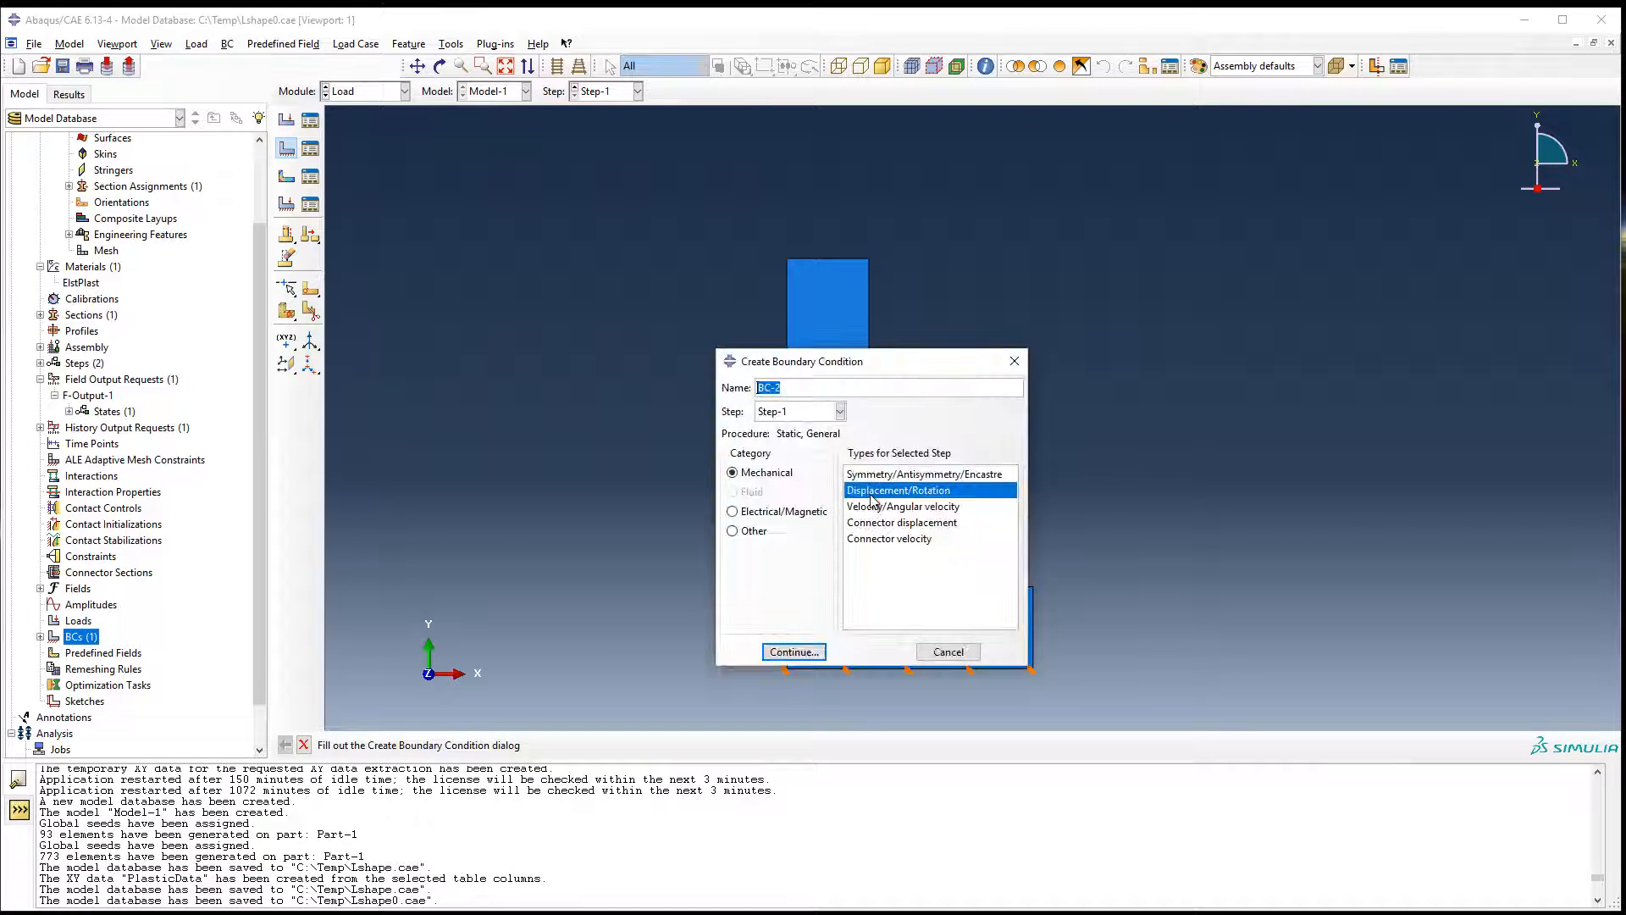
click(793, 651)
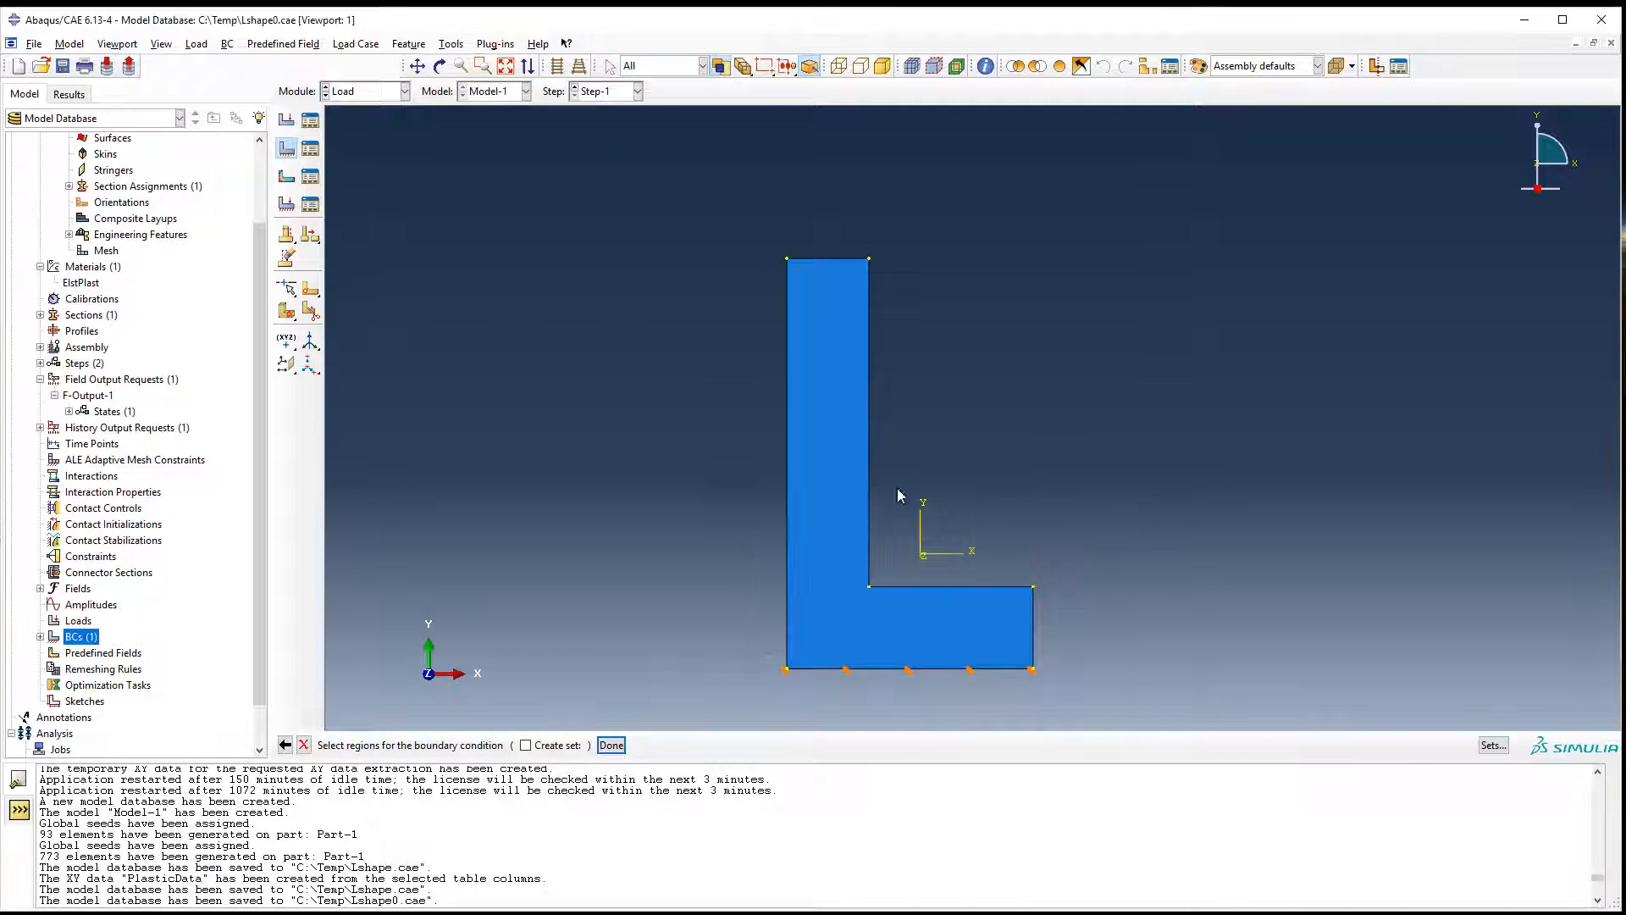
click(820, 268)
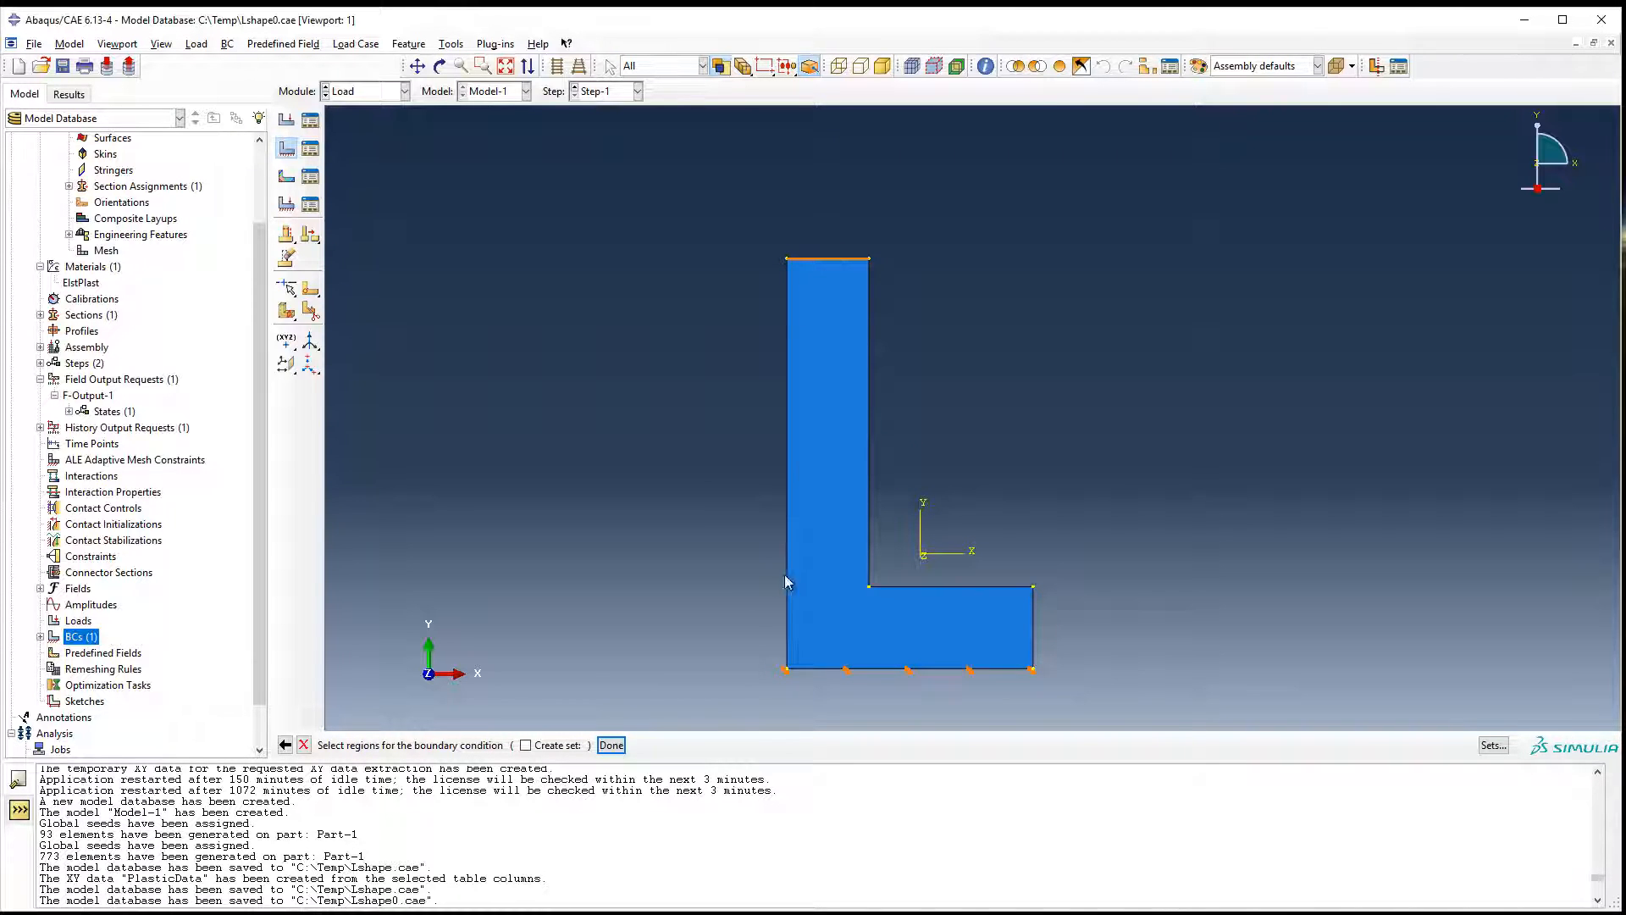
middle_click(680, 419)
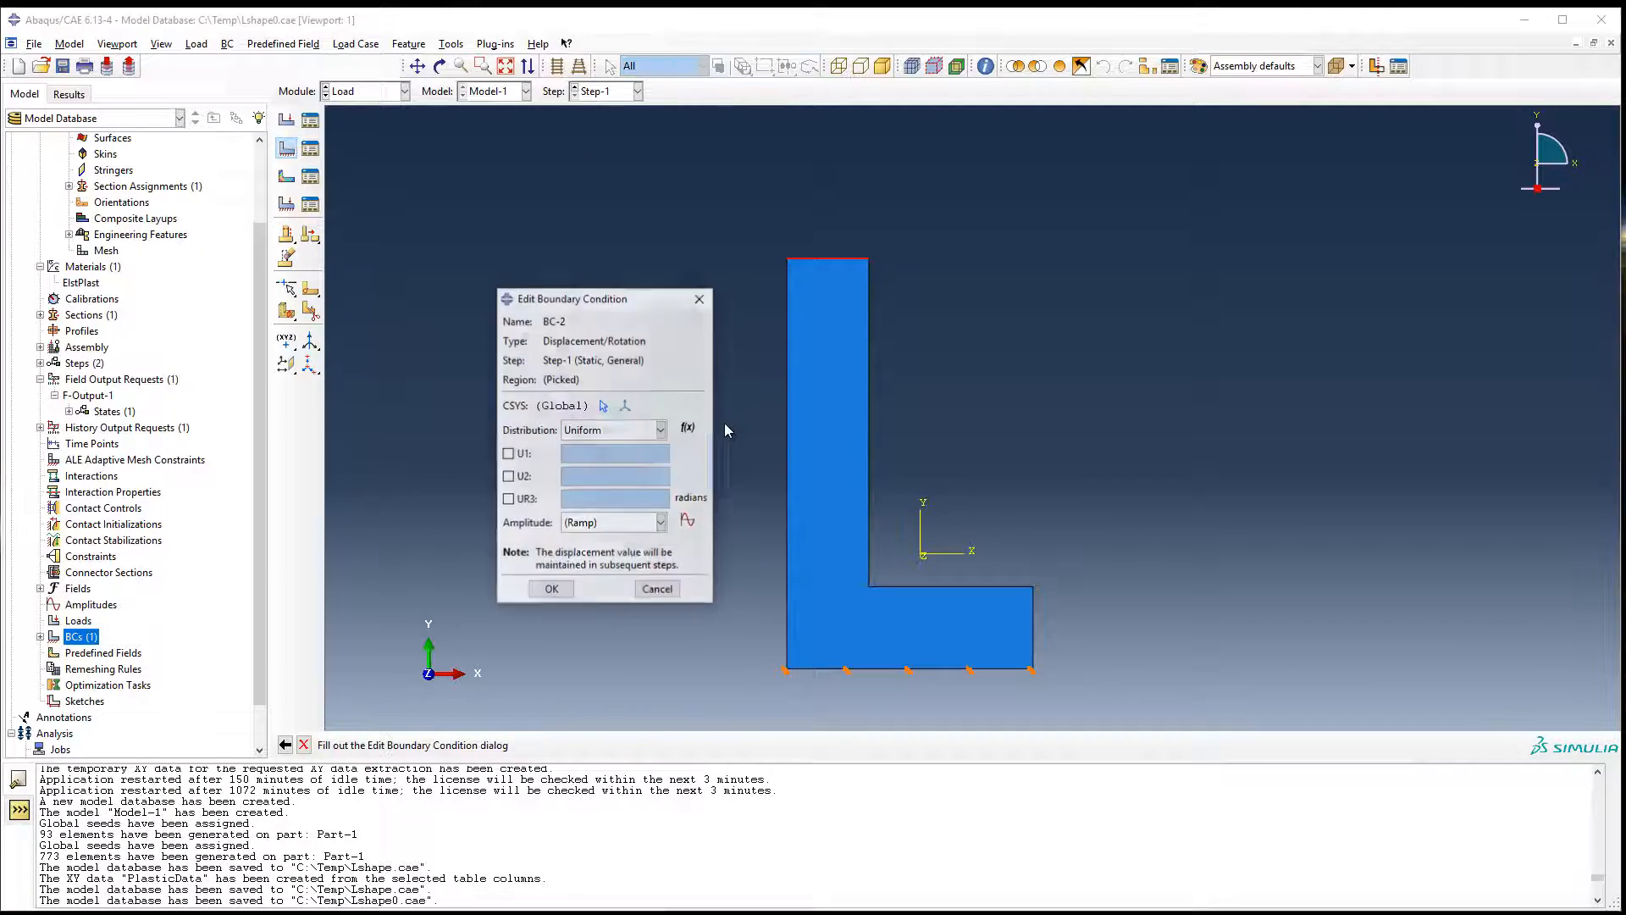
click(519, 477)
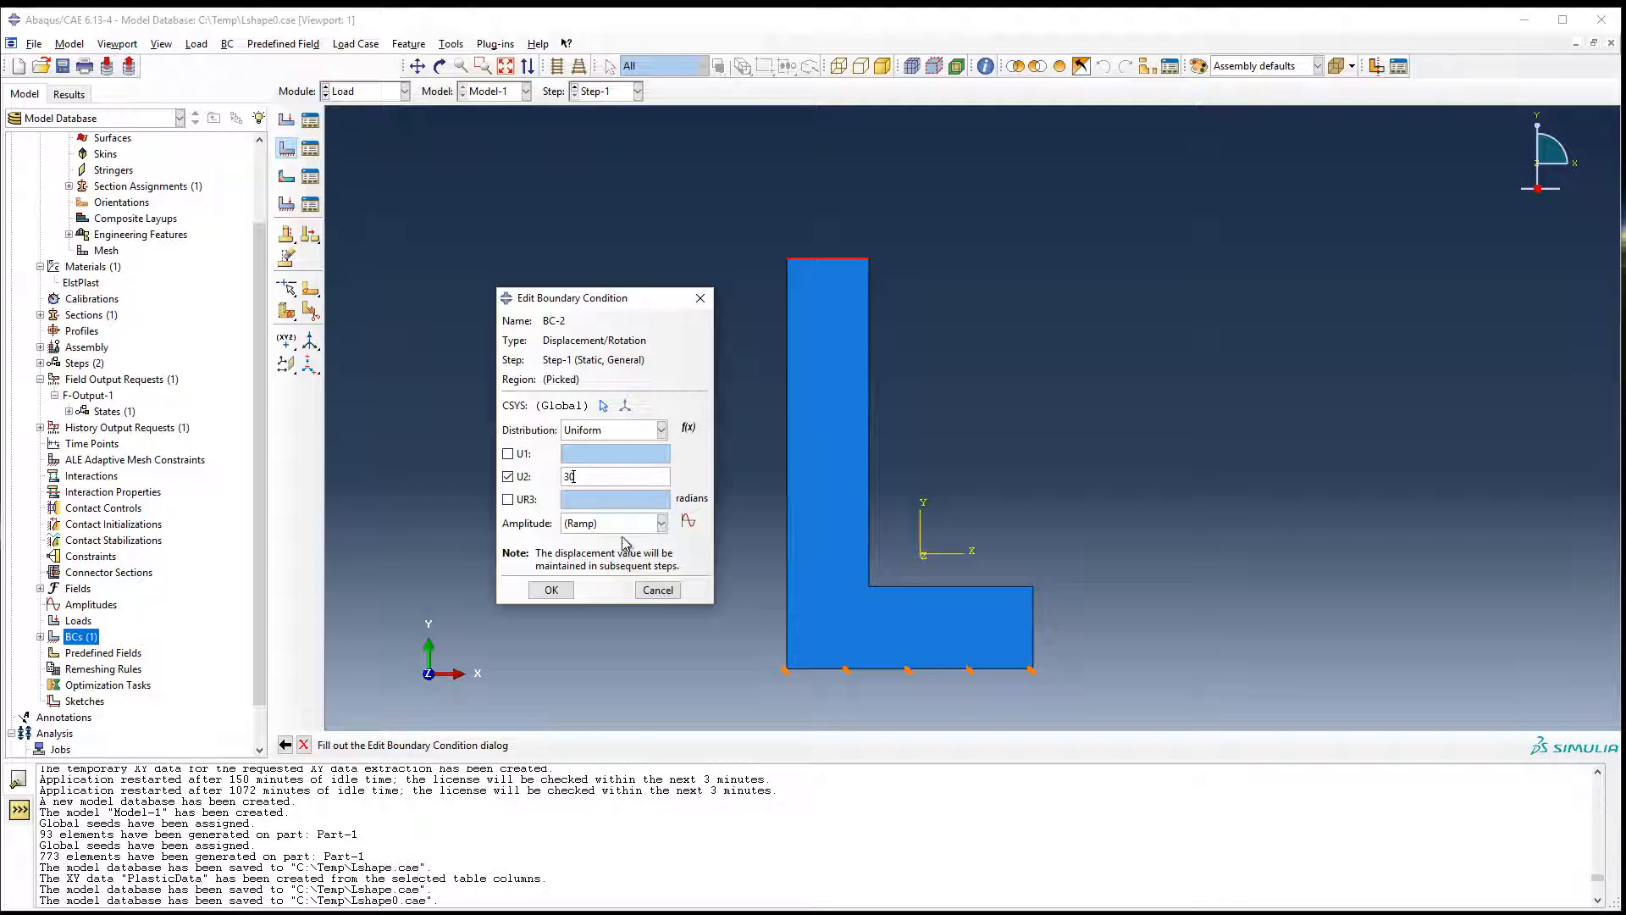
click(546, 591)
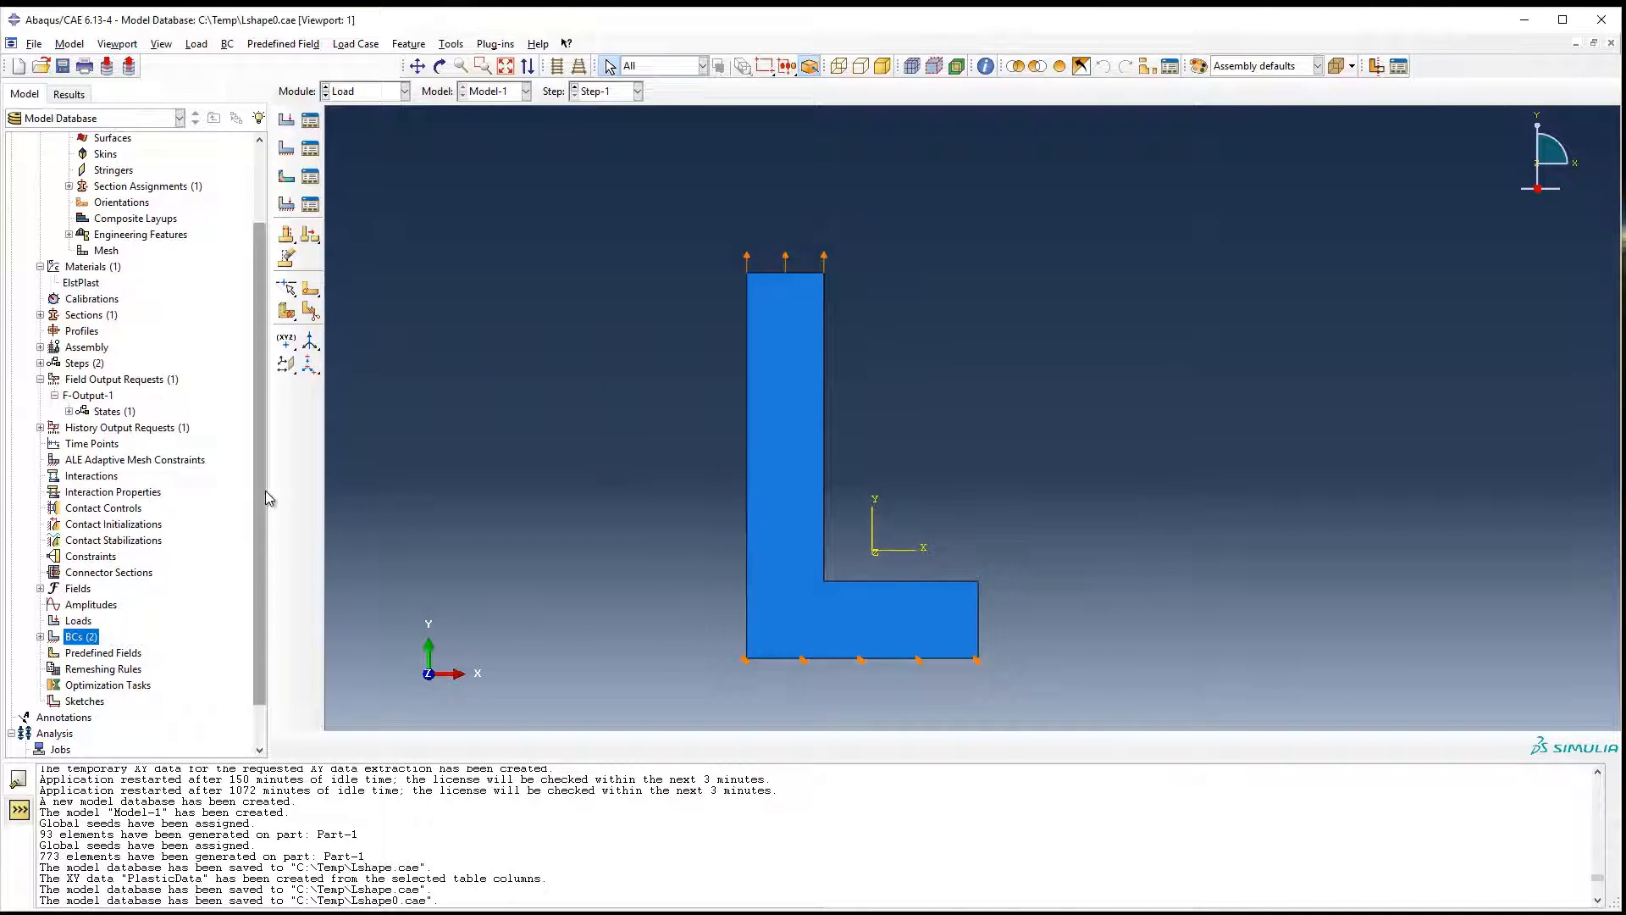
scroll(262, 517, down, 1)
key(ctrl+s)
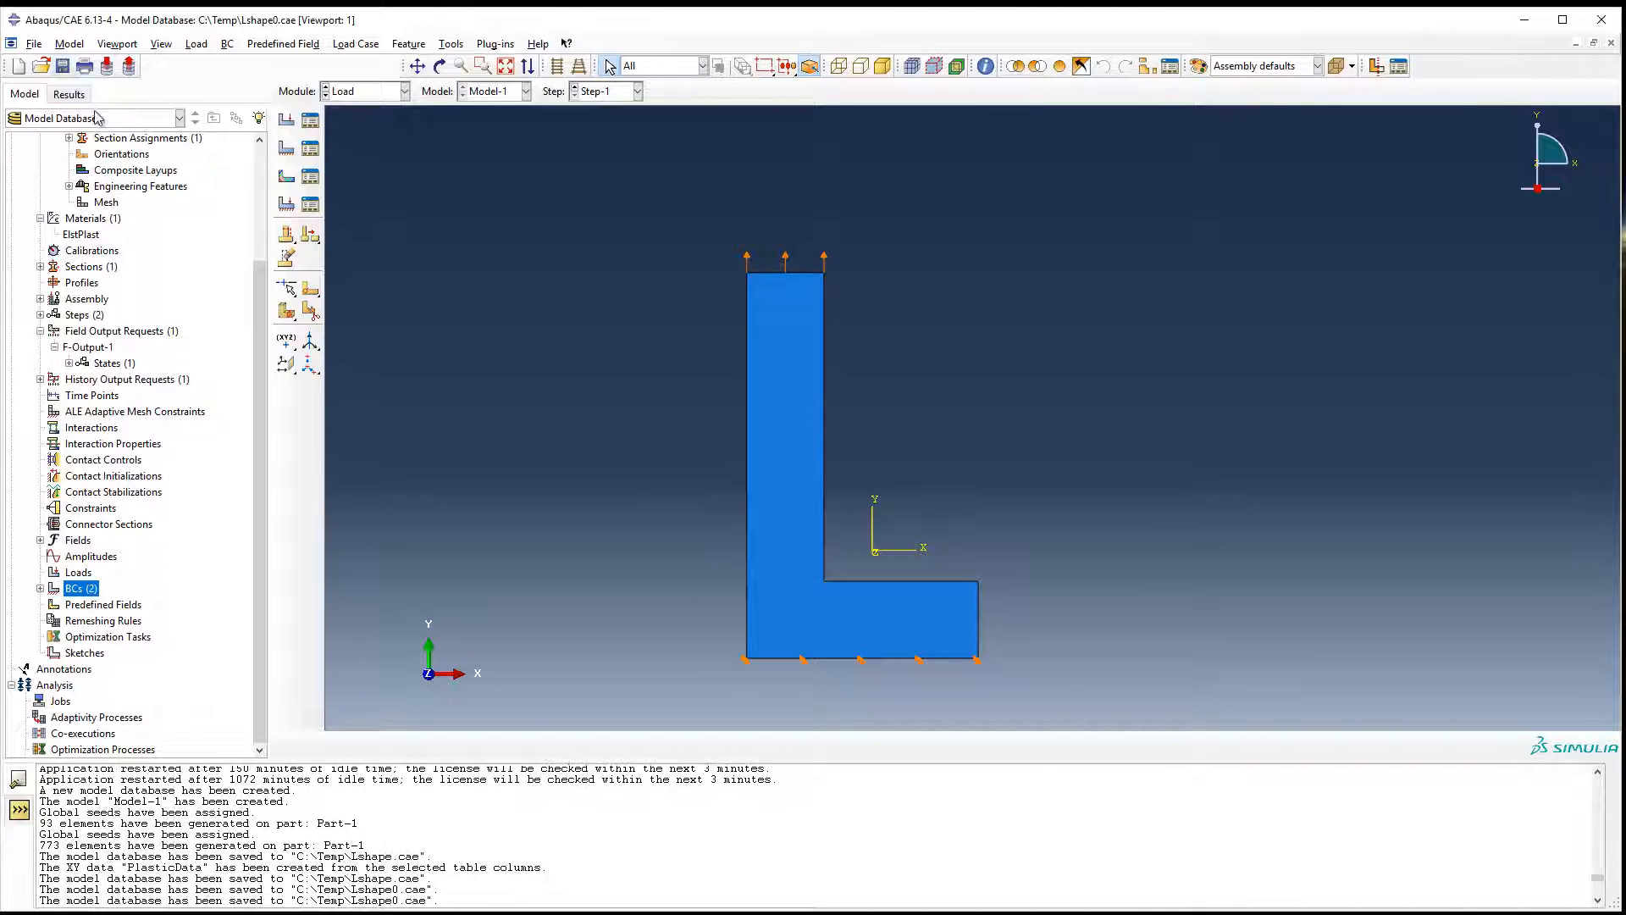
Create Job-1 for Model-1 with the default full-analysis settings and submit it, overwriting the existing job files.
double_click(59, 700)
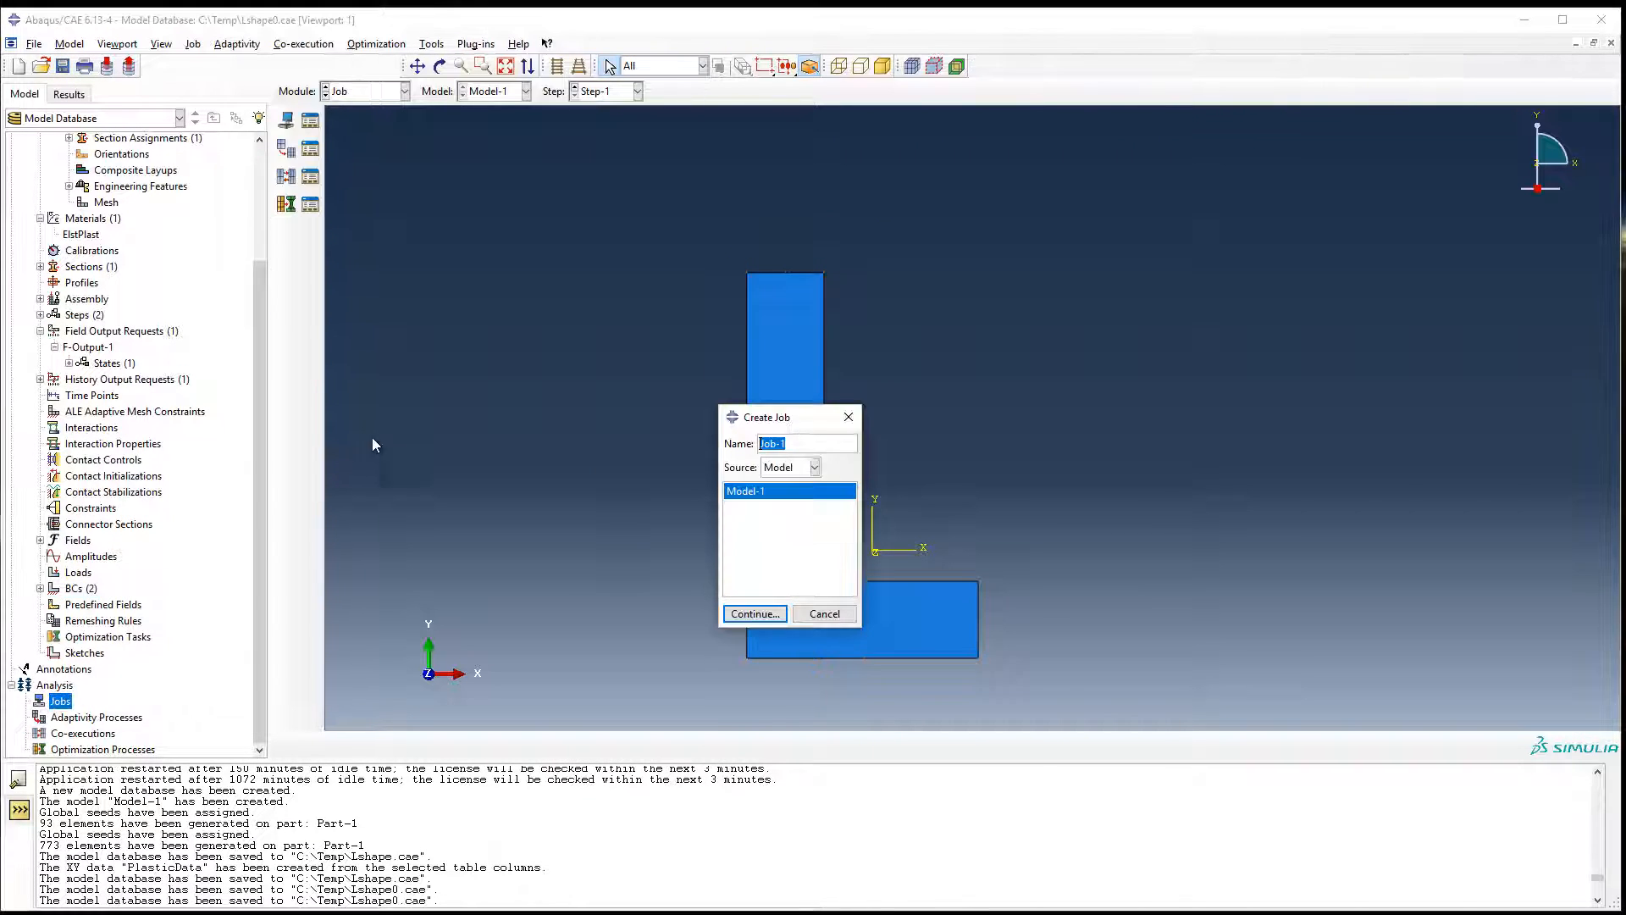
click(739, 615)
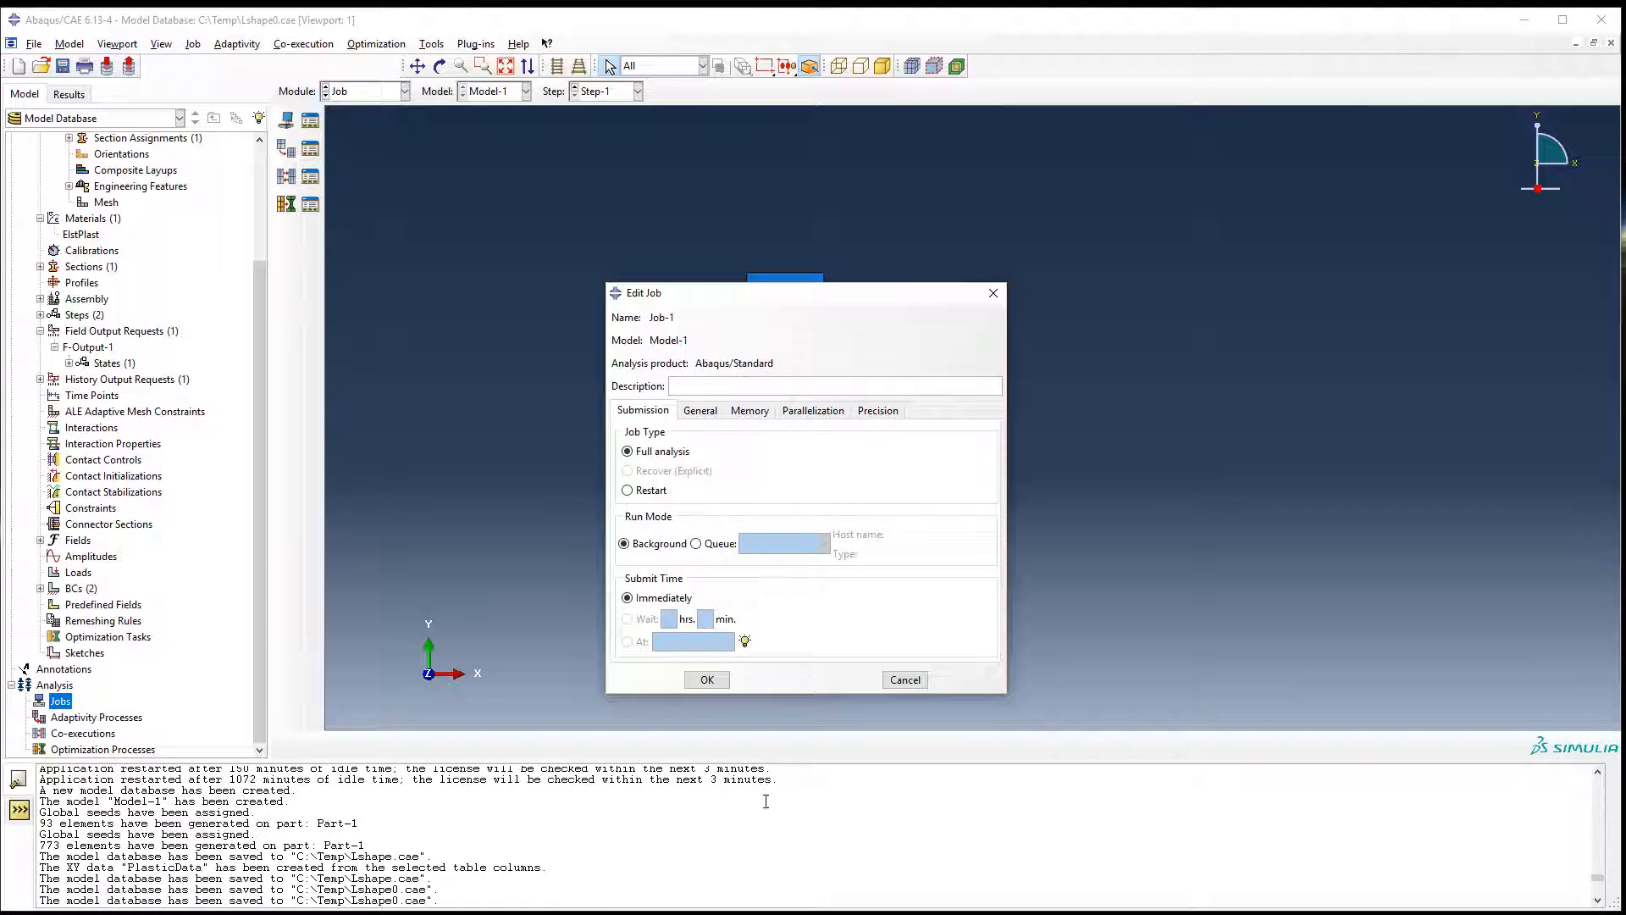
click(706, 680)
right_click(46, 719)
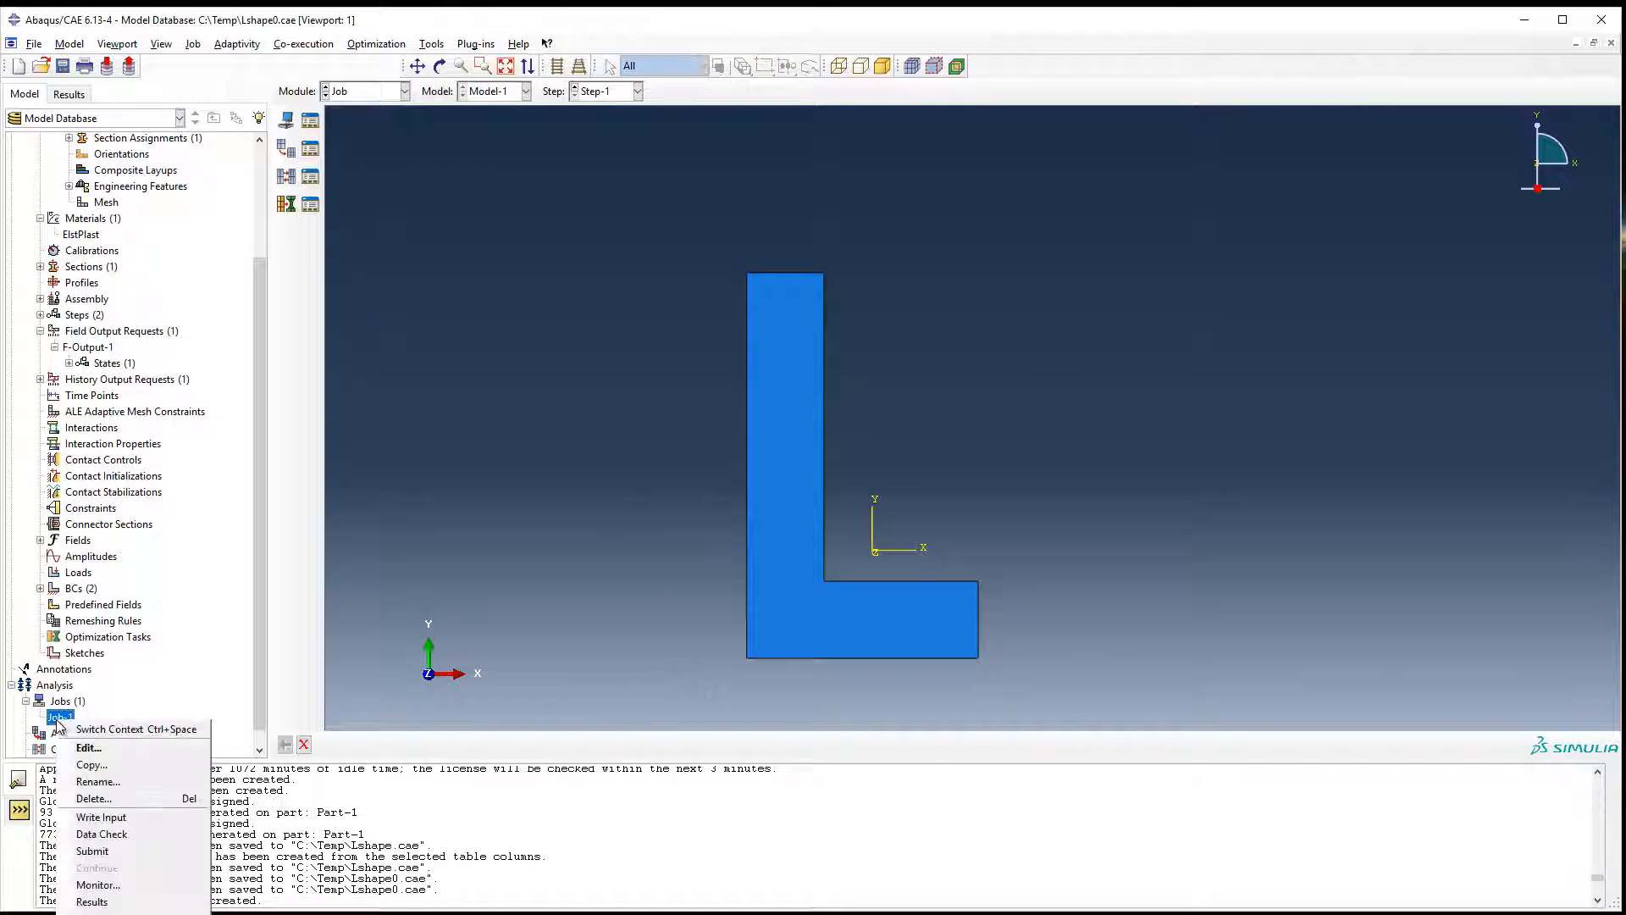
click(135, 851)
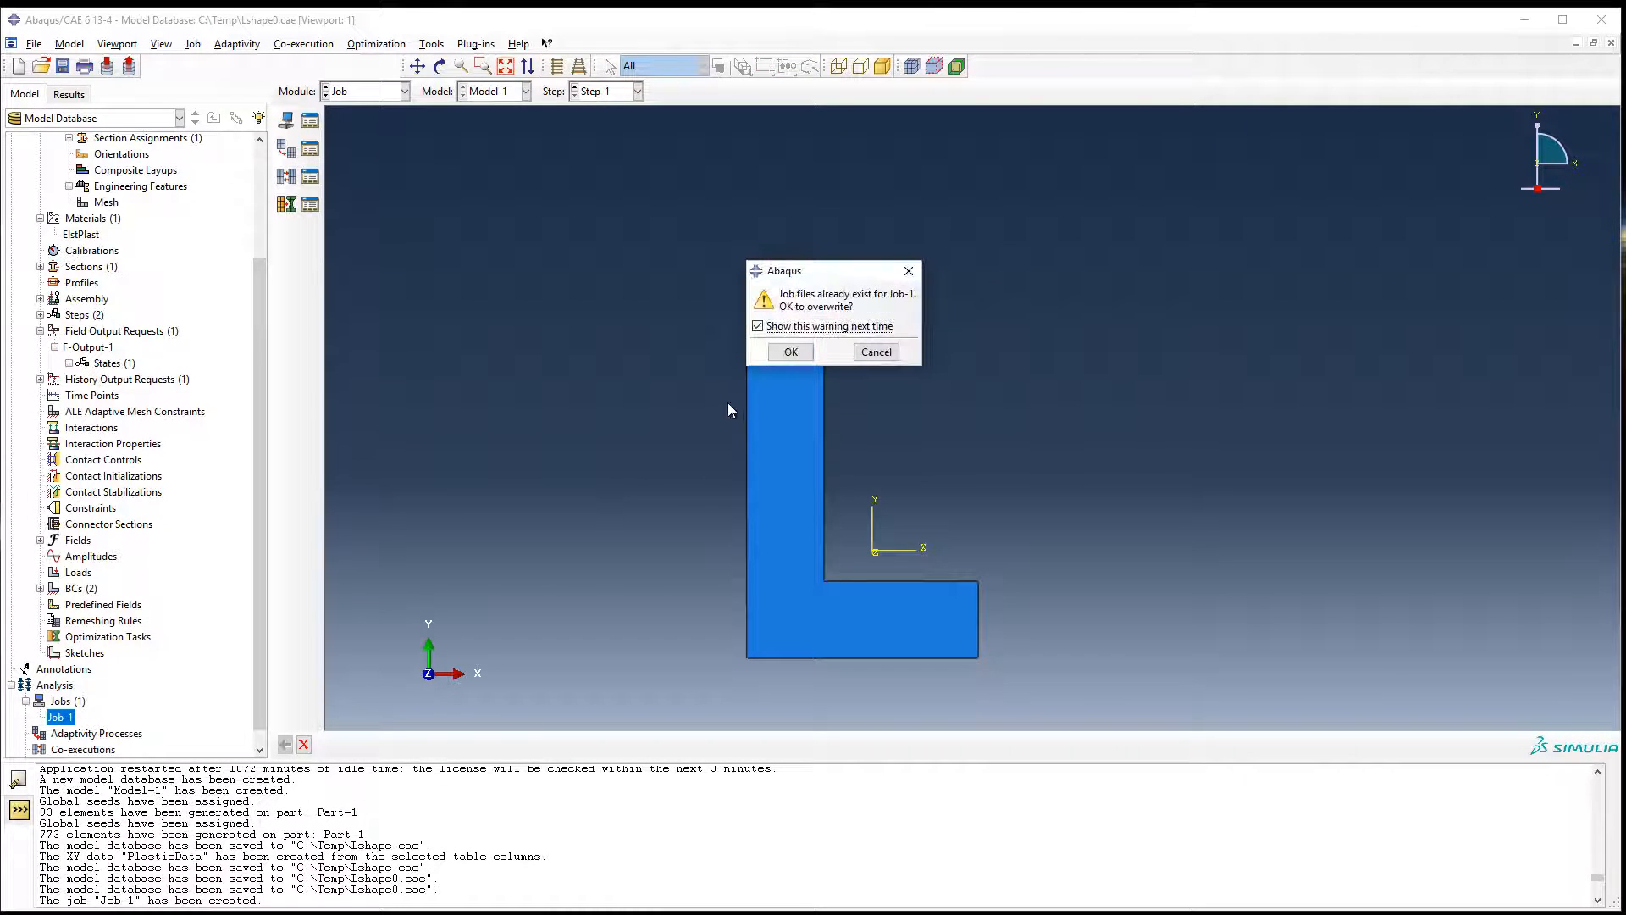
click(792, 349)
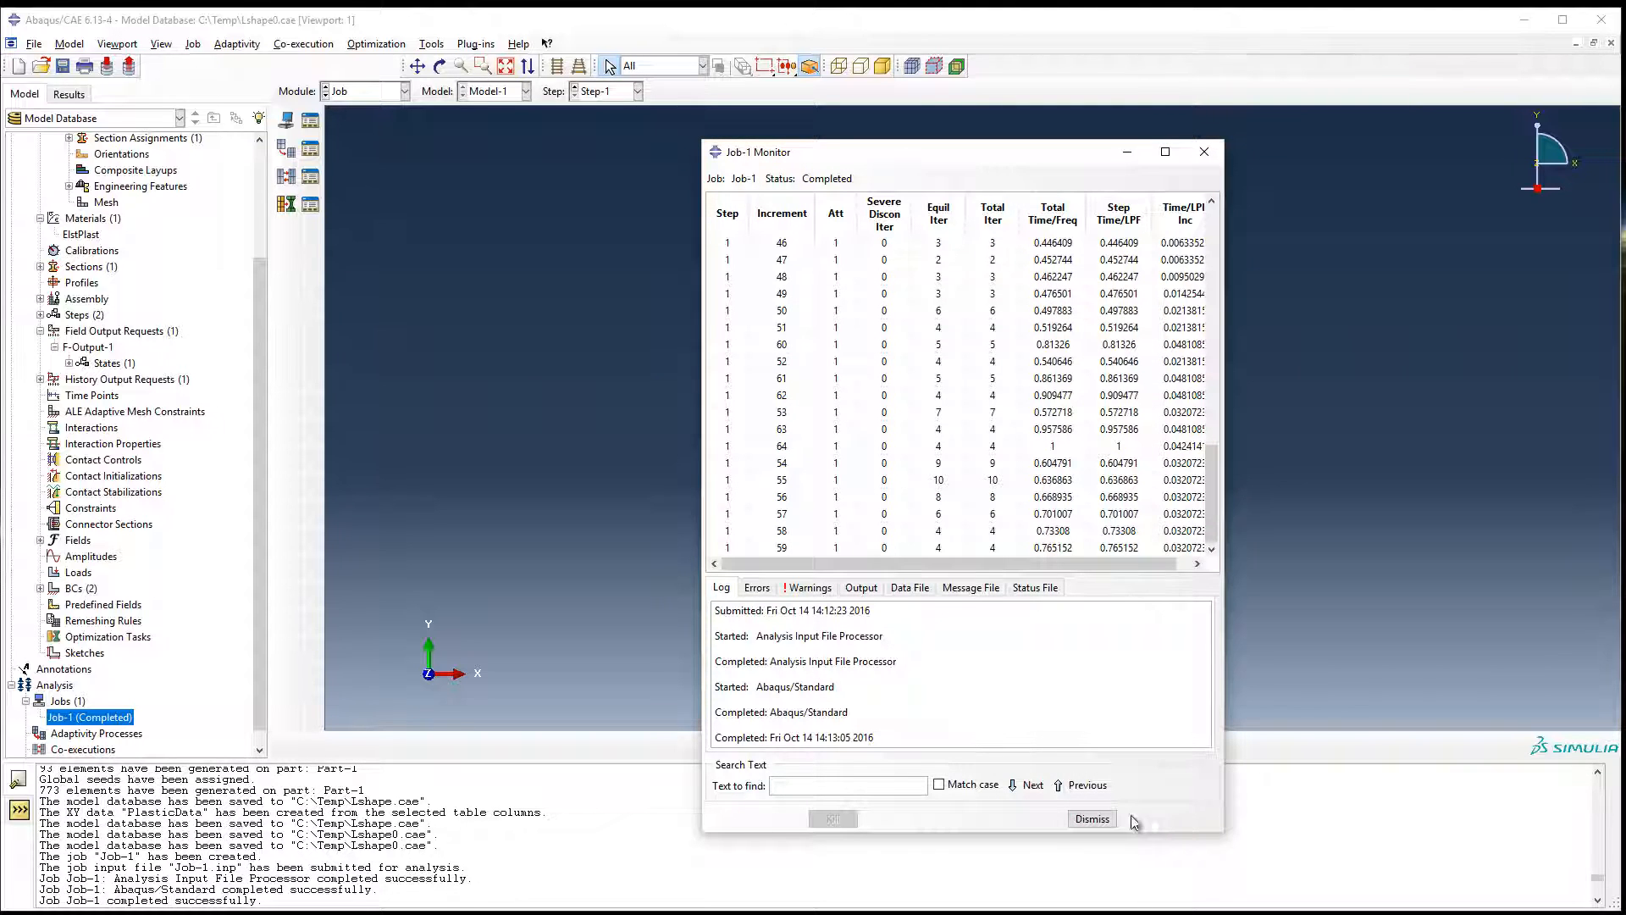
Close the Job-1 monitor and open the results of the completed job.
click(1100, 818)
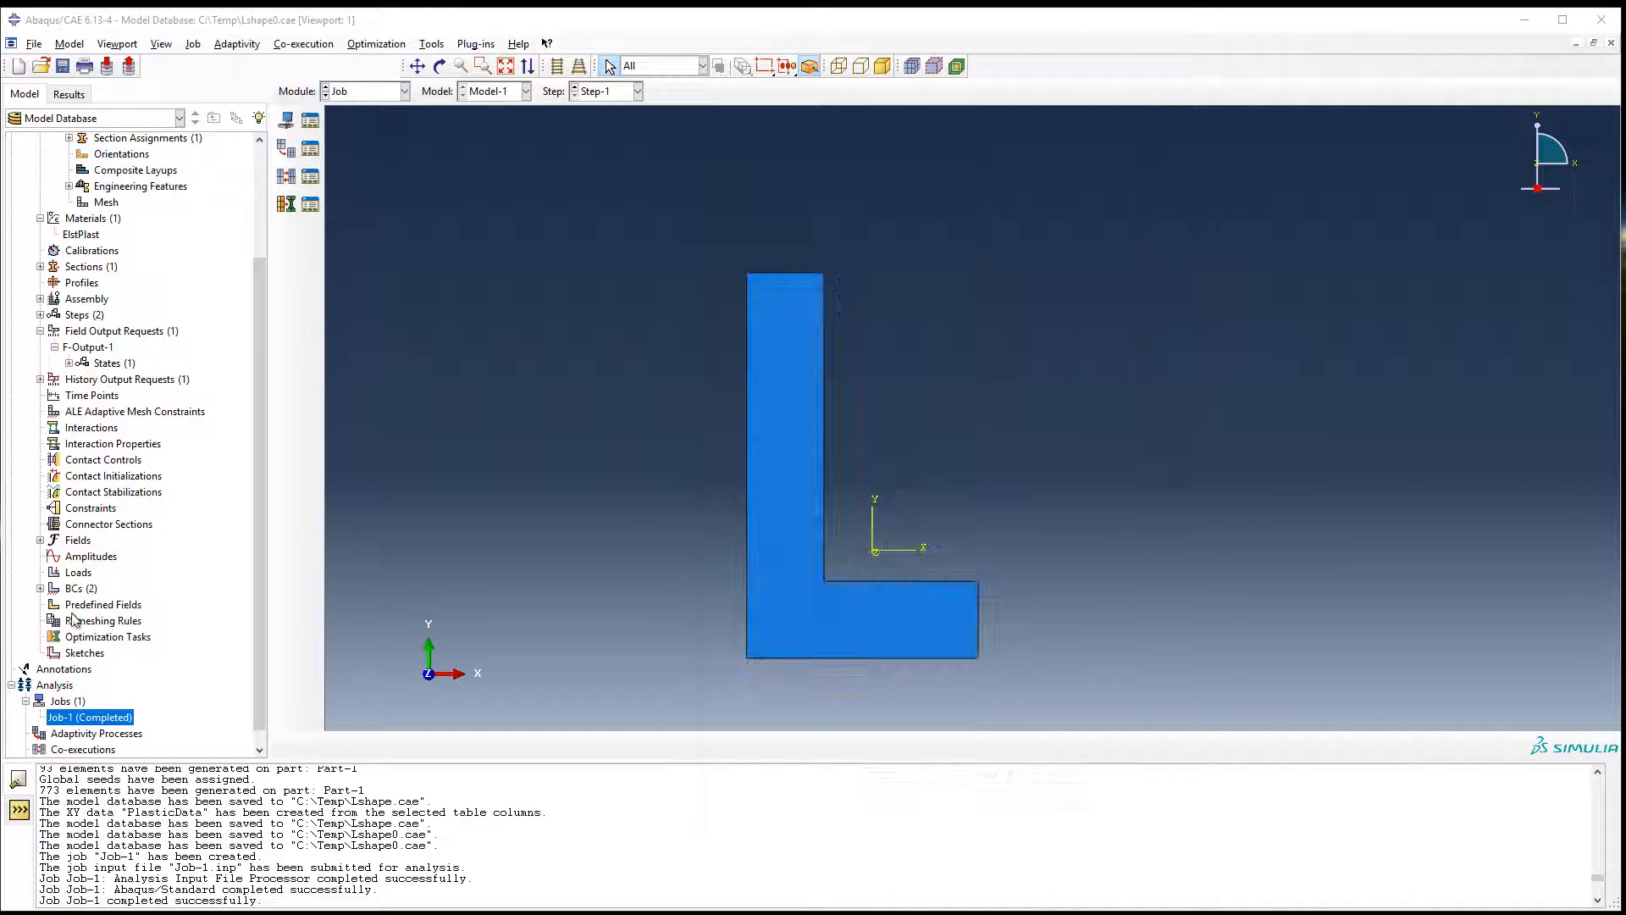
right_click(104, 723)
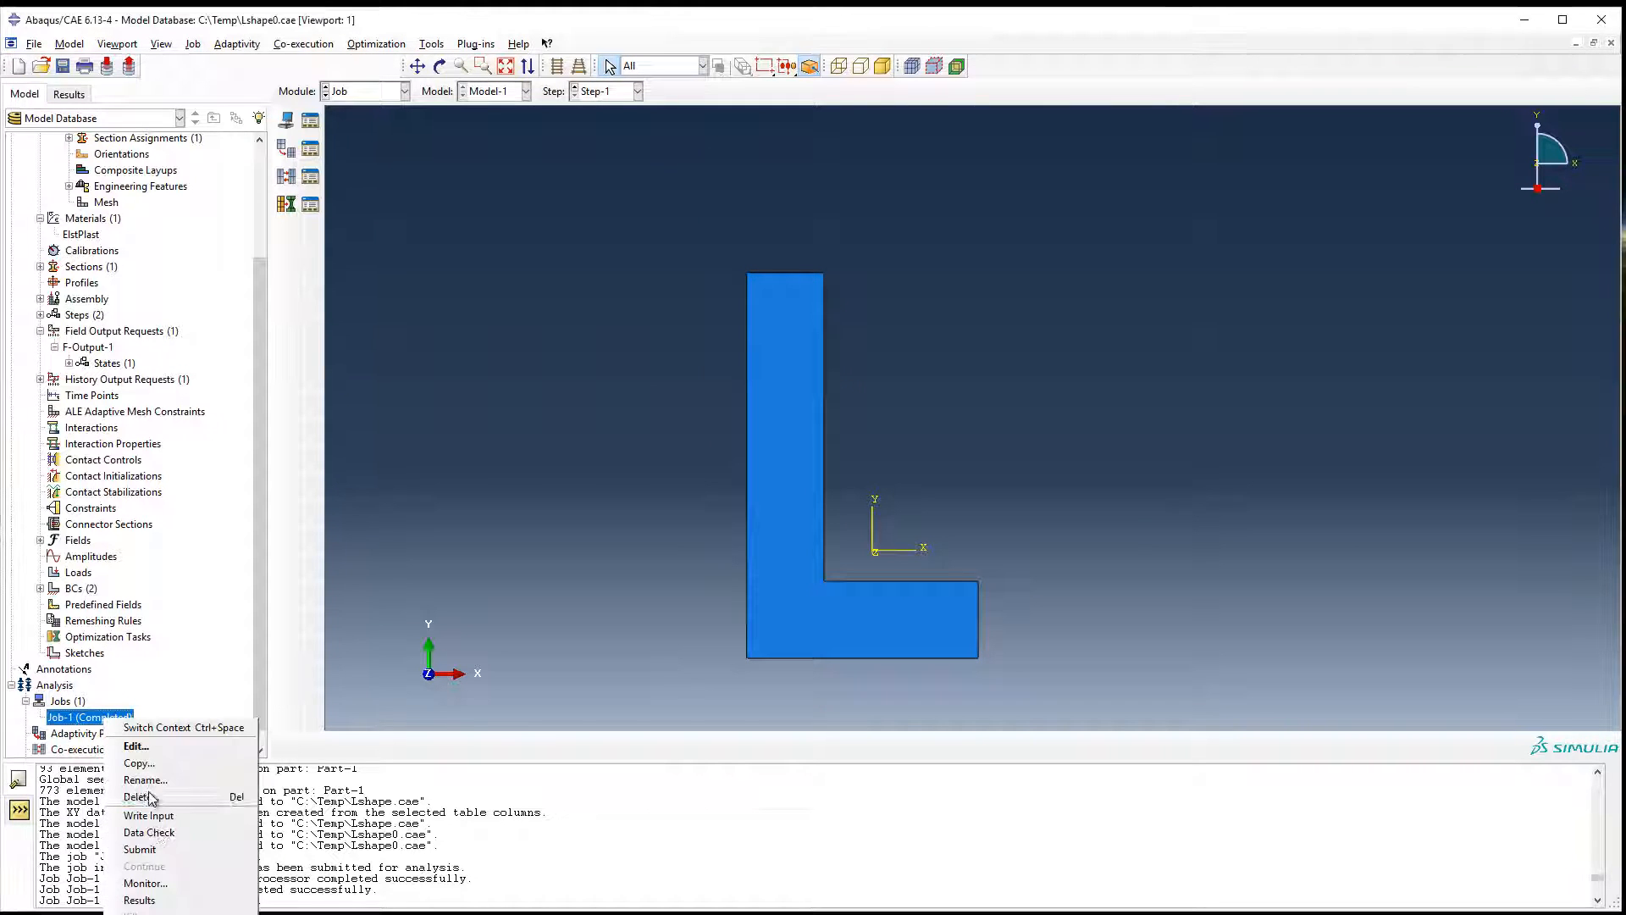
click(148, 899)
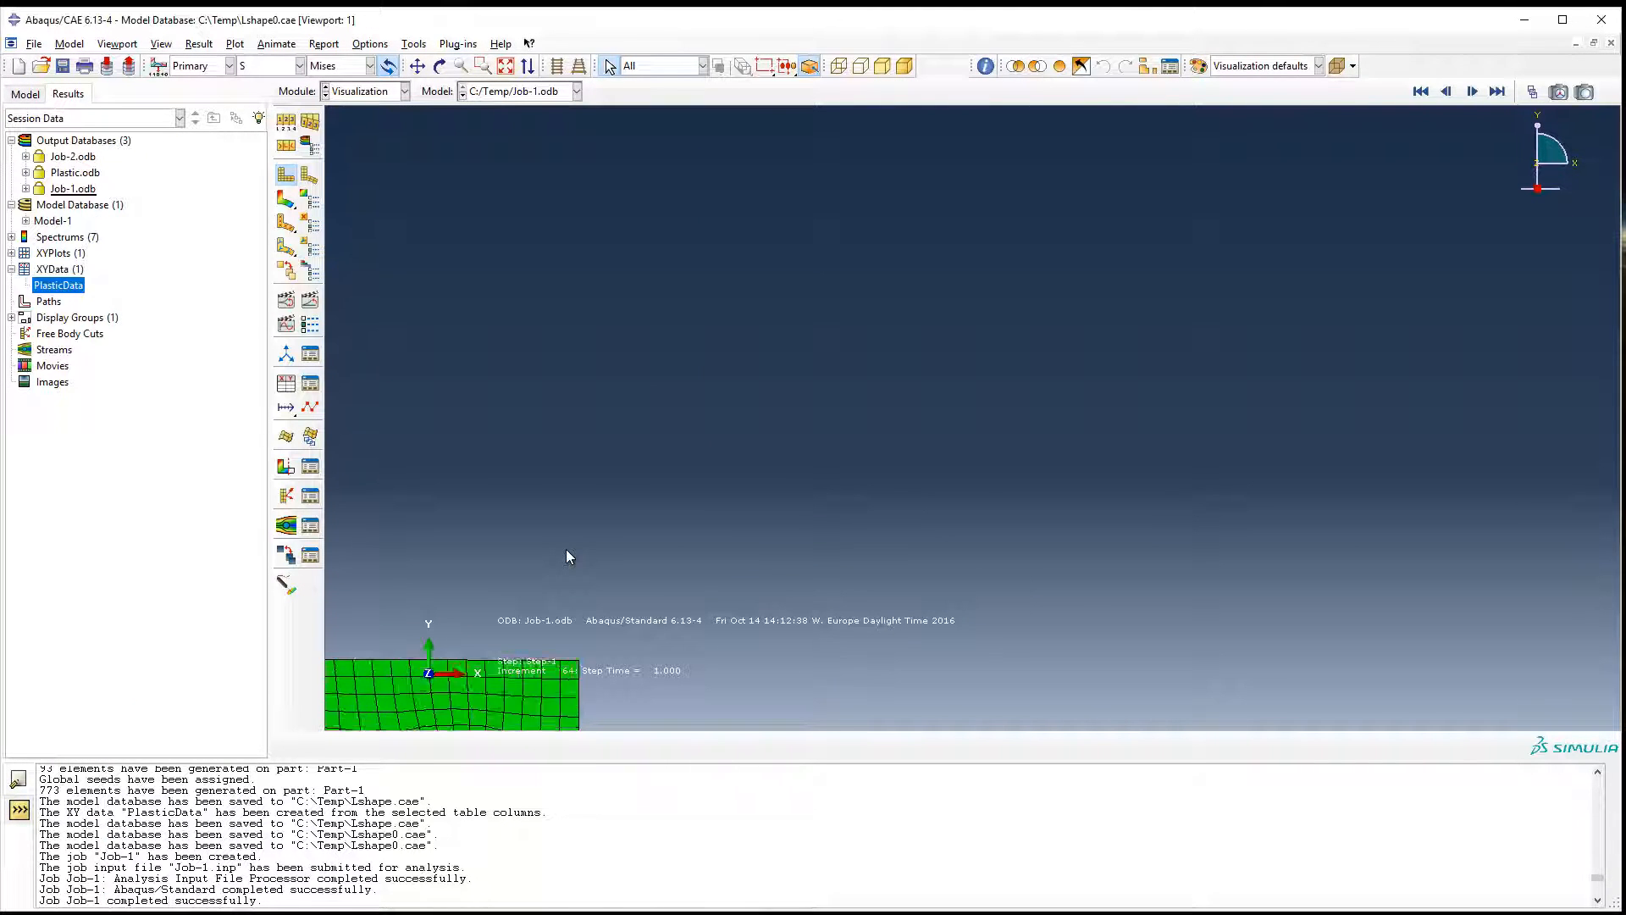
Plot the Mises stress contours on the deformed L-shaped part and return to the first frame.
scroll(571, 376, down, 1)
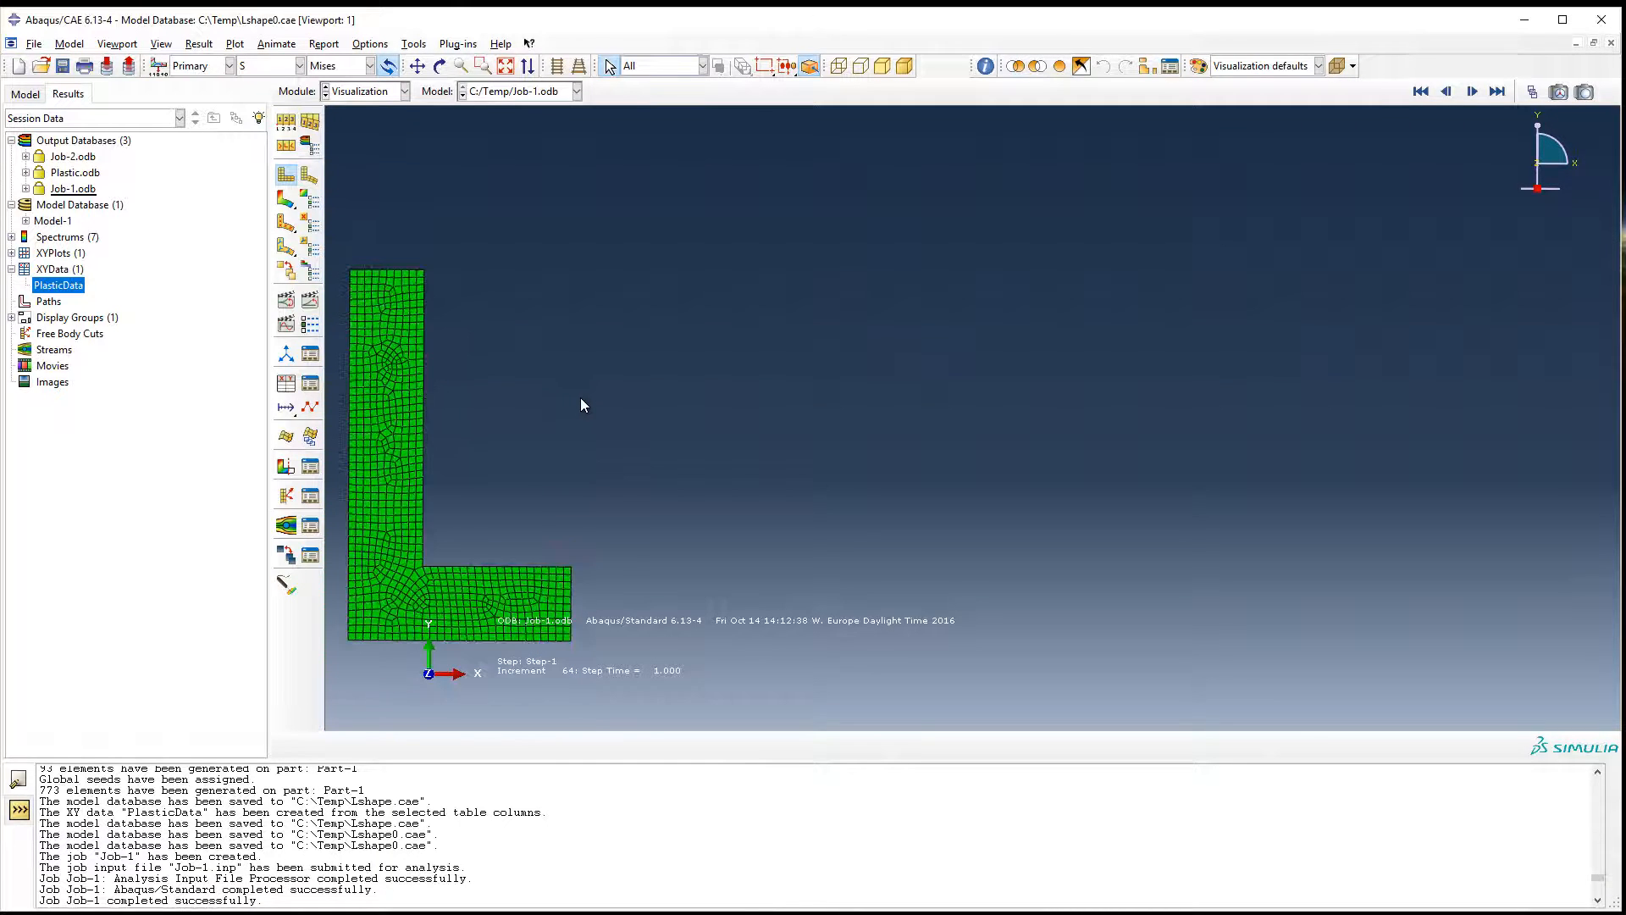
ctrl+alt+middle_drag(593, 397, 1175, 356)
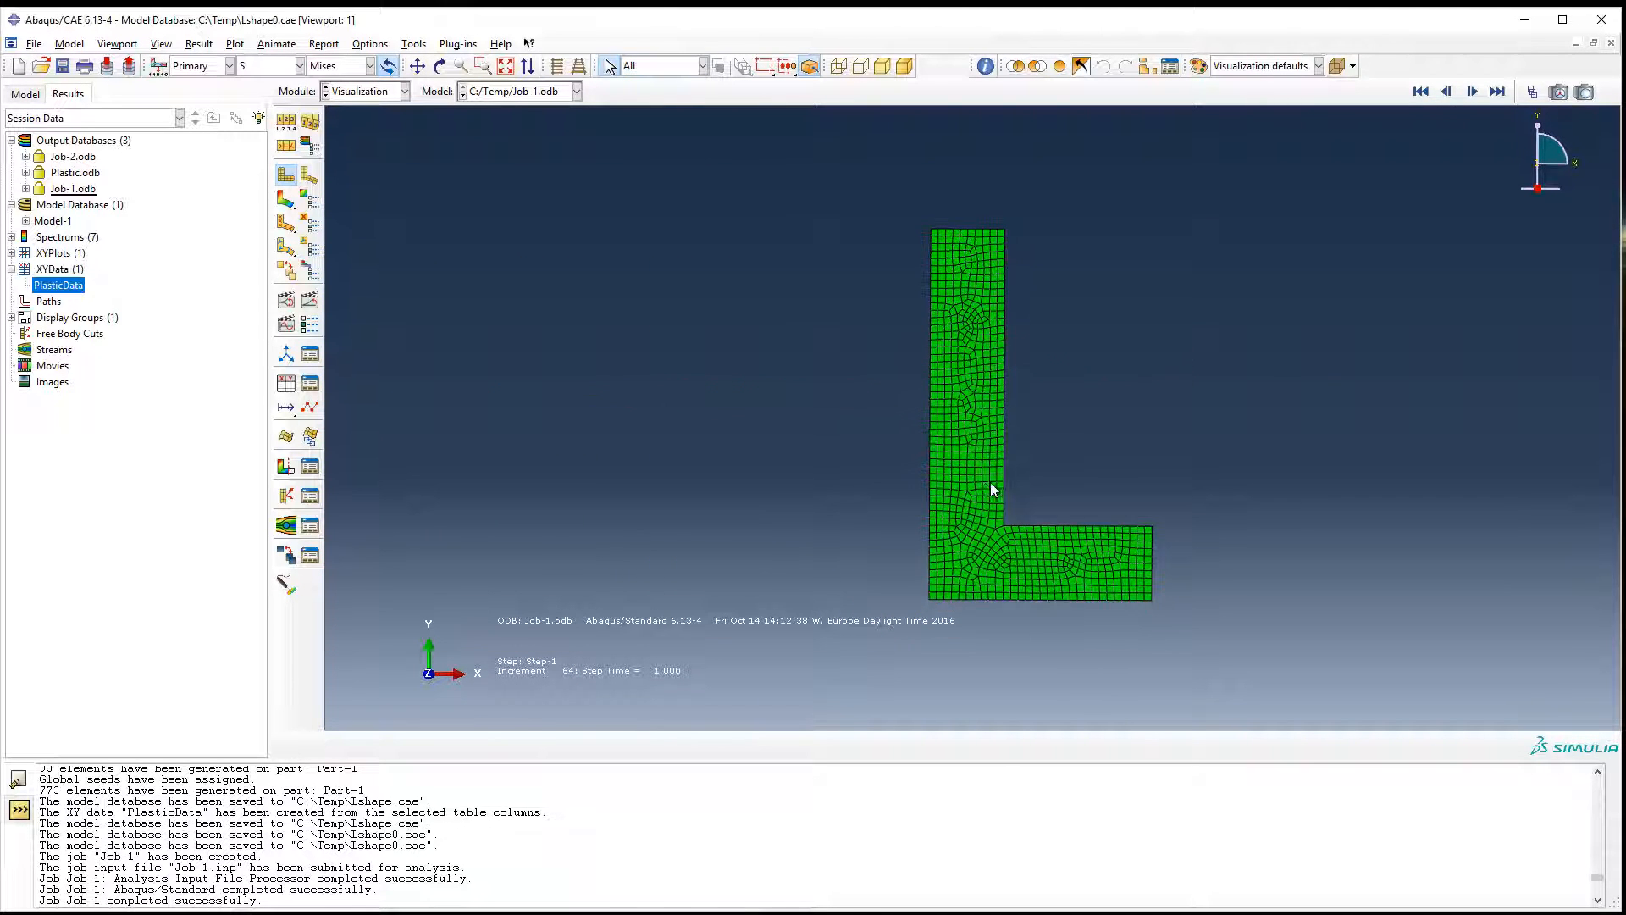
scroll(995, 484, up, 3)
scroll(994, 483, down, 4)
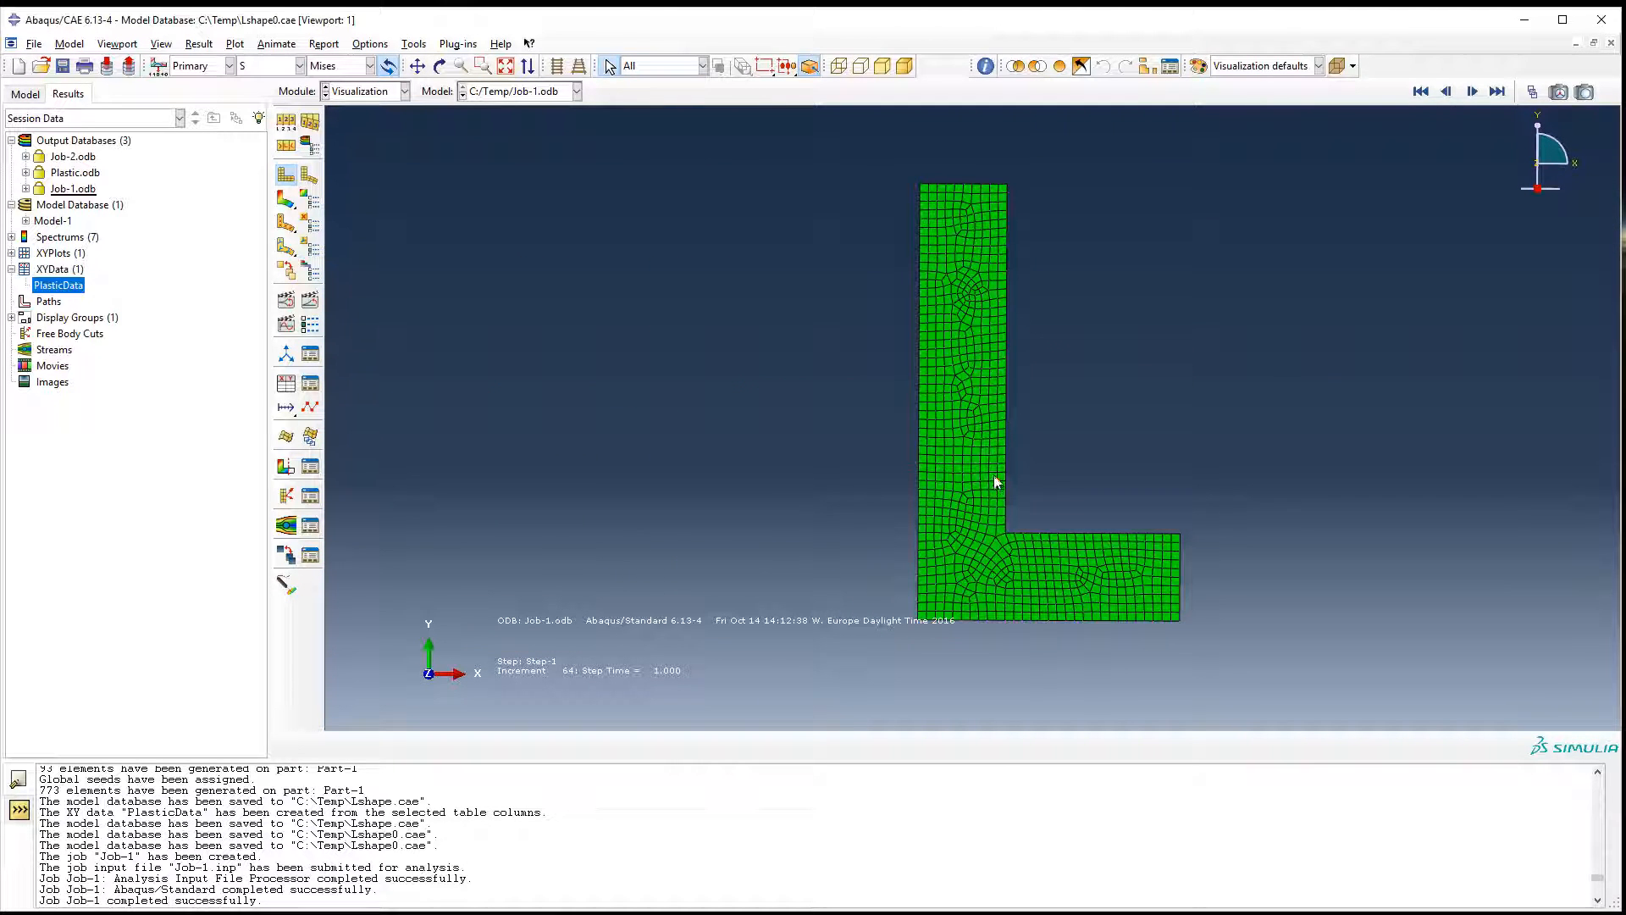
click(285, 199)
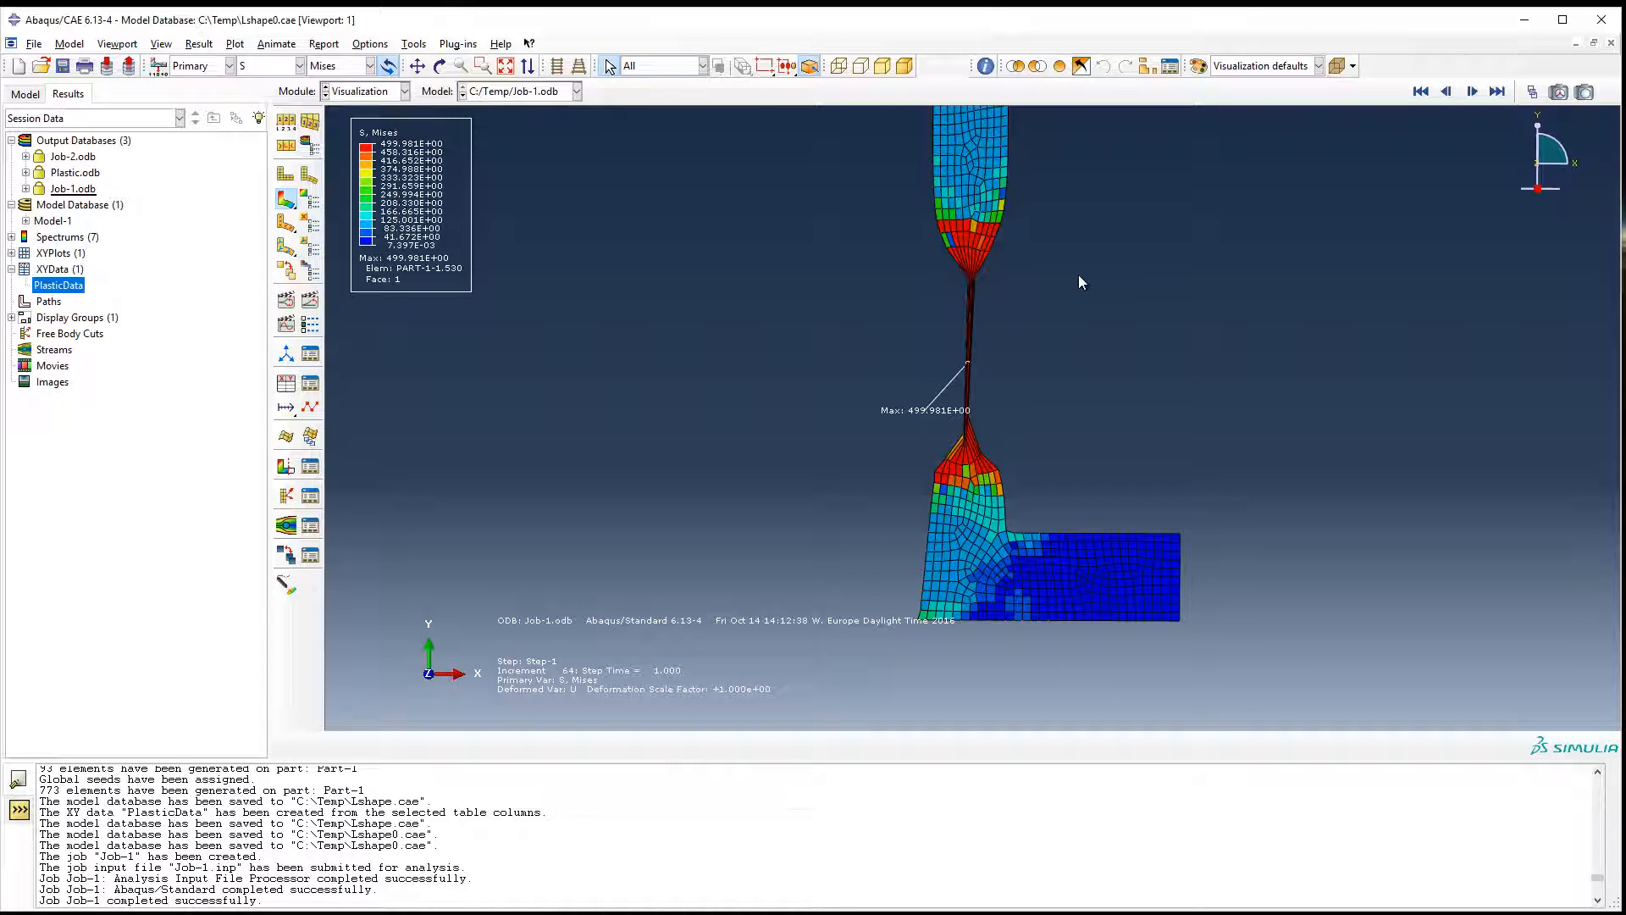
scroll(1080, 282, up, 1)
scroll(1080, 282, down, 3)
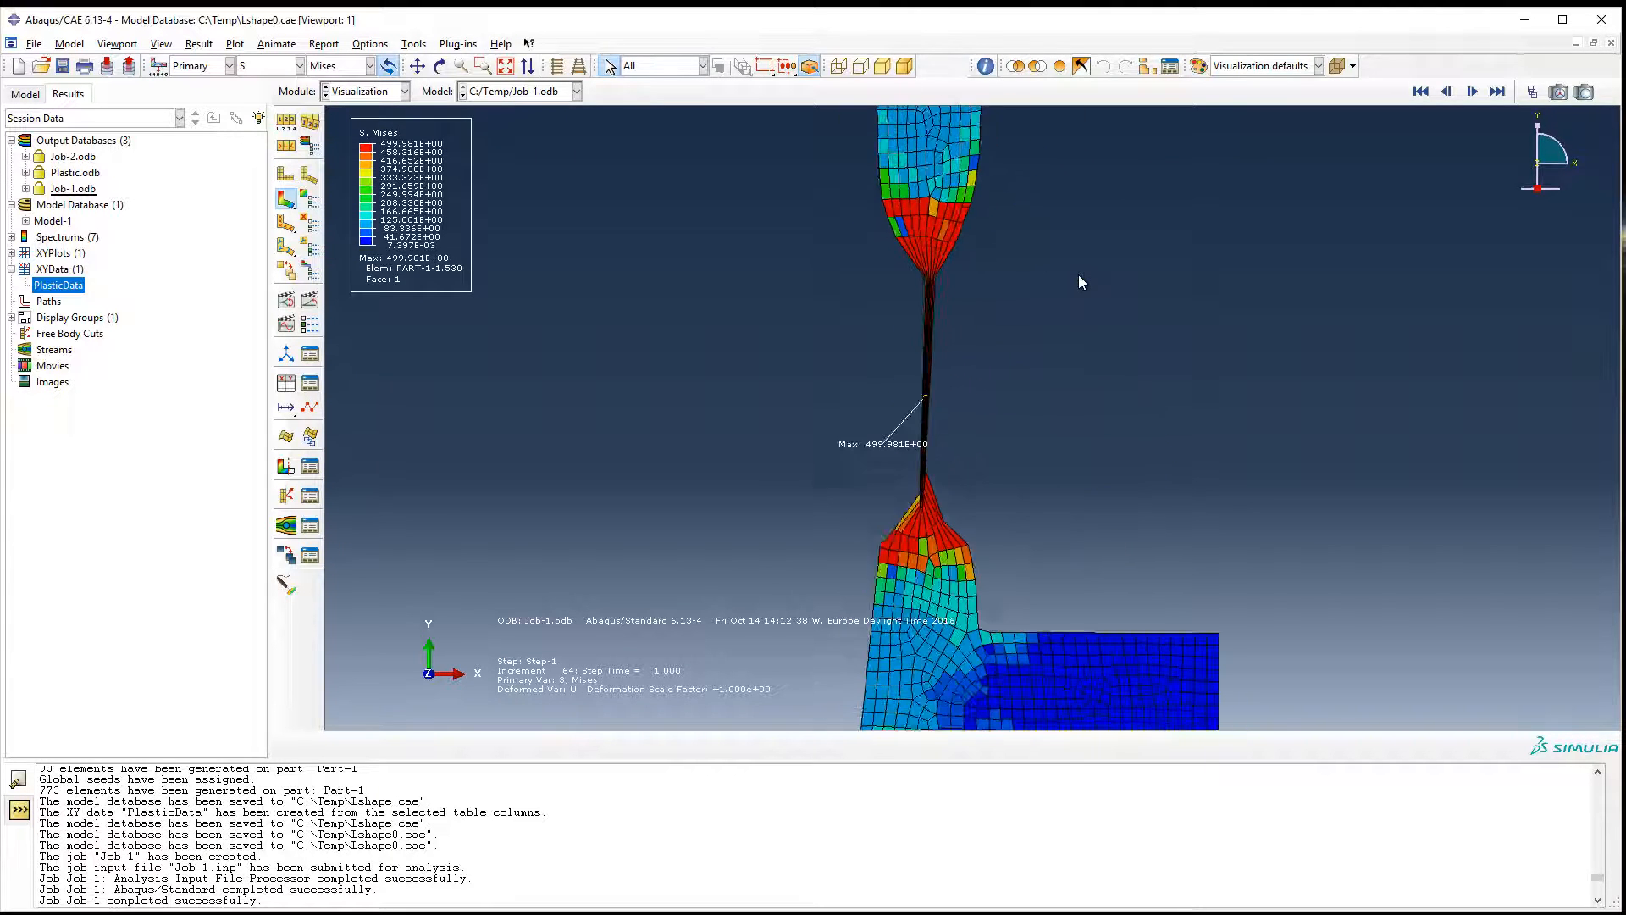
scroll(1080, 282, up, 2)
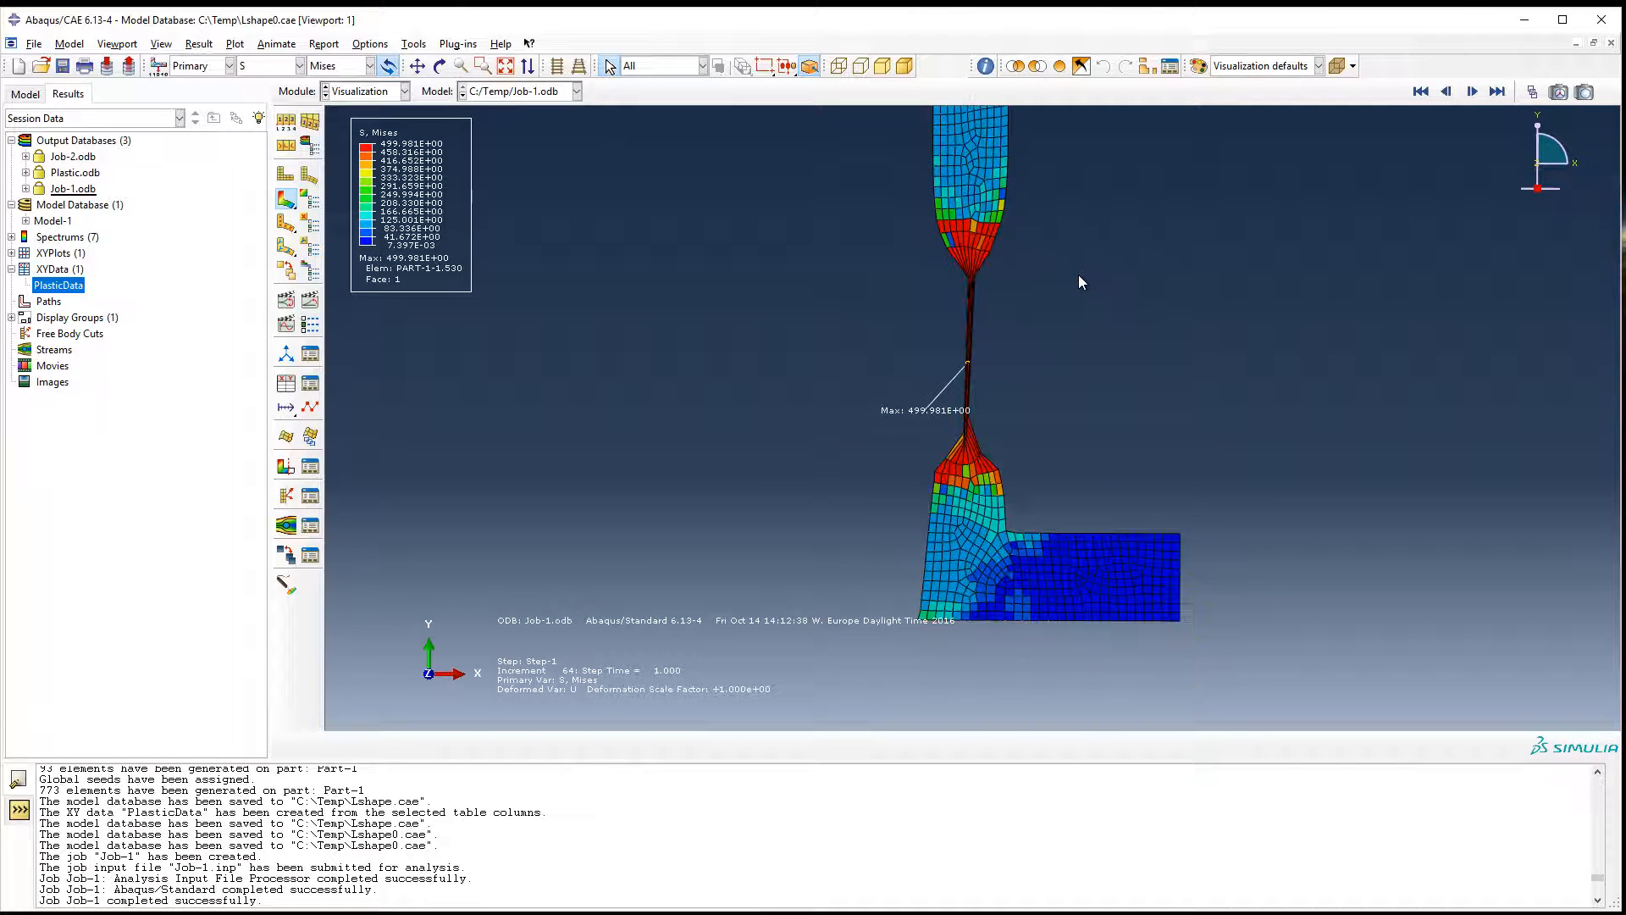
click(1421, 92)
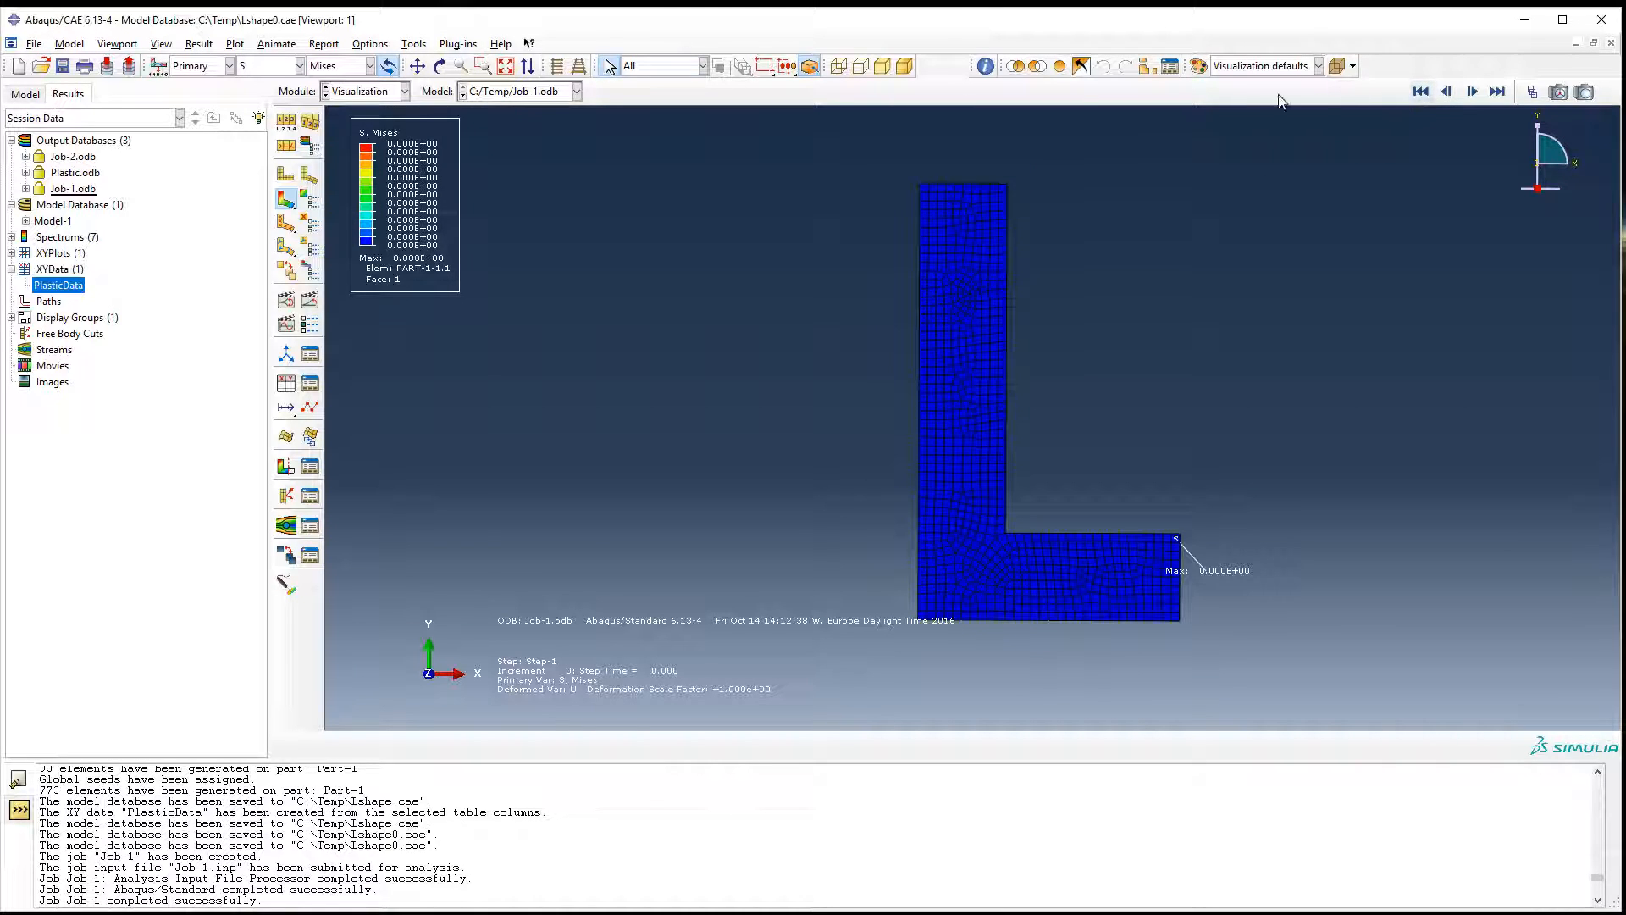
Set the contour plot to the Banded type with Continuous contour intervals.
click(310, 203)
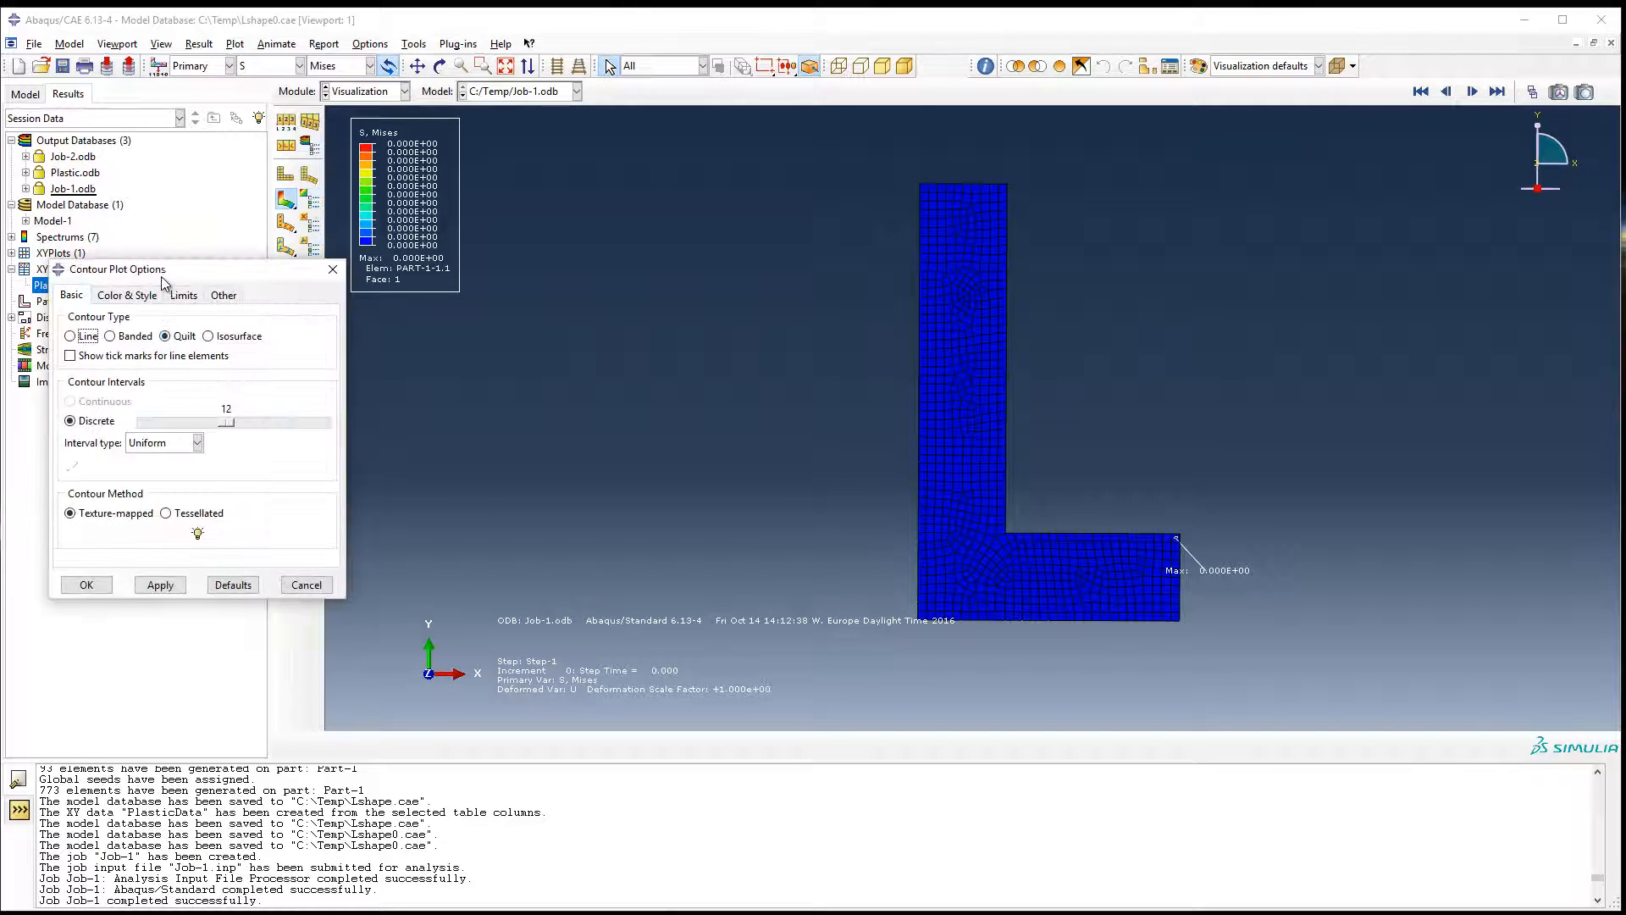
drag(161, 277, 523, 277)
click(500, 337)
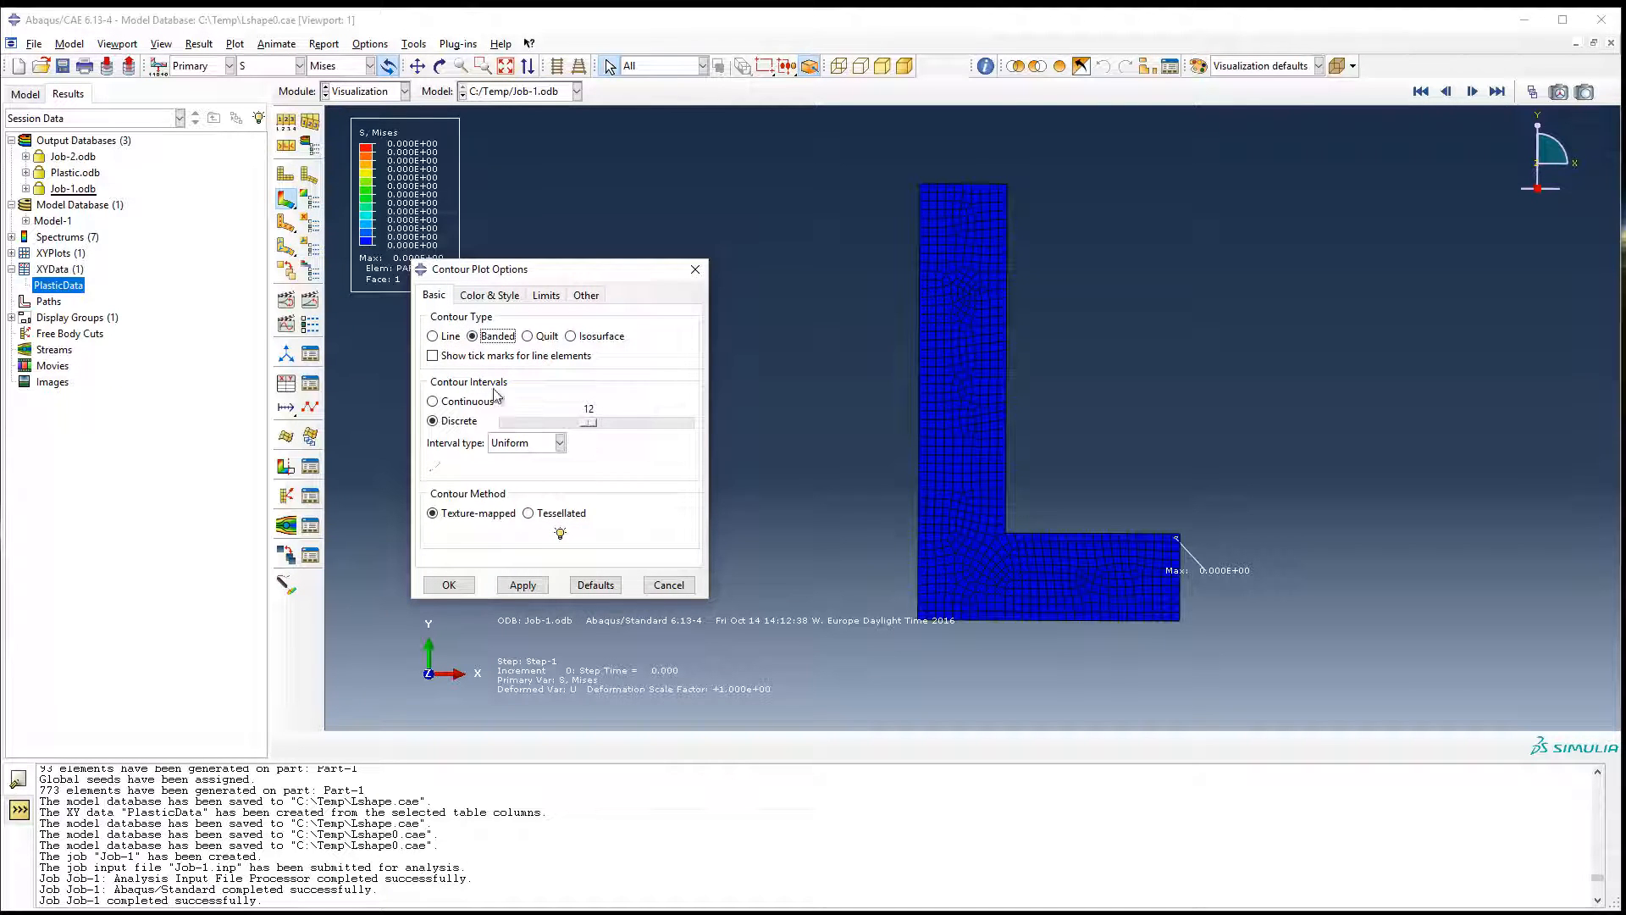
click(469, 401)
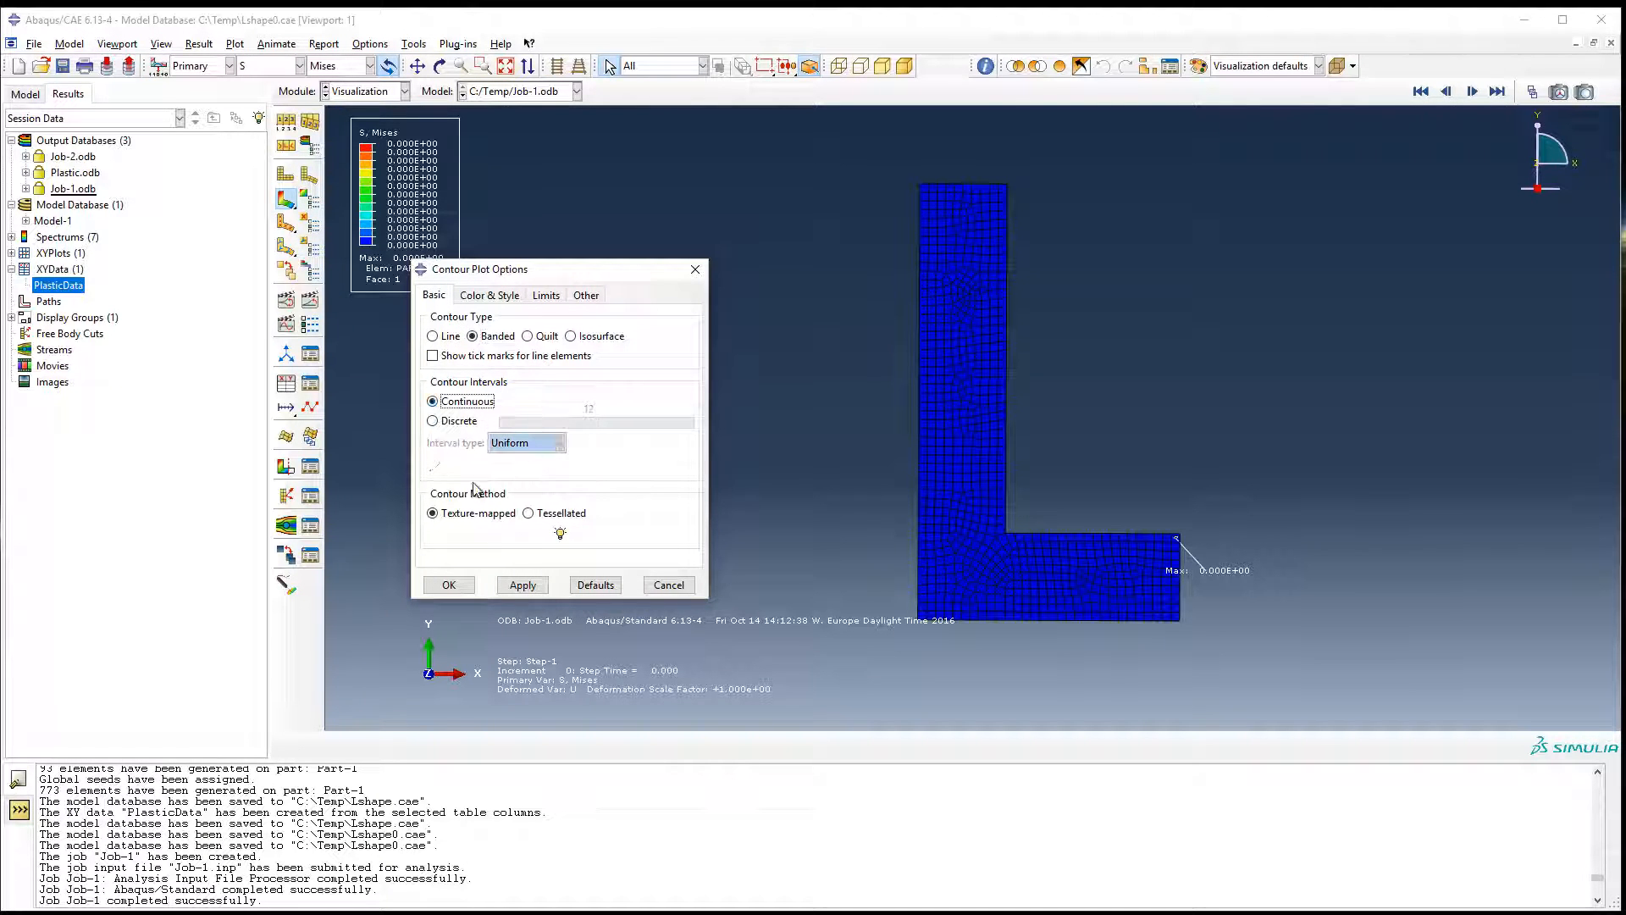
click(448, 585)
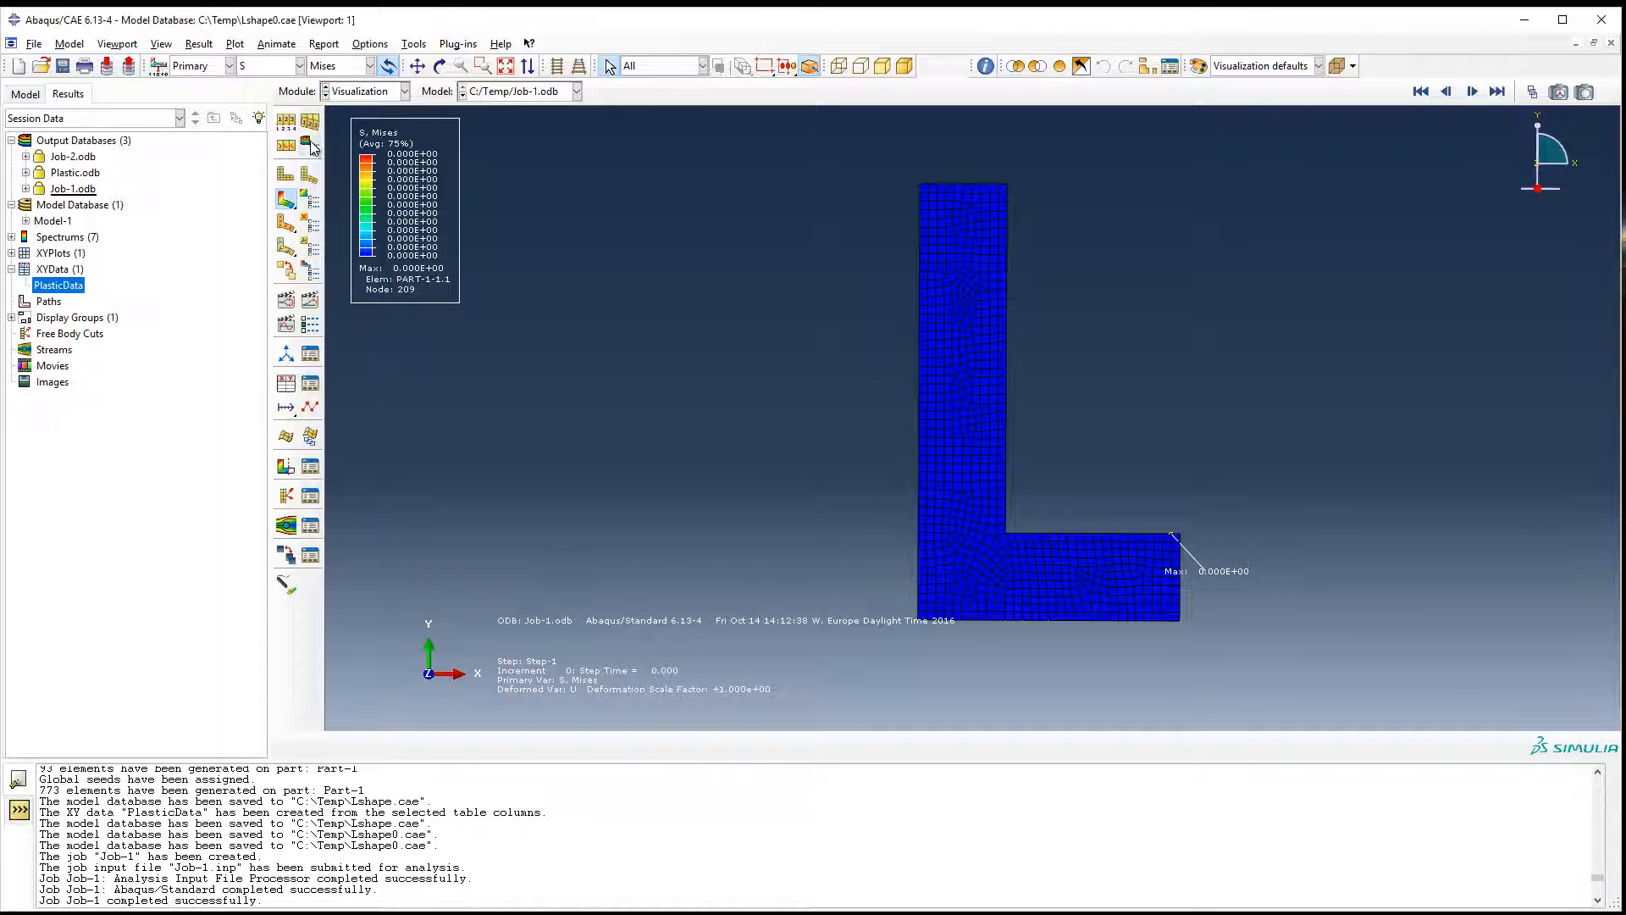
Play the time-history animation of the stress contours, pause it, and step back from the last frame to frame 33.
click(309, 303)
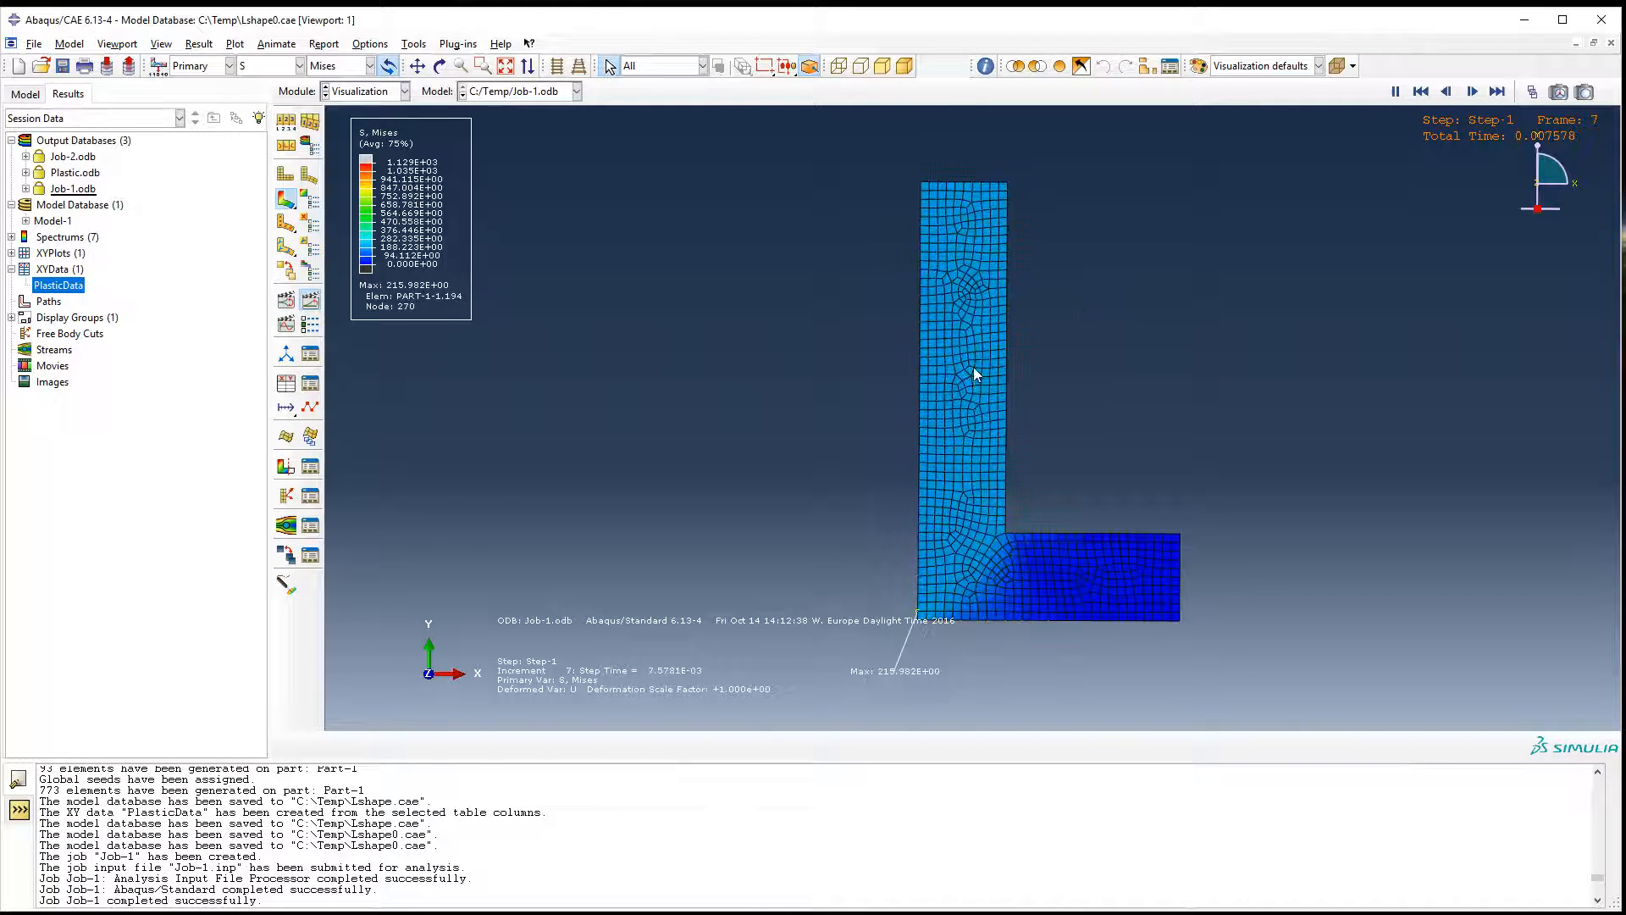
click(1396, 91)
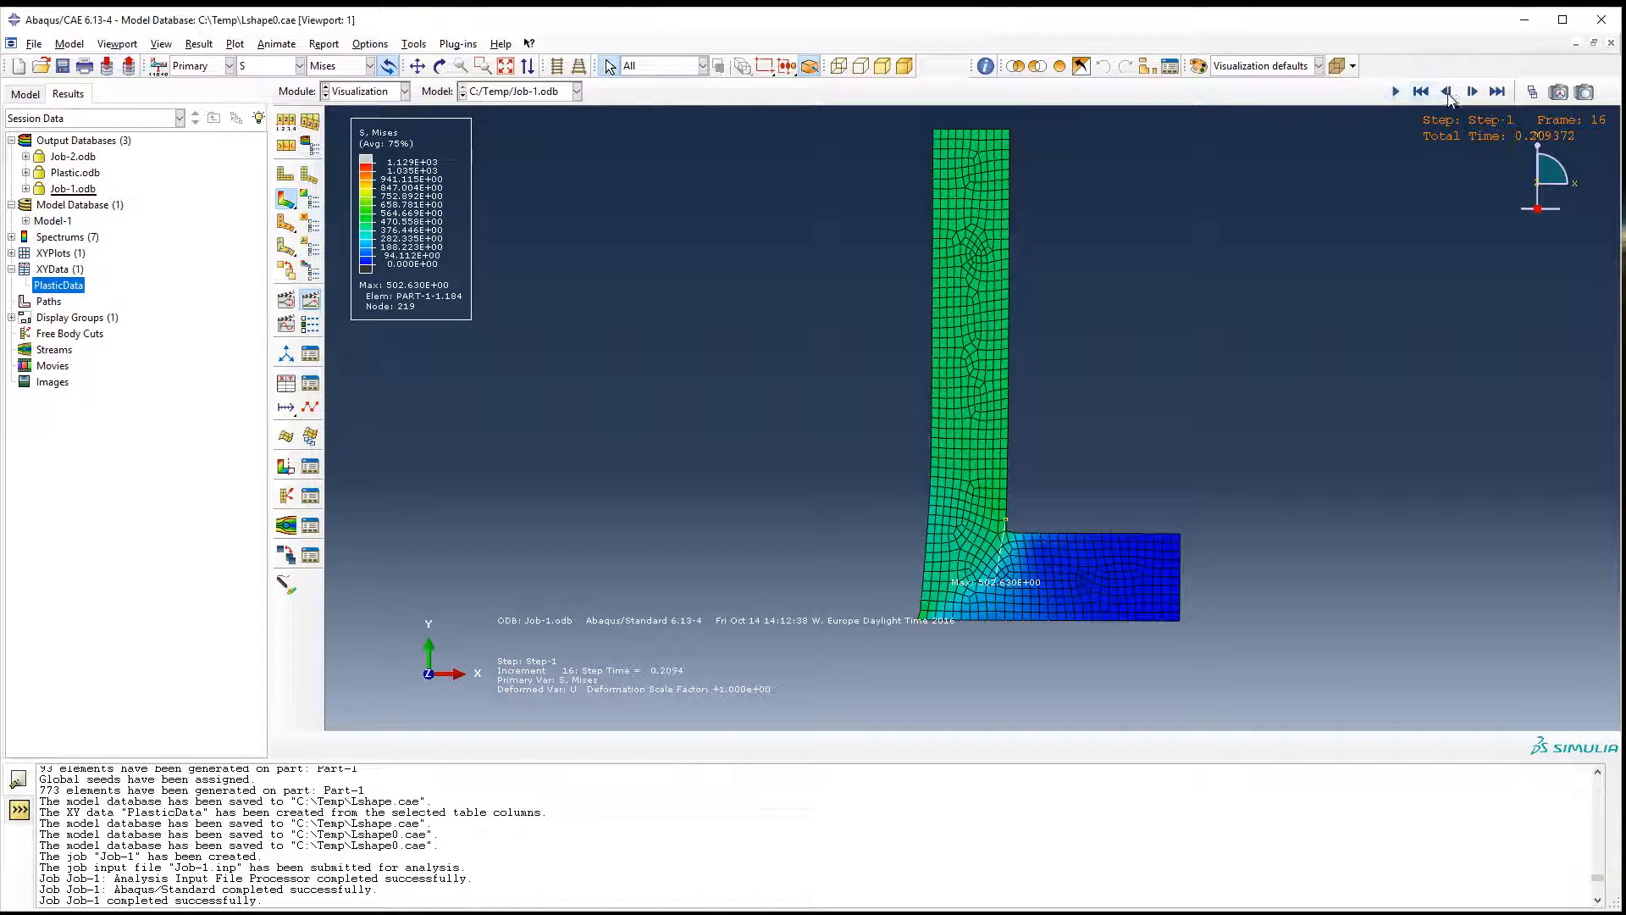
click(1497, 91)
click(1447, 91)
click(1447, 92)
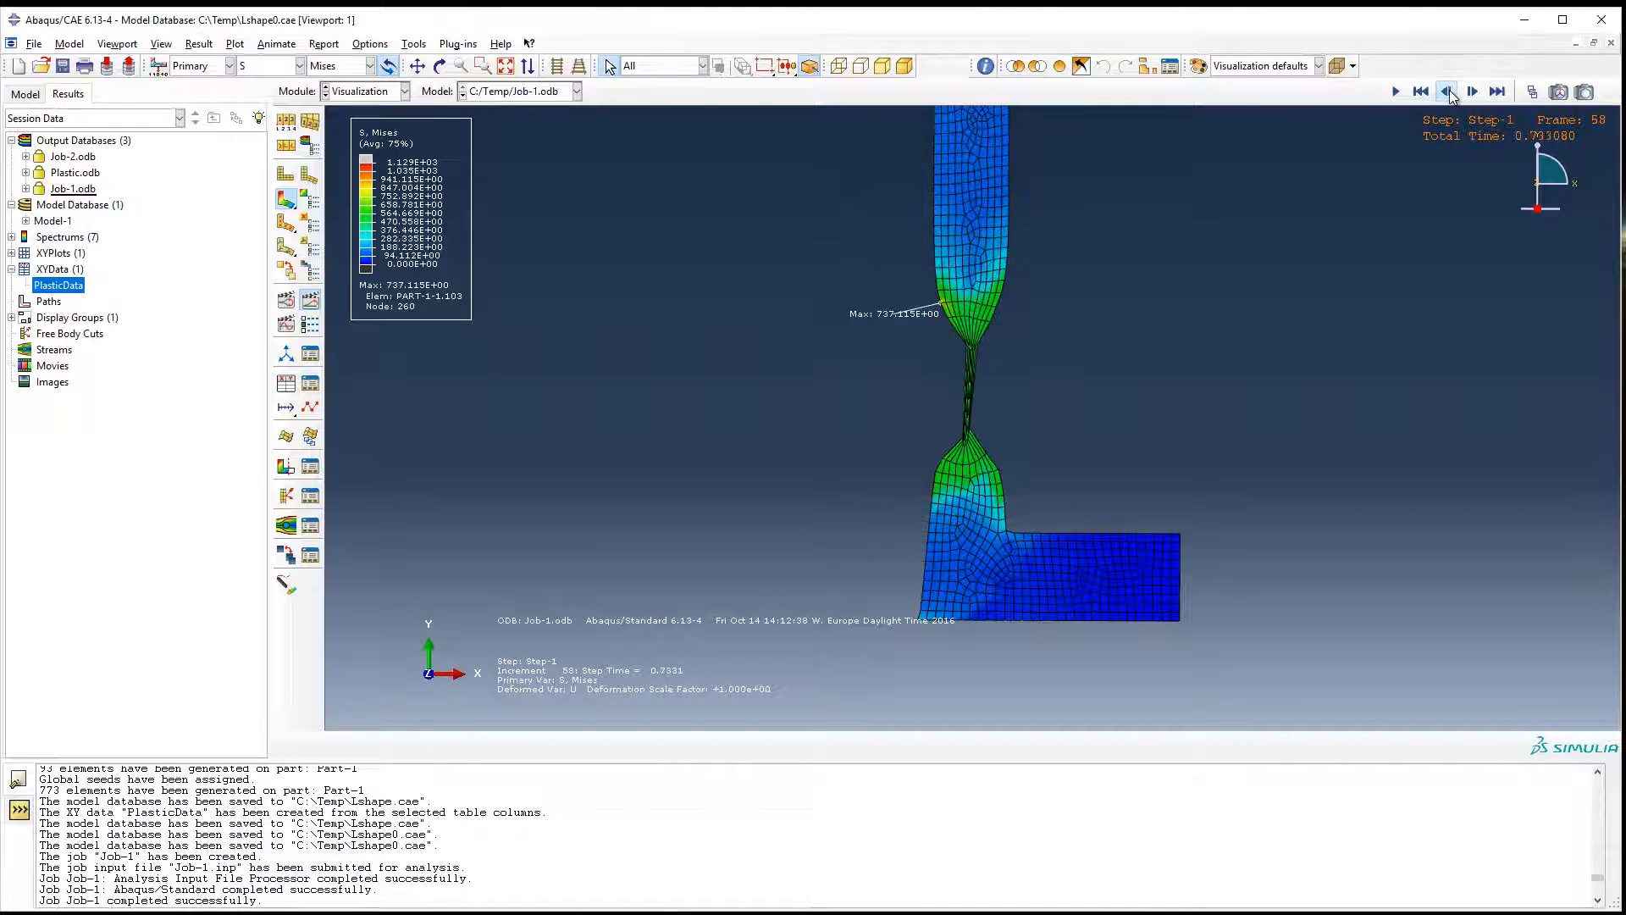
click(1446, 91)
click(1447, 91)
click(1446, 91)
click(1447, 92)
click(1447, 91)
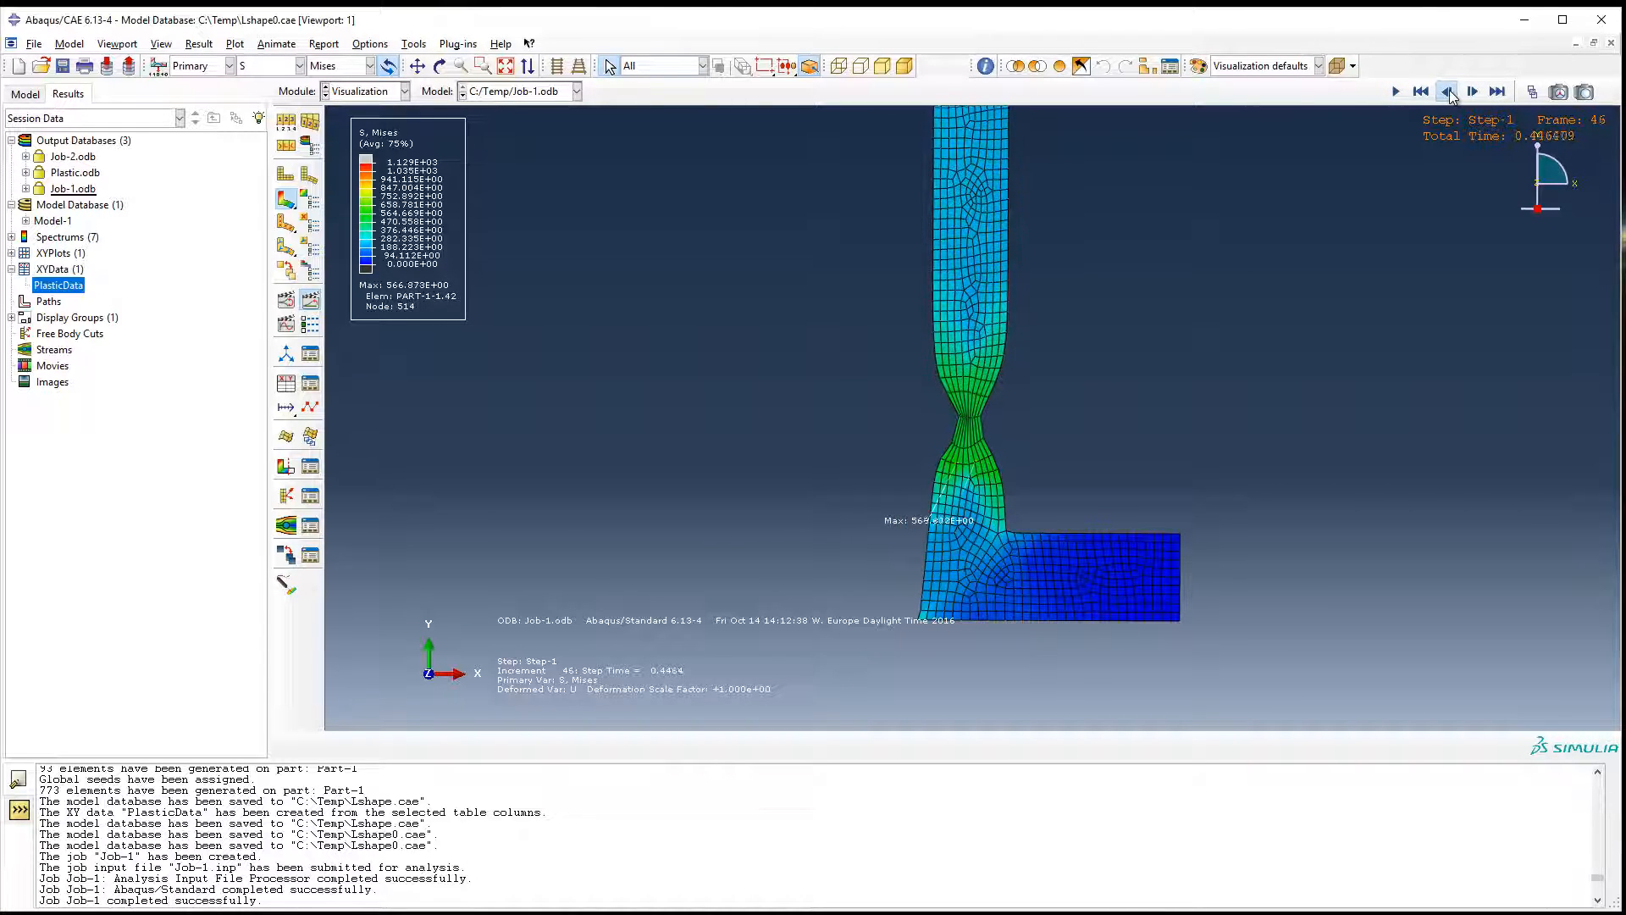
click(1447, 91)
click(1447, 91)
click(1447, 91)
click(1446, 91)
click(1447, 92)
click(1447, 91)
click(1447, 92)
click(1447, 91)
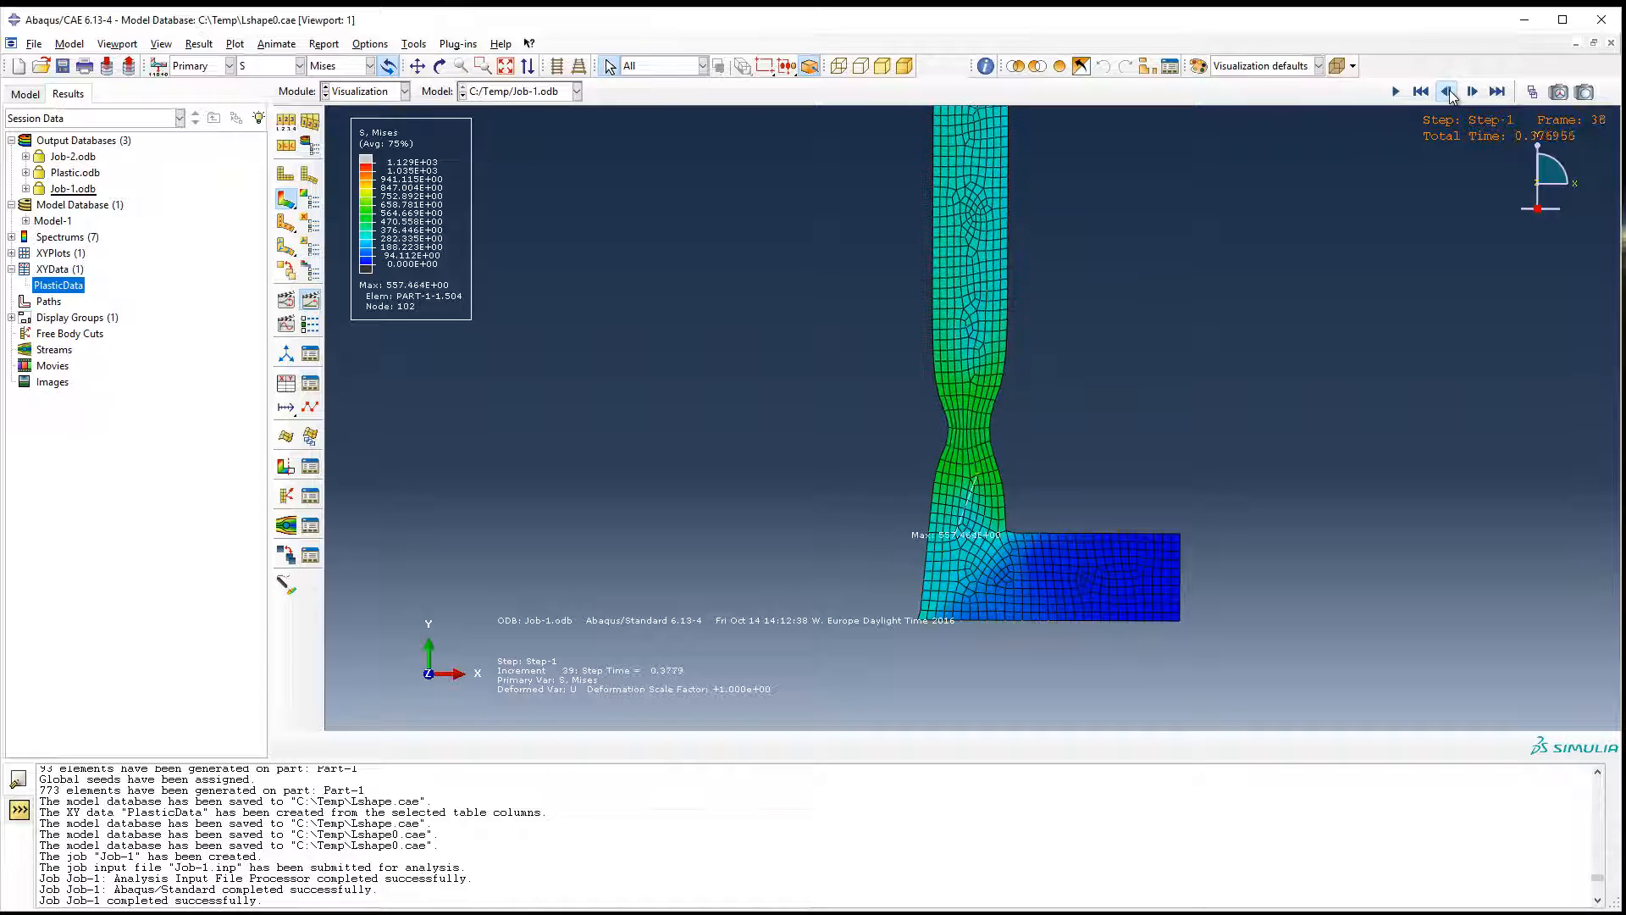
click(1447, 92)
click(1447, 91)
click(1447, 91)
click(1446, 91)
click(1447, 91)
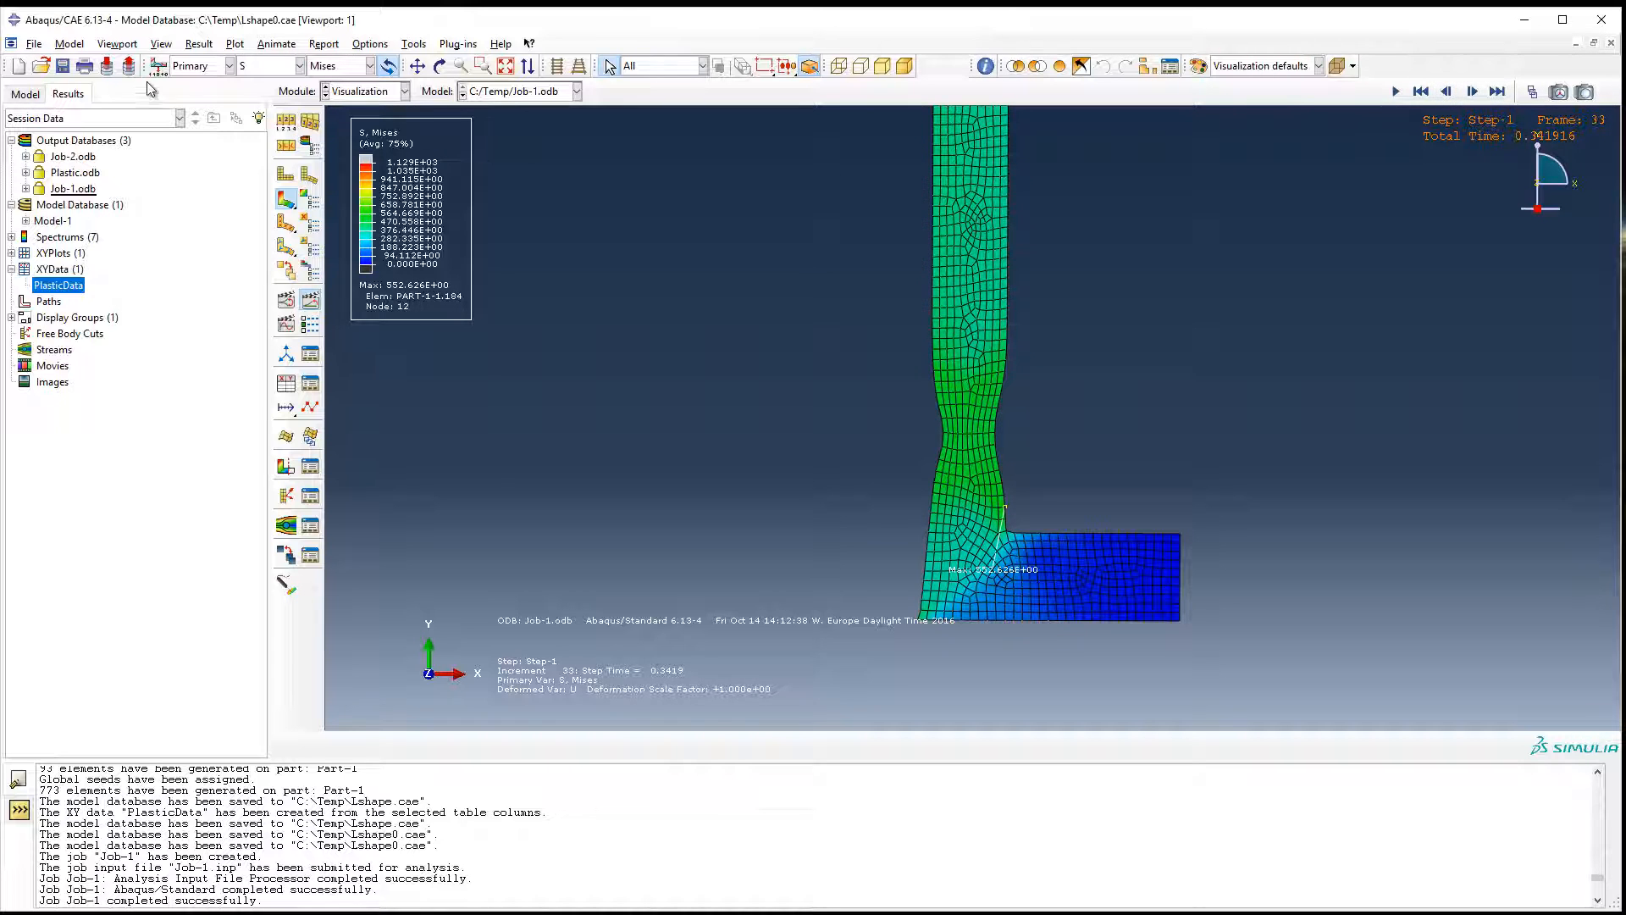
Set the legend's number format to Engineering in the viewport annotation options.
click(117, 43)
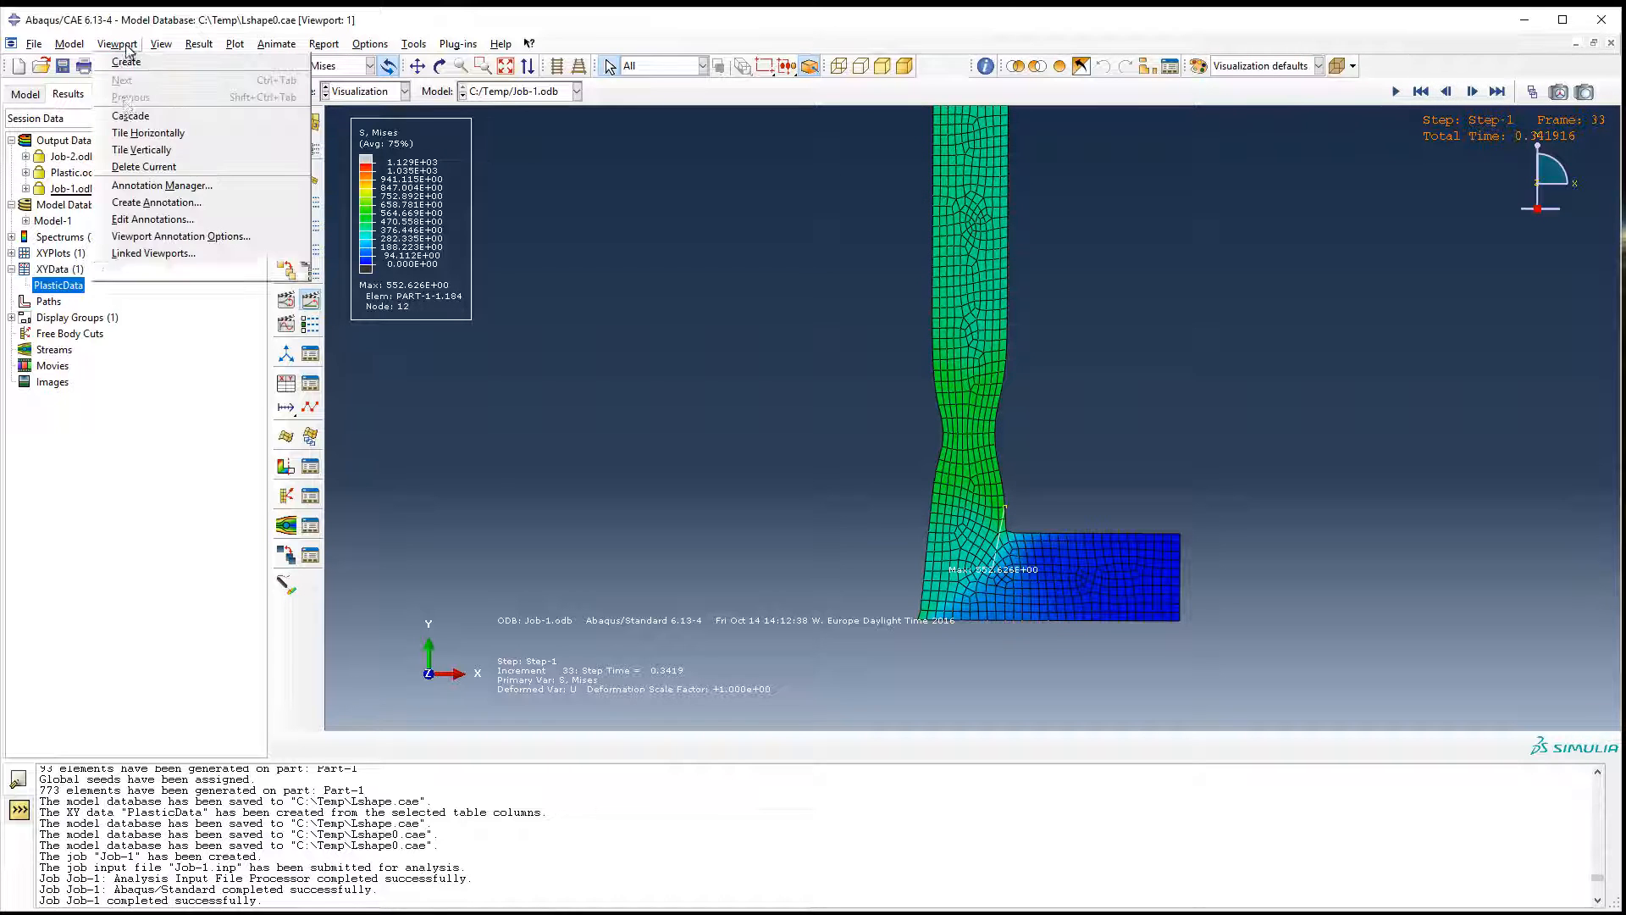
click(140, 237)
click(765, 222)
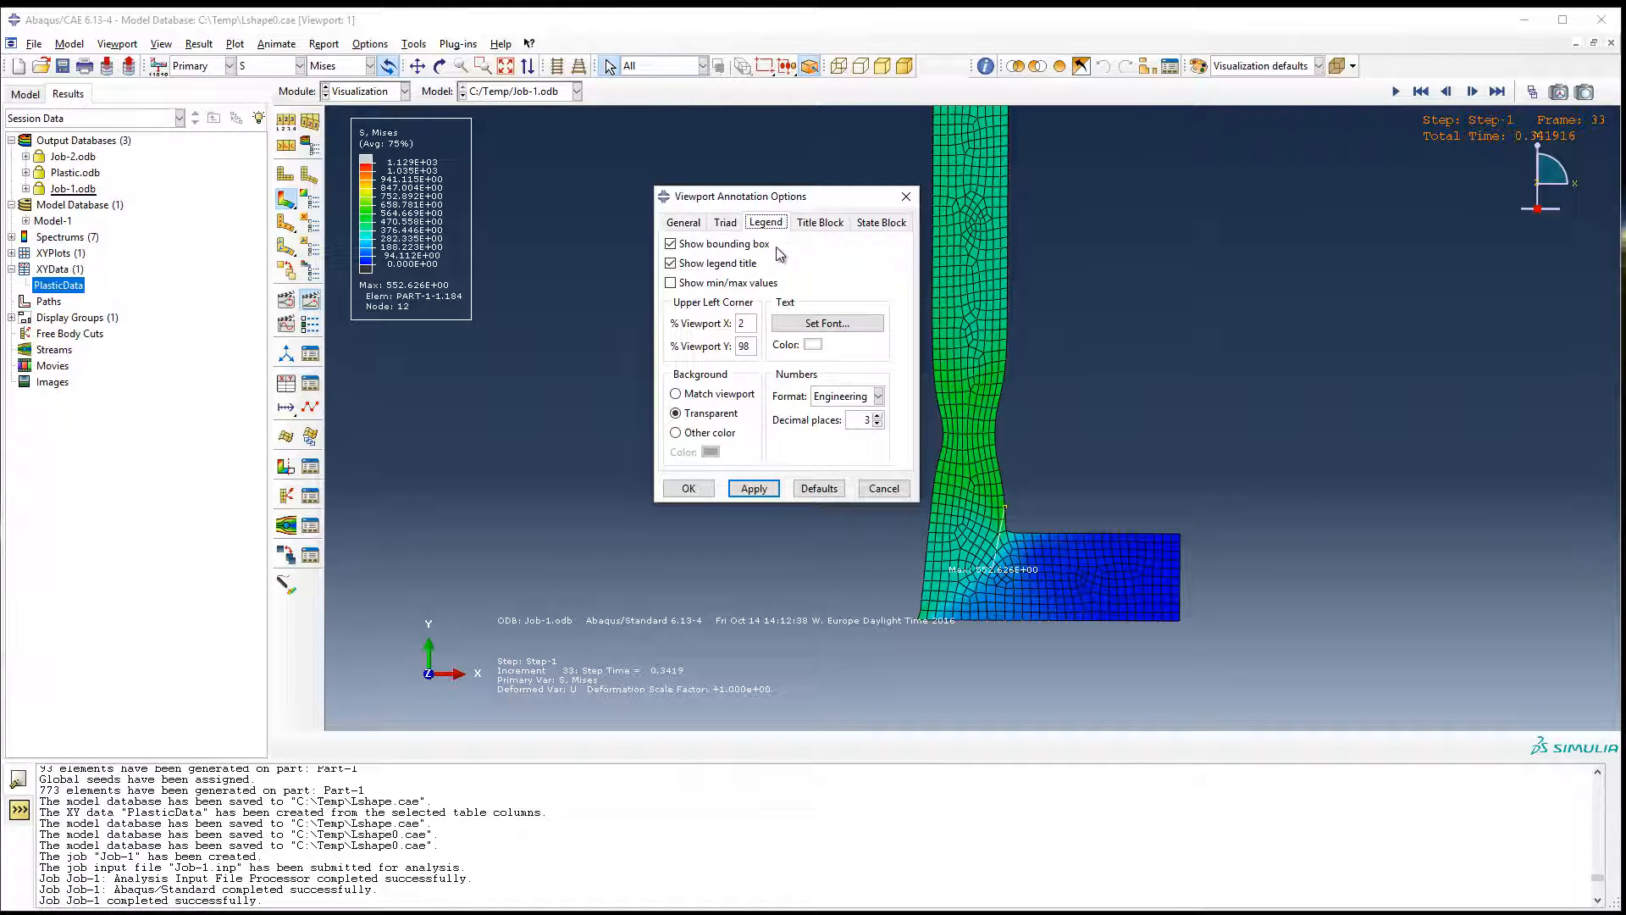
click(854, 396)
click(837, 448)
click(688, 488)
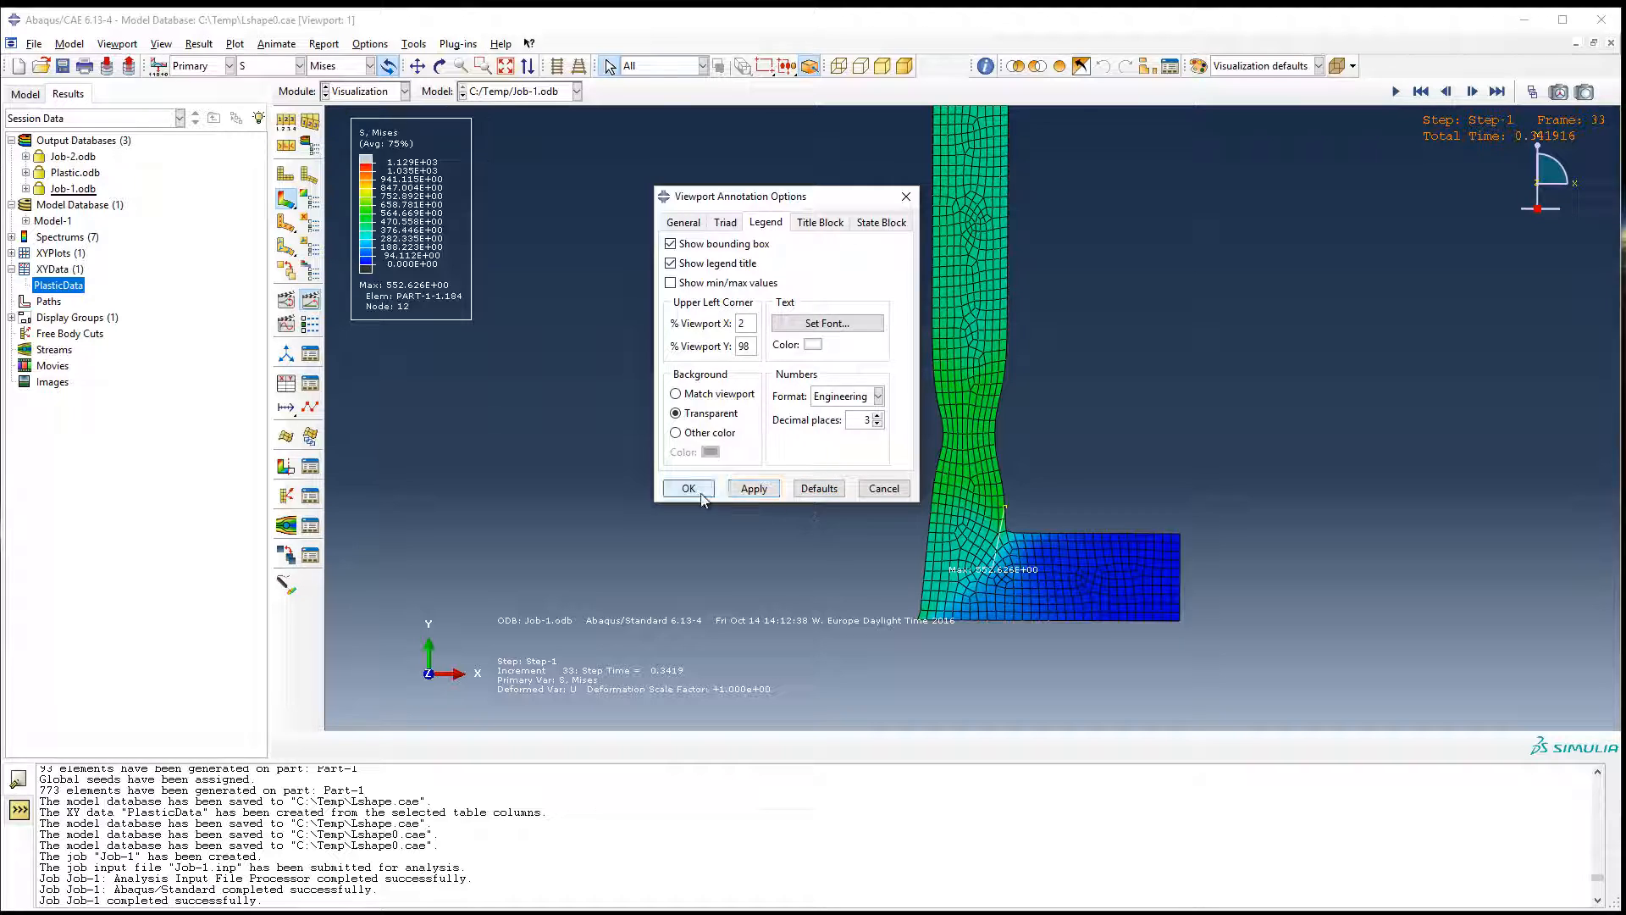
Set the contour plot's maximum limit to a specified value of 500 and apply it.
click(308, 201)
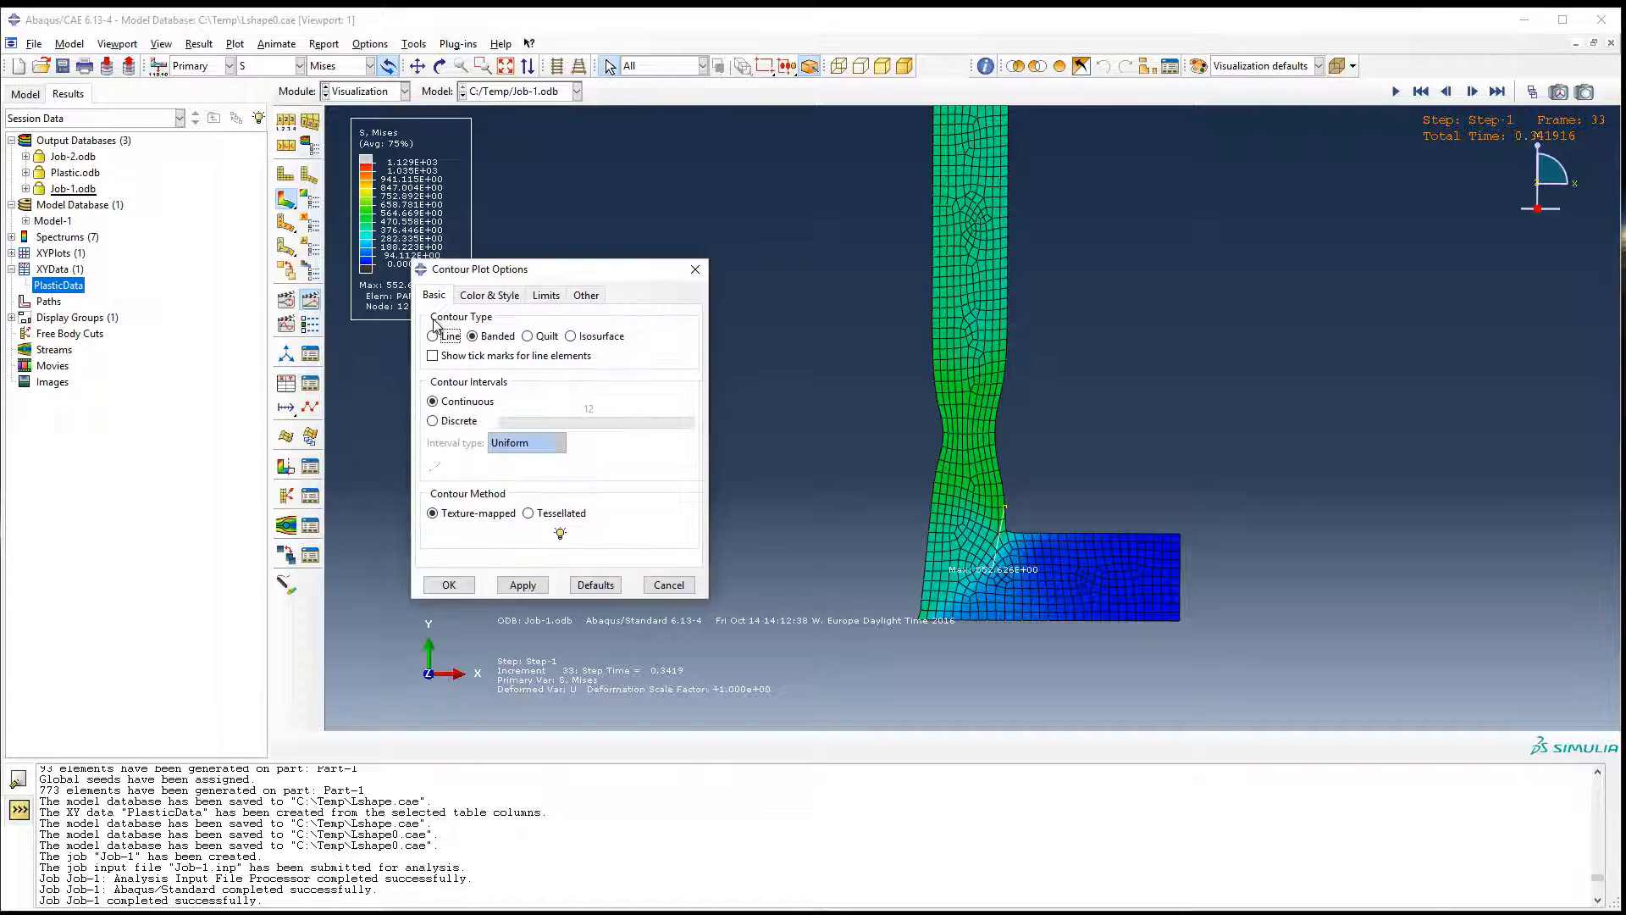
click(545, 295)
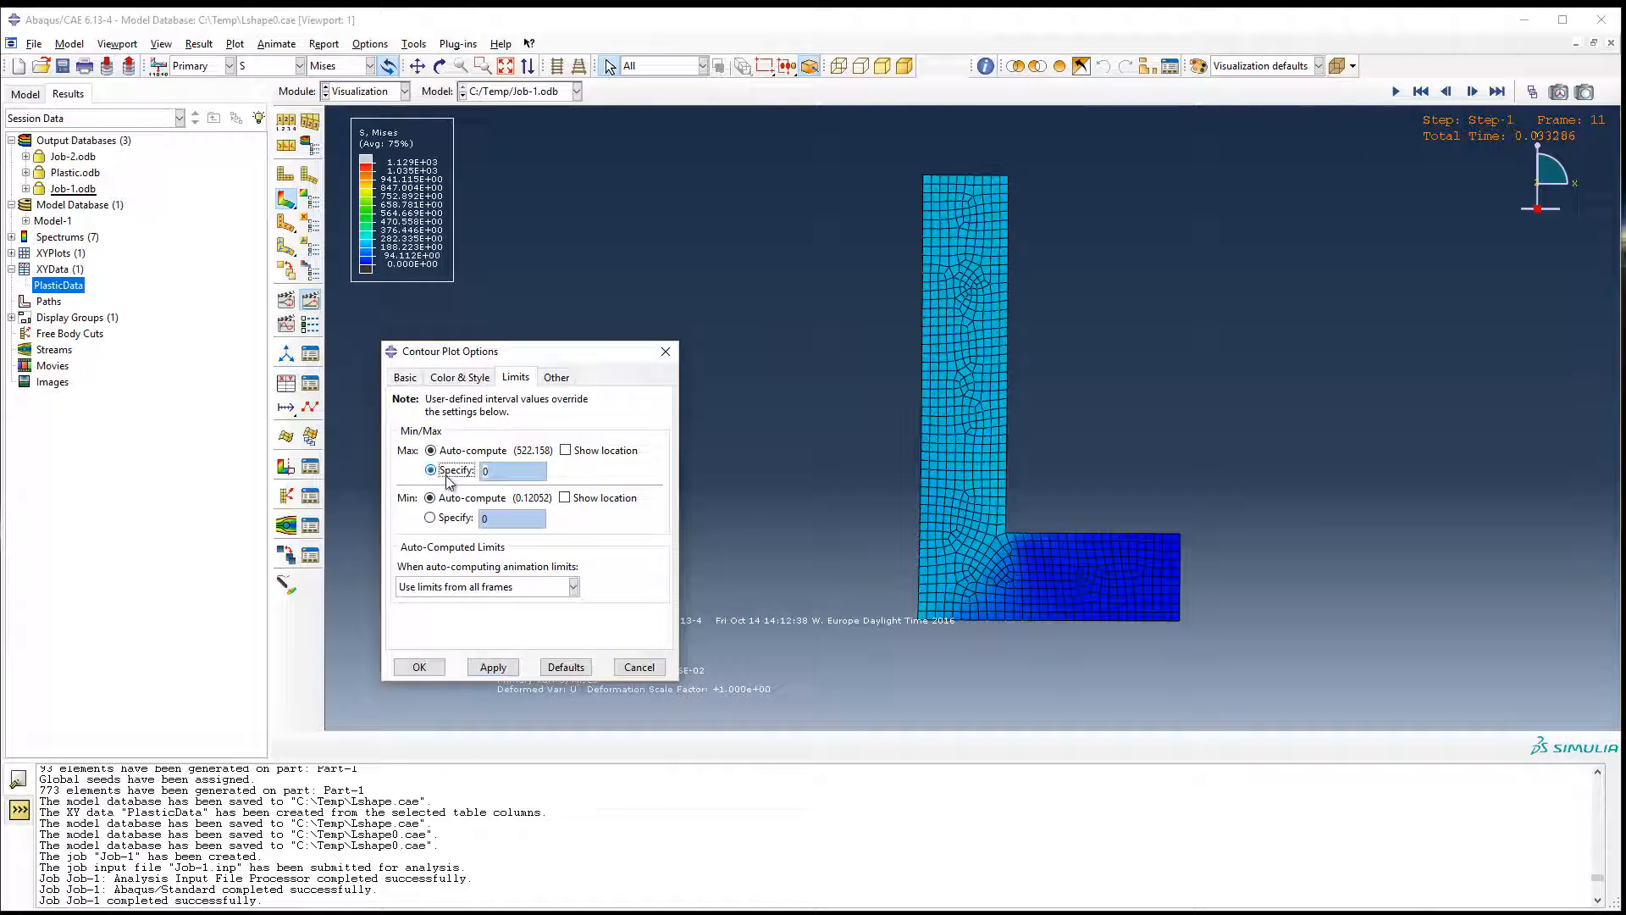
click(494, 473)
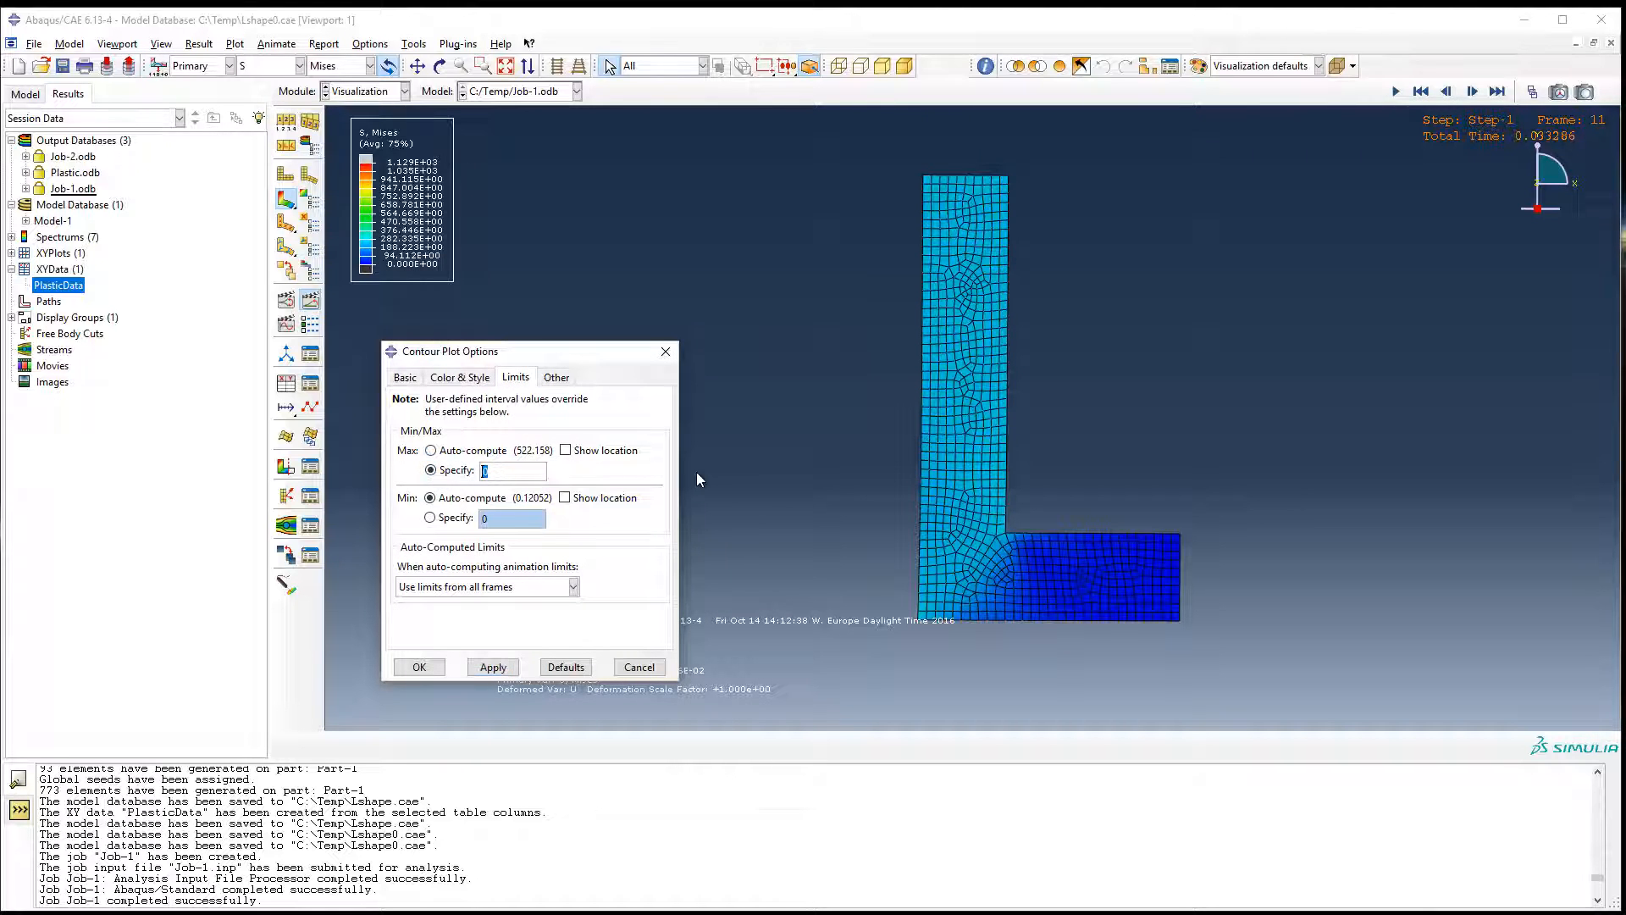
text(500)
click(493, 667)
Step the Mises stress contours forward frame by frame to frame 19.
click(1476, 92)
click(1476, 91)
click(1475, 91)
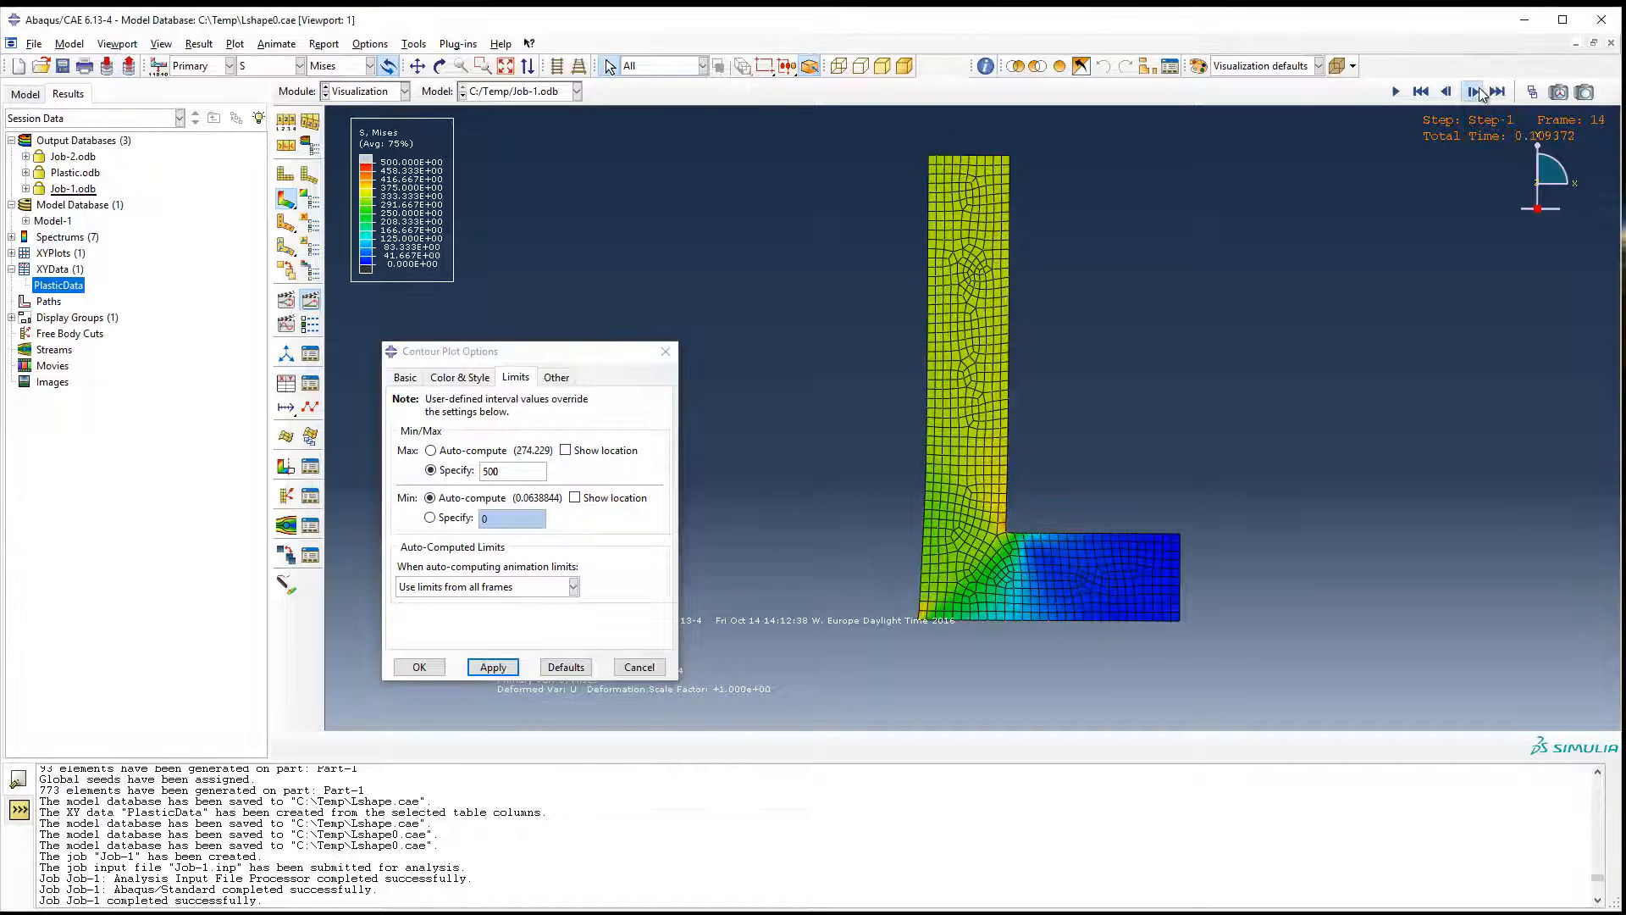
click(1476, 91)
click(1476, 92)
click(1475, 92)
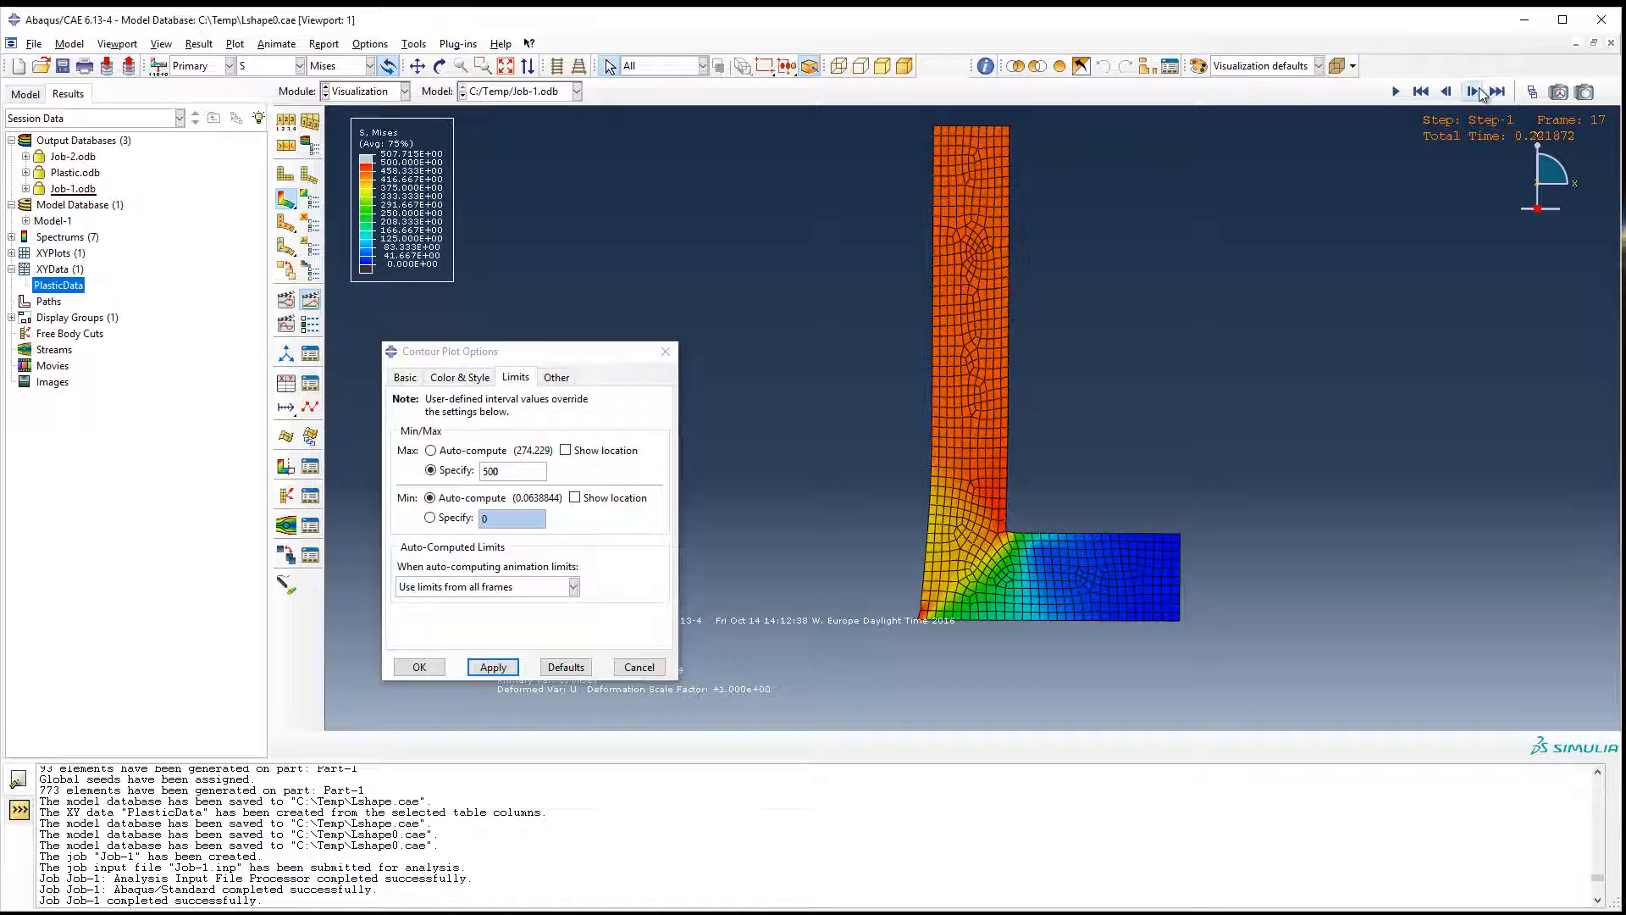
click(1475, 91)
click(1475, 92)
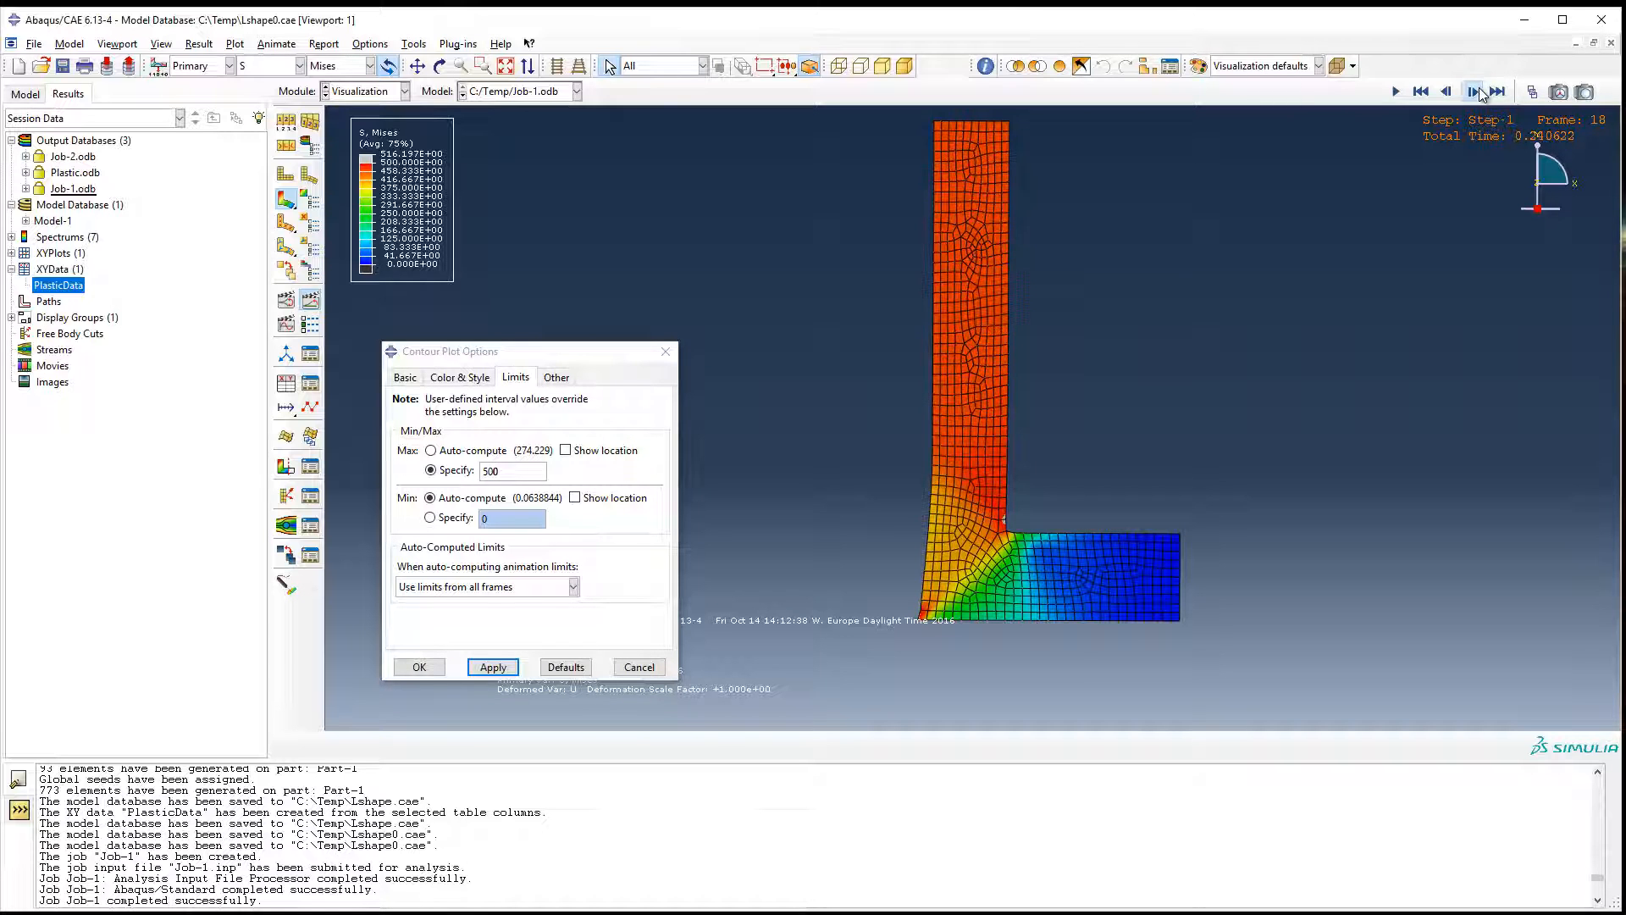
Show the location of the maximum Mises stress on the contour plot and examine the inner corner.
click(566, 450)
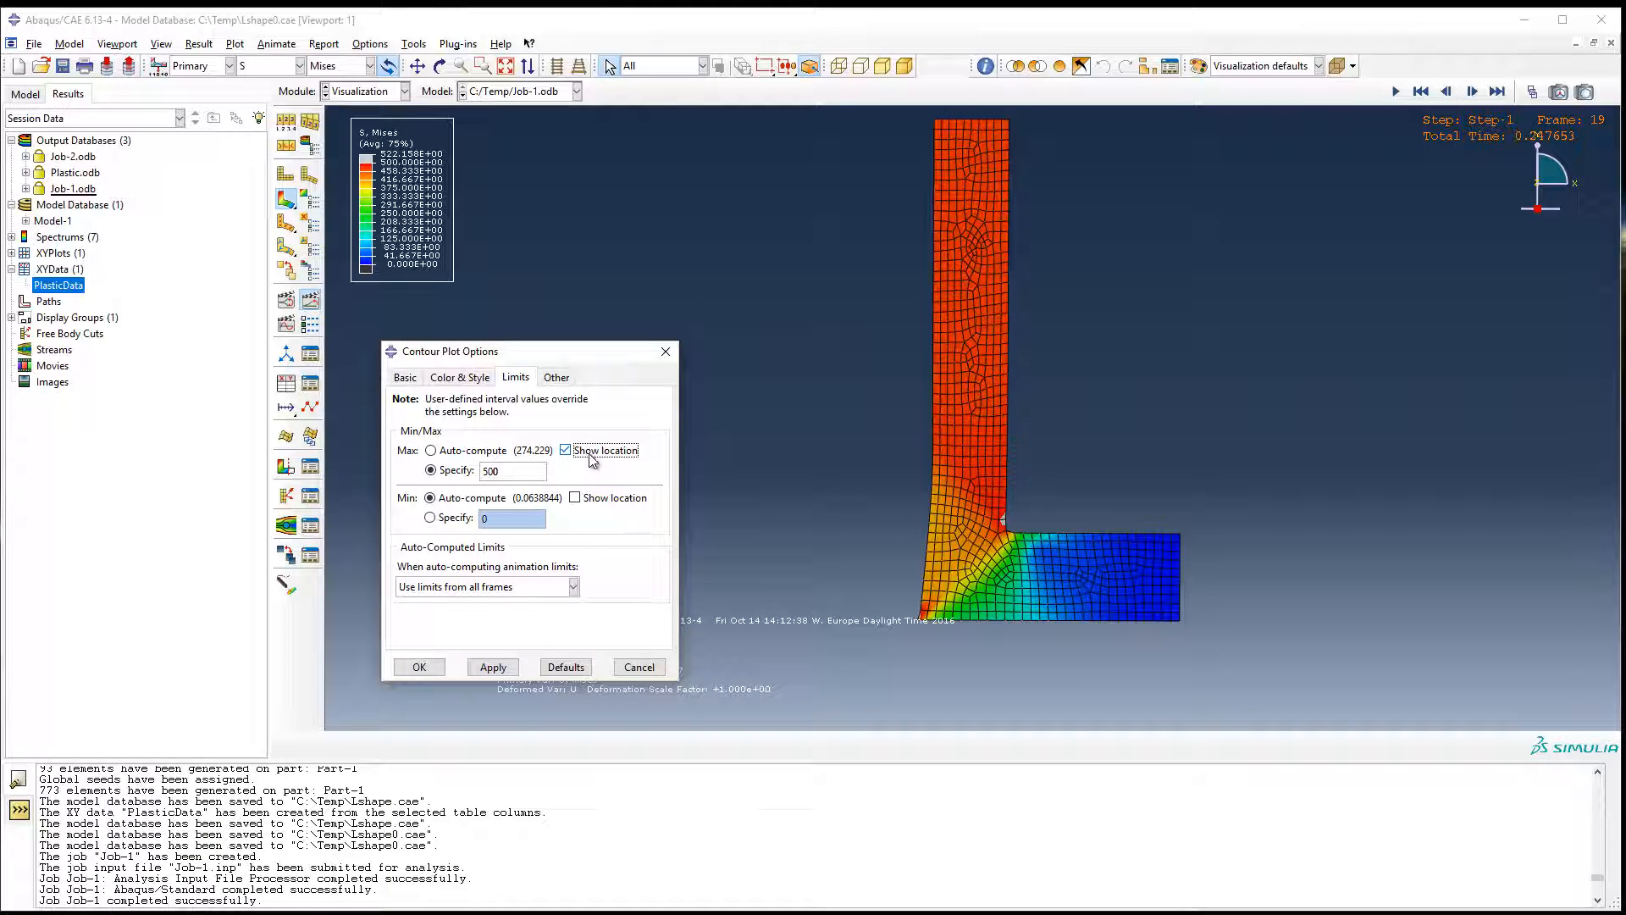
click(493, 667)
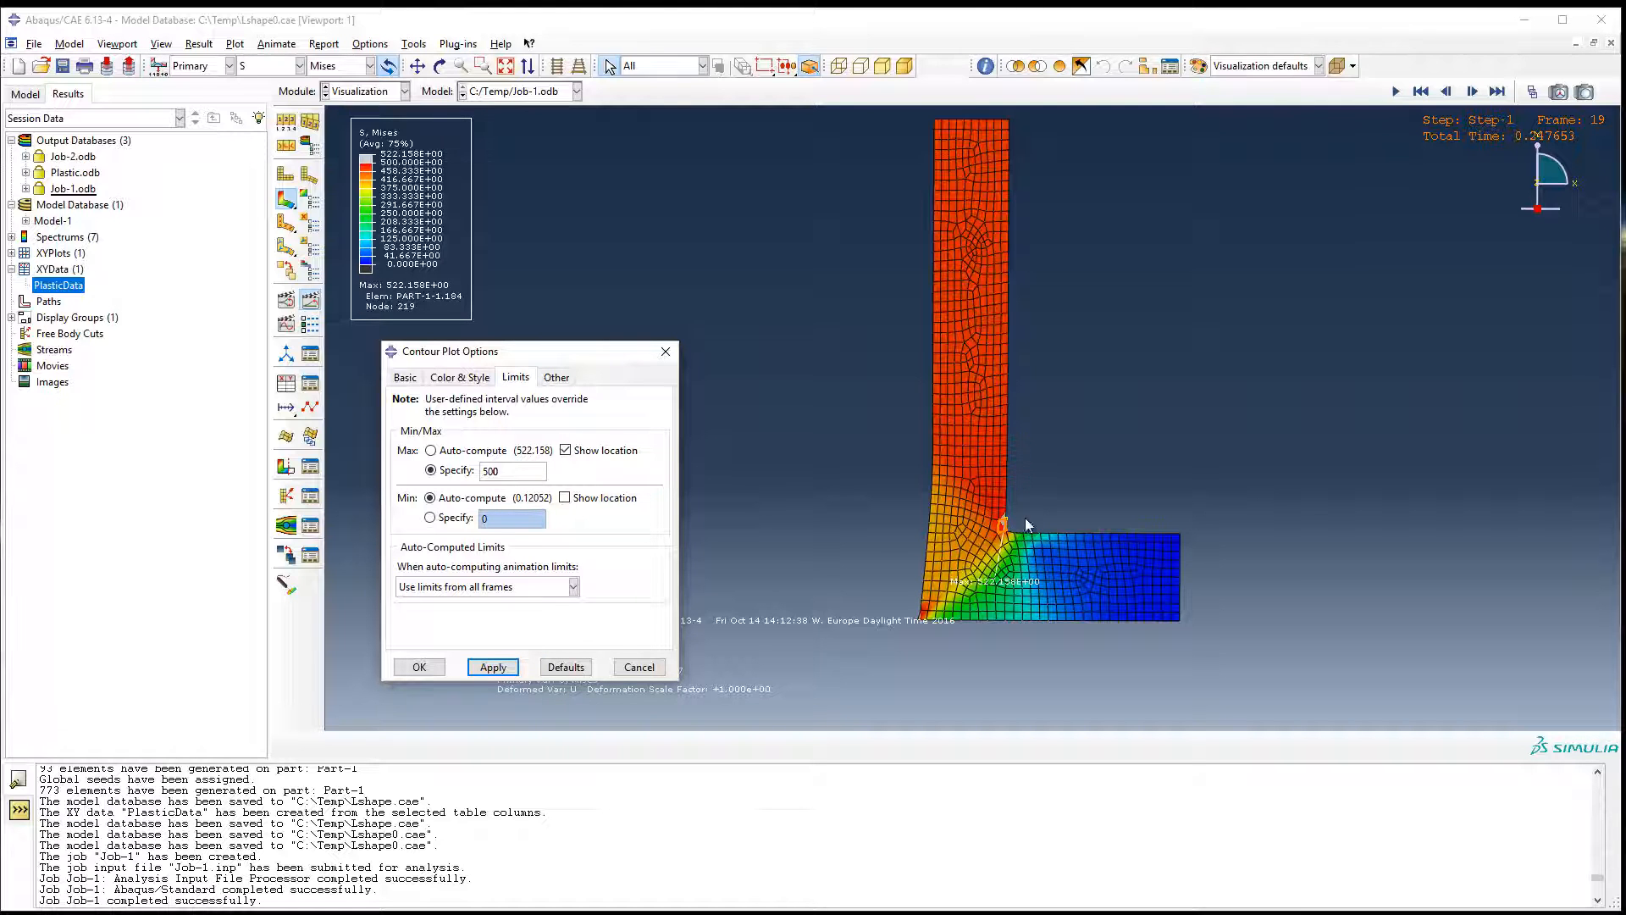
scroll(1017, 531, up, 5)
scroll(980, 498, down, 2)
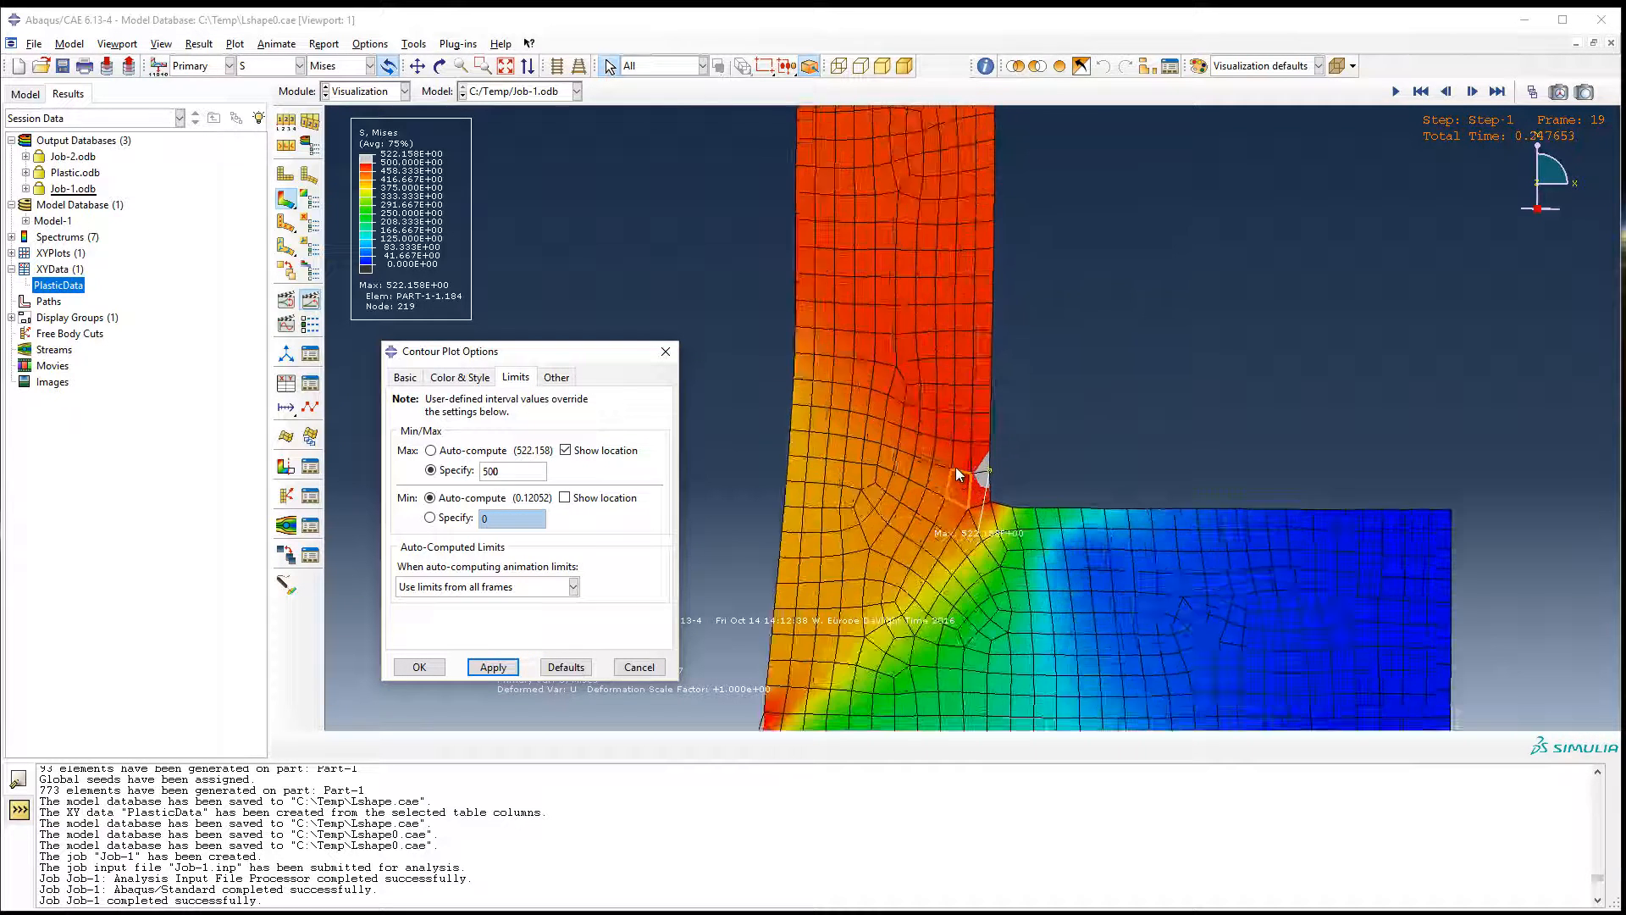
Step the stress results back to frame 12, forward to frame 15, and back to frame 14.
click(1446, 92)
click(1445, 93)
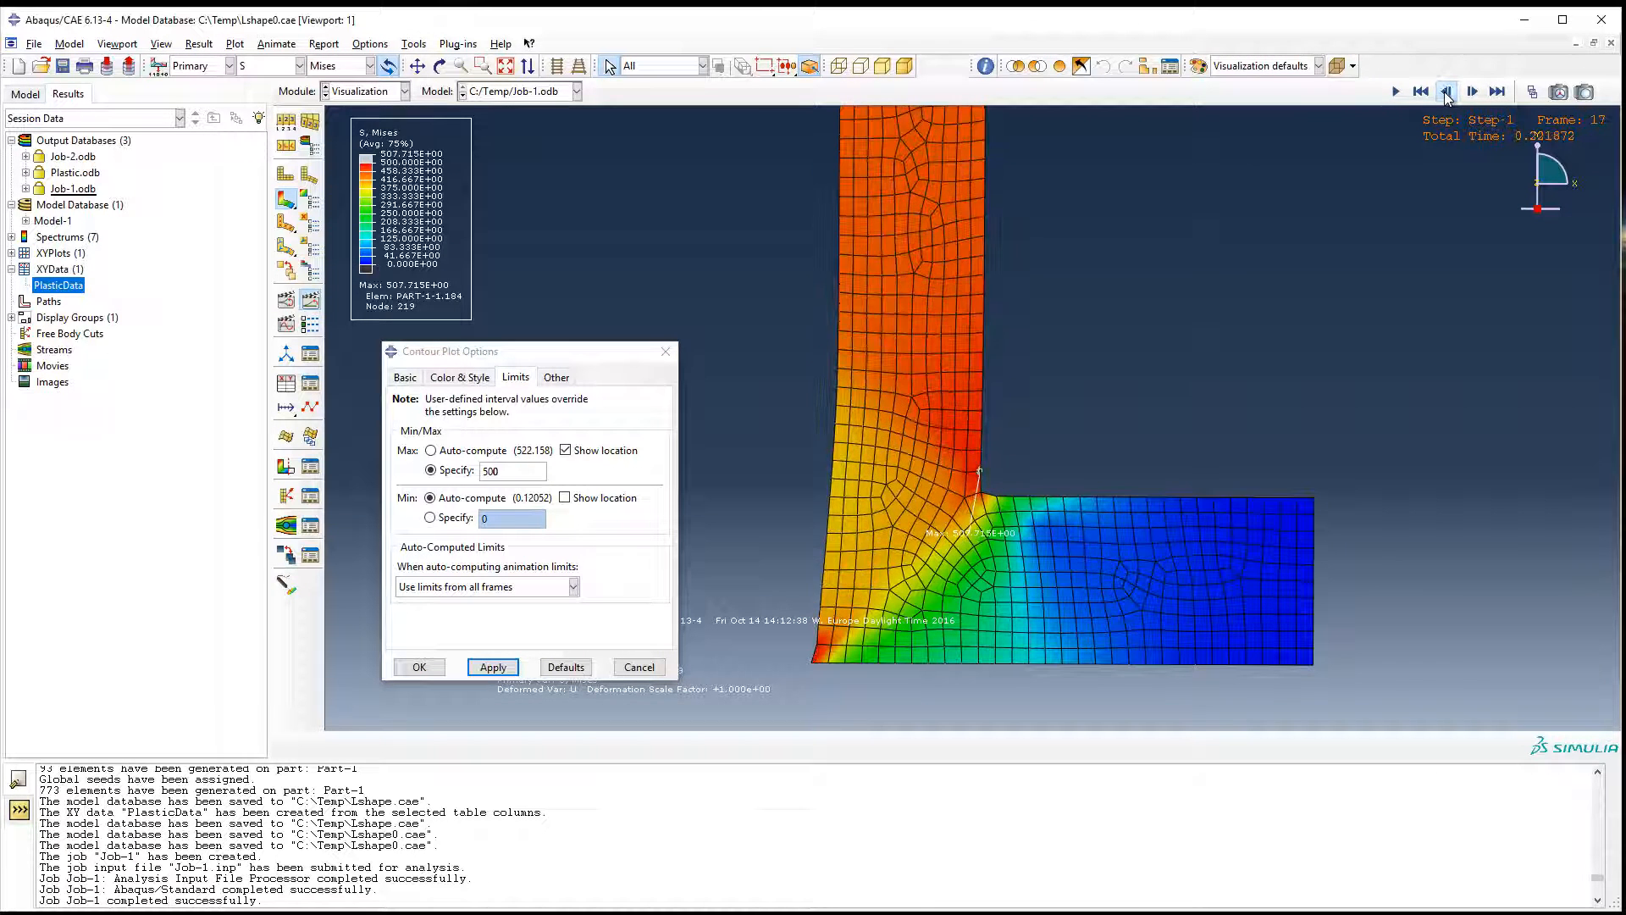
click(1446, 92)
click(1446, 92)
click(1446, 92)
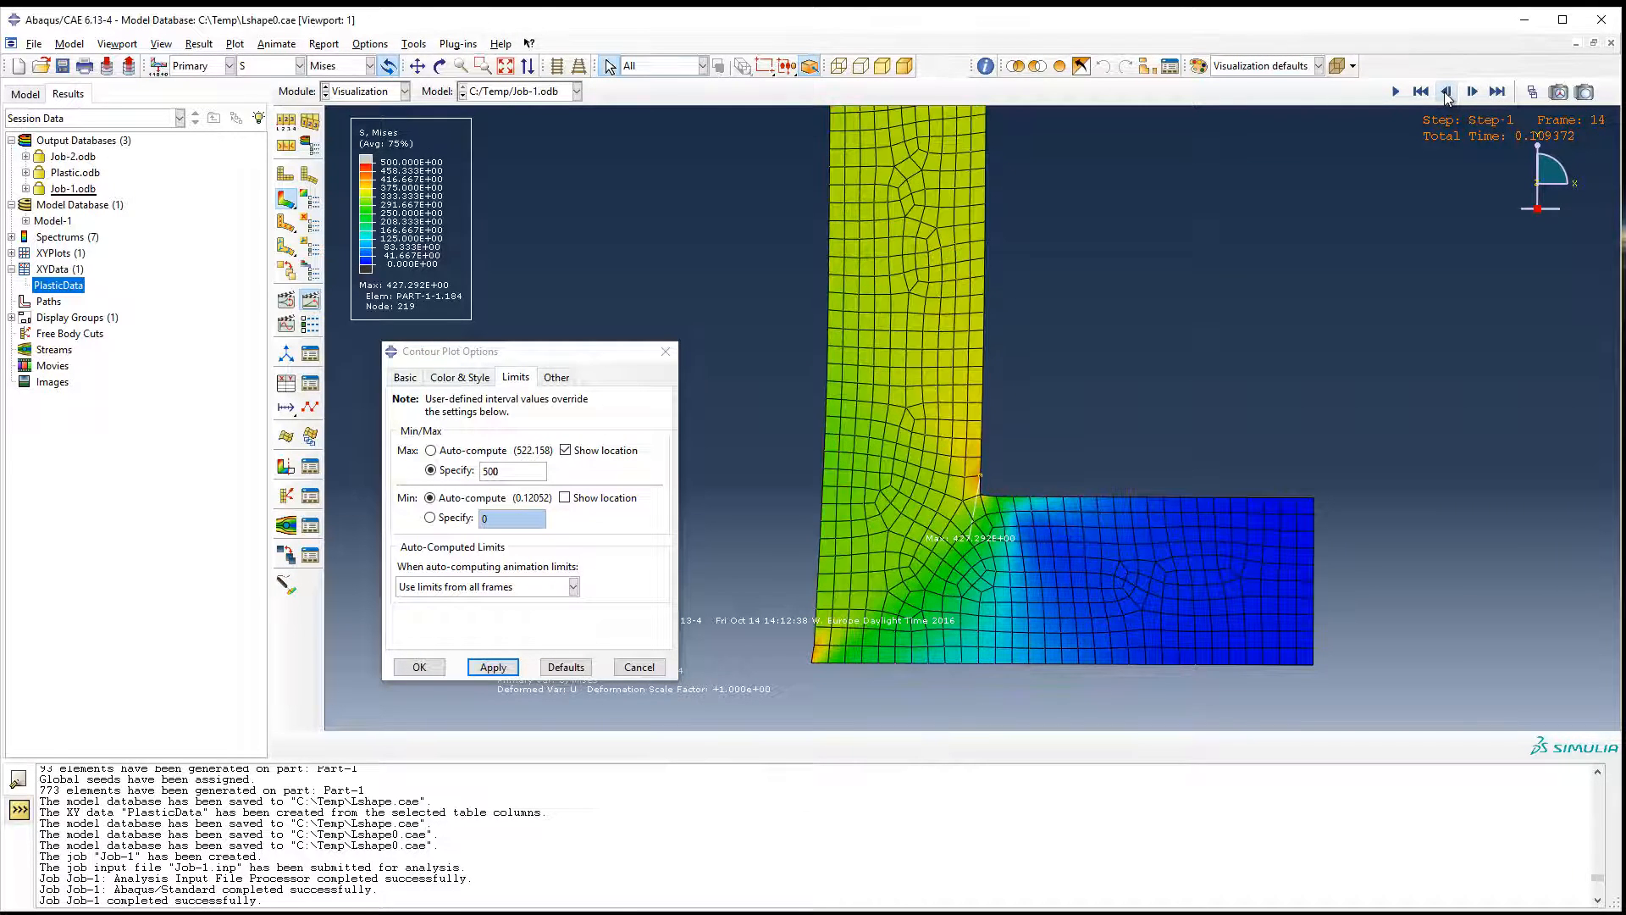
click(1446, 93)
click(1446, 92)
click(1472, 92)
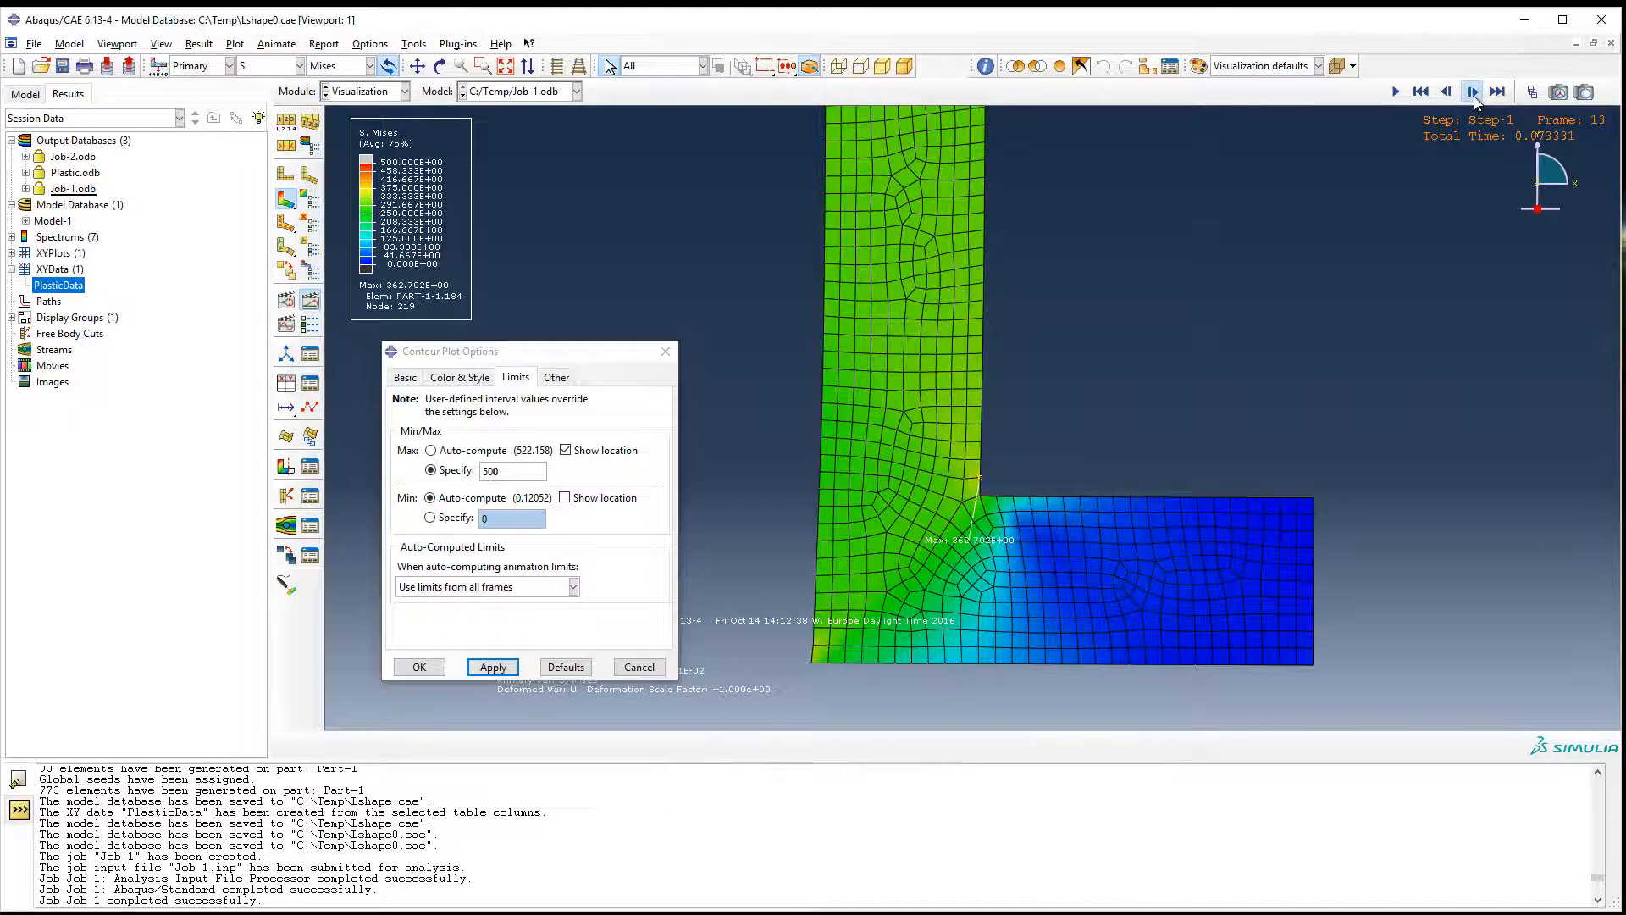
click(1472, 93)
click(1472, 92)
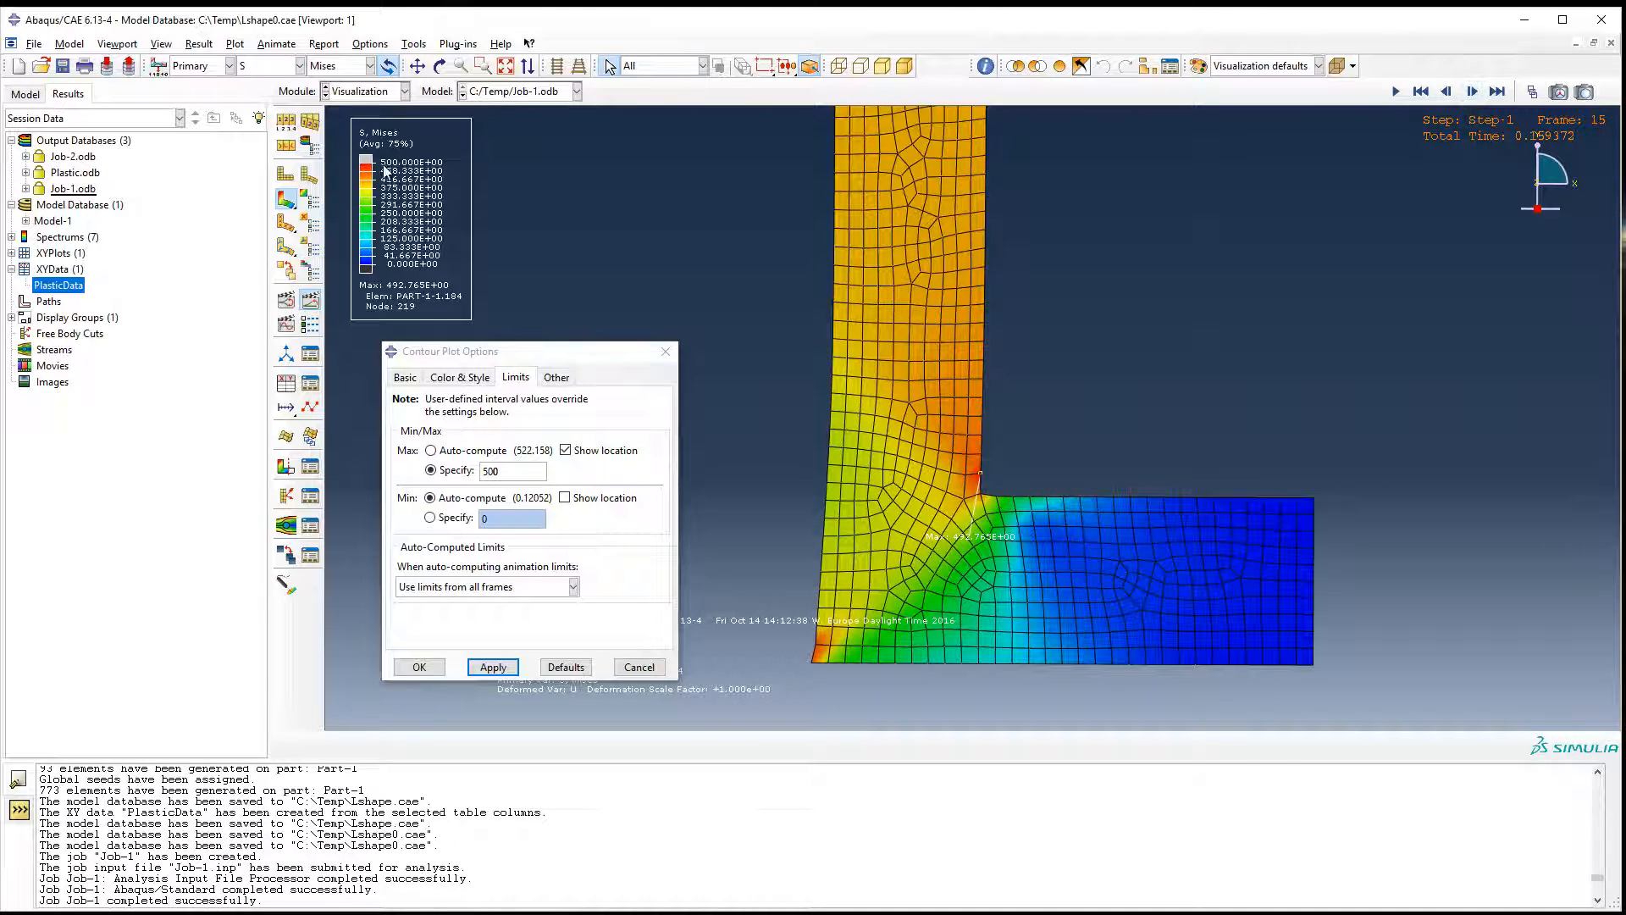
click(1446, 92)
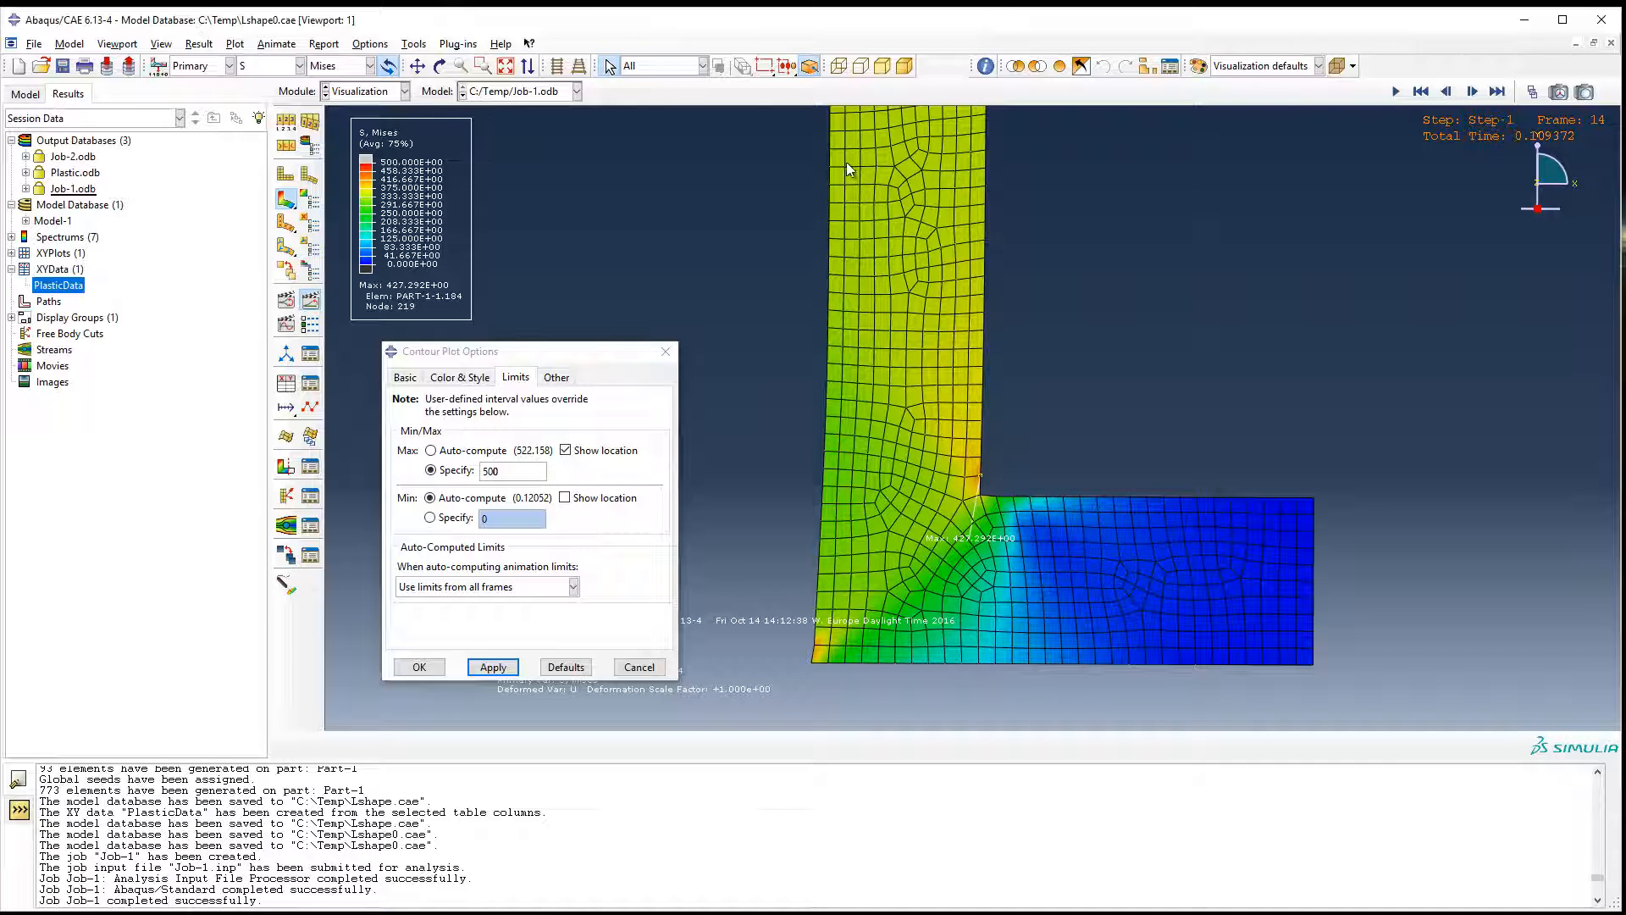
Step the stress results forward to frame 27 to follow the region exceeding the 500 limit.
click(1482, 95)
click(1481, 95)
click(1482, 95)
click(1482, 95)
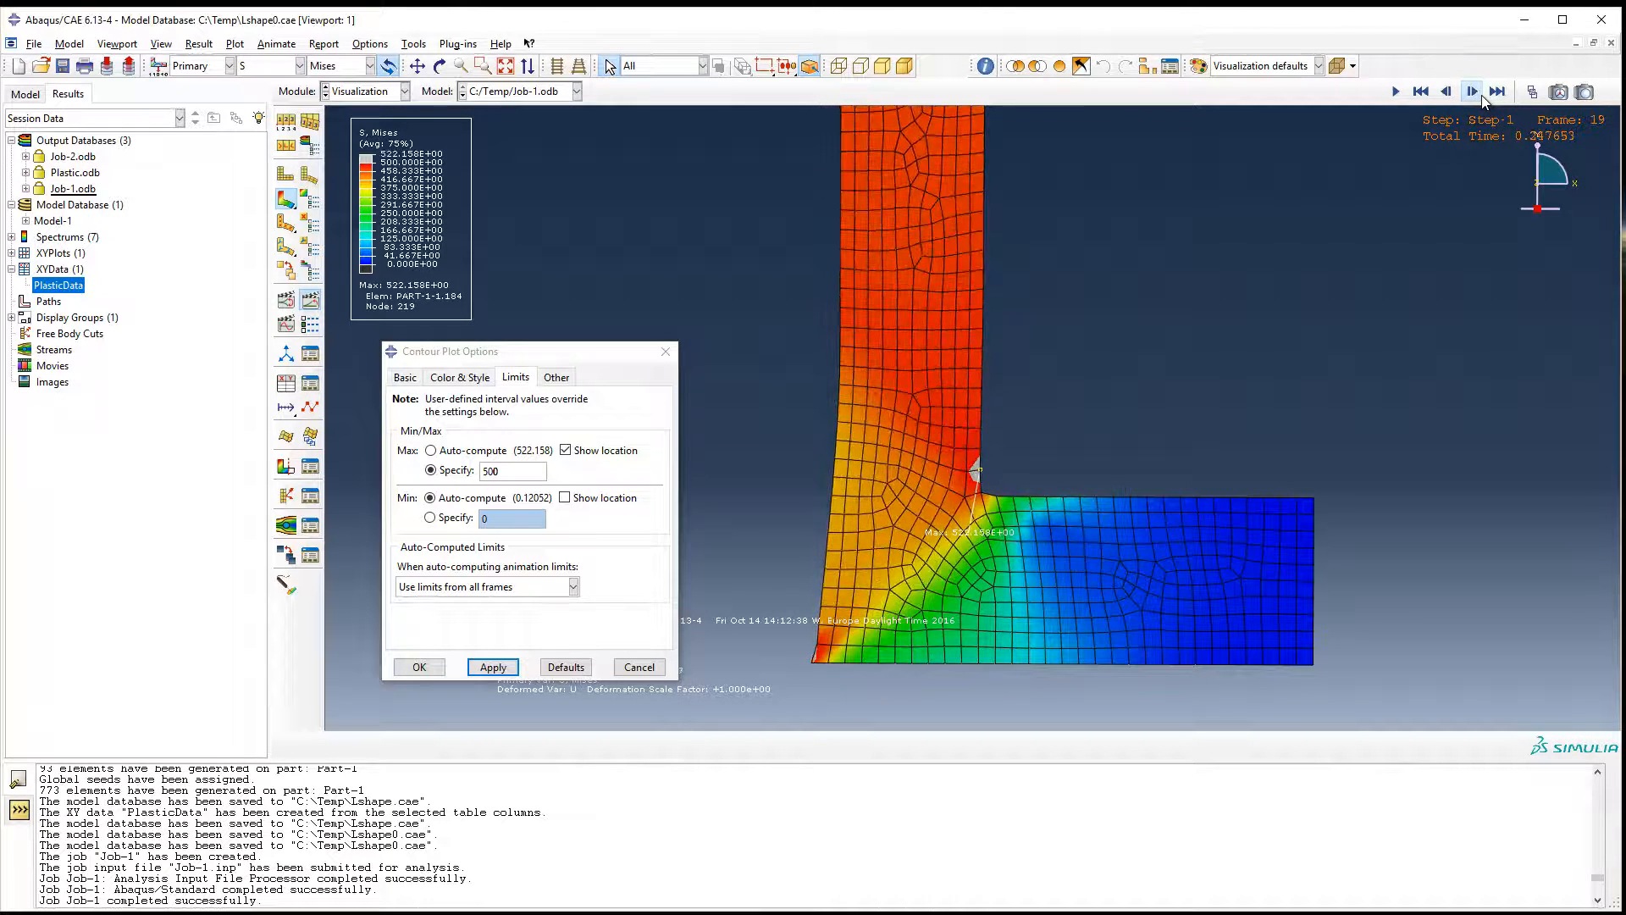
click(1482, 95)
click(1473, 93)
click(1476, 95)
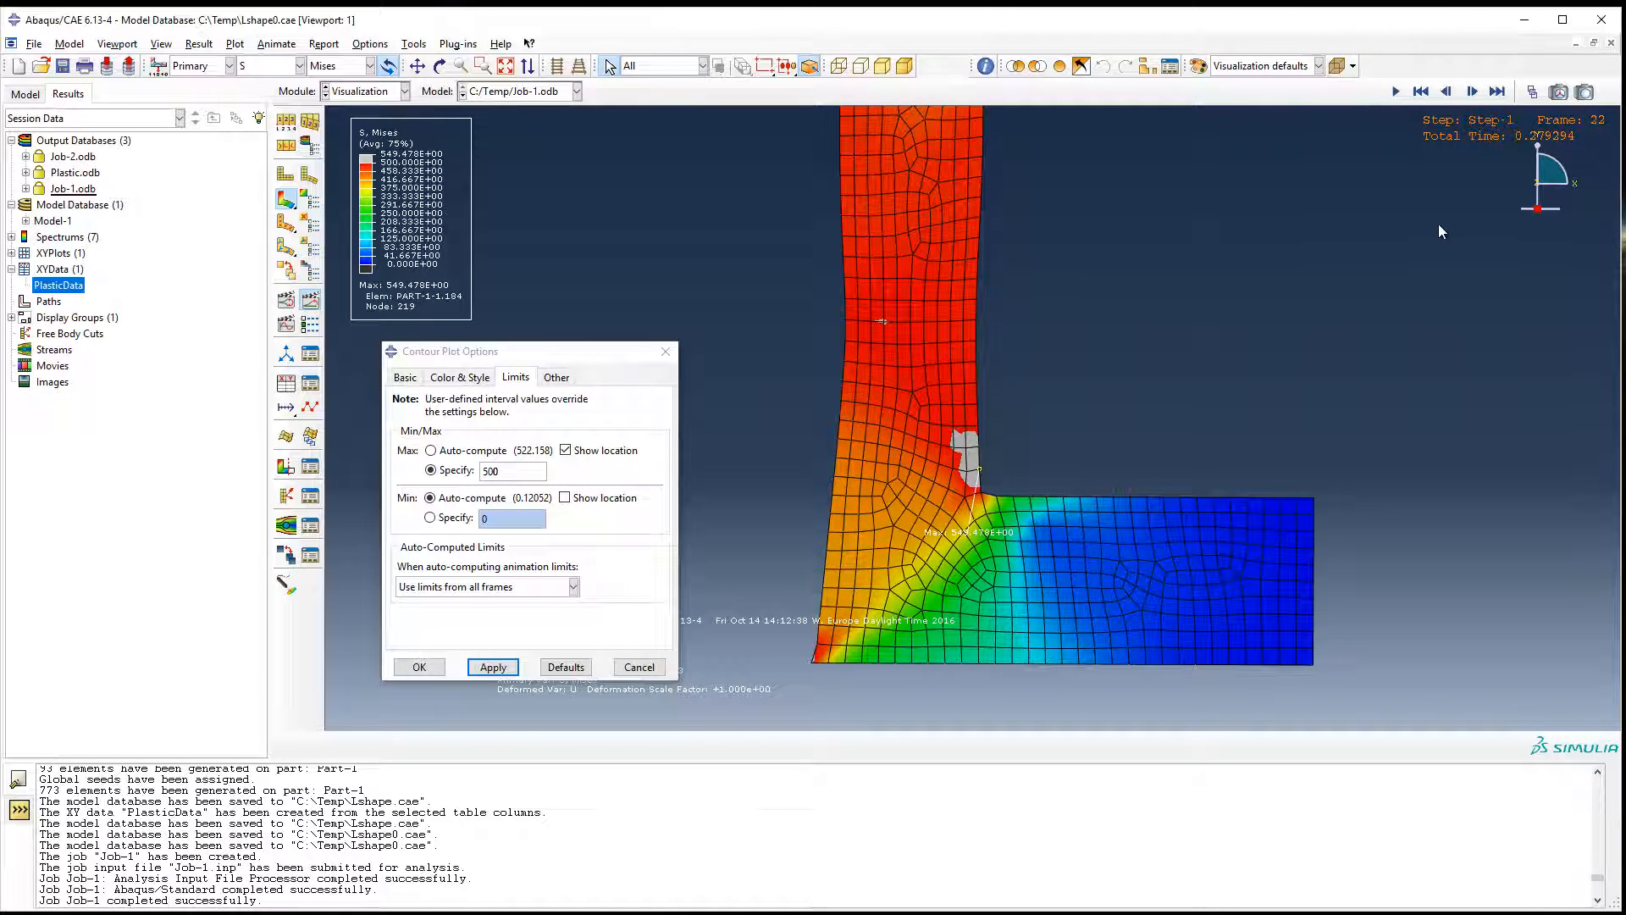
click(1474, 94)
click(1474, 93)
click(1474, 93)
click(1474, 93)
click(1473, 93)
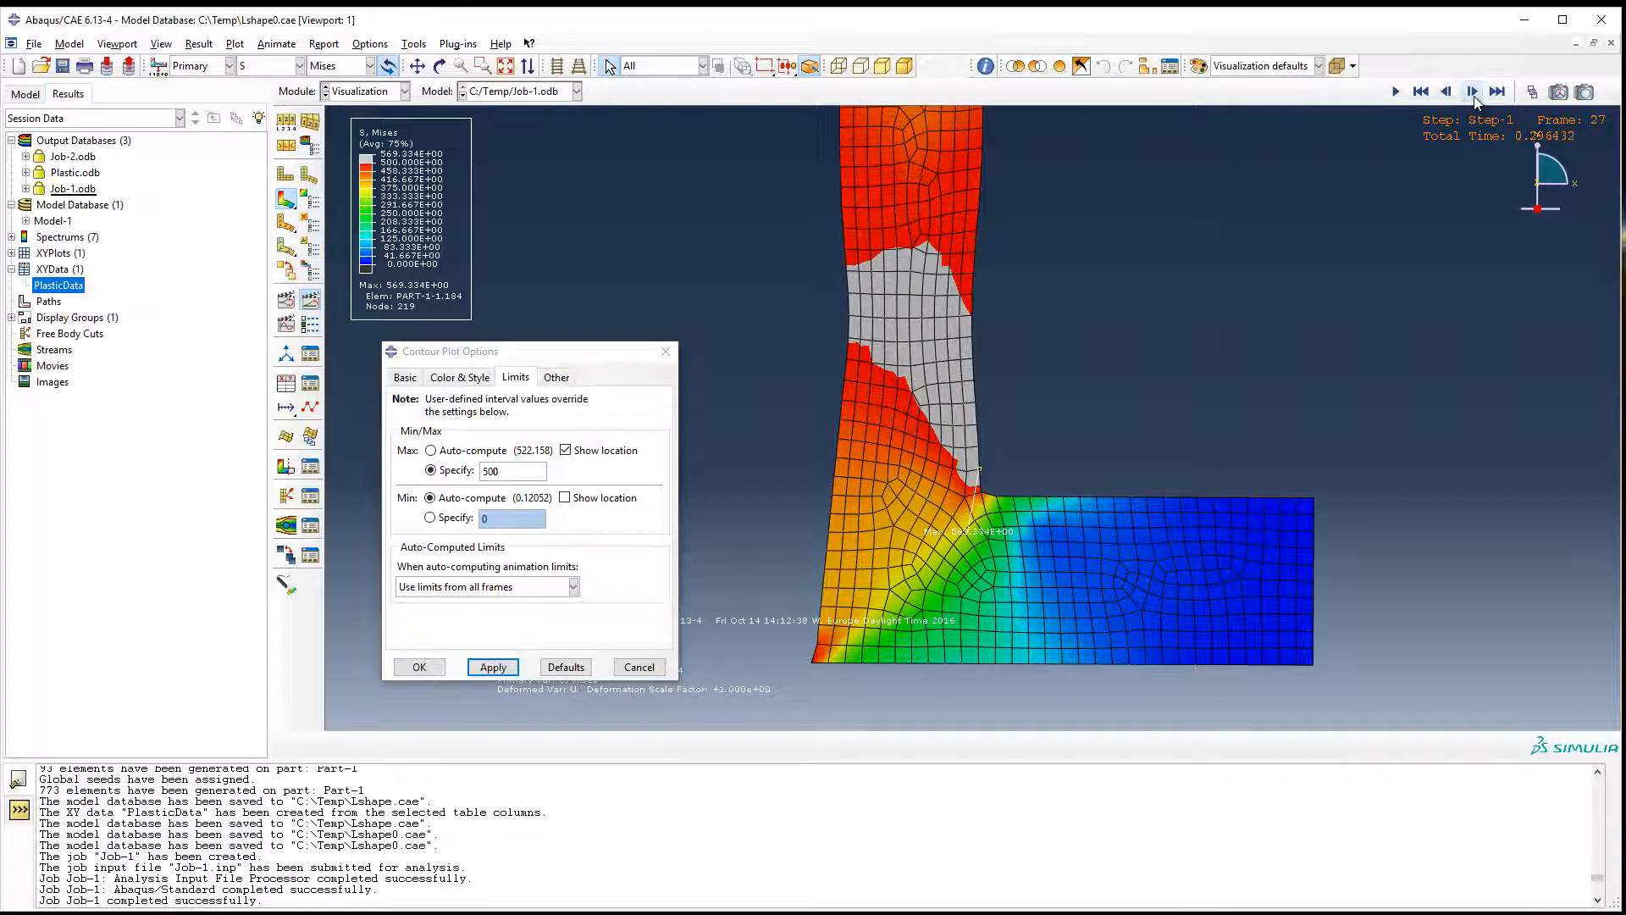
Step the stress results back from frame 27 to frame 19, rechecking the frames around 24 and 25.
click(1447, 93)
click(1447, 92)
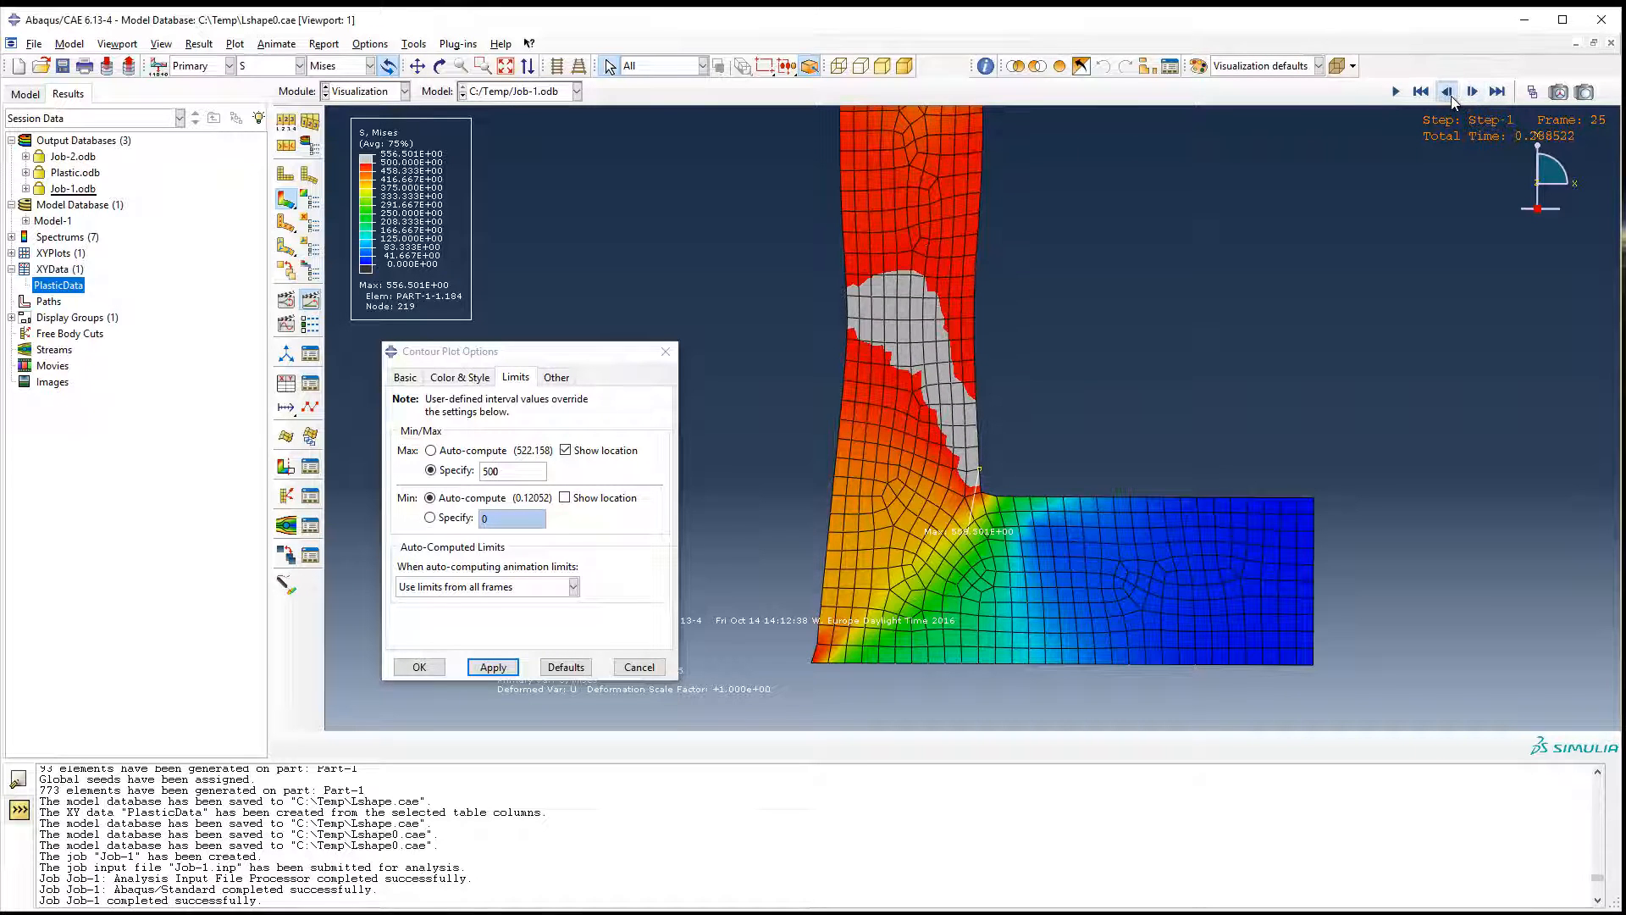
click(1447, 92)
click(1470, 97)
click(1446, 93)
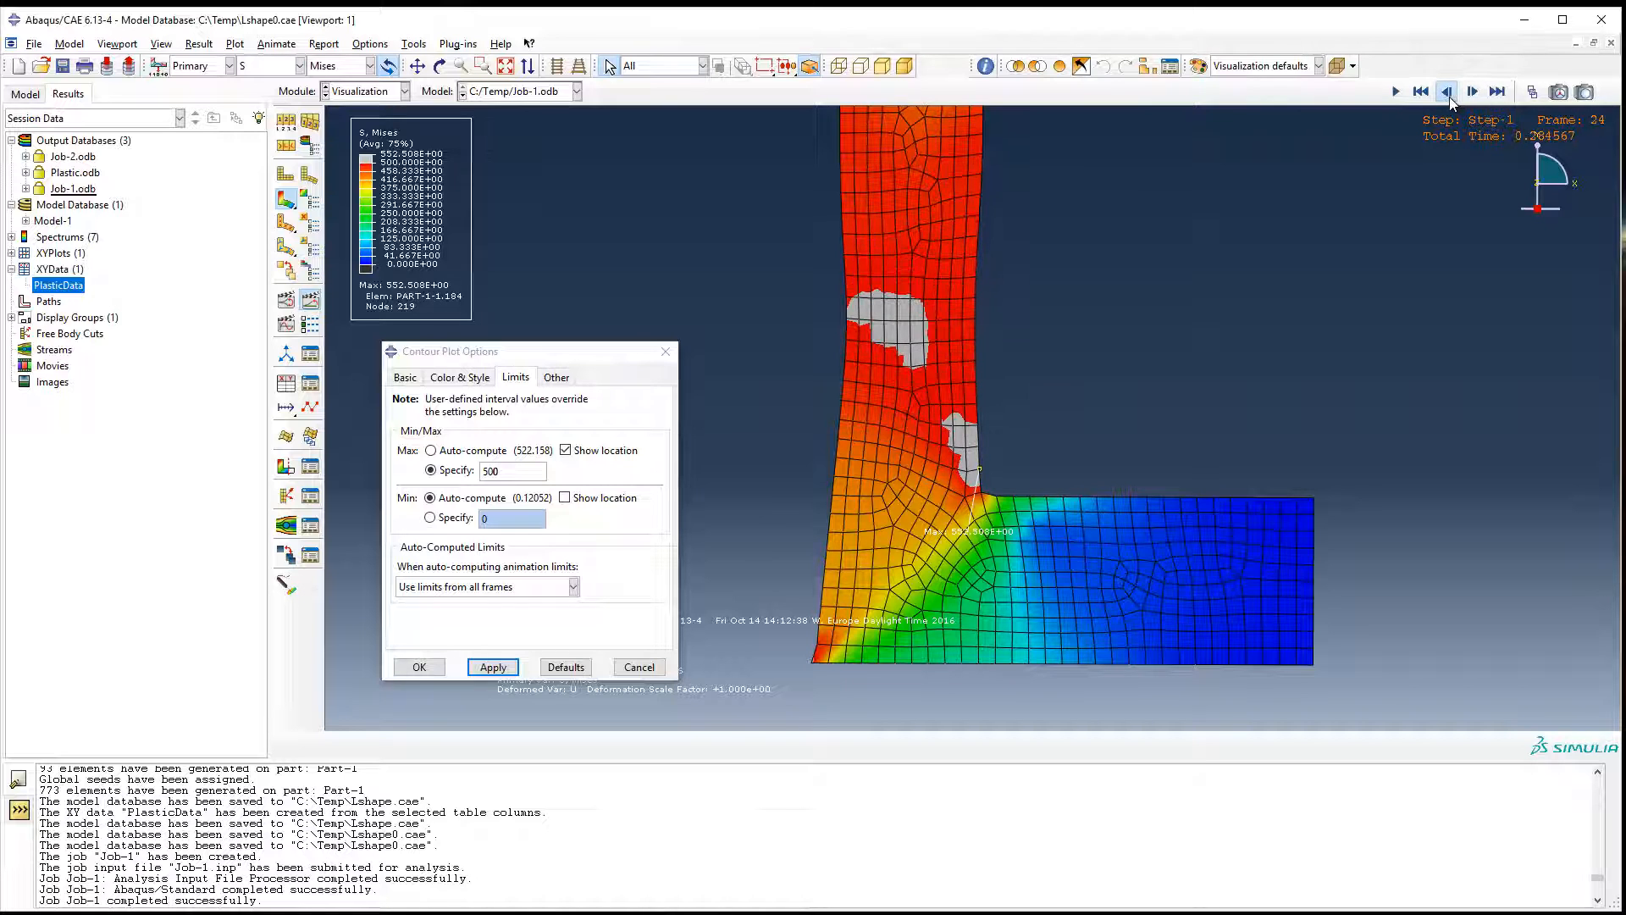
click(1447, 93)
click(1447, 92)
click(1447, 92)
click(1446, 93)
click(1447, 92)
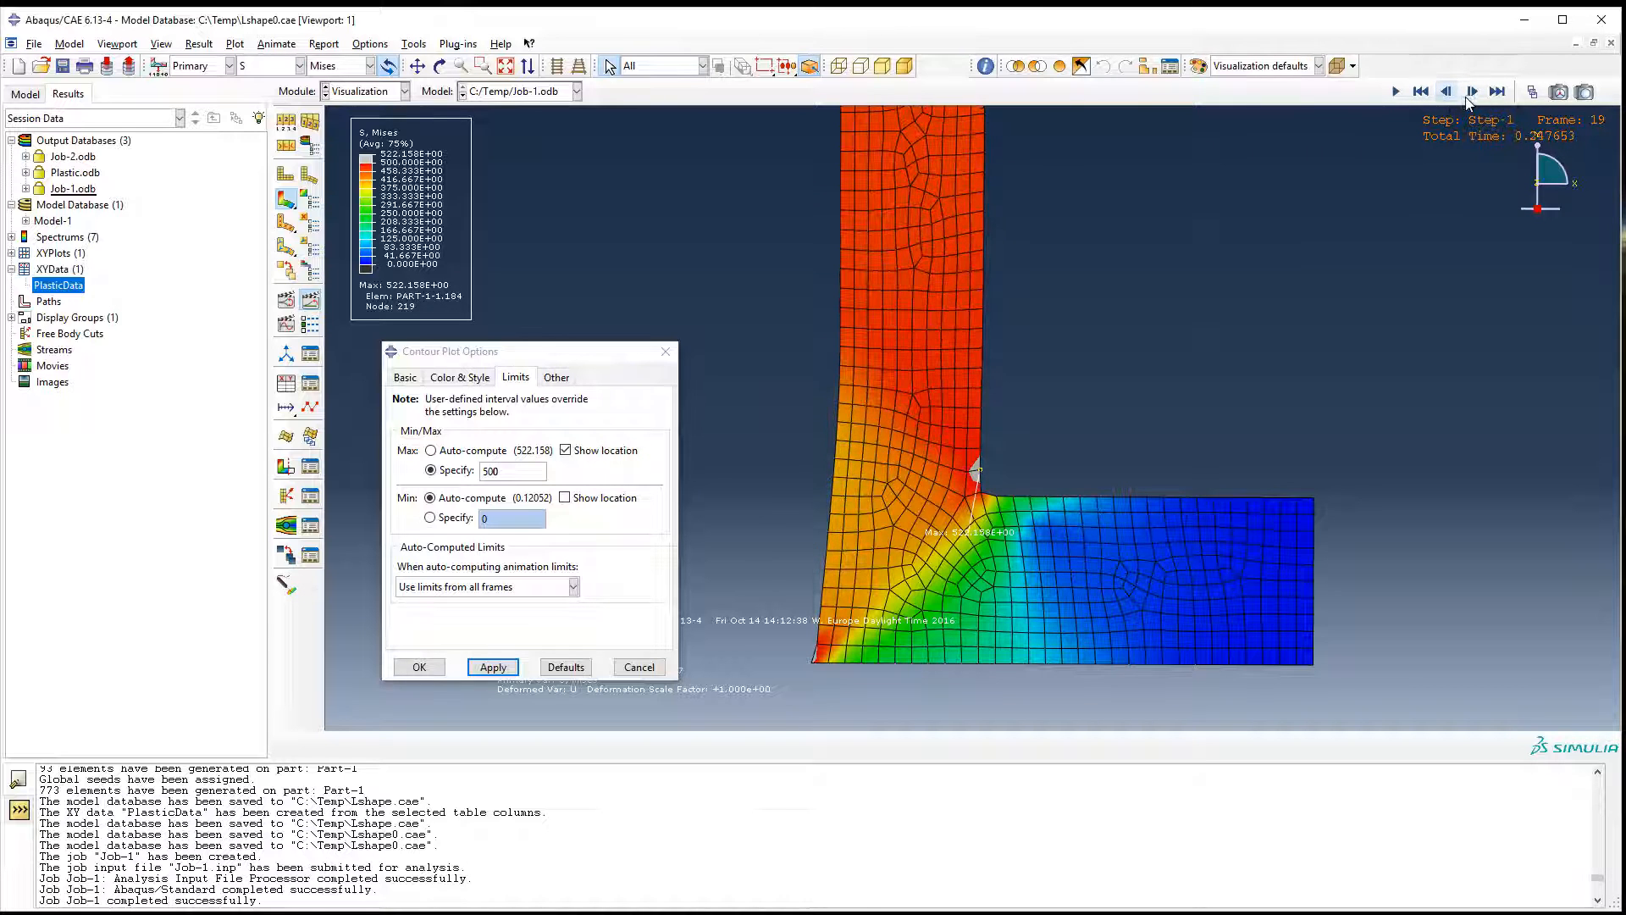
Step forward to frame 25, back to frame 21, and forward to frame 24 to examine where necking starts.
click(1472, 92)
click(1472, 92)
click(1472, 92)
click(1472, 92)
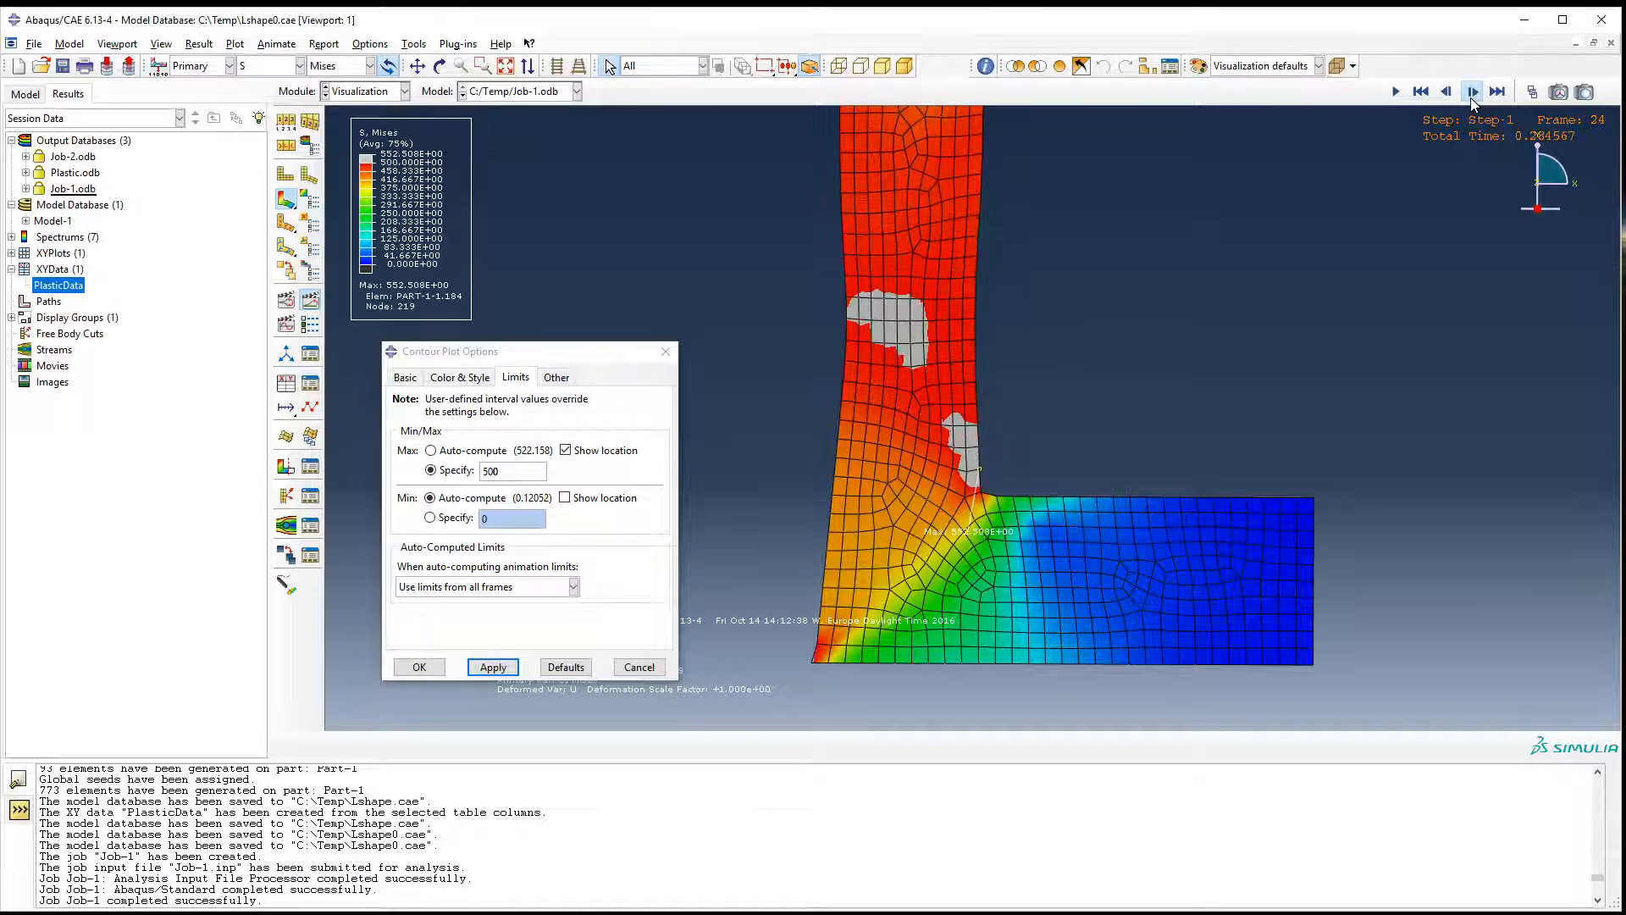
click(1472, 92)
click(1472, 93)
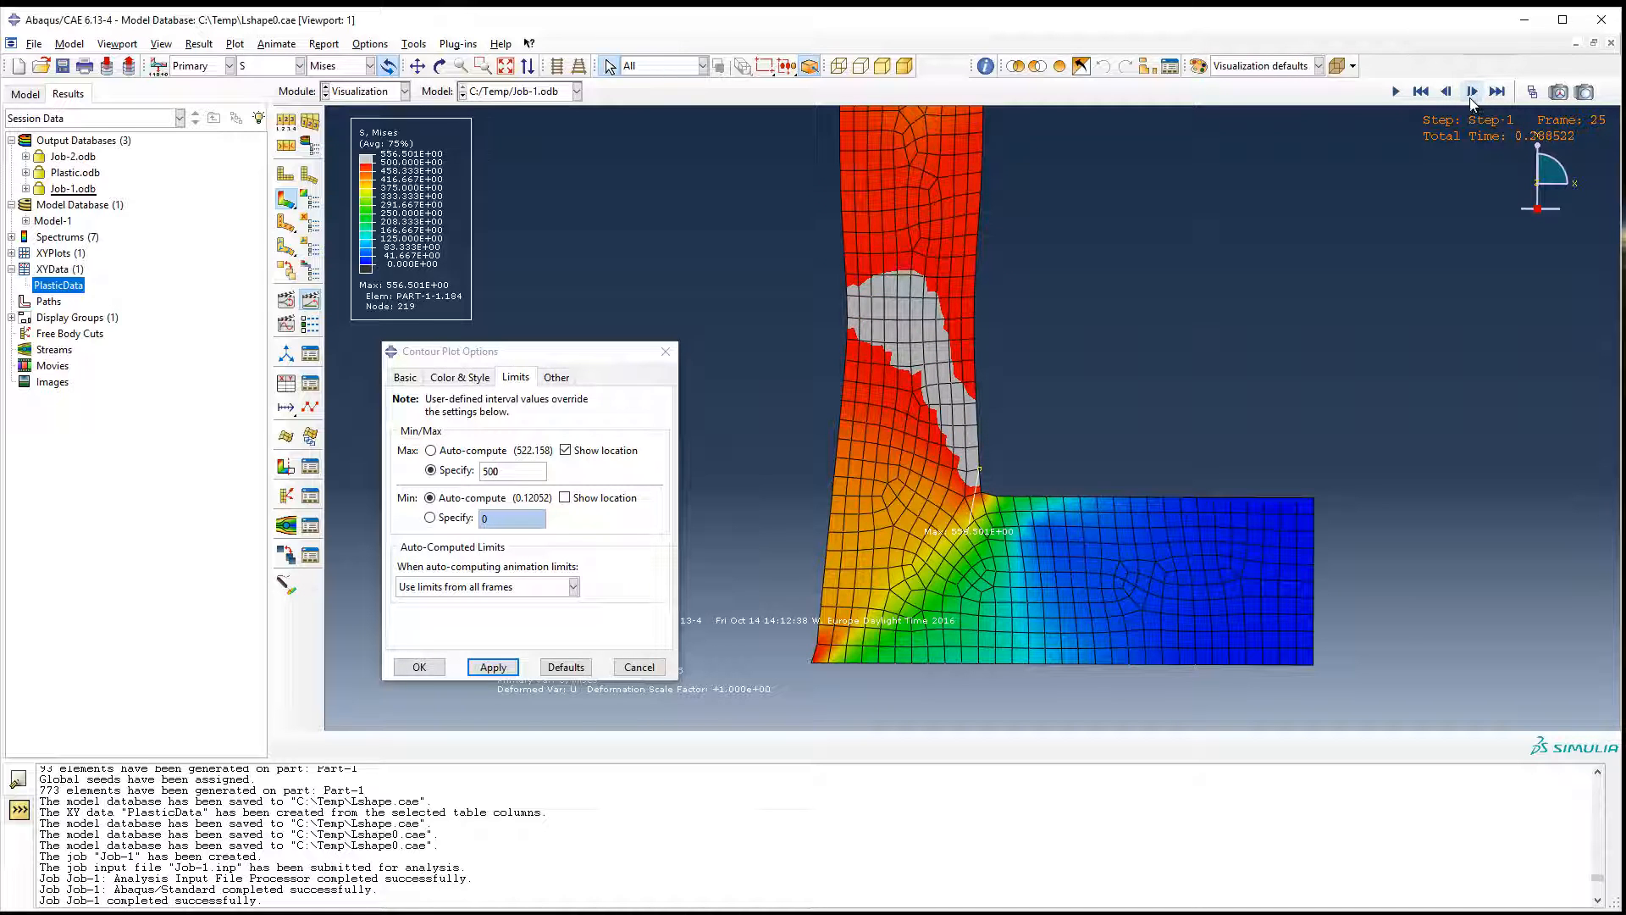
click(1446, 92)
click(1447, 93)
click(1446, 92)
click(1447, 92)
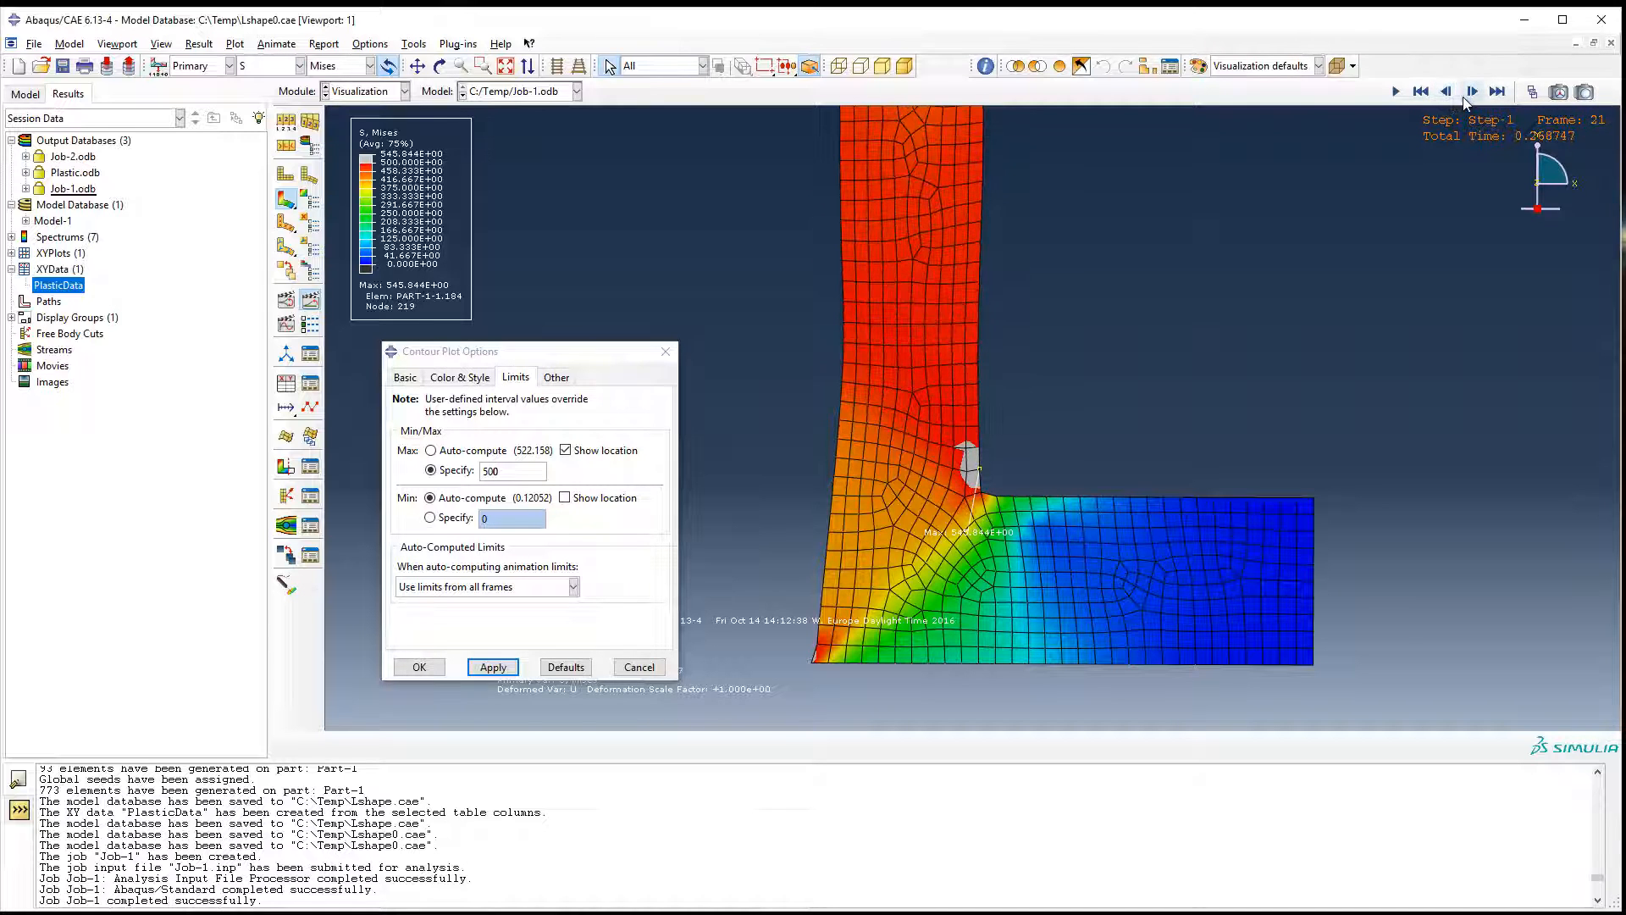
click(1470, 93)
click(1469, 93)
click(1470, 94)
click(1470, 93)
click(1470, 93)
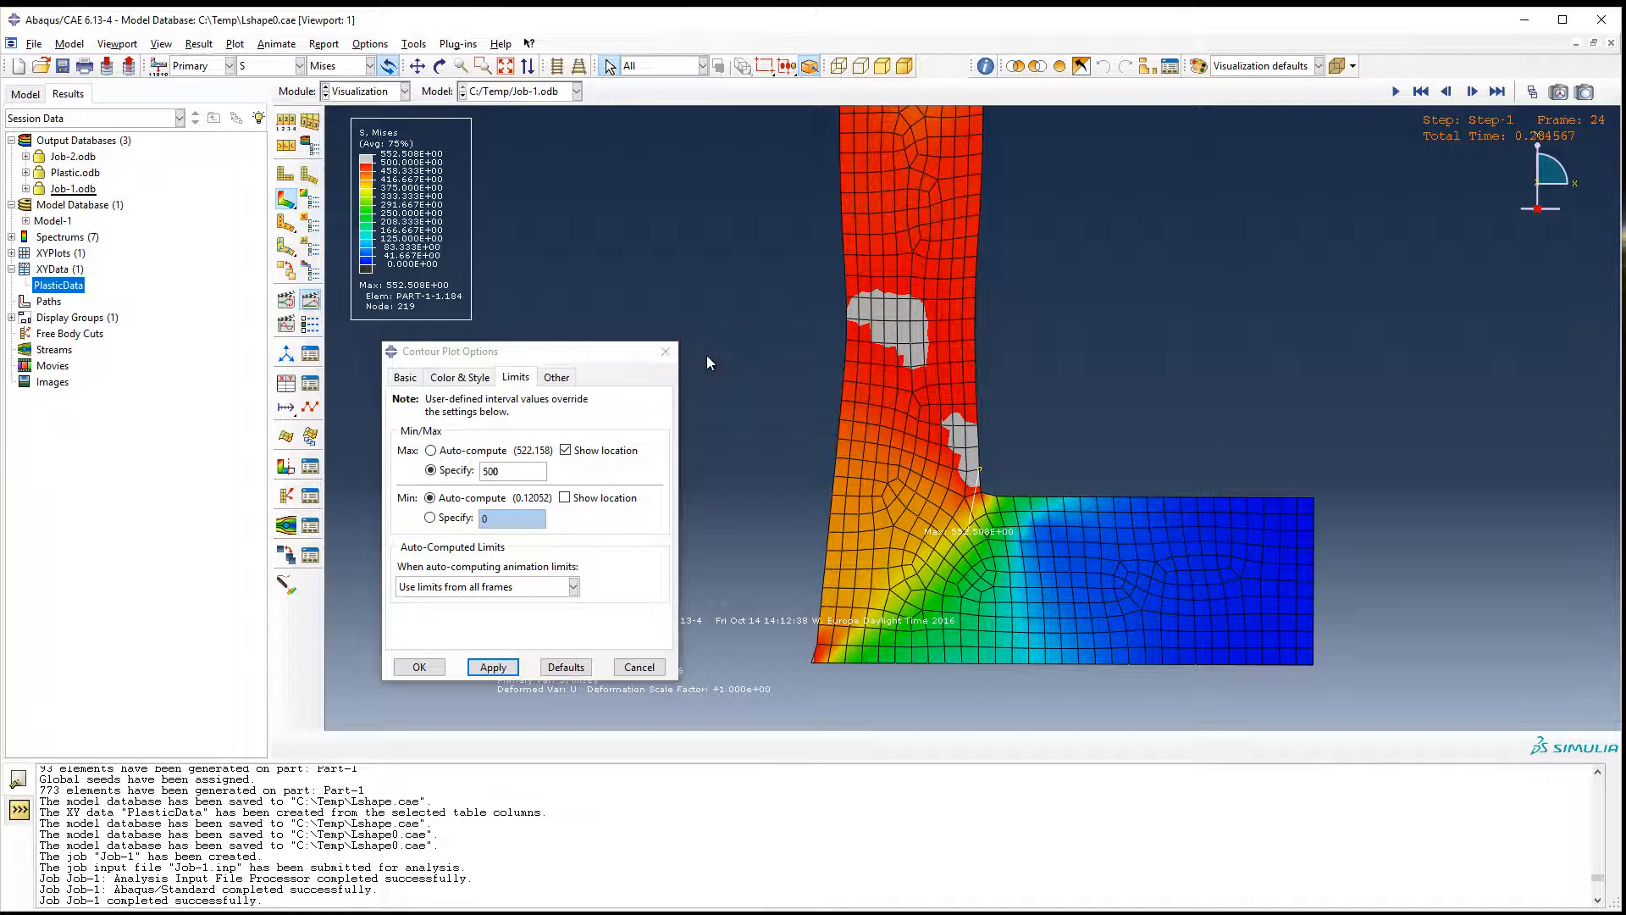
Step the results back to frame 10 and change the primary field output variable to PEEQ.
click(299, 66)
click(1445, 92)
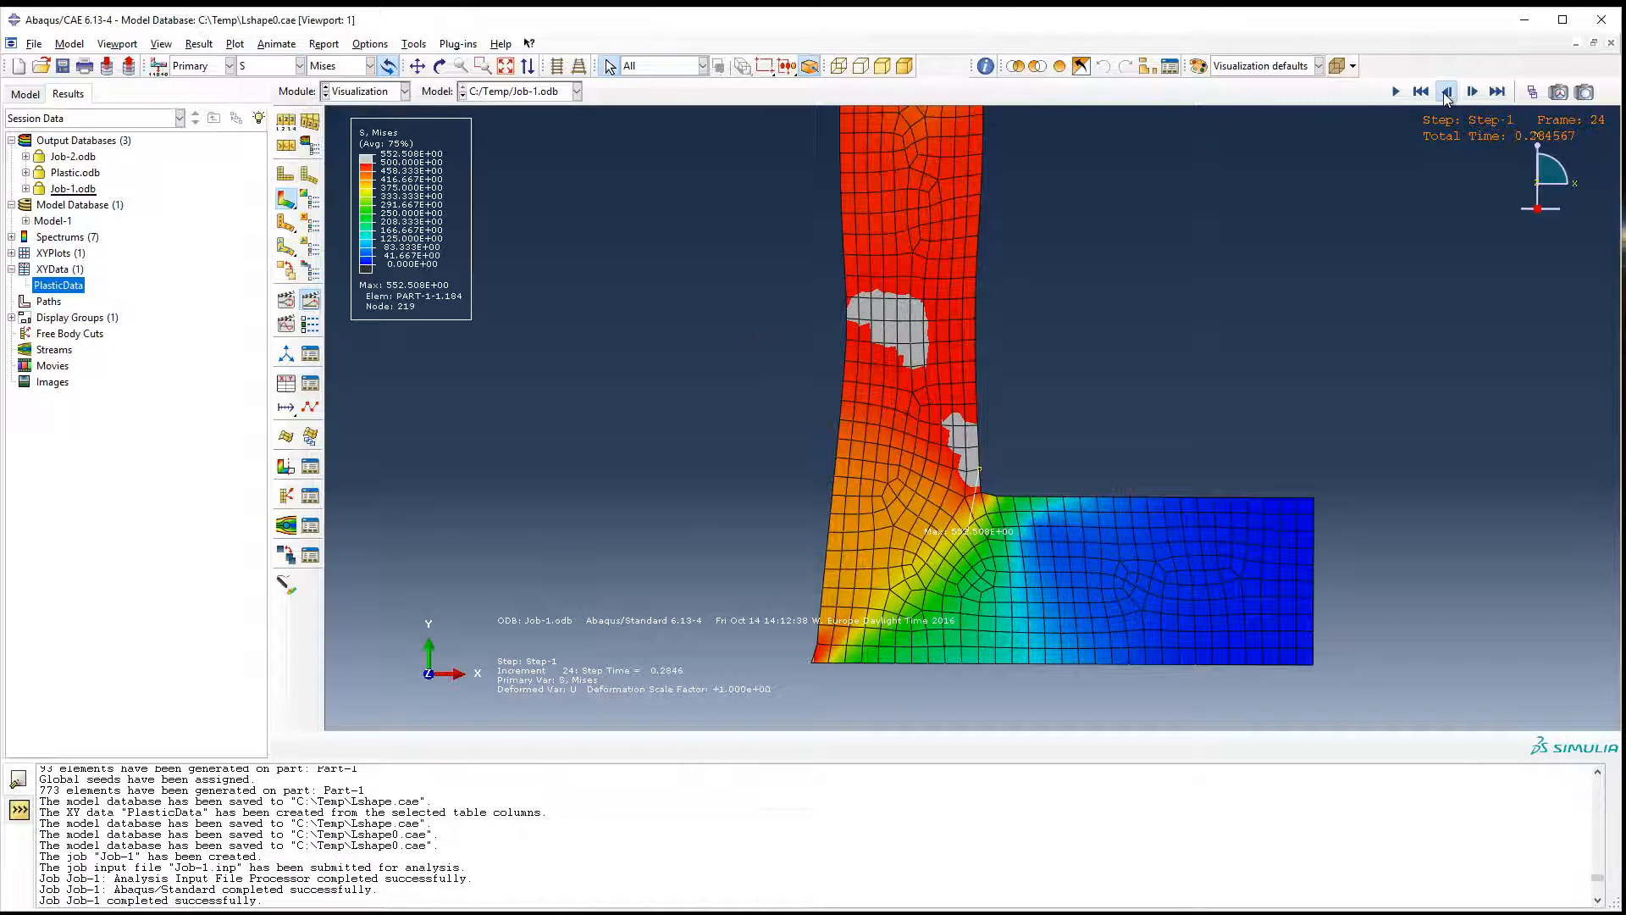
click(1445, 93)
click(1445, 92)
click(1445, 93)
click(1445, 92)
click(1444, 92)
click(1445, 92)
click(1445, 92)
click(1447, 92)
click(1446, 93)
click(1447, 93)
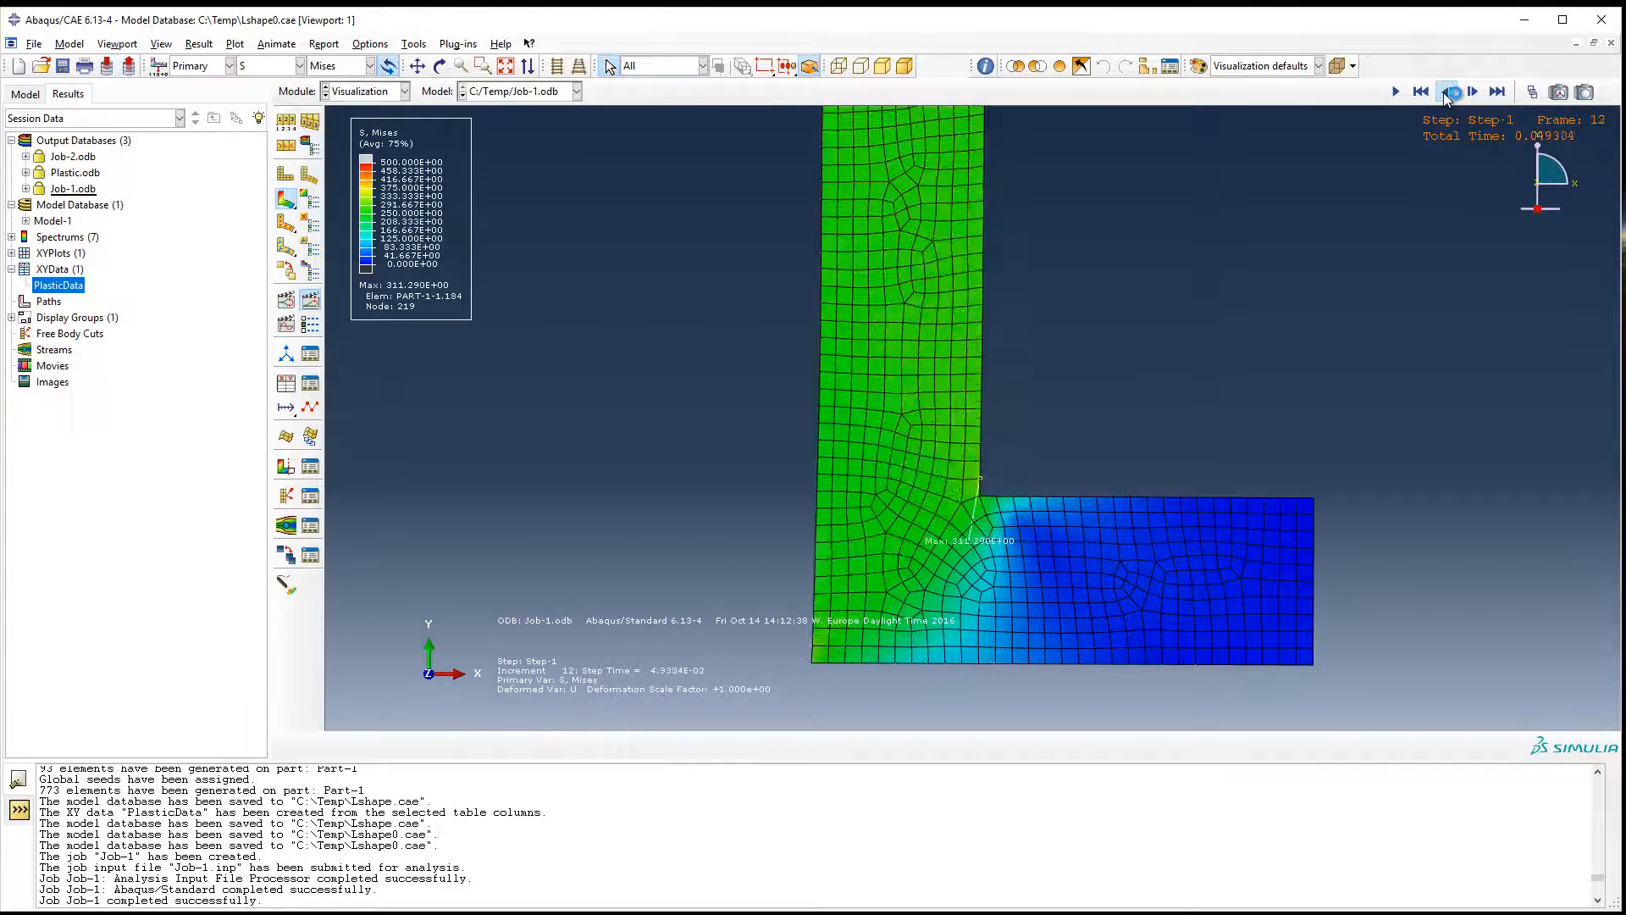
click(1447, 93)
click(1447, 92)
click(300, 66)
click(254, 149)
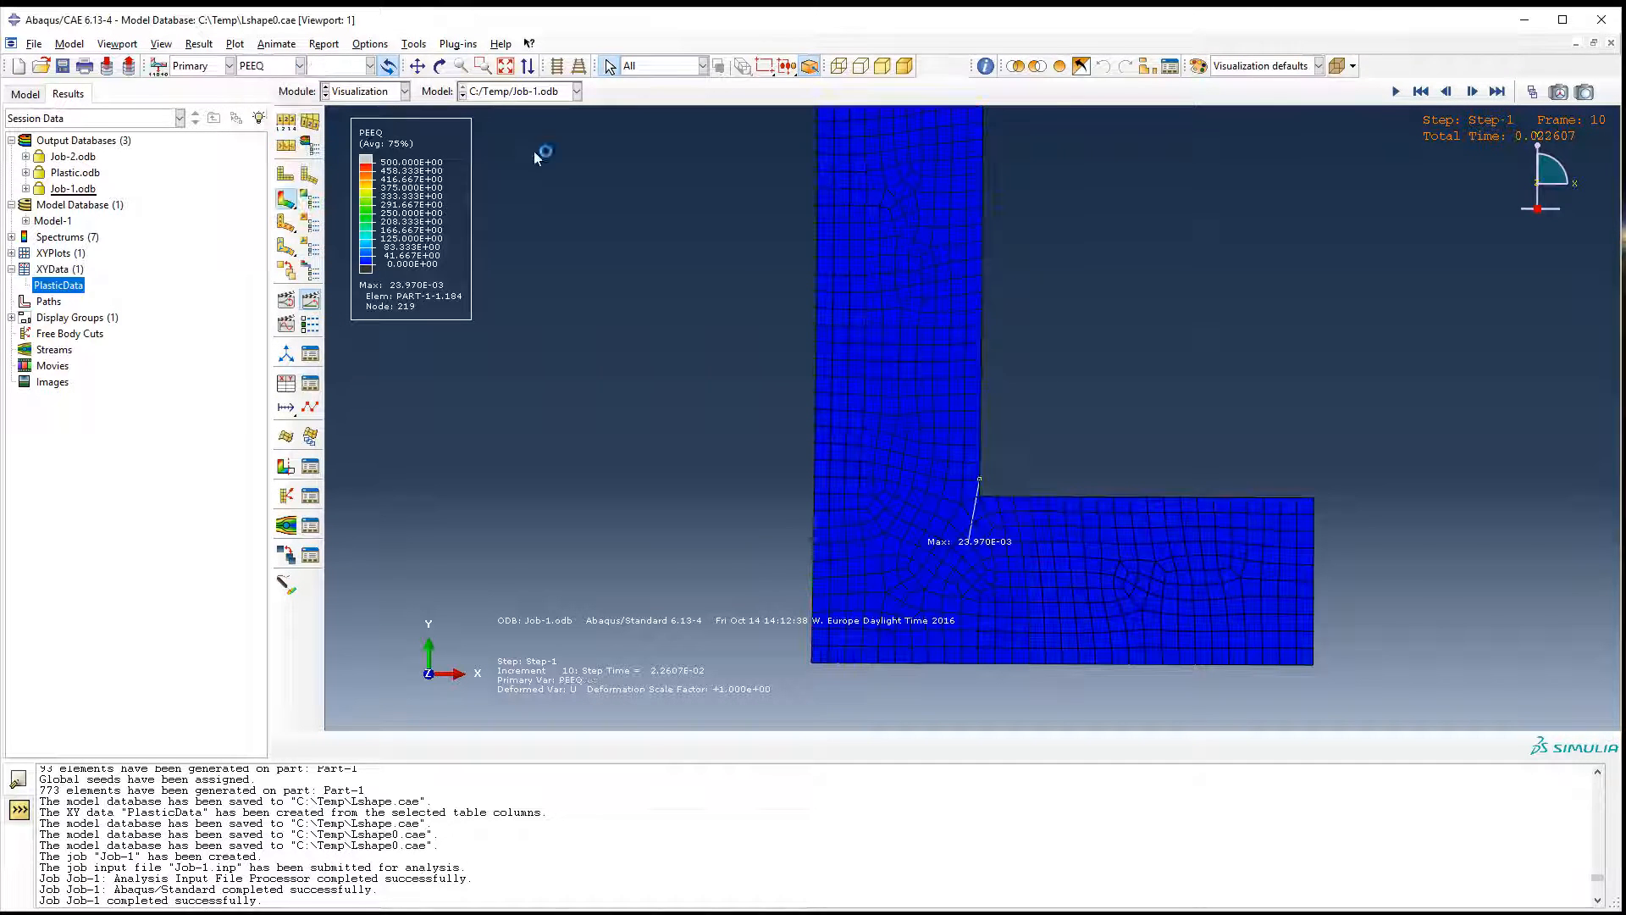
Step the PEEQ contours forward to frame 15 with the whole L-shaped part in view.
click(1473, 92)
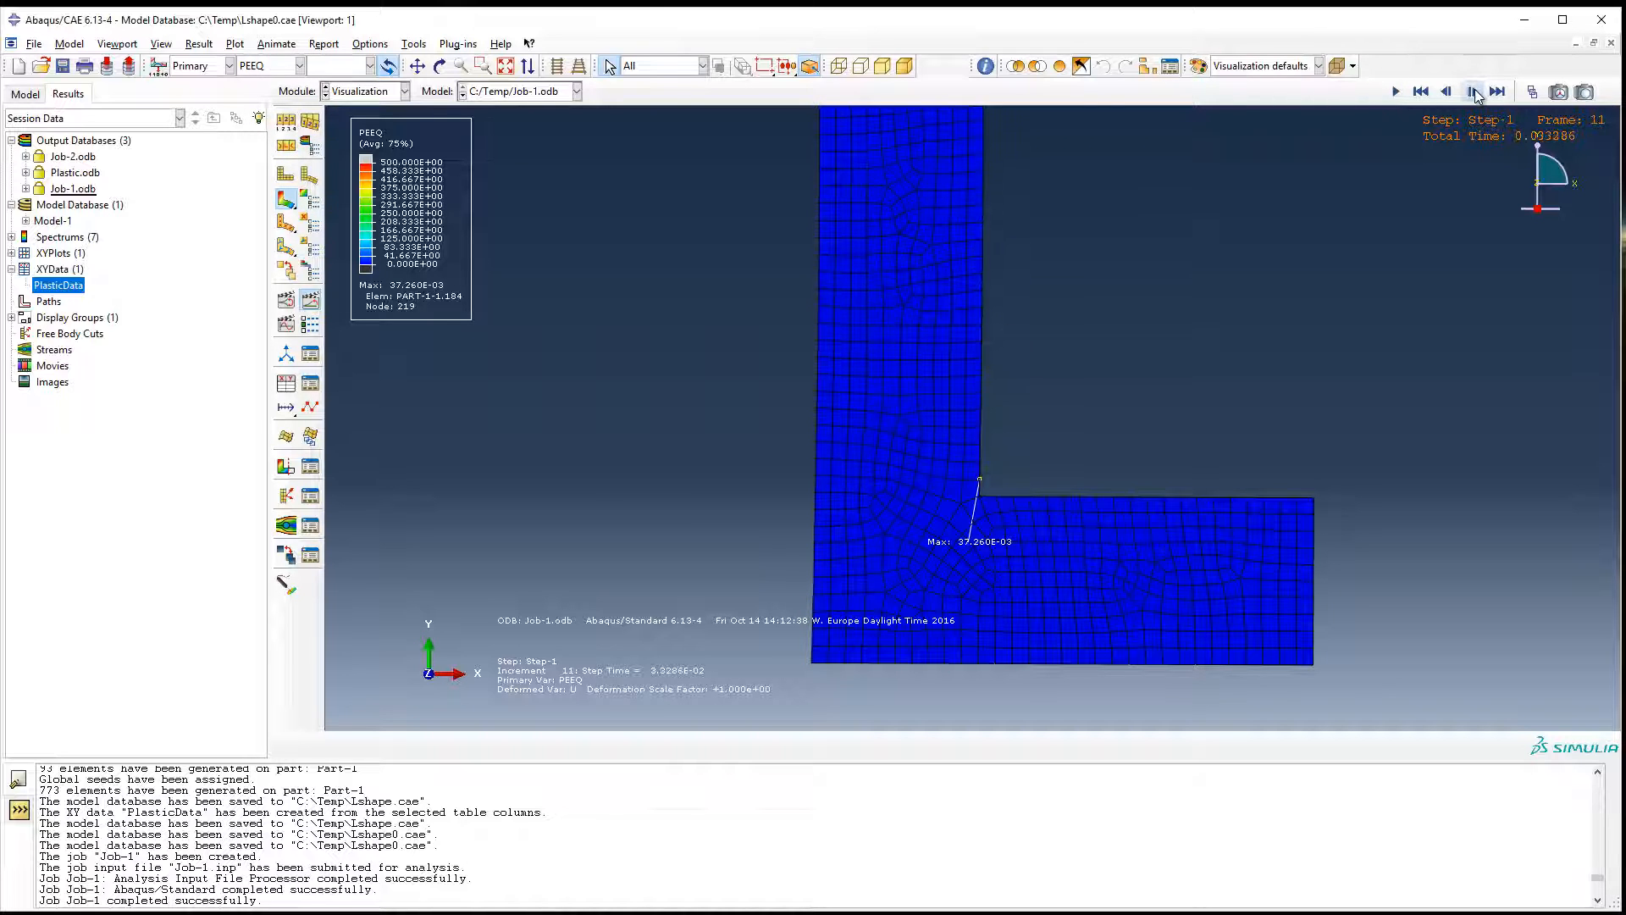
click(1473, 92)
click(1473, 92)
click(1473, 92)
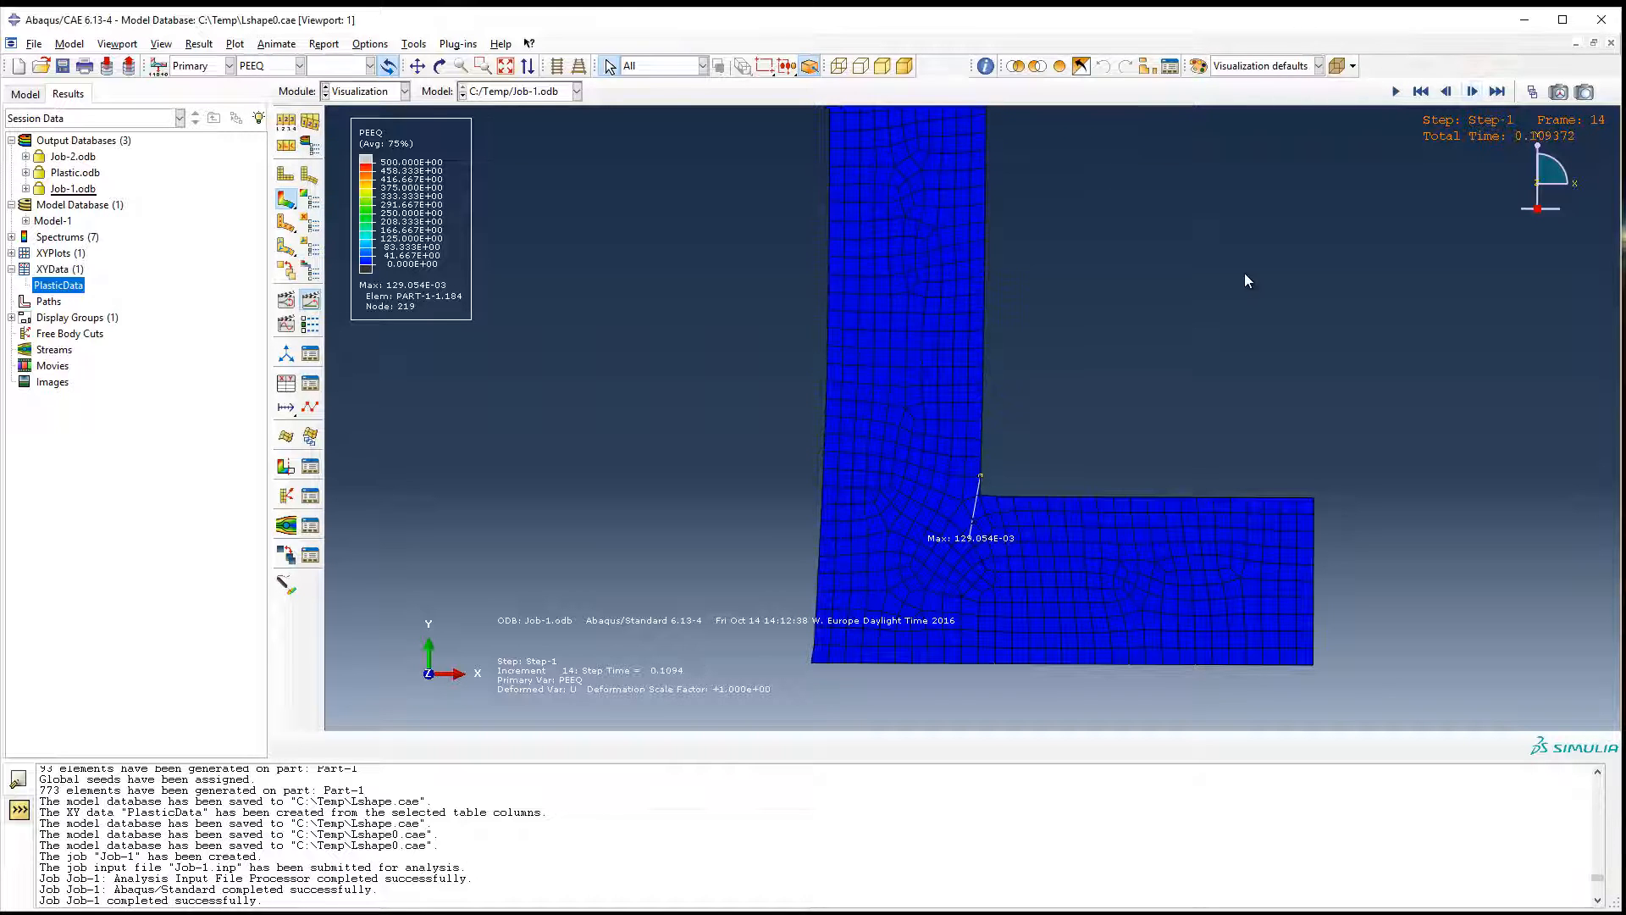
ctrl+alt+middle_drag(1194, 343, 1100, 521)
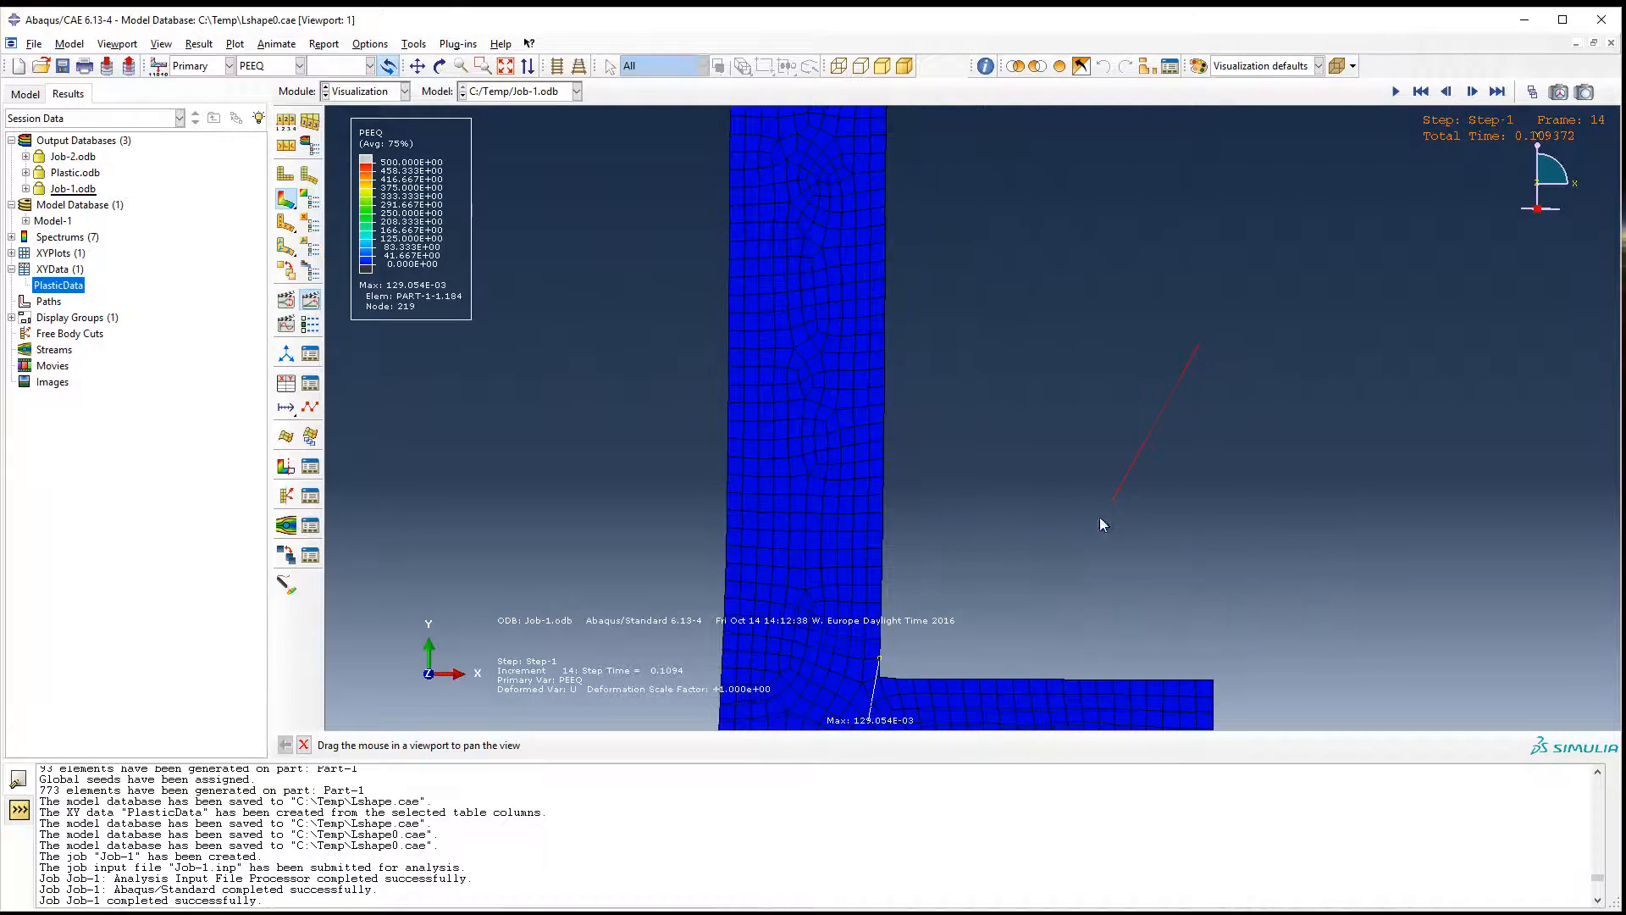
scroll(1099, 455, down, 3)
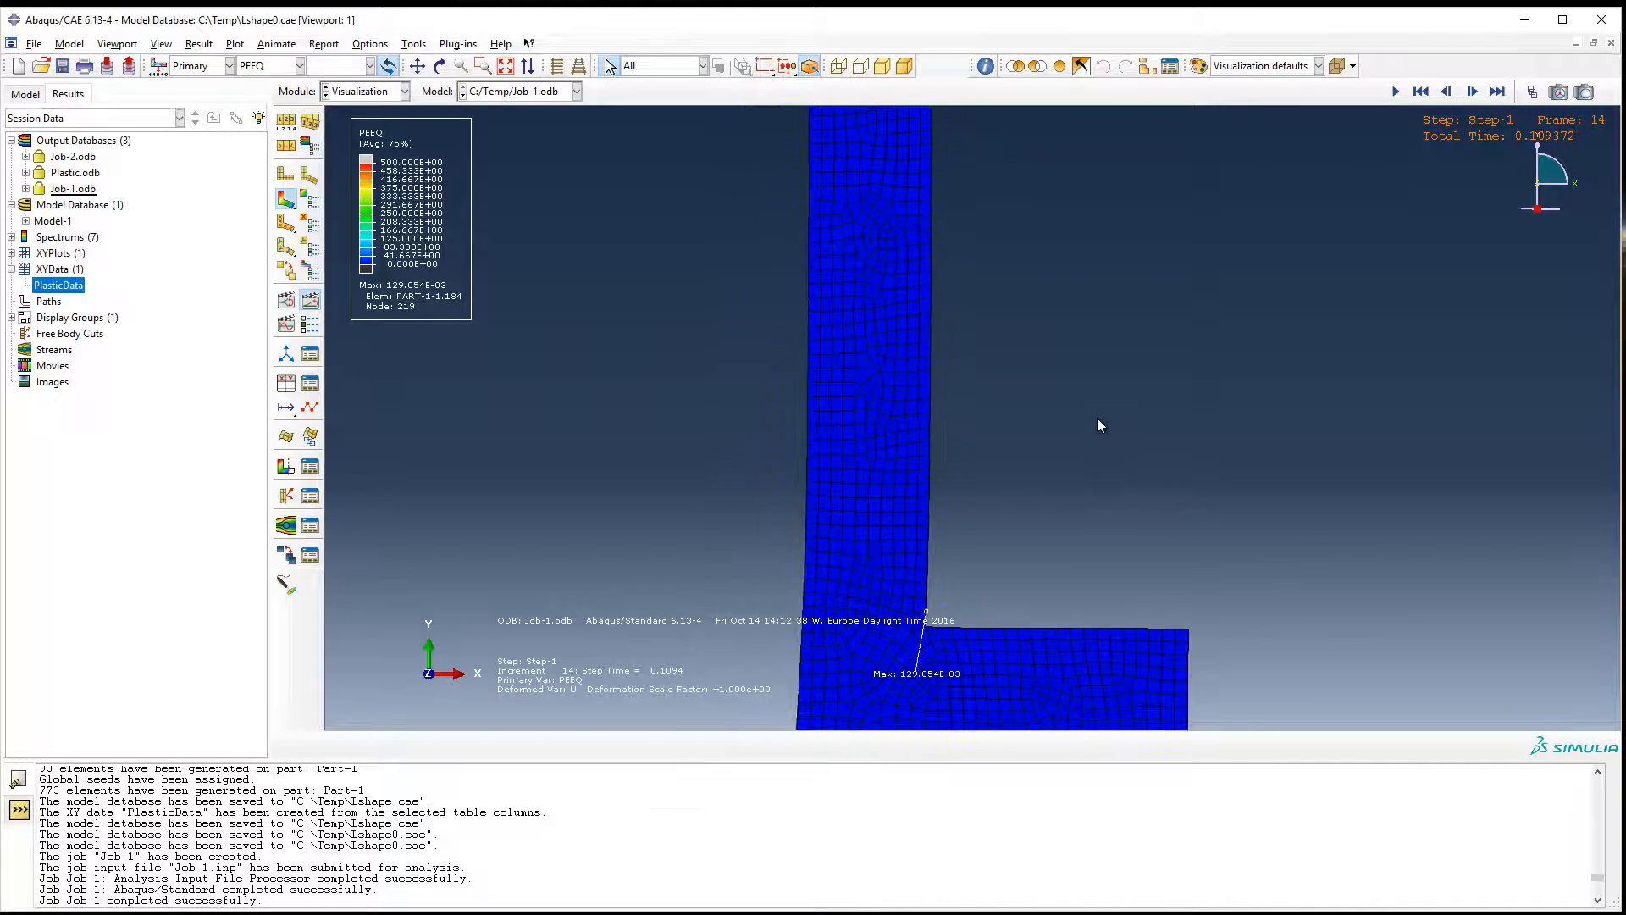
scroll(1098, 415, up, 1)
ctrl+alt+middle_drag(1098, 414, 1098, 414)
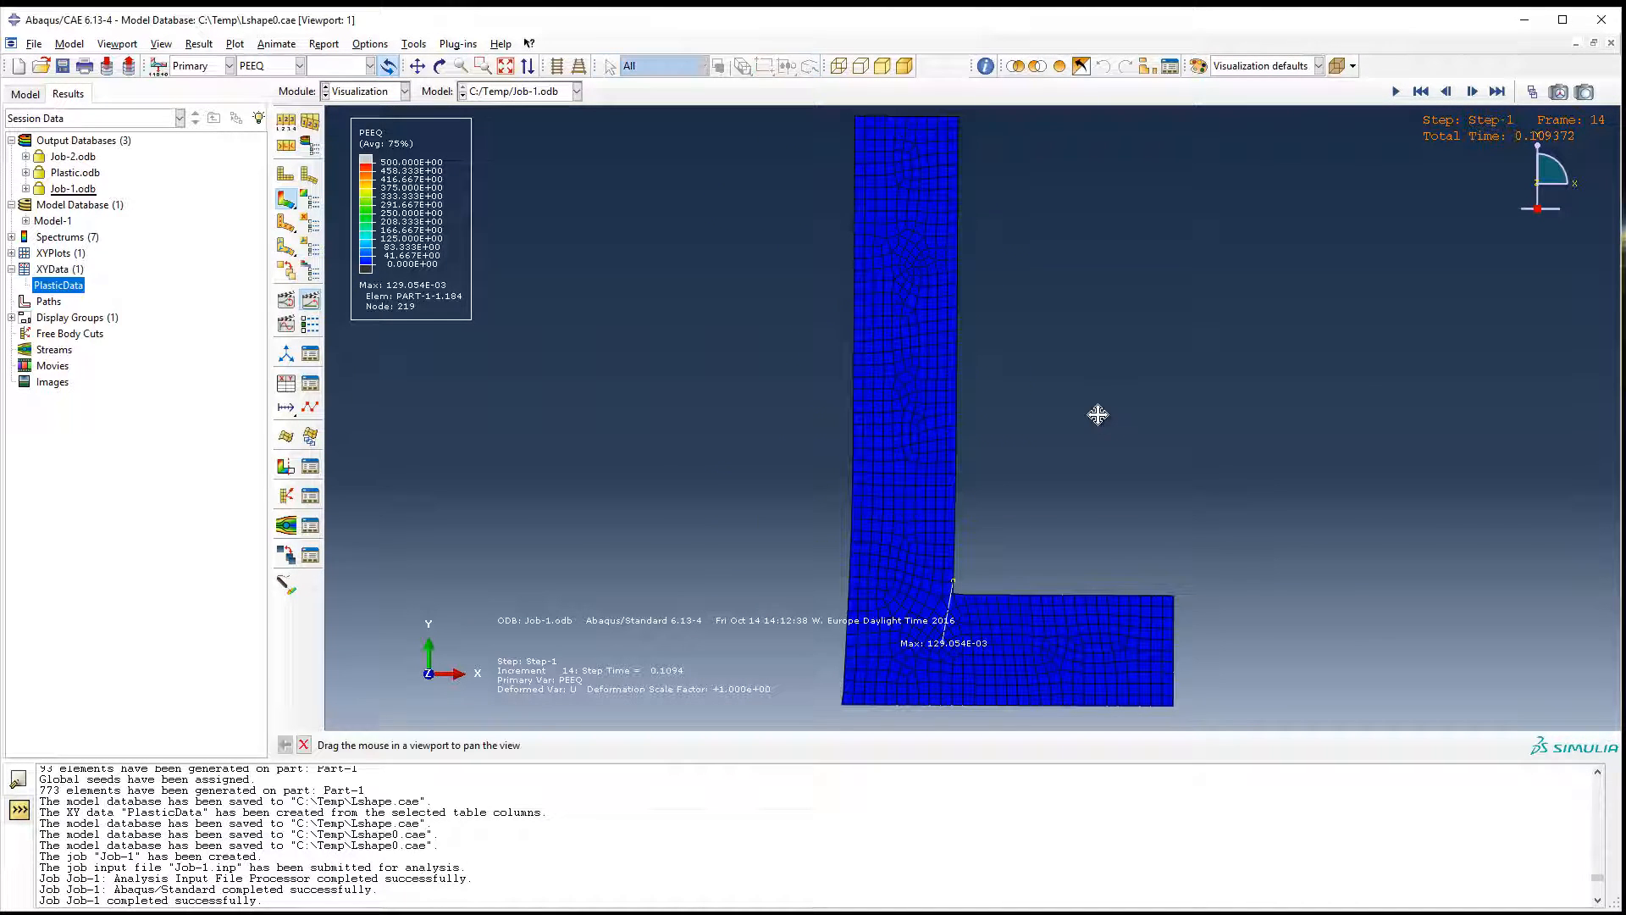
click(1471, 99)
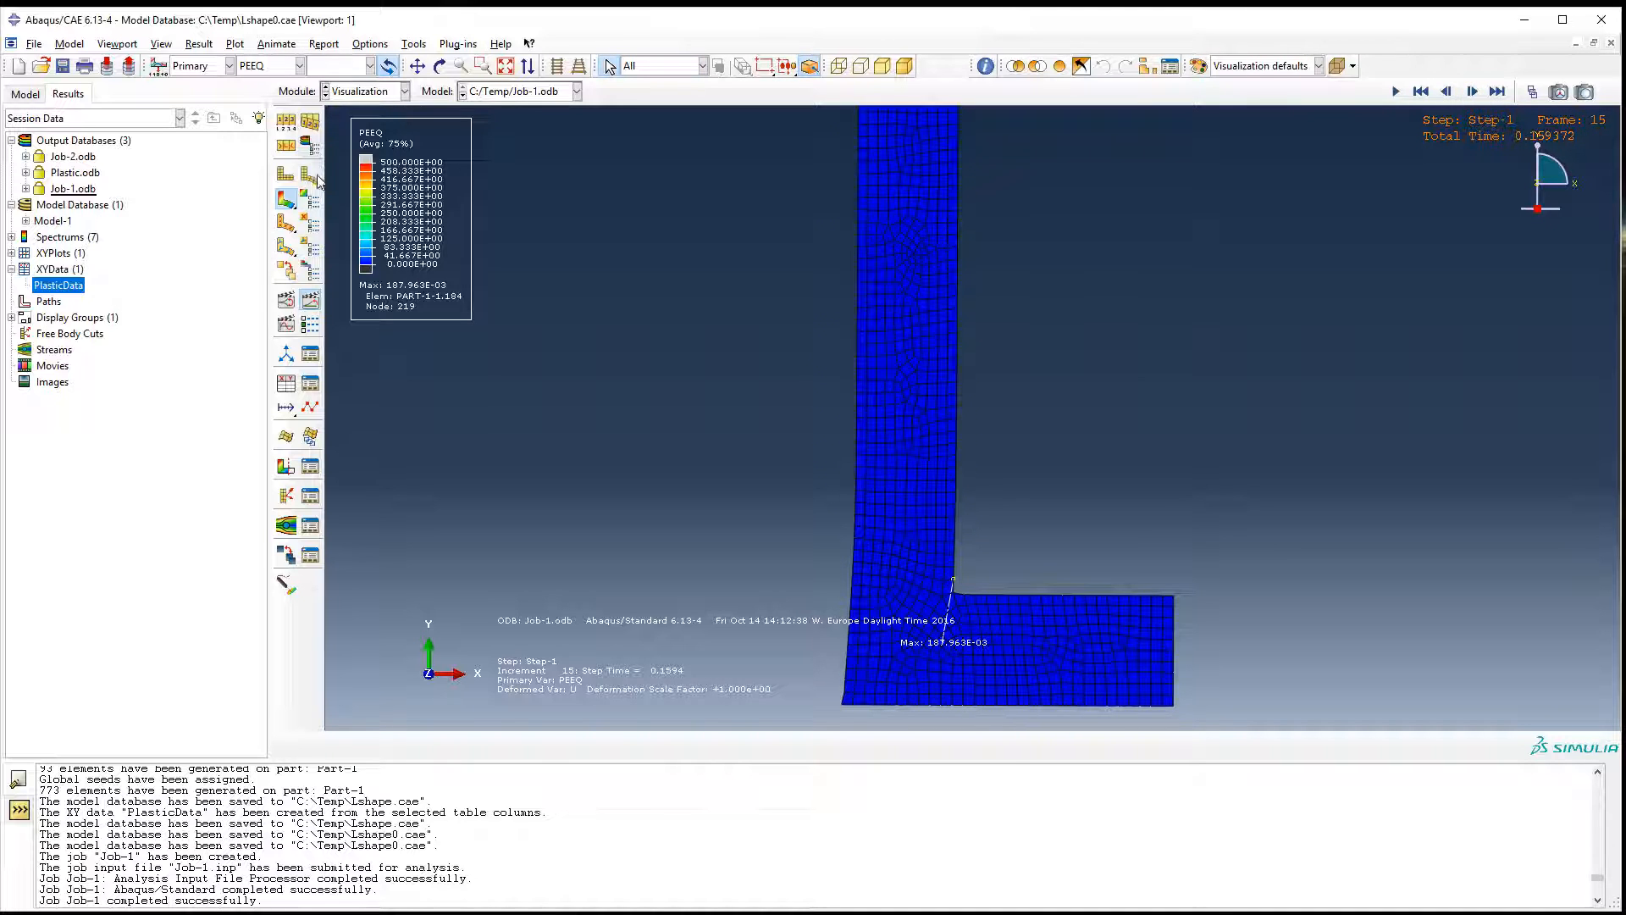
Set the PEEQ contour maximum to auto-compute and turn off the display of the maximum's location.
click(310, 201)
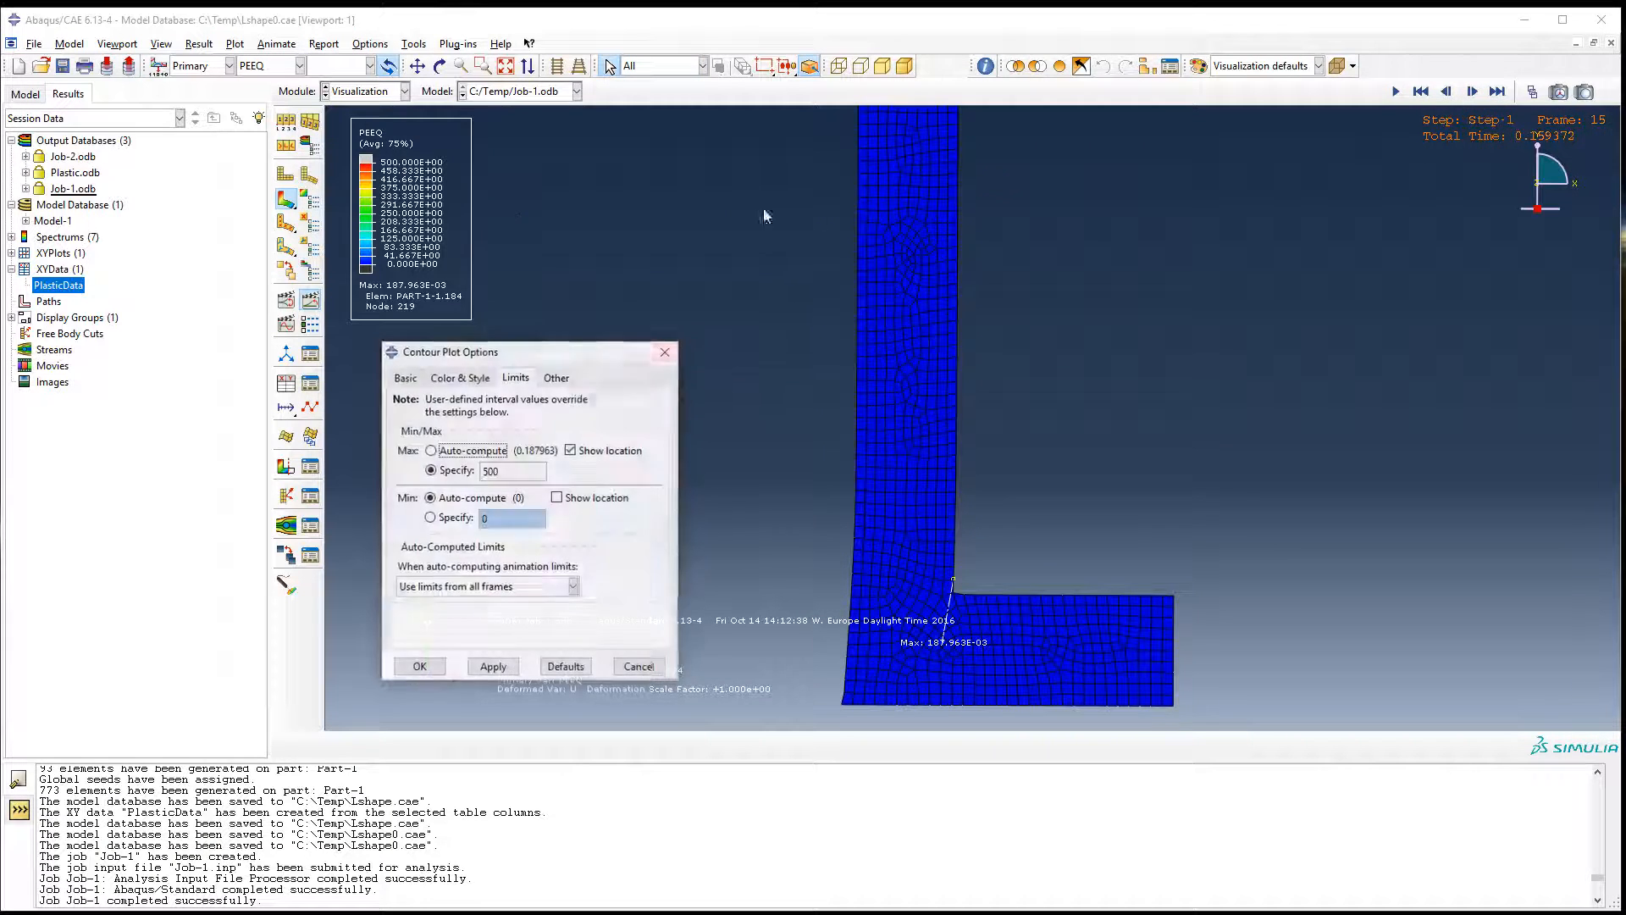
click(462, 451)
click(494, 668)
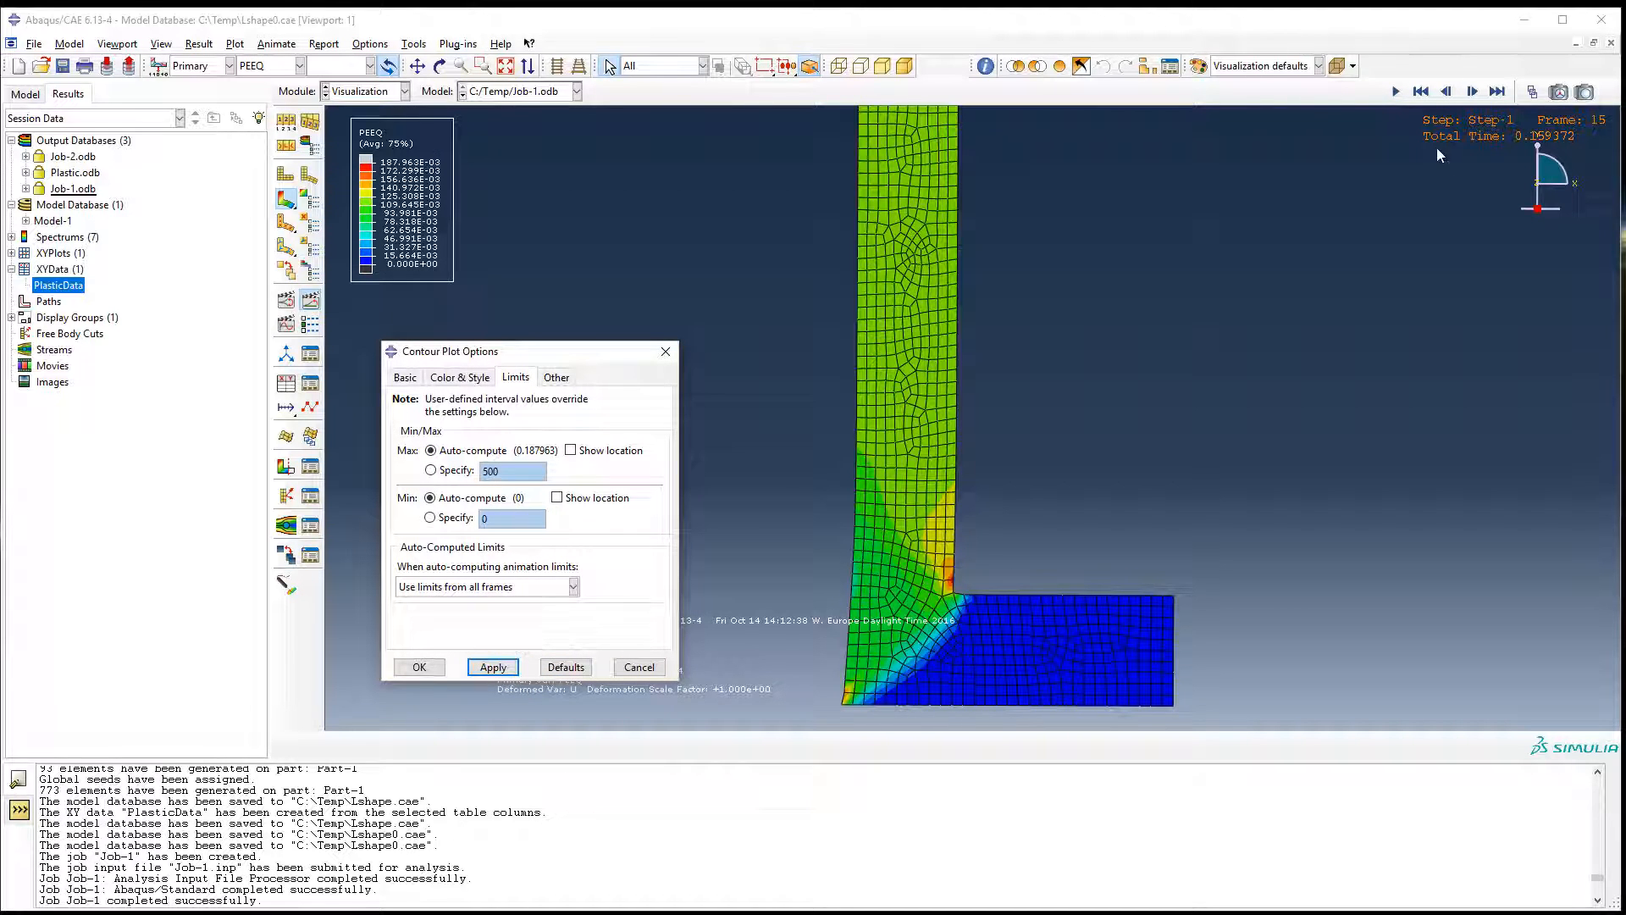
Return to frame 0 and step the PEEQ contours forward to frame 12 to examine how plastic strain develops.
click(1421, 91)
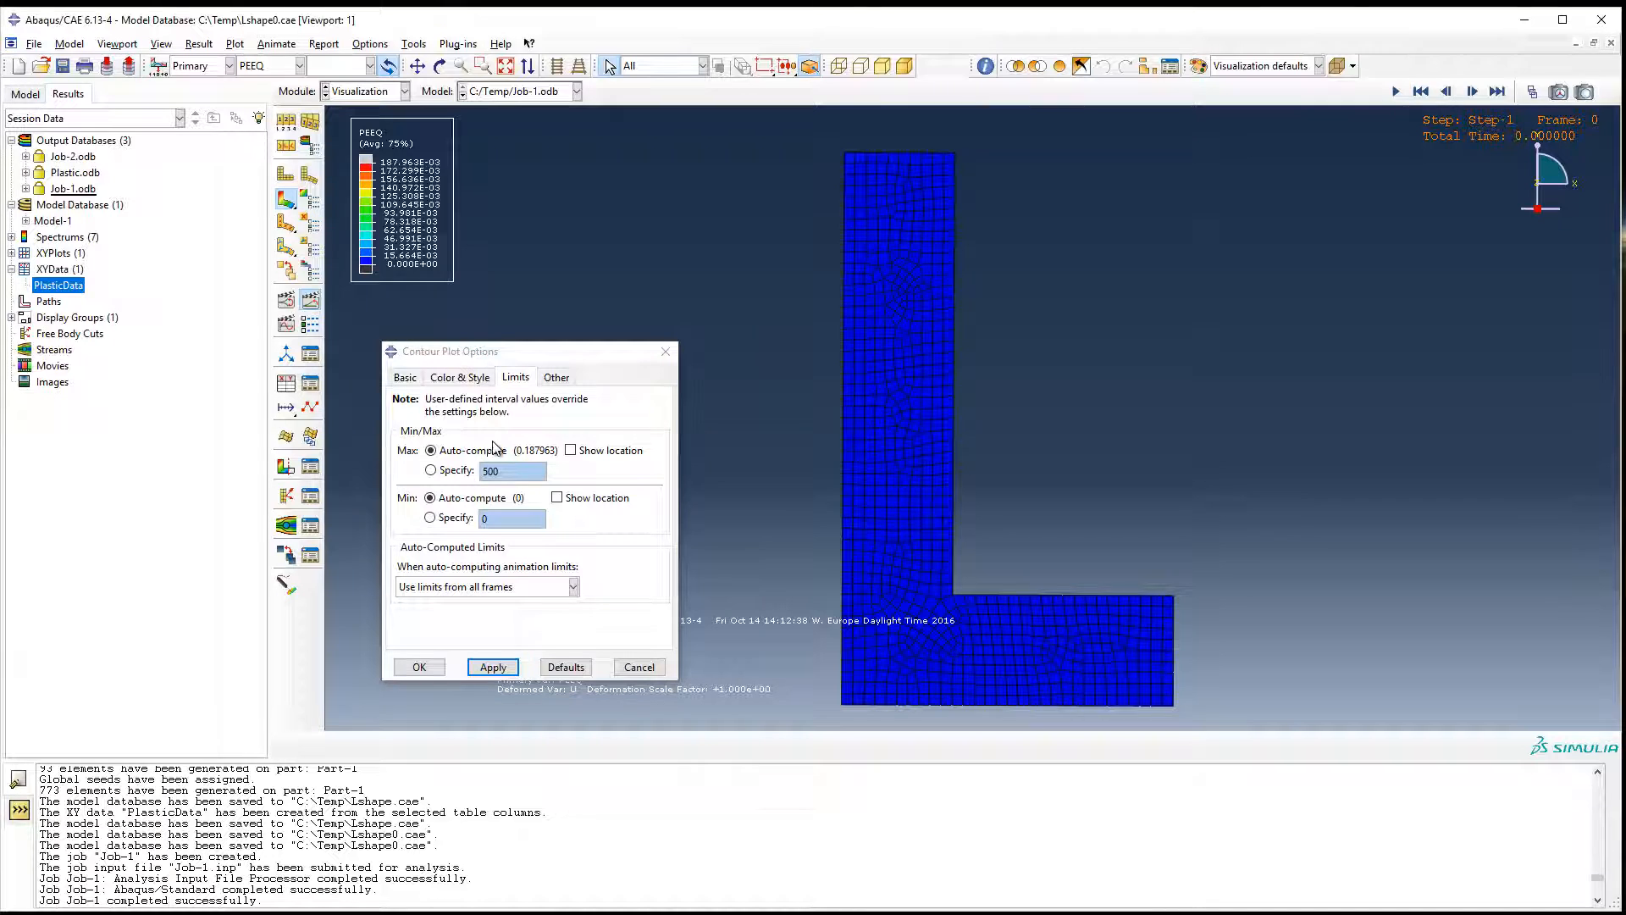
click(1472, 92)
click(1472, 92)
click(1472, 91)
click(1470, 92)
click(1471, 92)
click(1464, 99)
drag(611, 361, 1541, 322)
click(1475, 98)
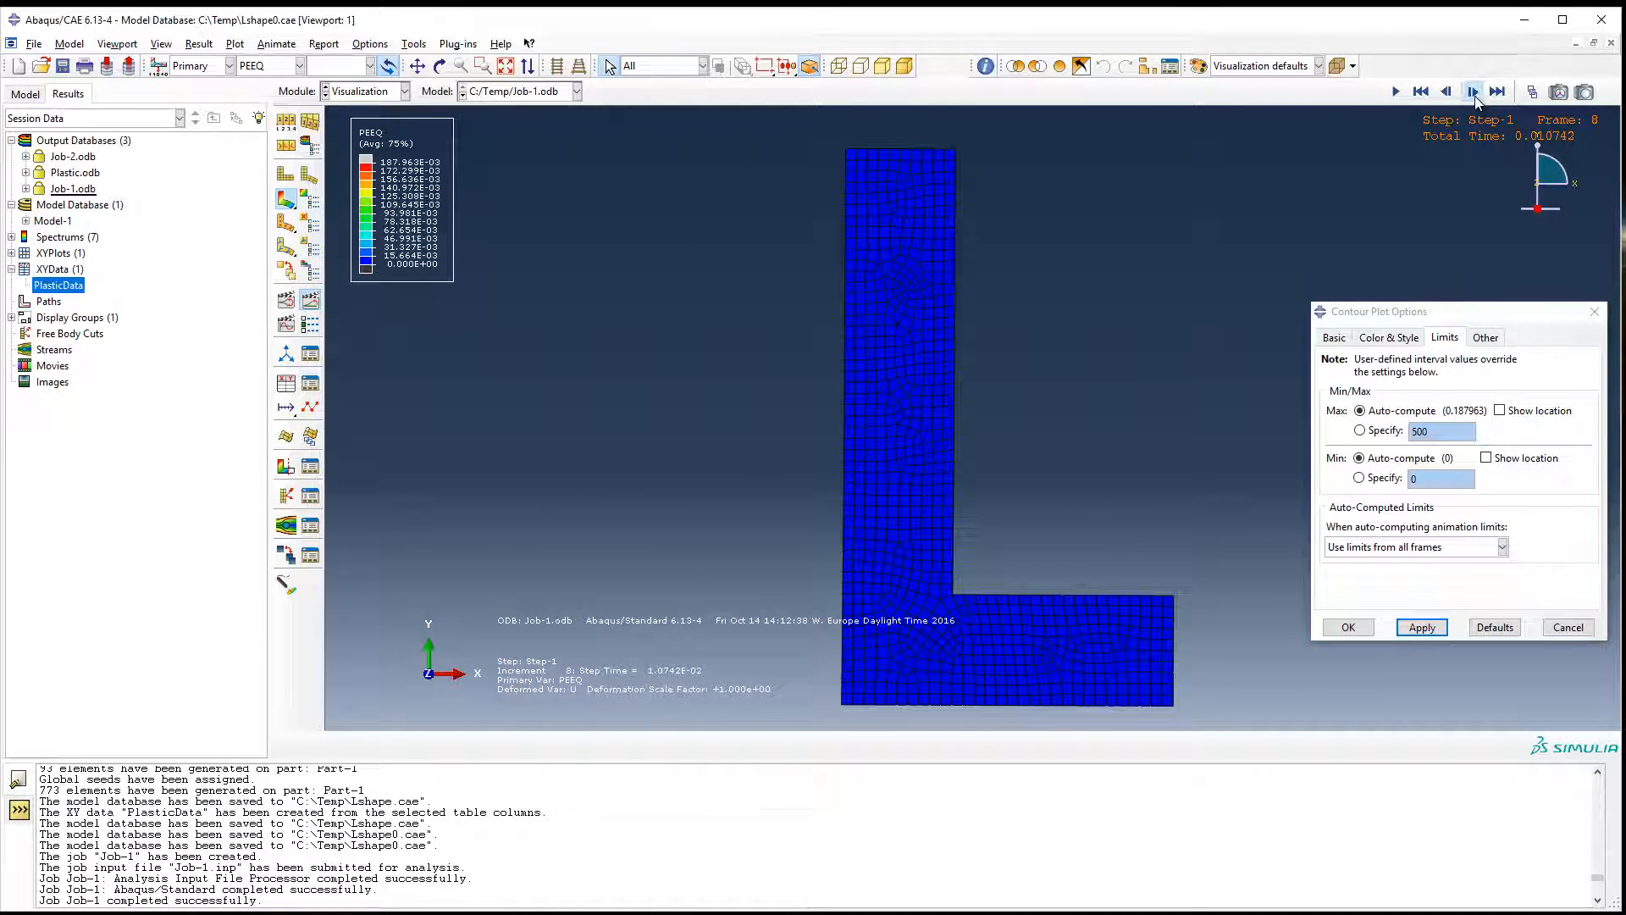
click(1475, 98)
click(1474, 98)
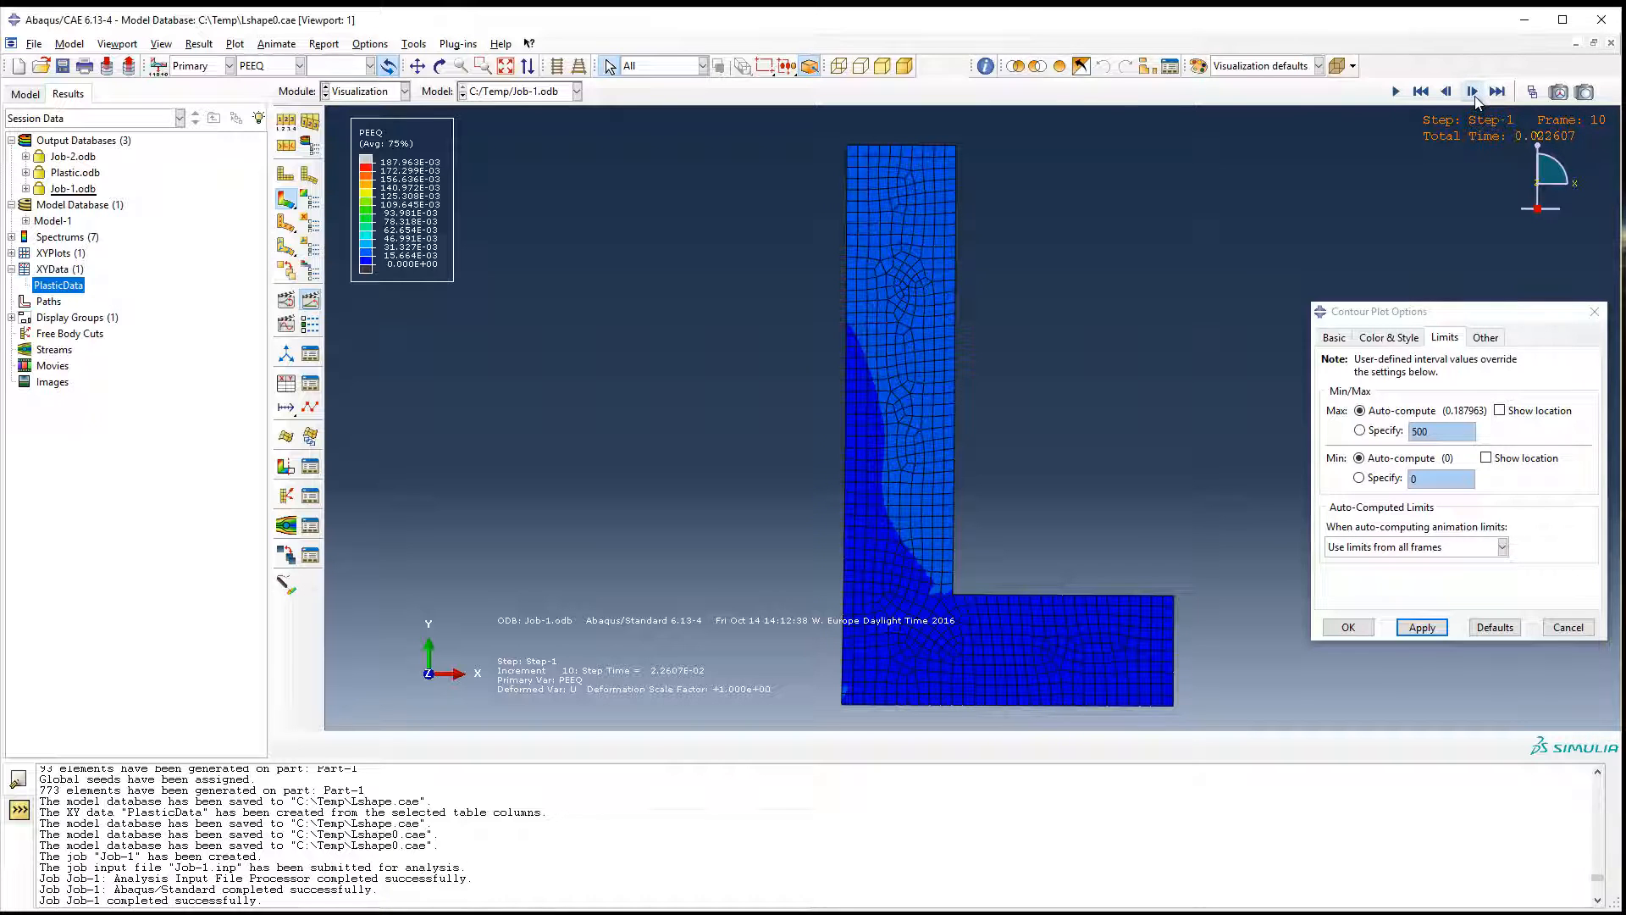
click(1475, 98)
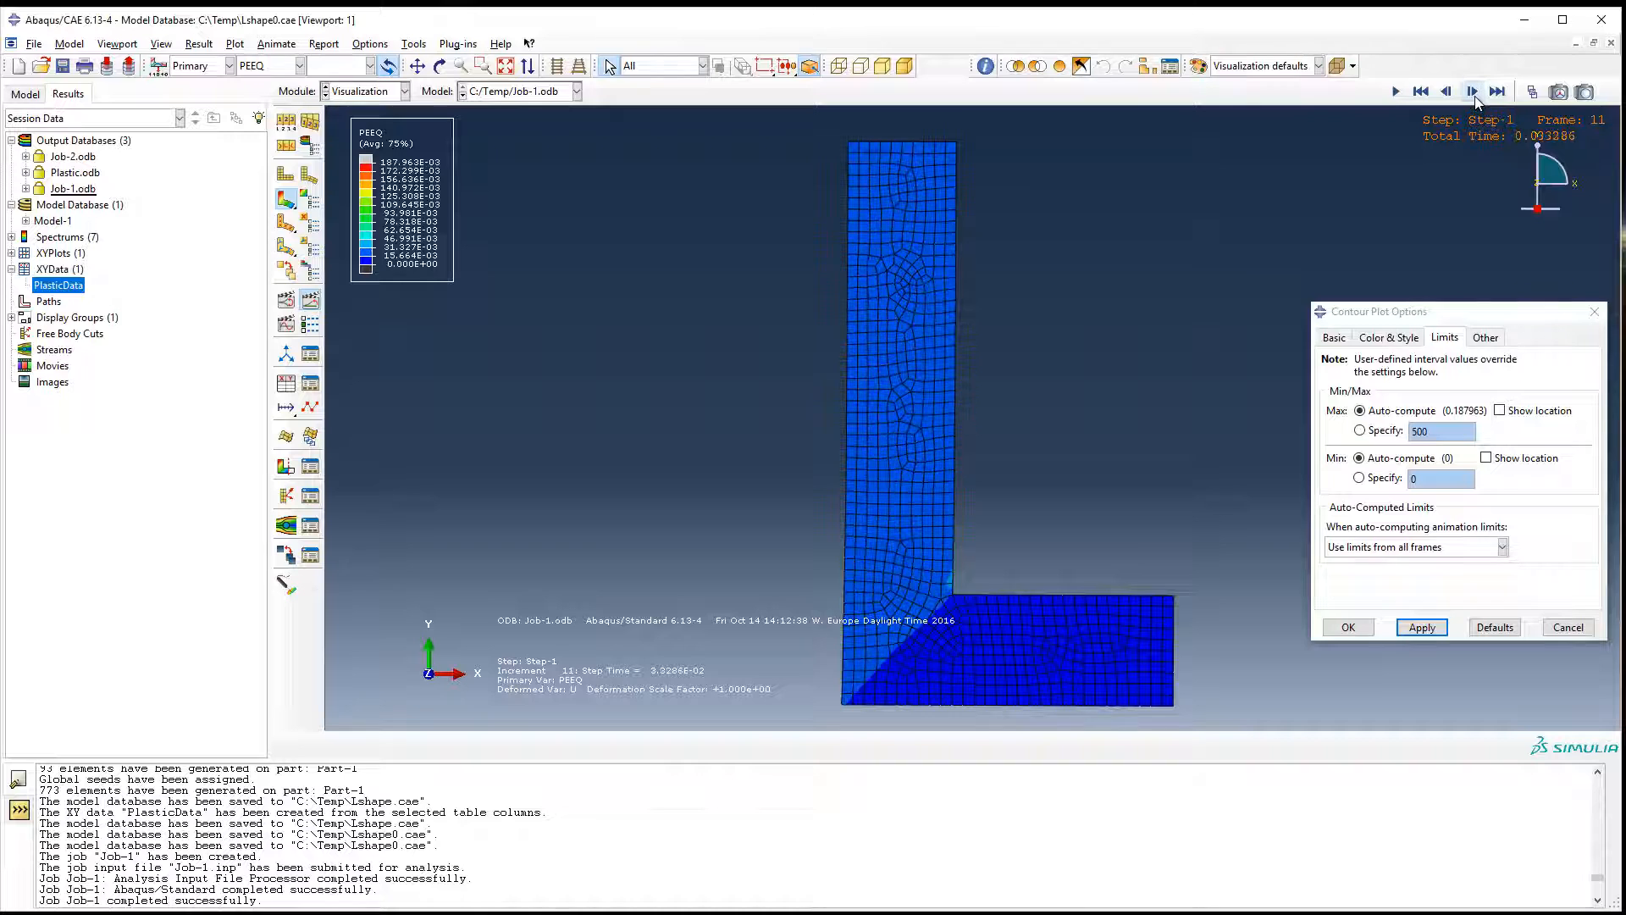
click(1475, 98)
Show the location of the maximum PEEQ value on the contour plot and step back to frame 11.
click(1533, 411)
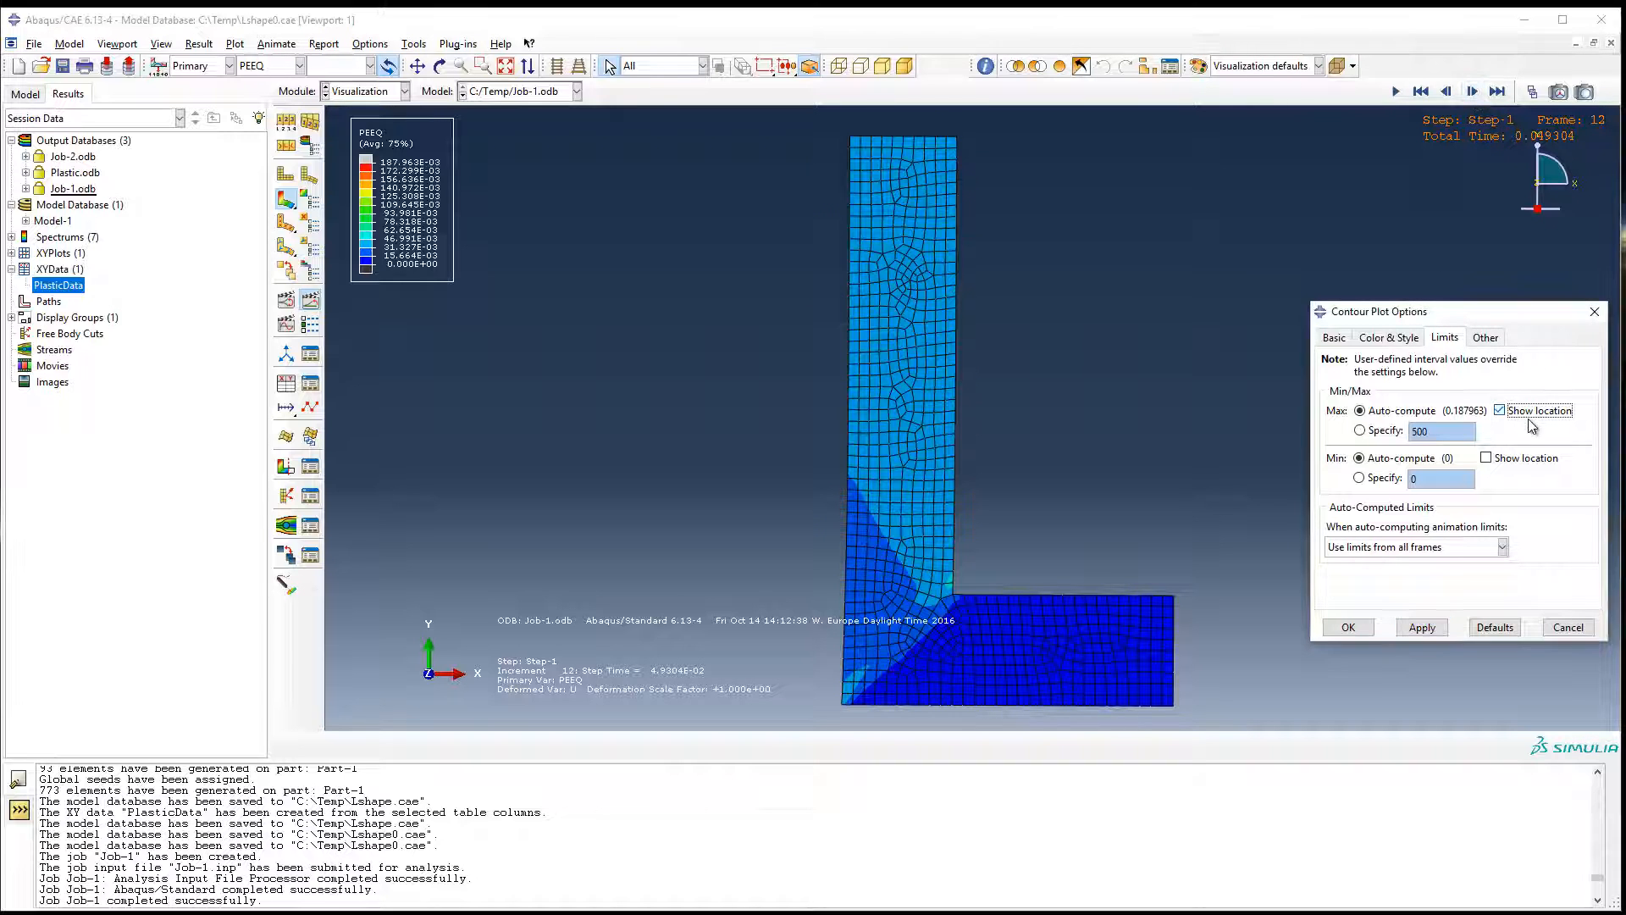
click(1422, 628)
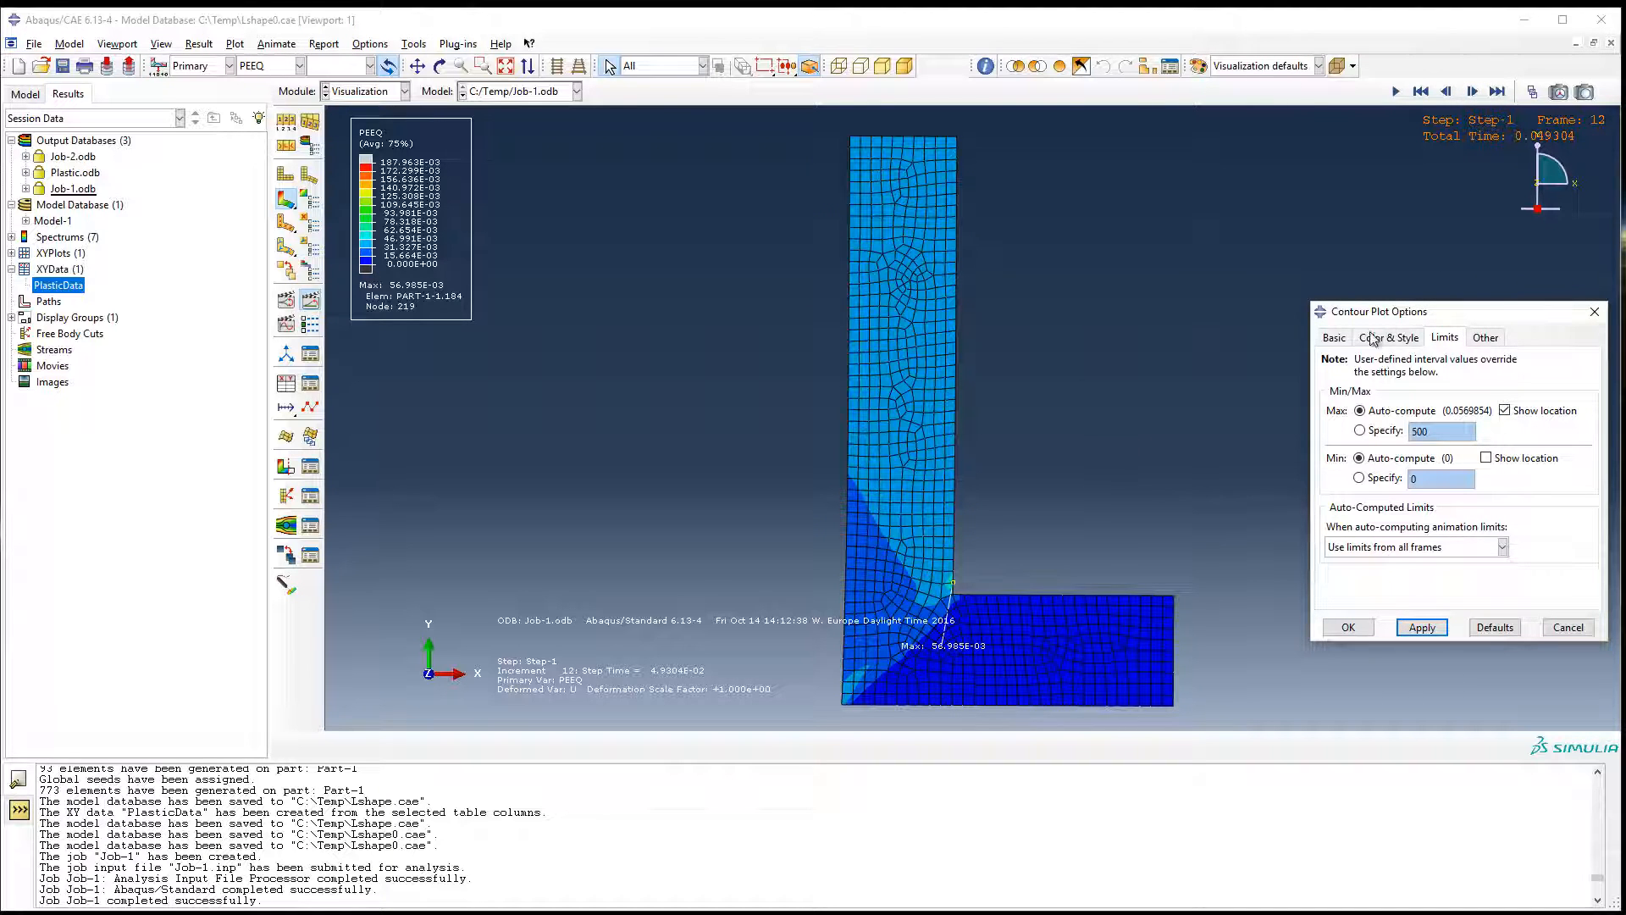
click(1449, 93)
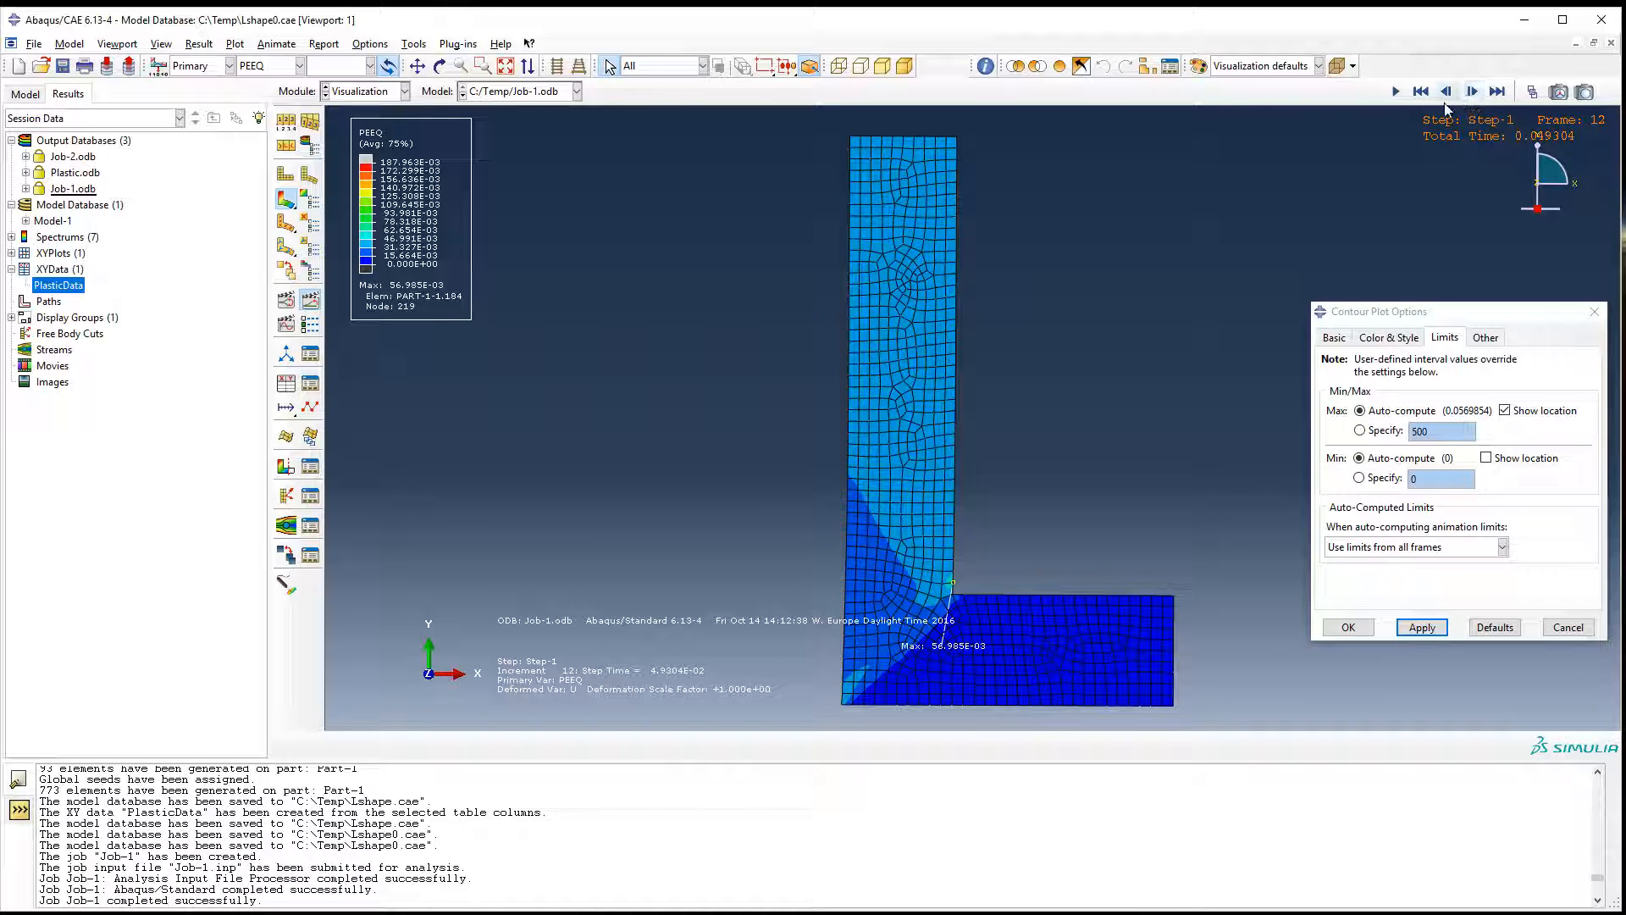
click(1446, 91)
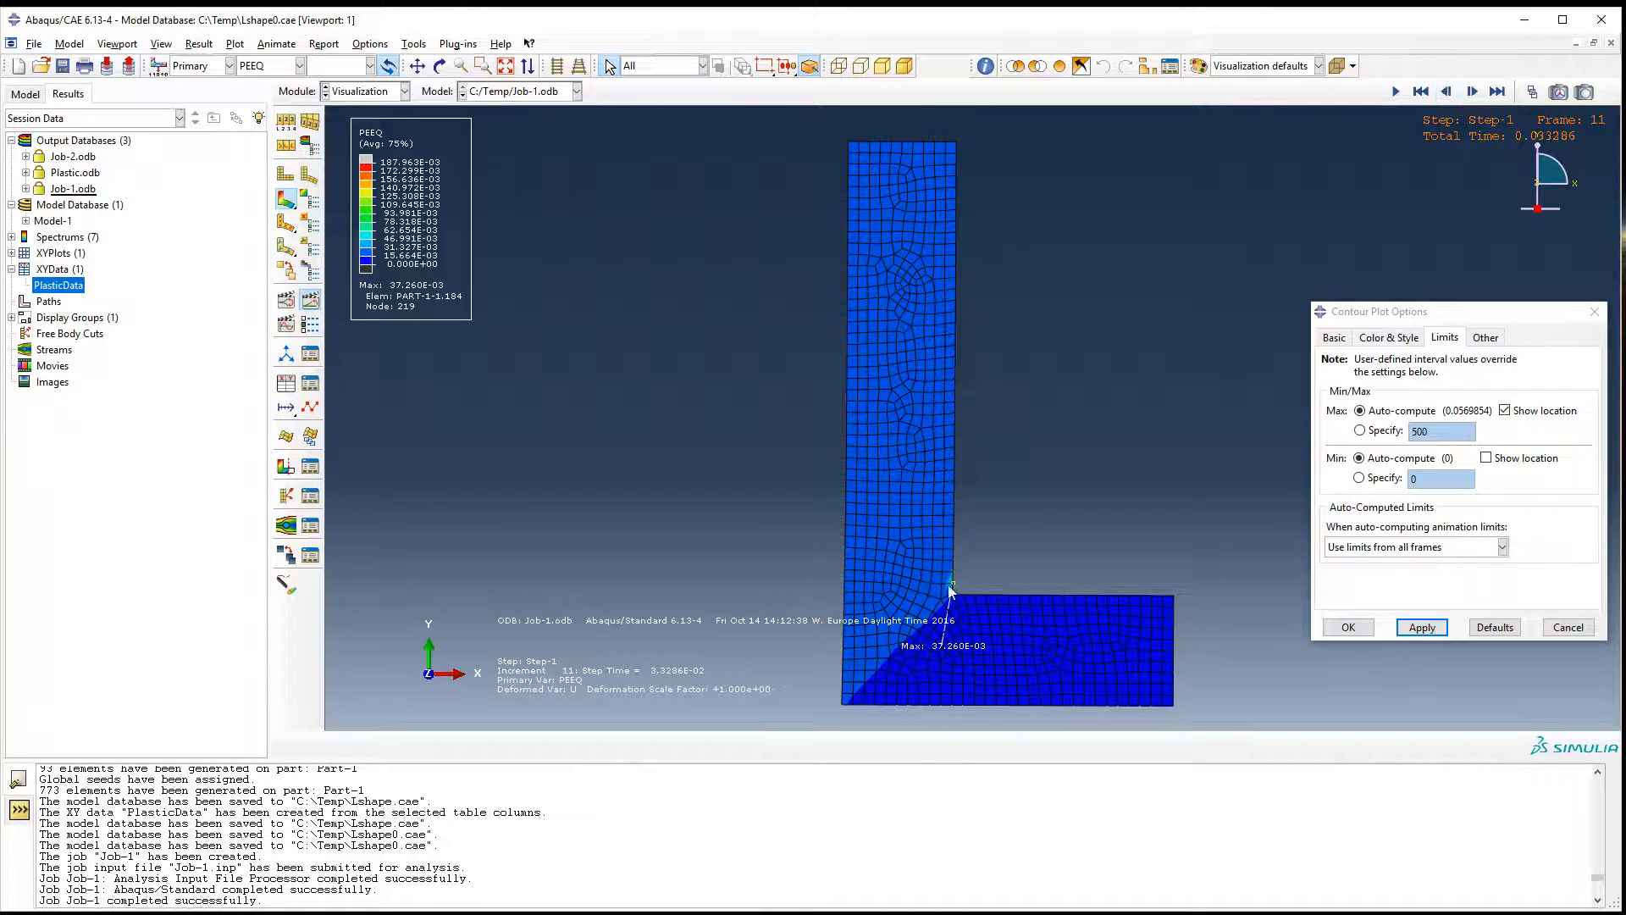
Step the PEEQ contours forward from frame 11 to frame 20 to examine the strain growth near the inner corner.
click(1472, 91)
click(1472, 91)
click(1472, 92)
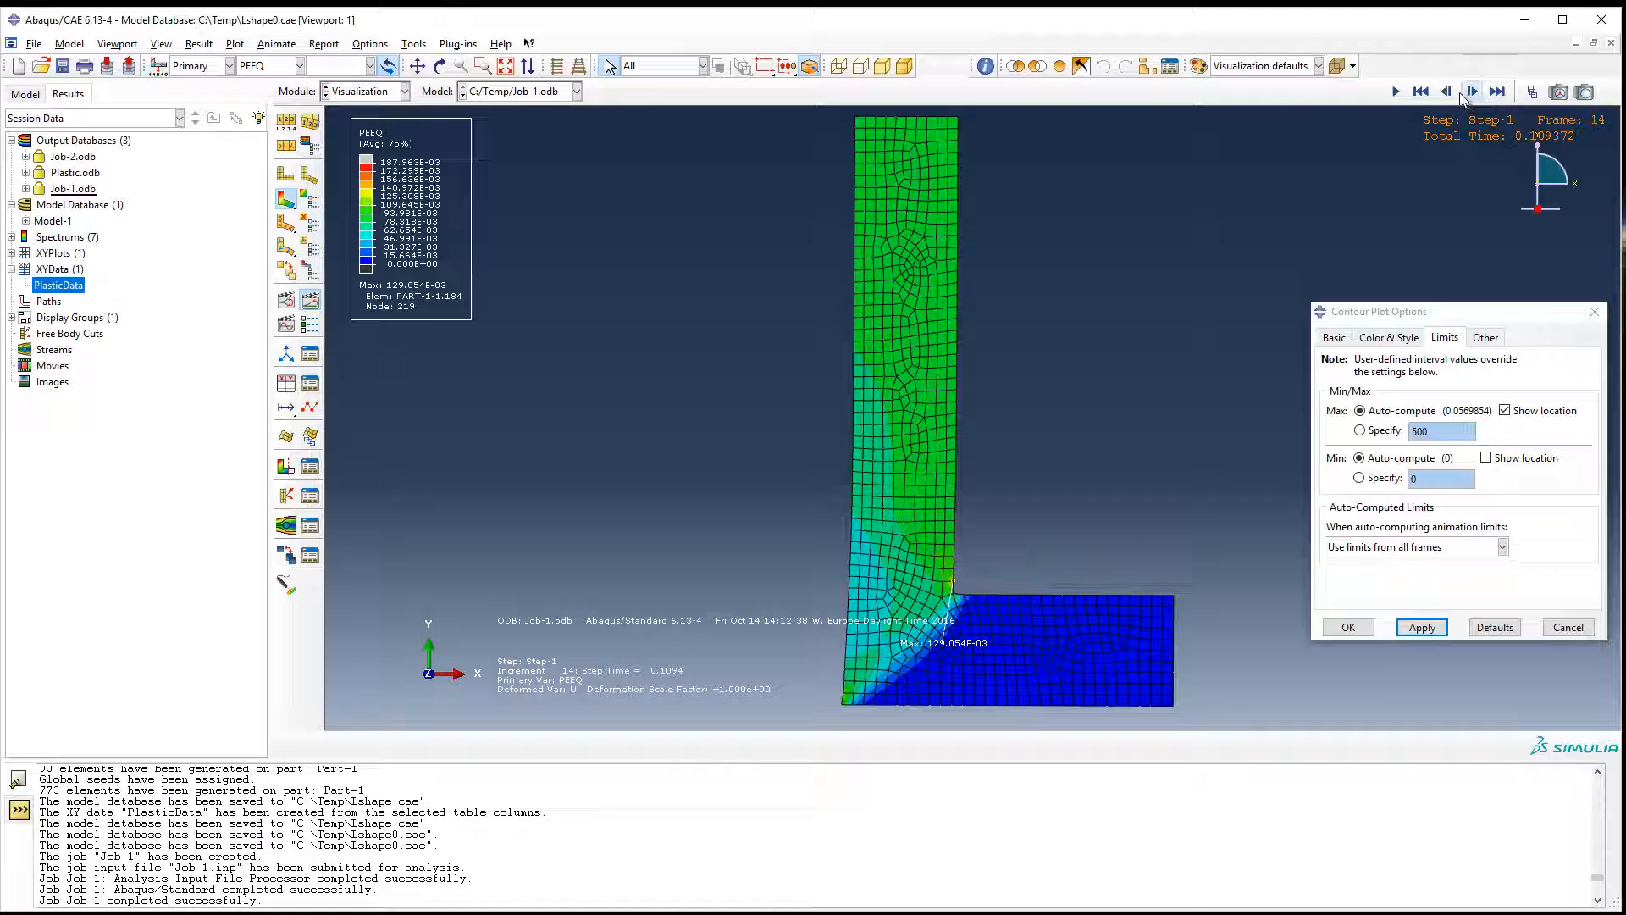
click(1472, 91)
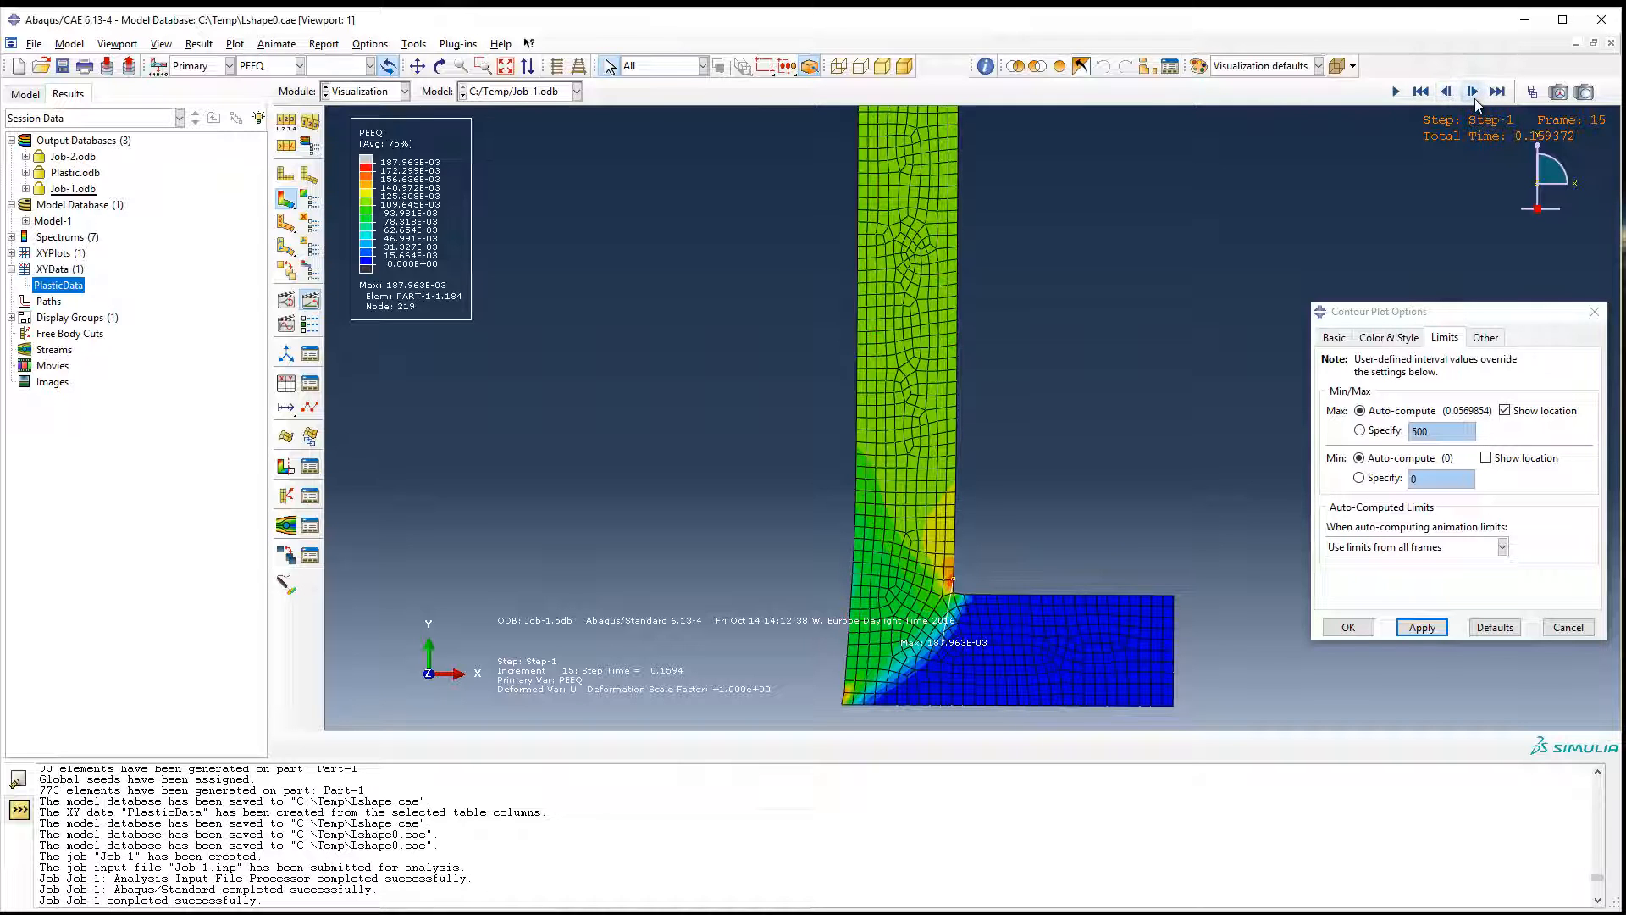
click(1472, 91)
click(1472, 92)
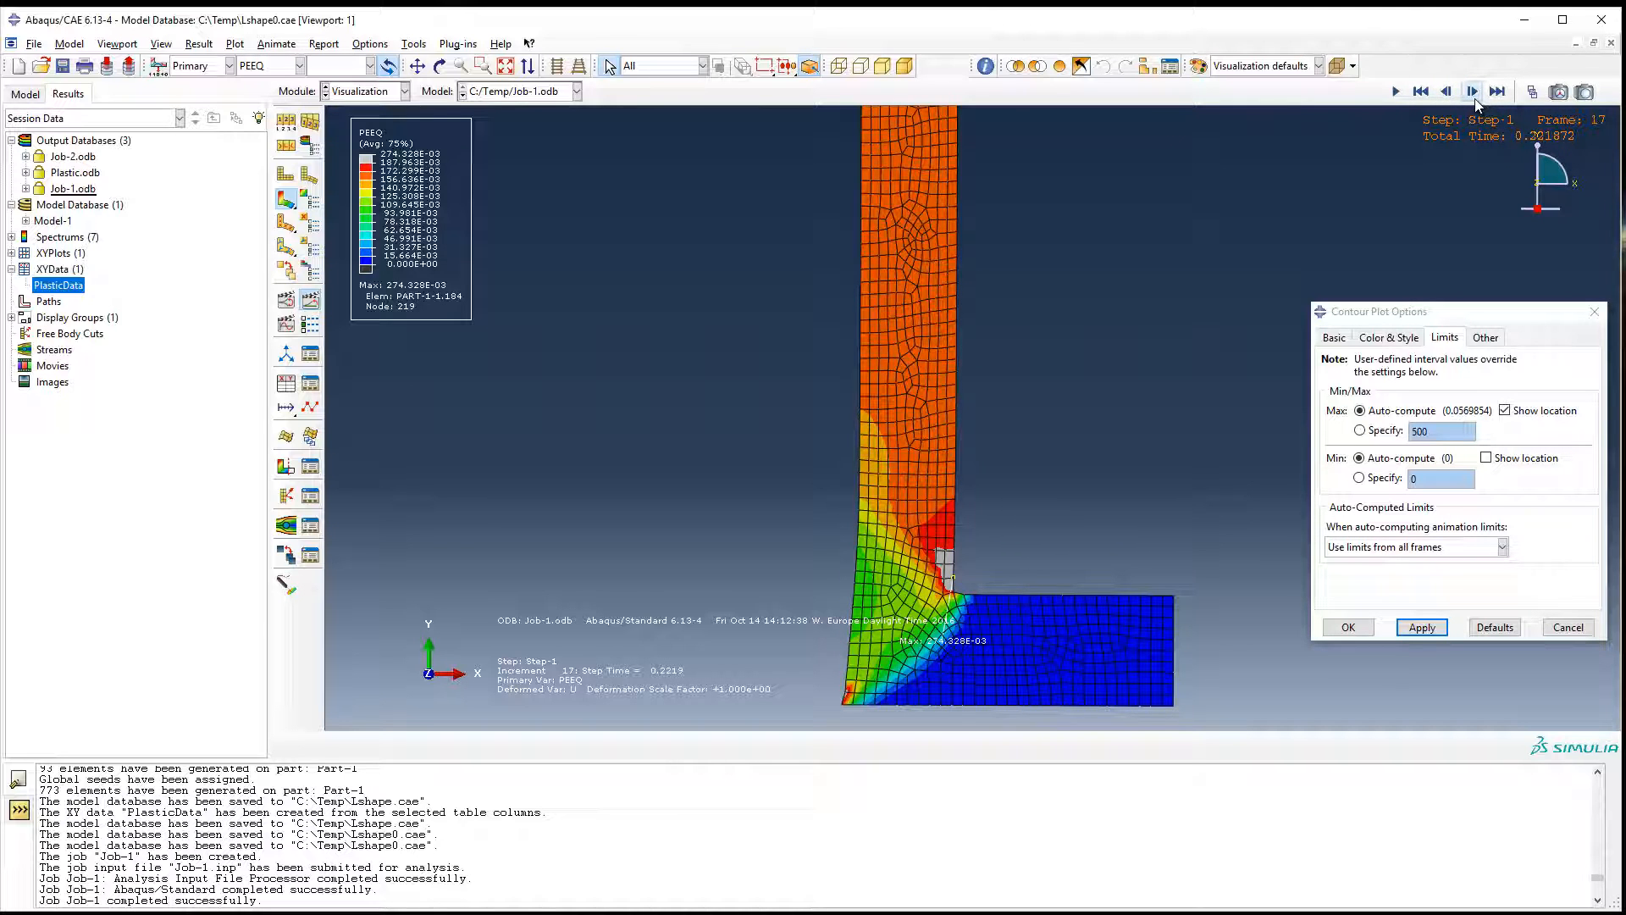
click(1472, 91)
click(1472, 92)
click(1472, 92)
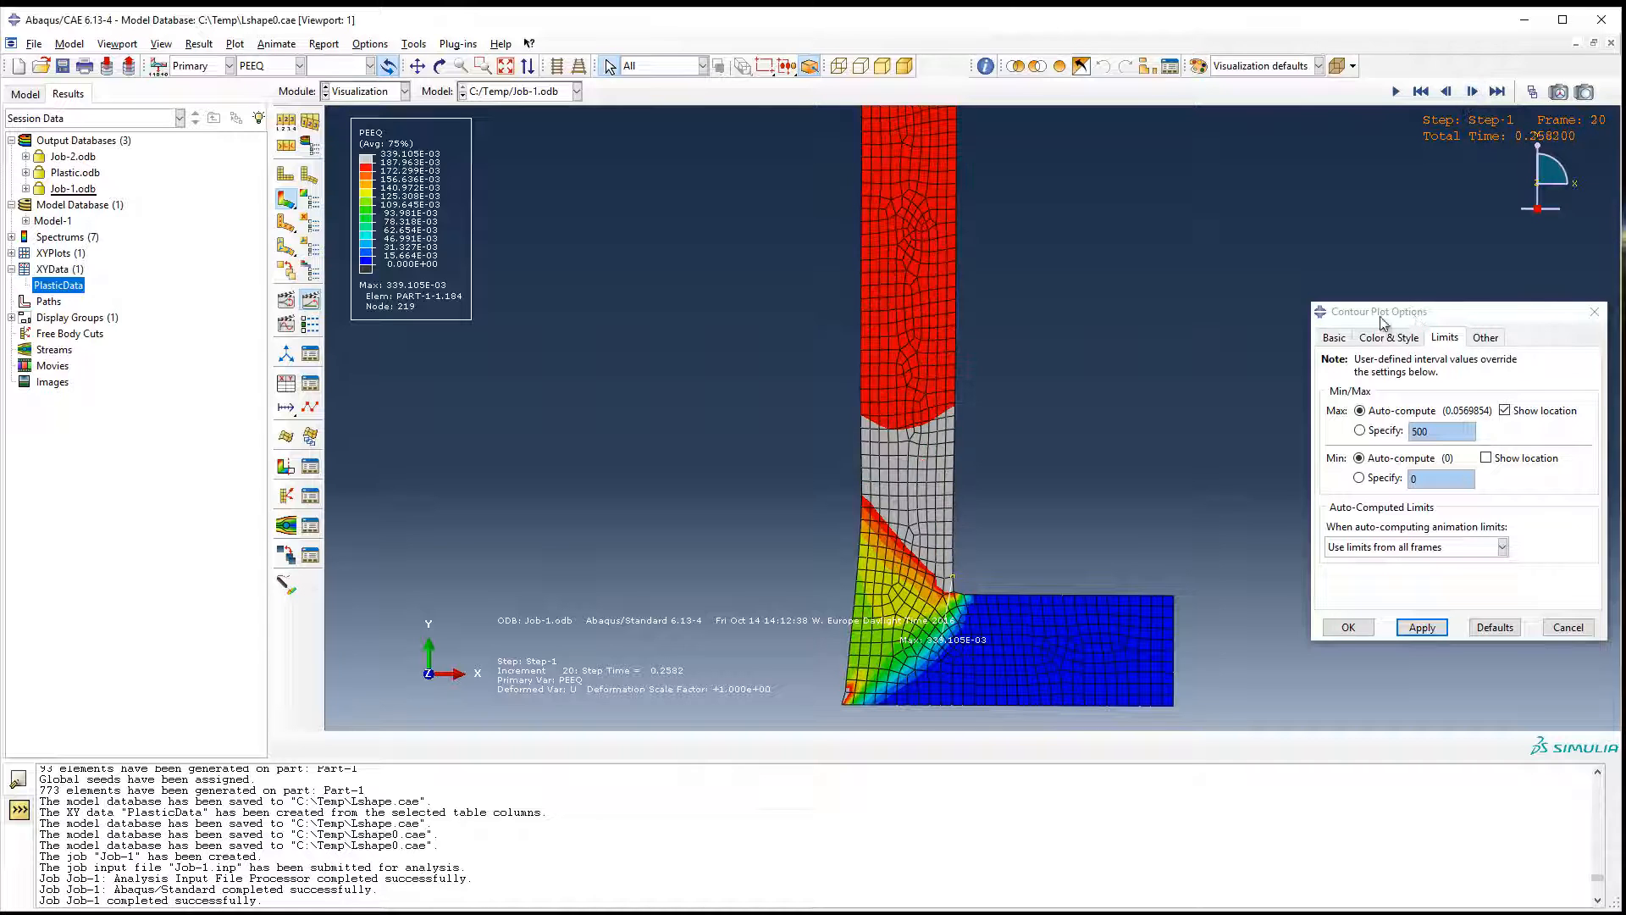
Close the contour plot options and return the results to frame 0.
drag(1381, 316, 1187, 306)
click(1402, 303)
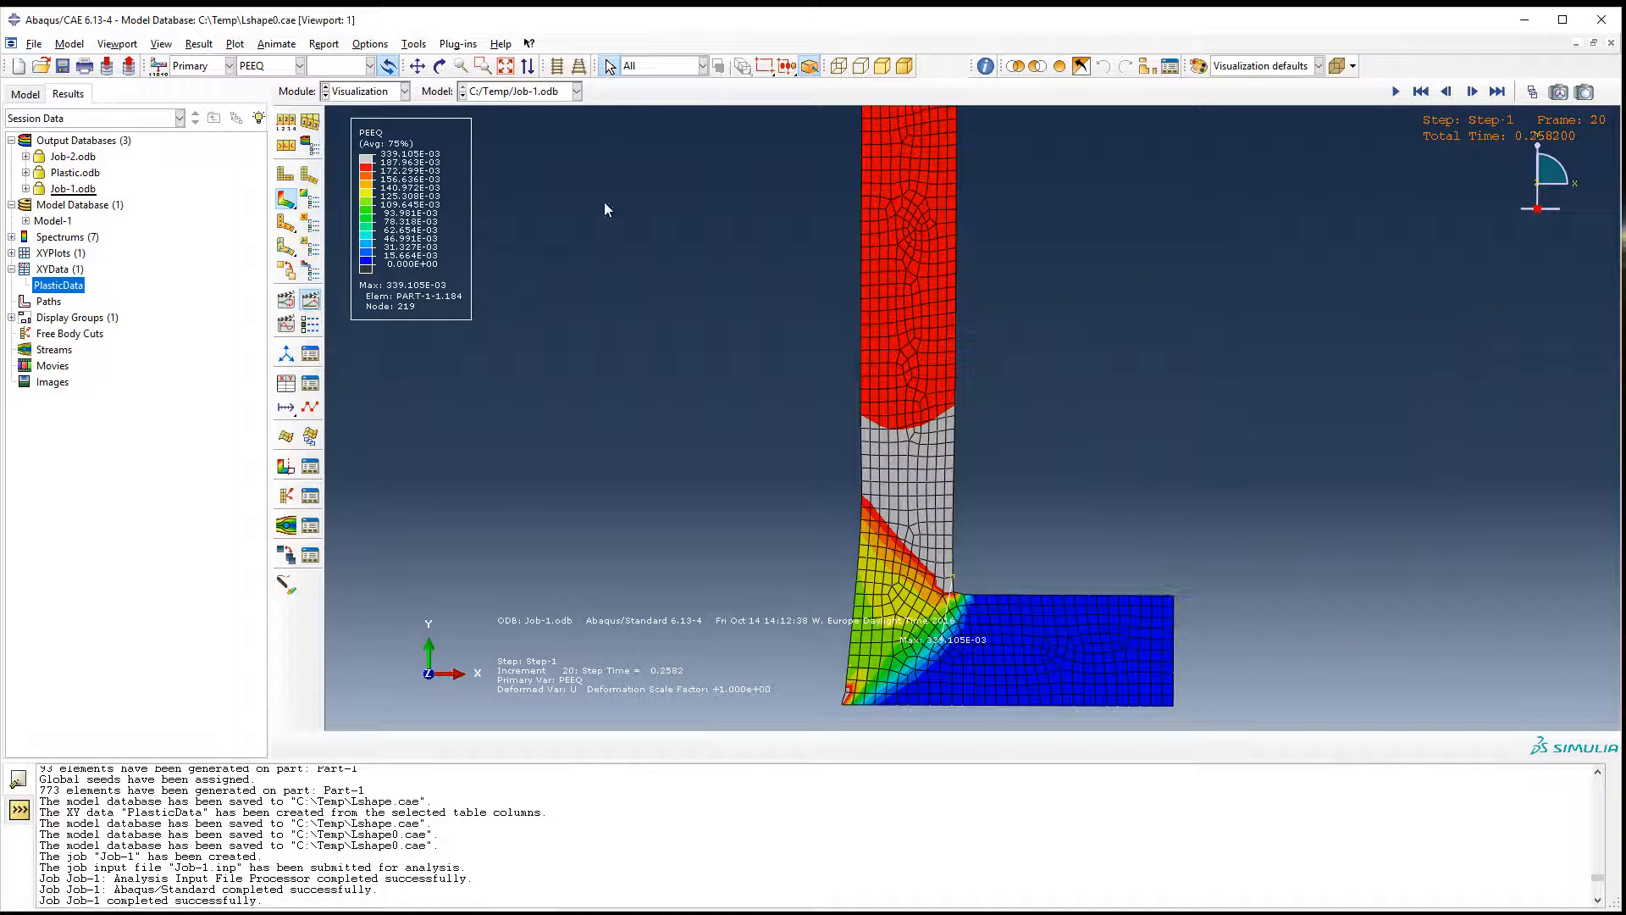
click(1420, 92)
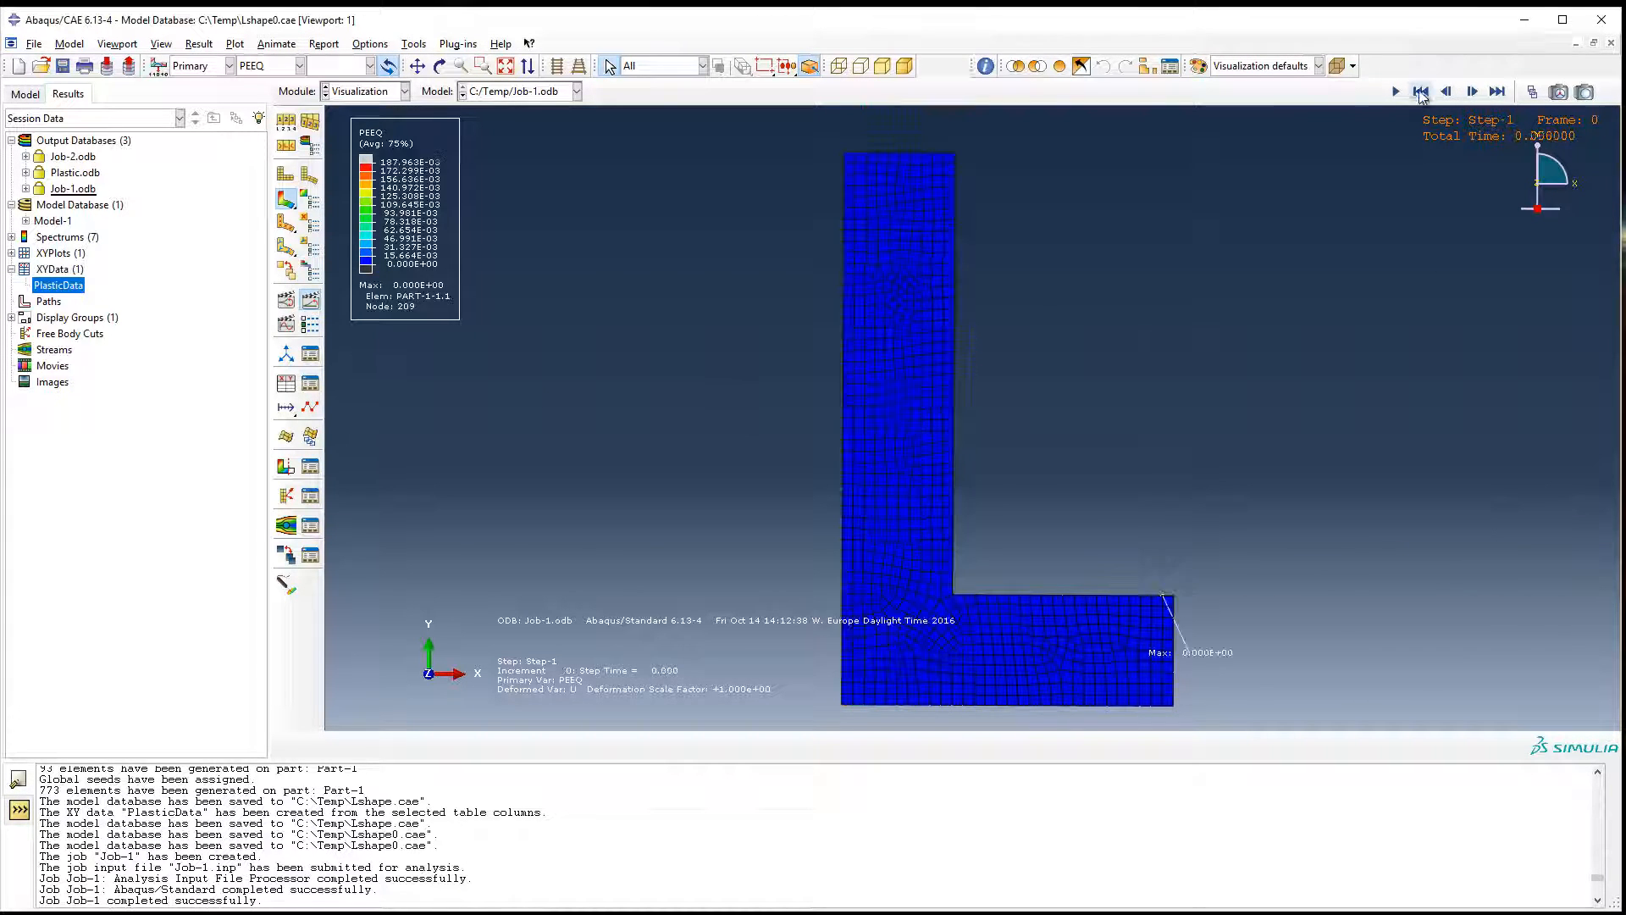
Open the Mirror/Pattern settings of the ODB display options and place the dialog clear of the model.
scroll(950, 547, up, 5)
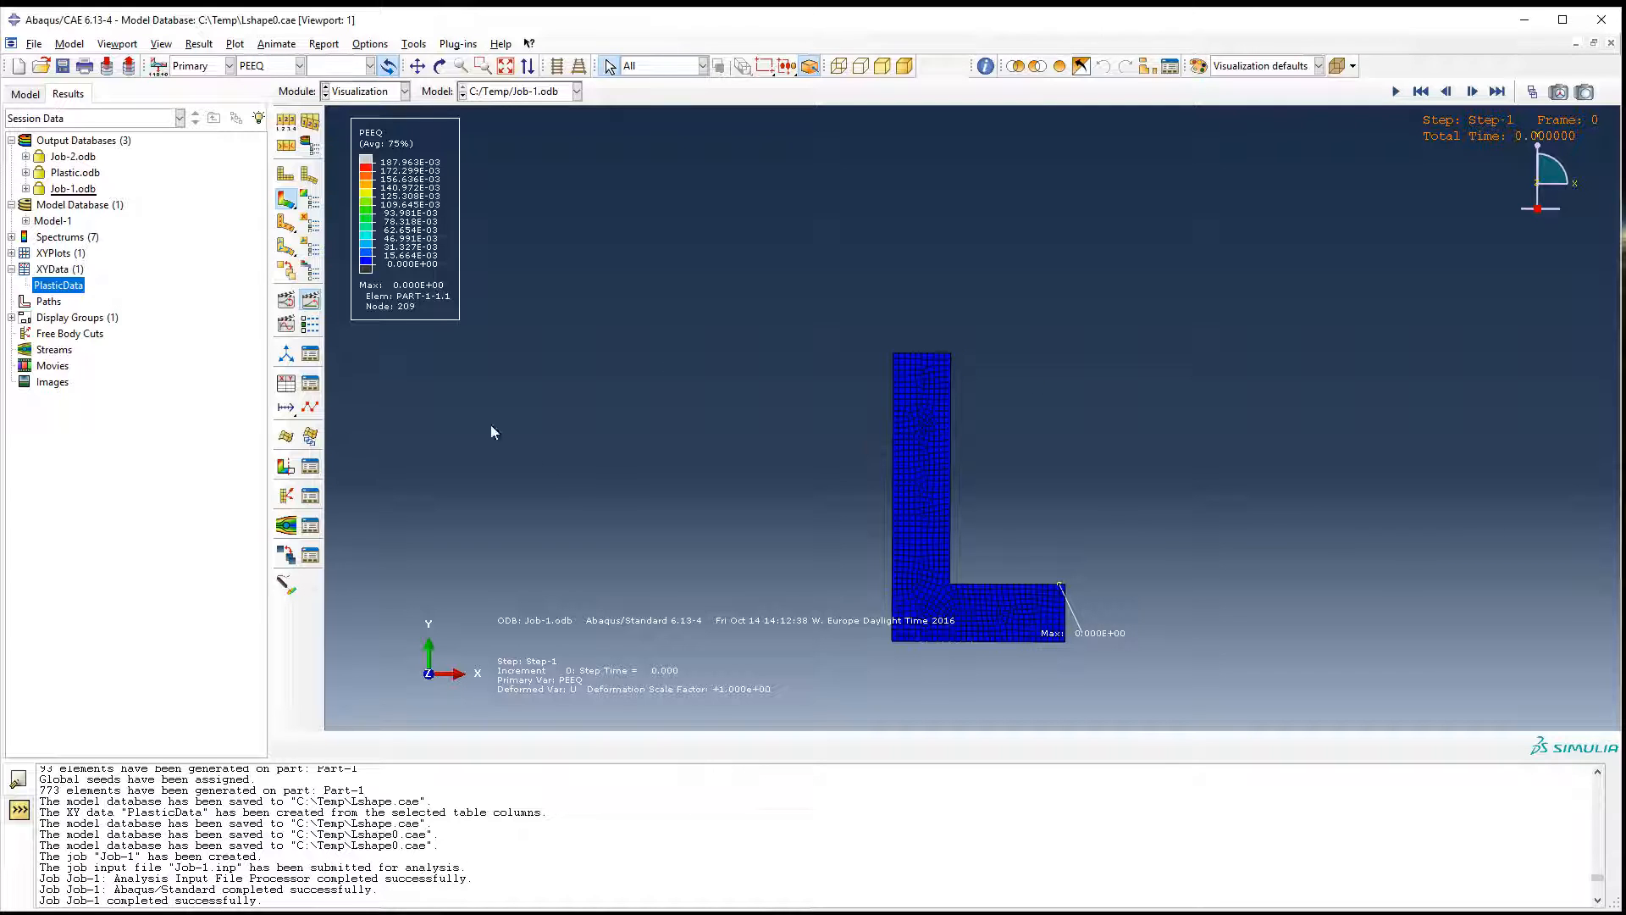
click(161, 44)
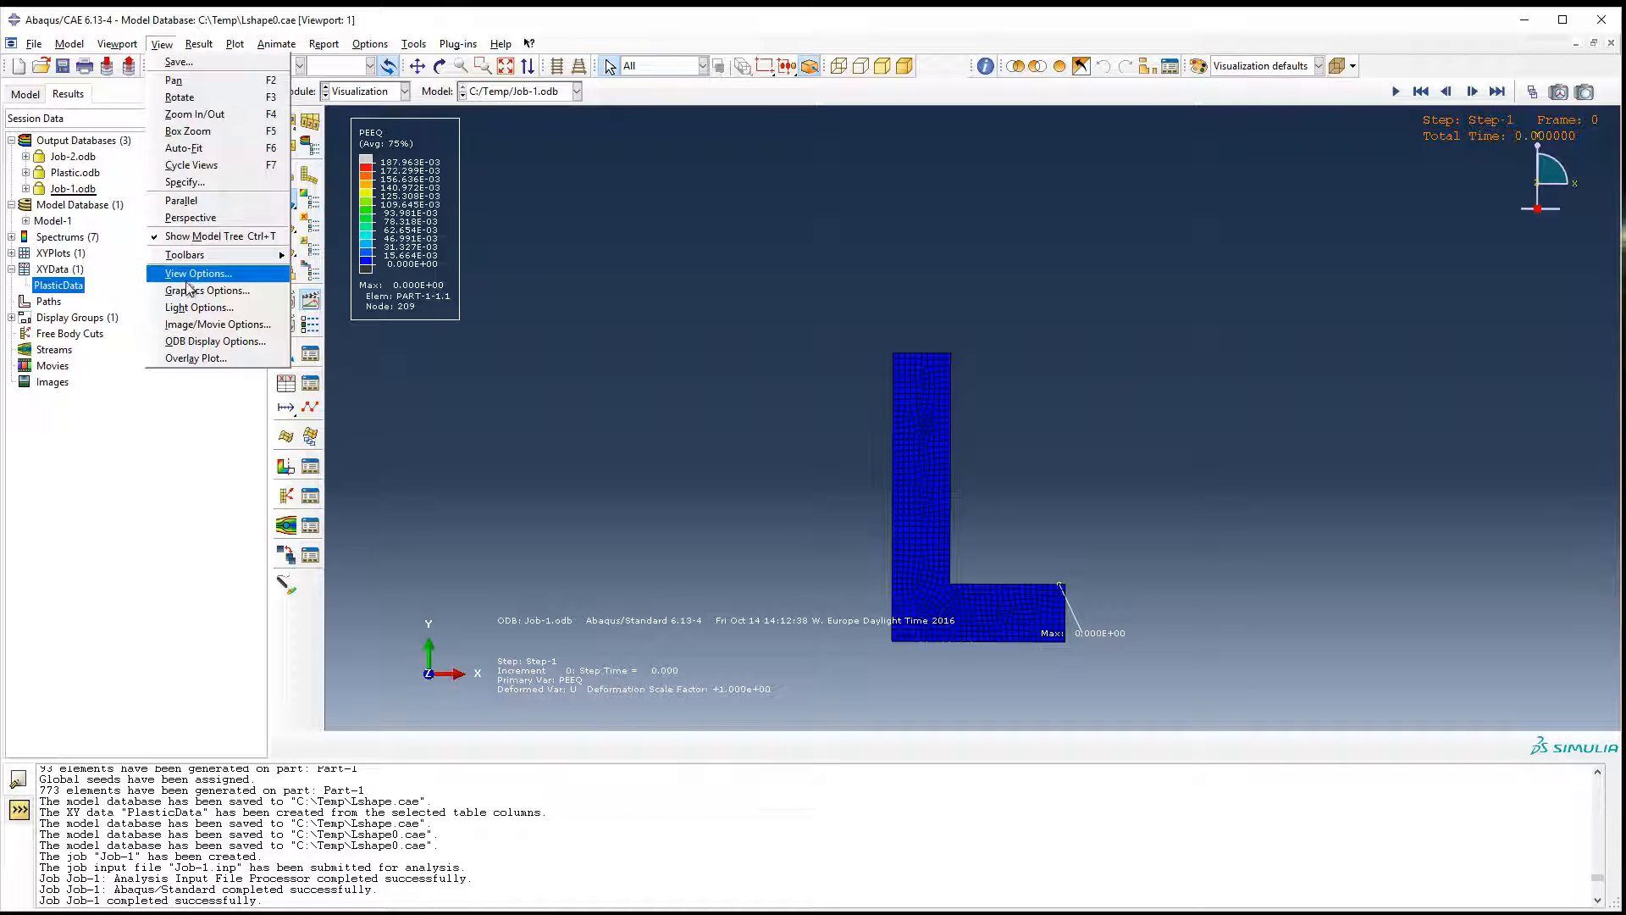
click(189, 343)
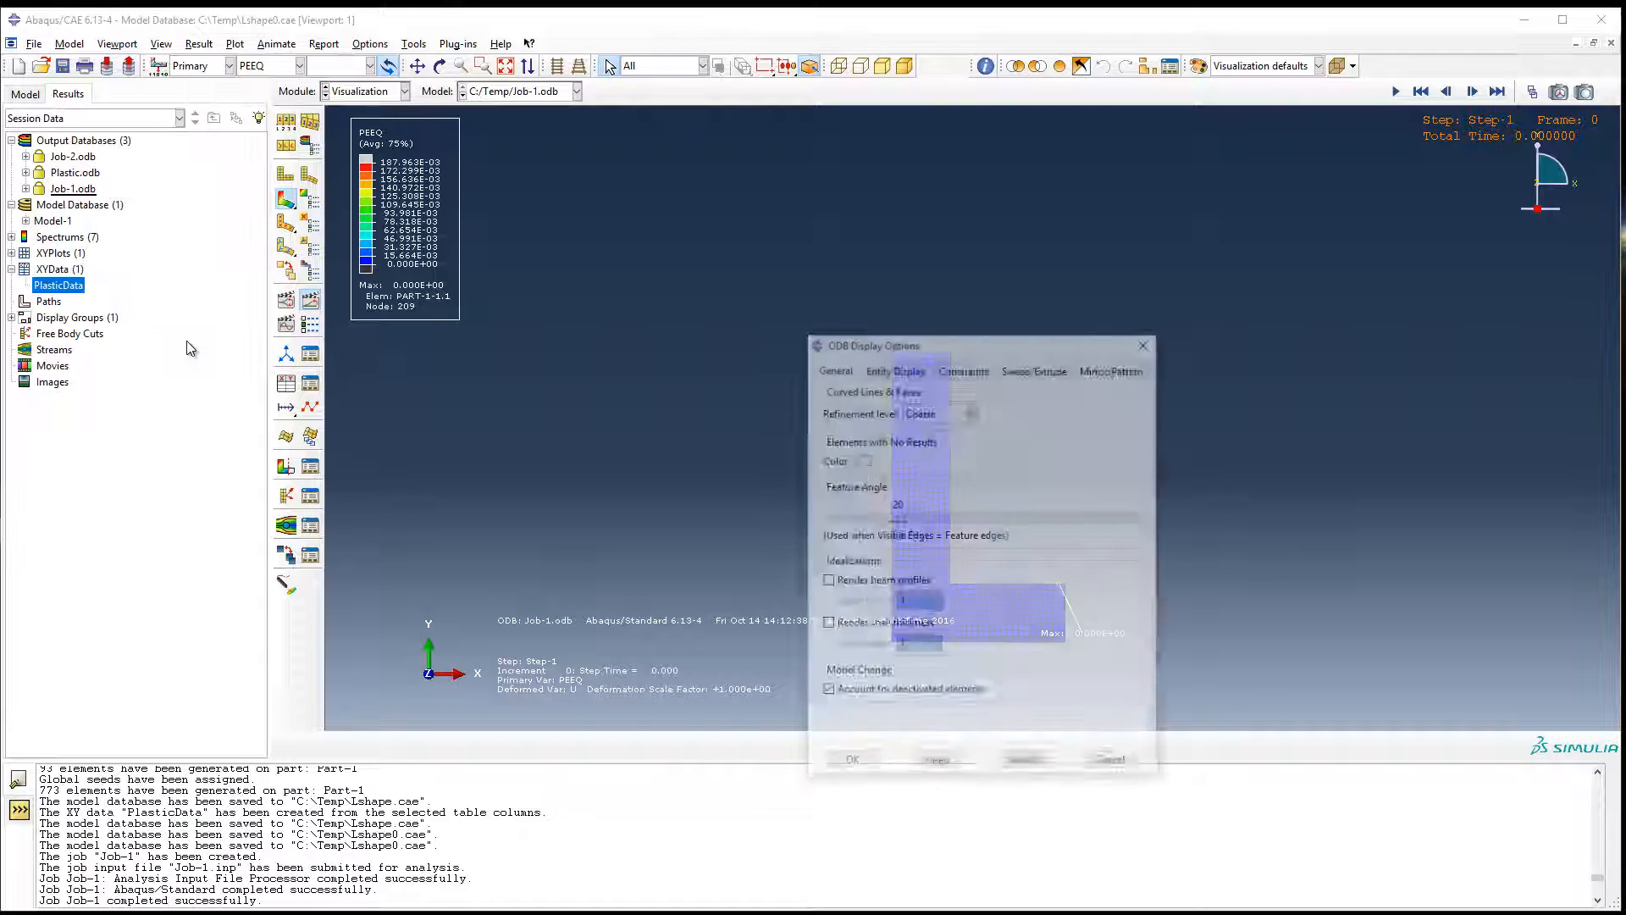
drag(921, 344, 534, 233)
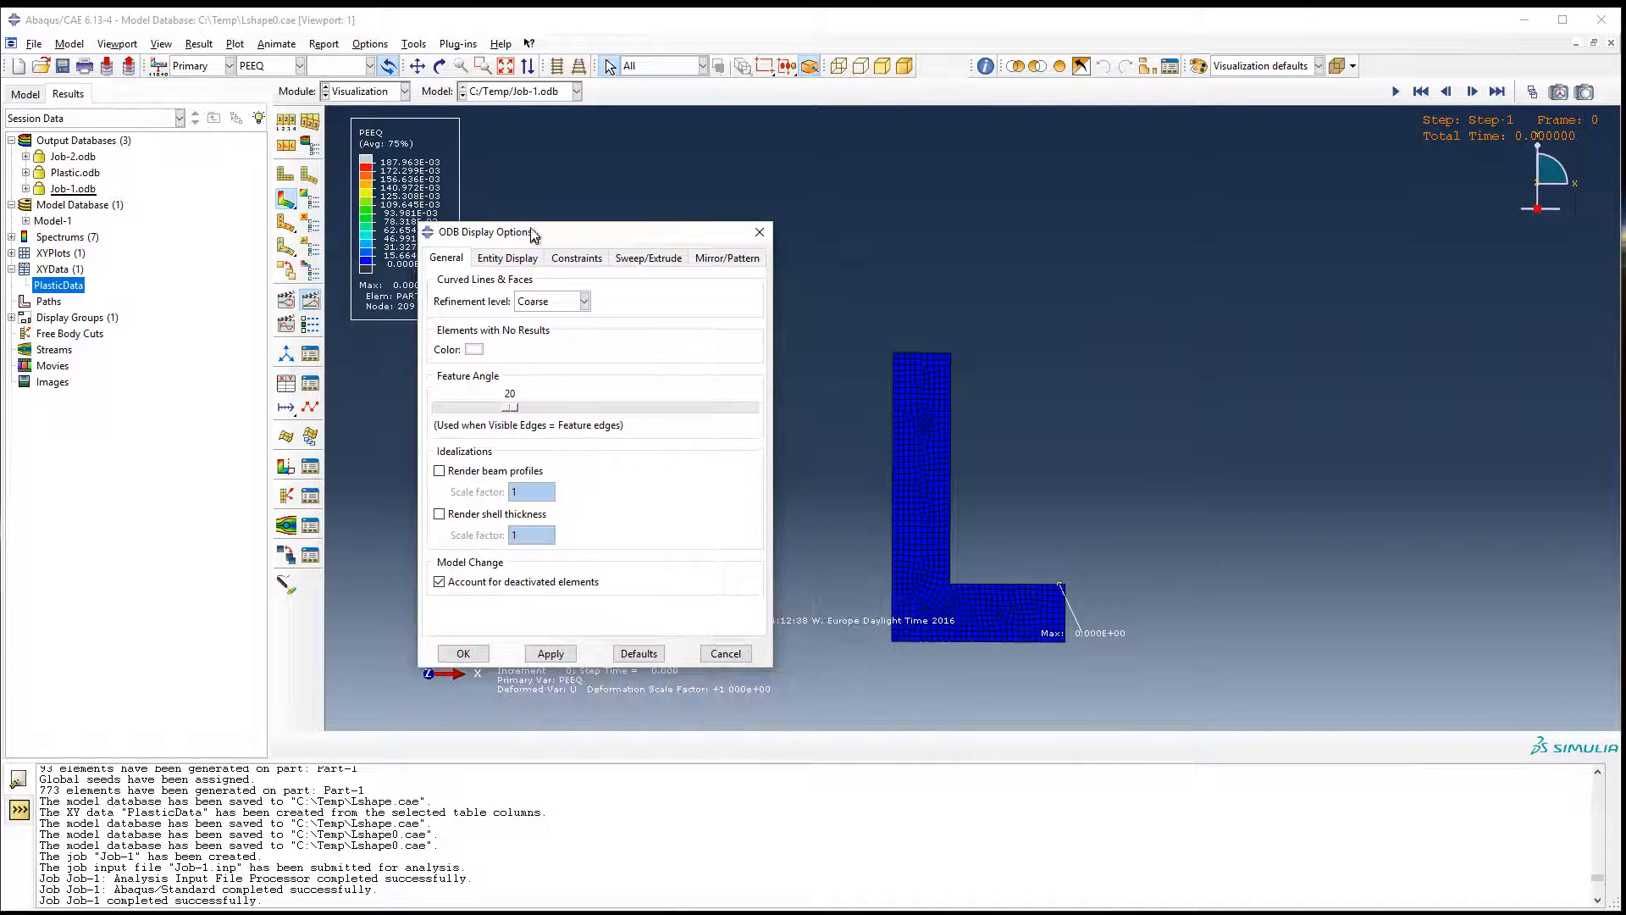
click(716, 259)
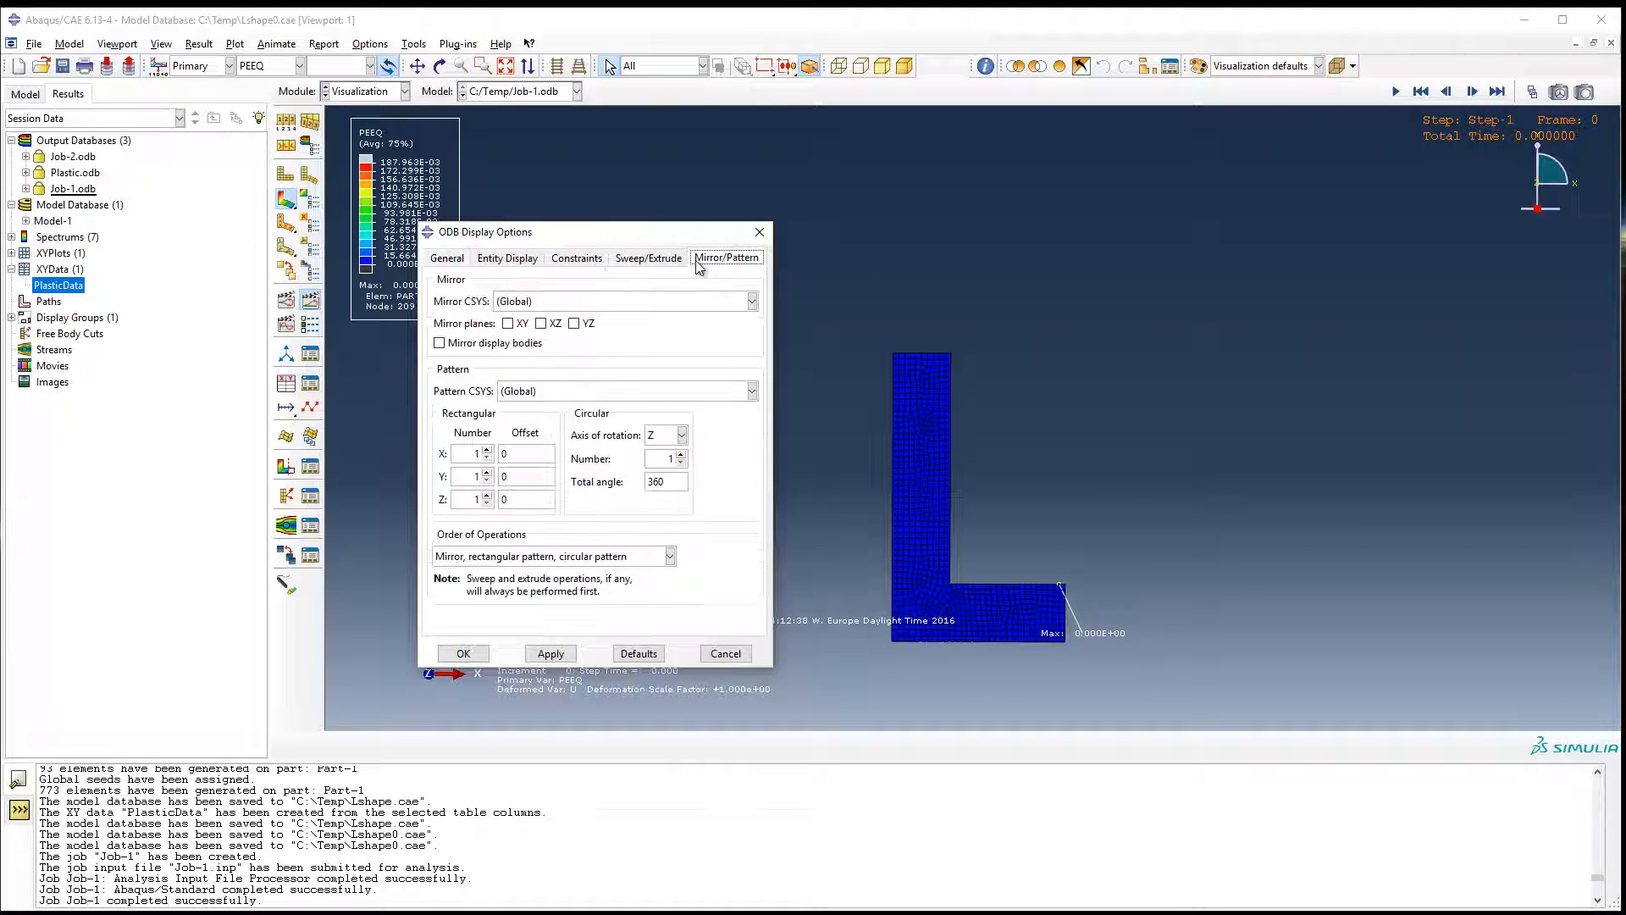
drag(538, 241, 418, 205)
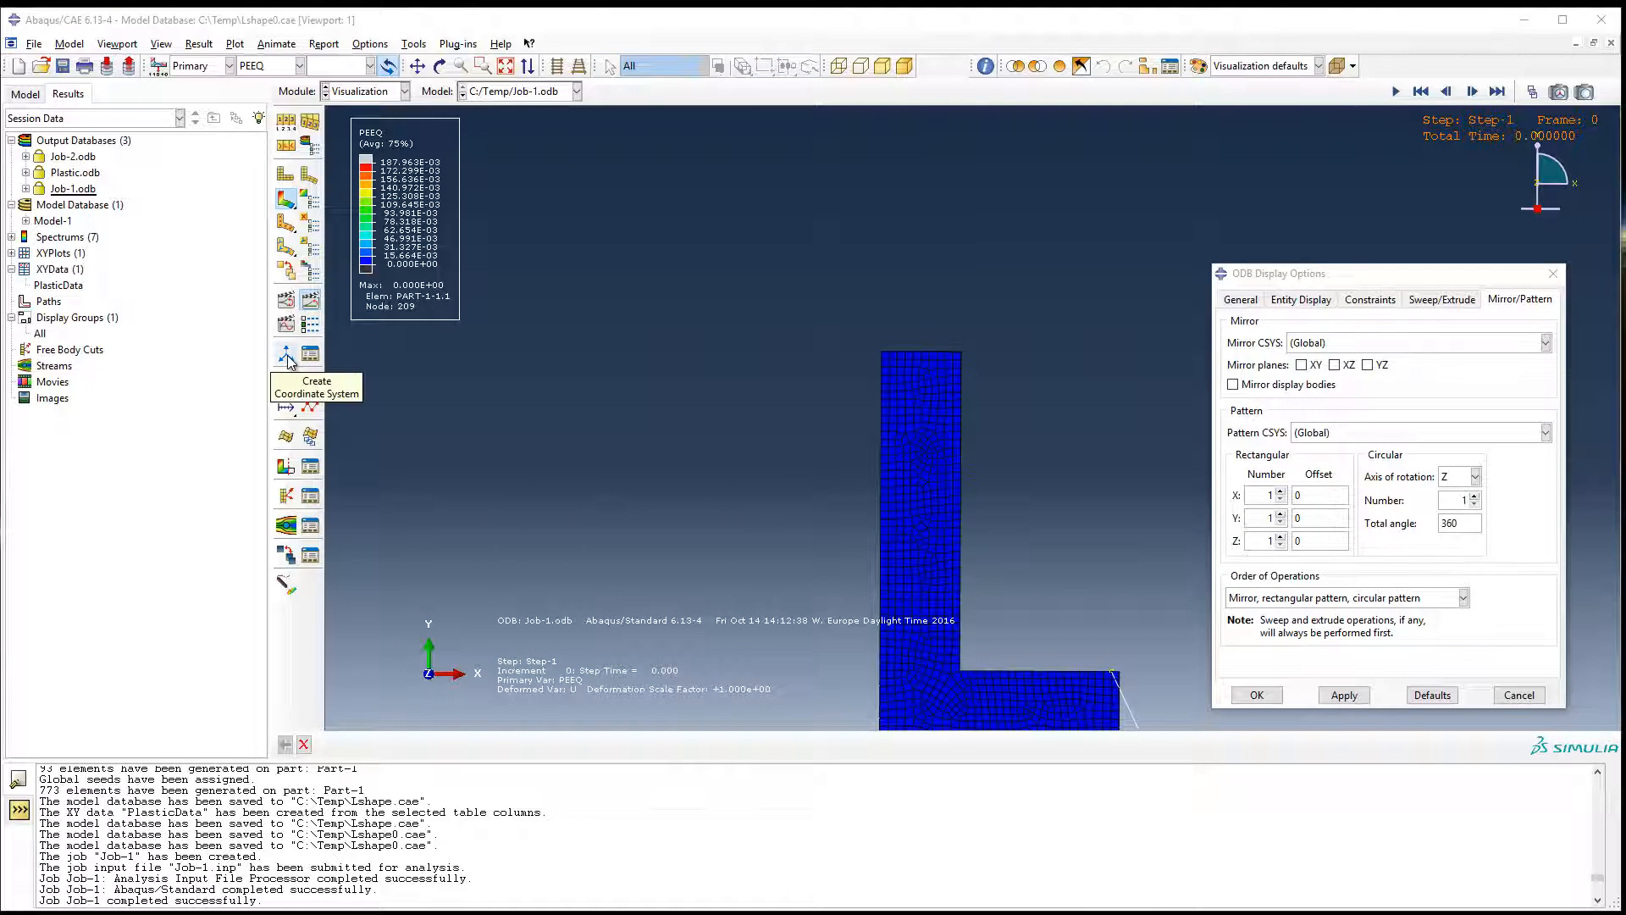
Create the rectangular coordinate system CSYS-1 following a single node, with its origin at the vertical leg's upper inner corner node.
click(286, 355)
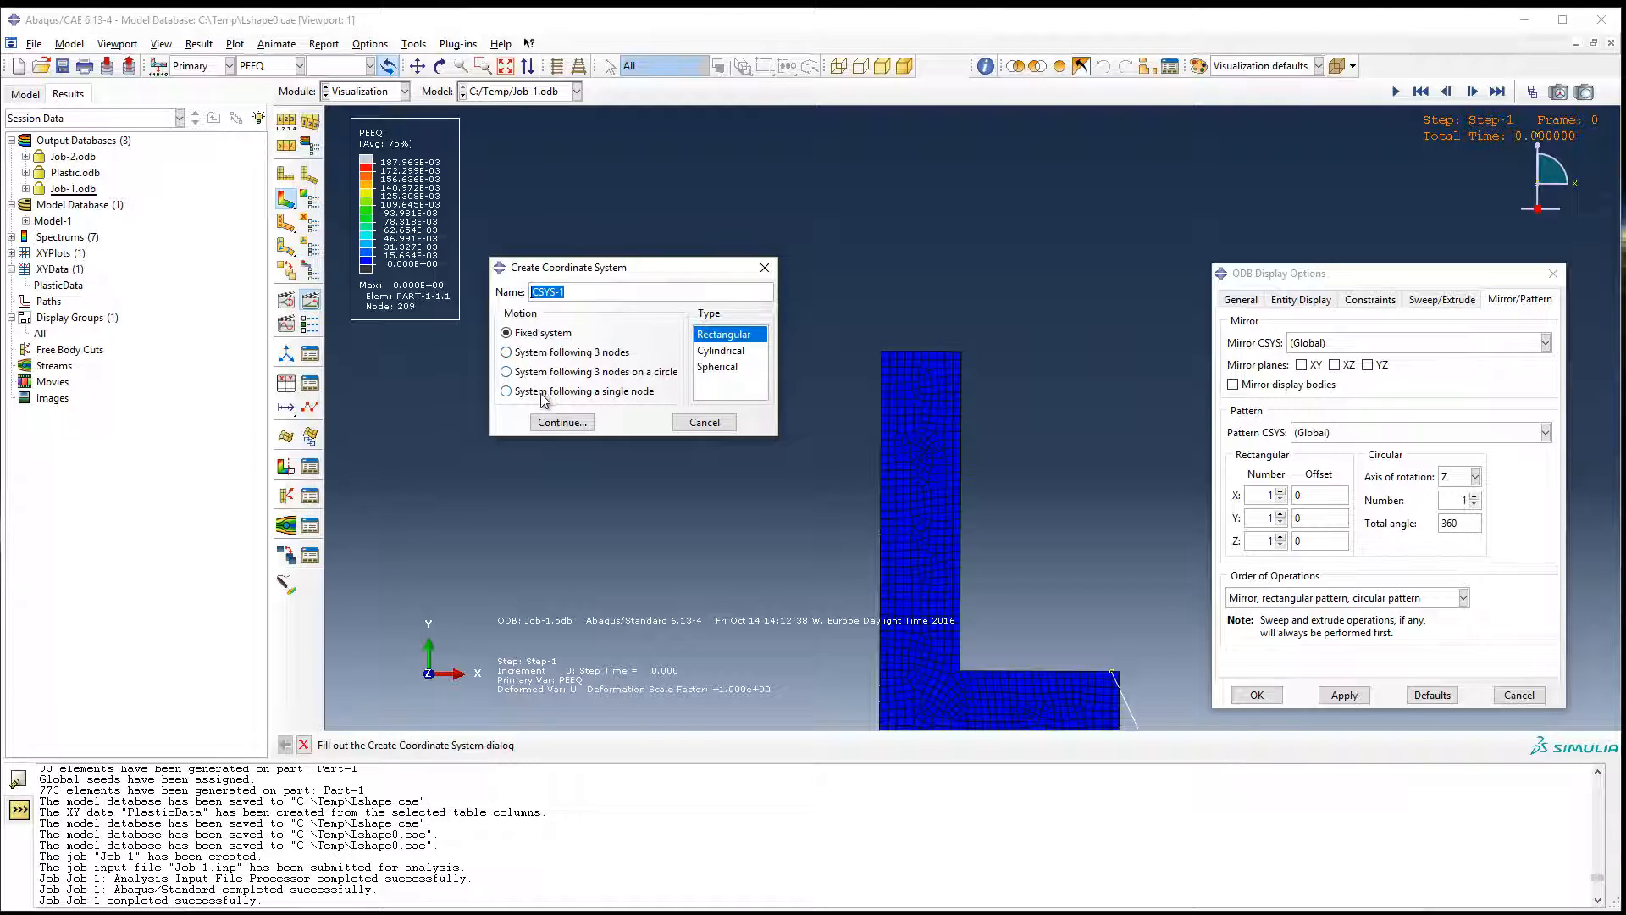
click(584, 394)
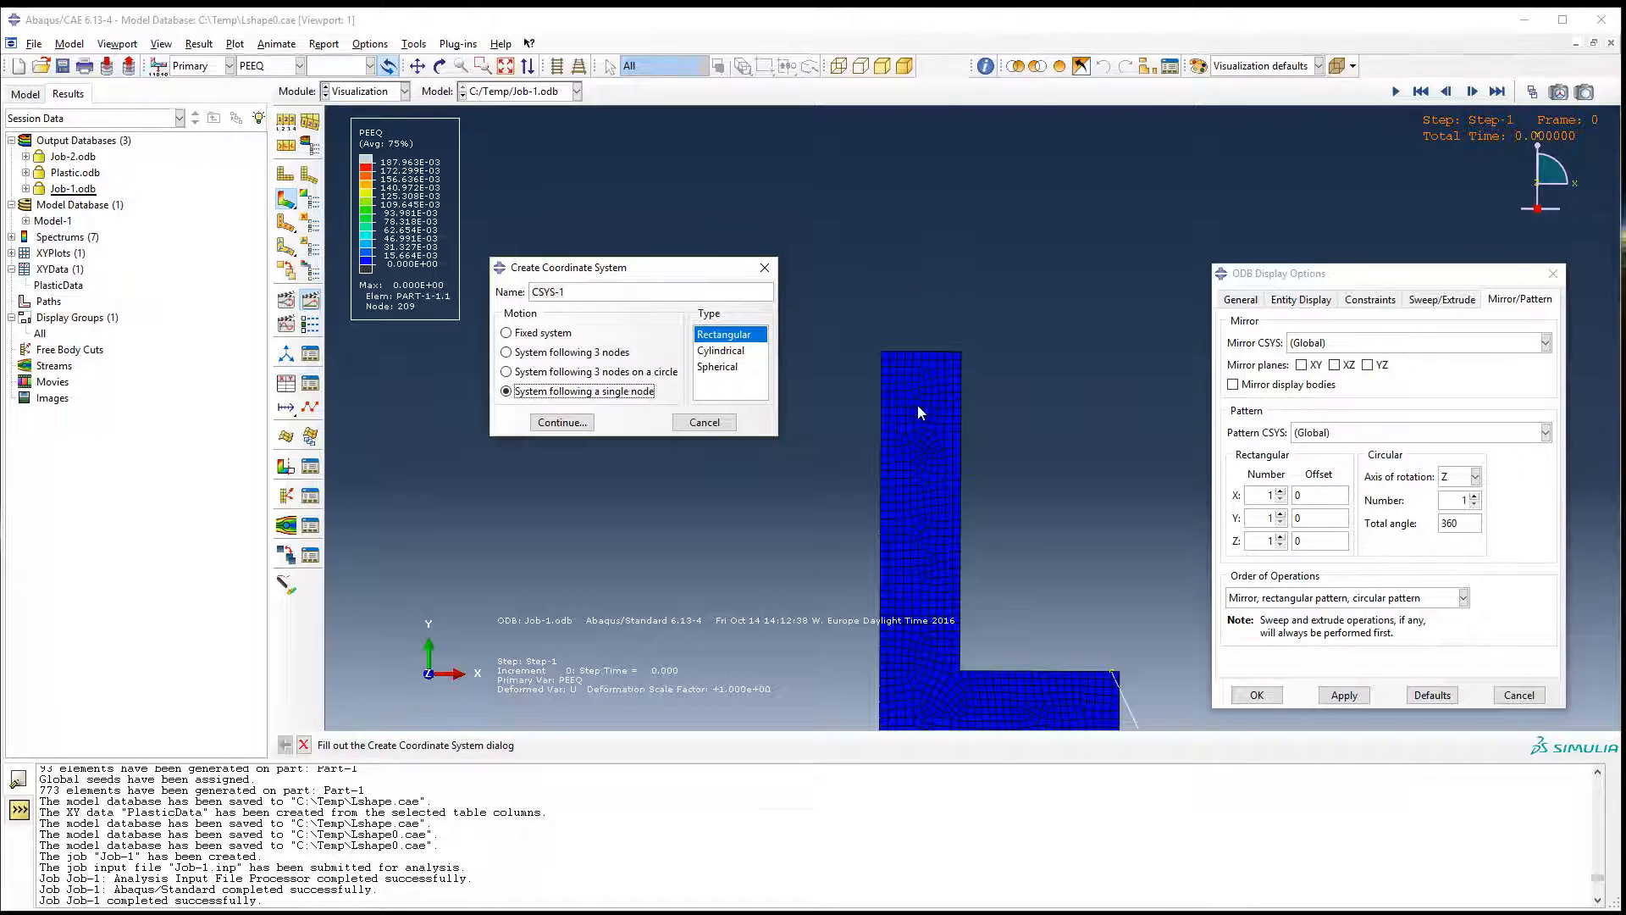
click(564, 422)
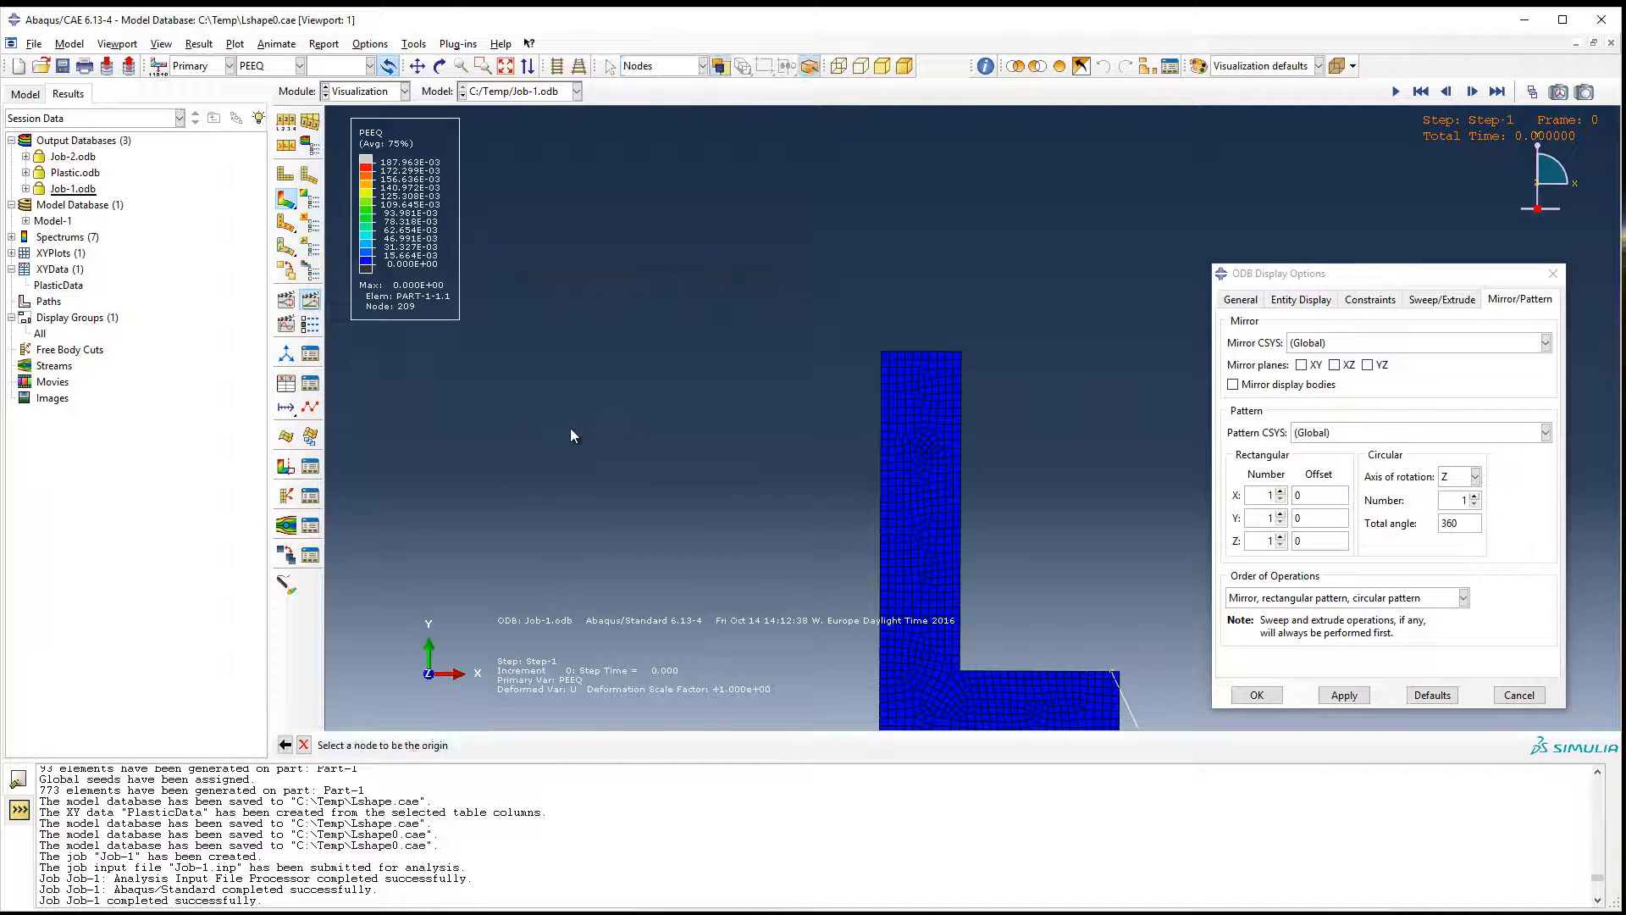
click(962, 352)
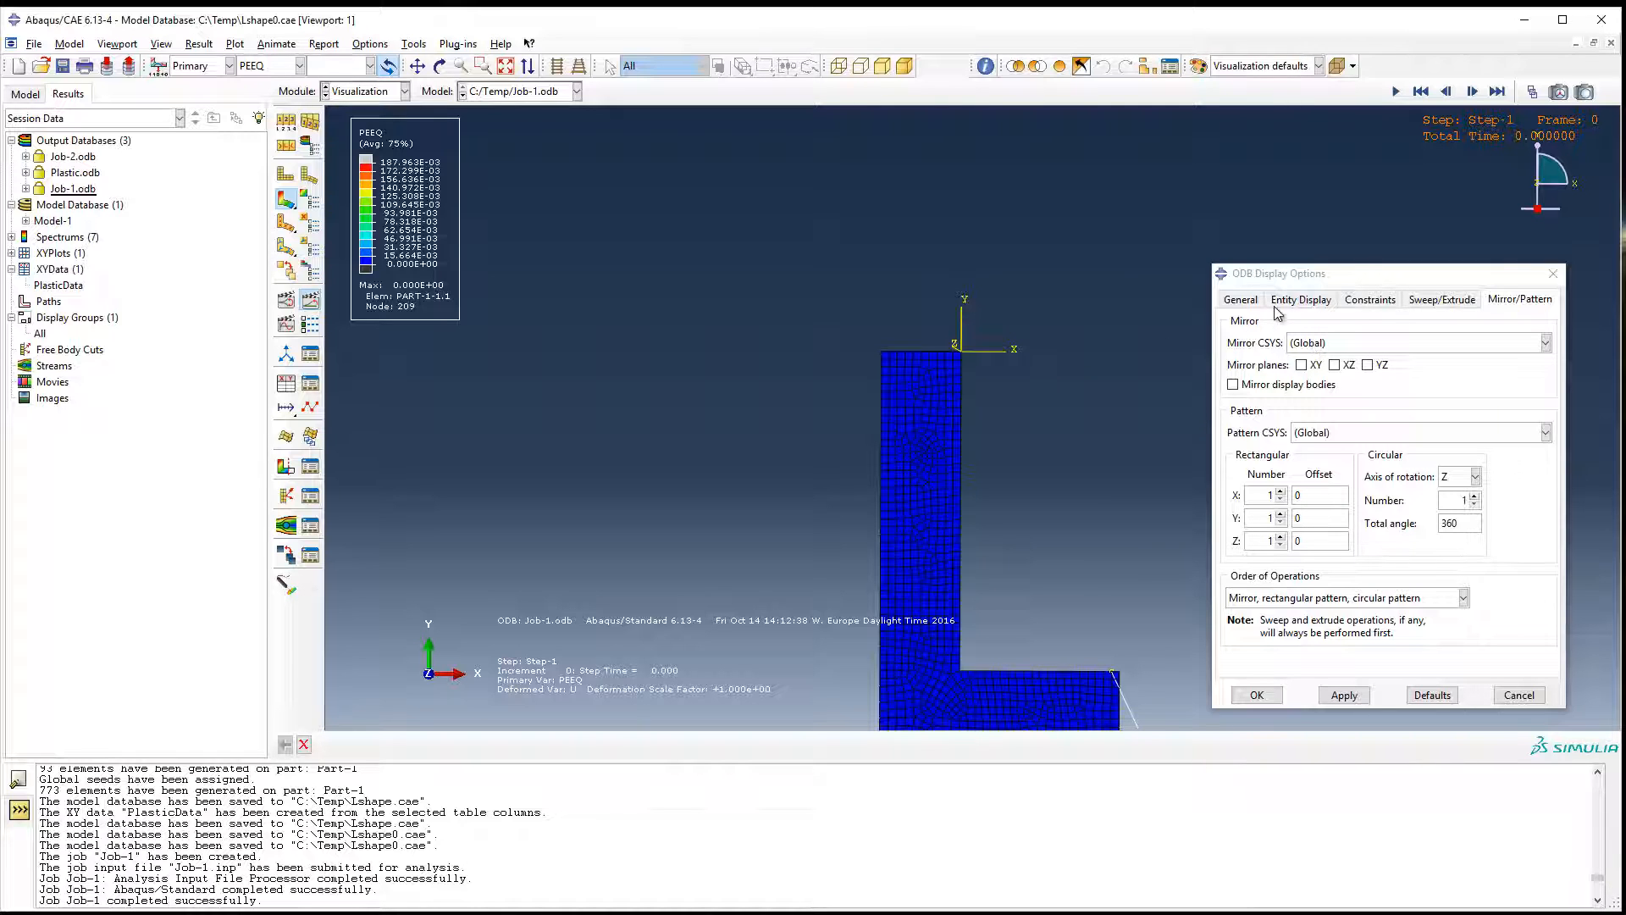
Mirror the displayed results about the XZ plane of CSYS-1 and accept the ODB display options.
drag(1283, 276, 1228, 184)
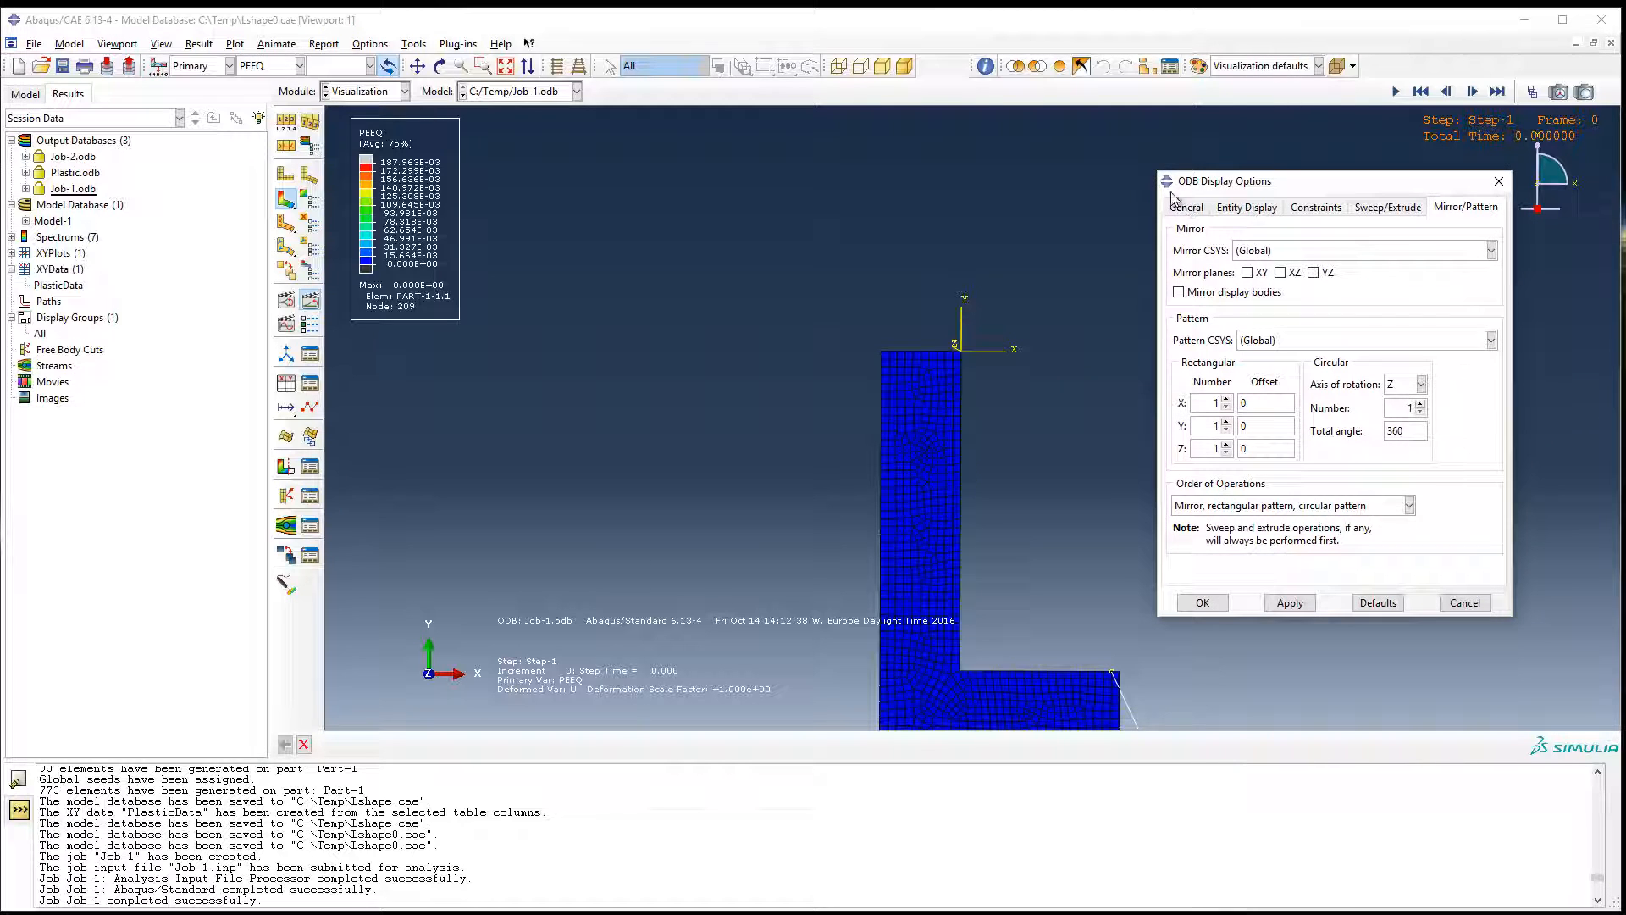
click(1270, 255)
click(1272, 285)
click(1280, 273)
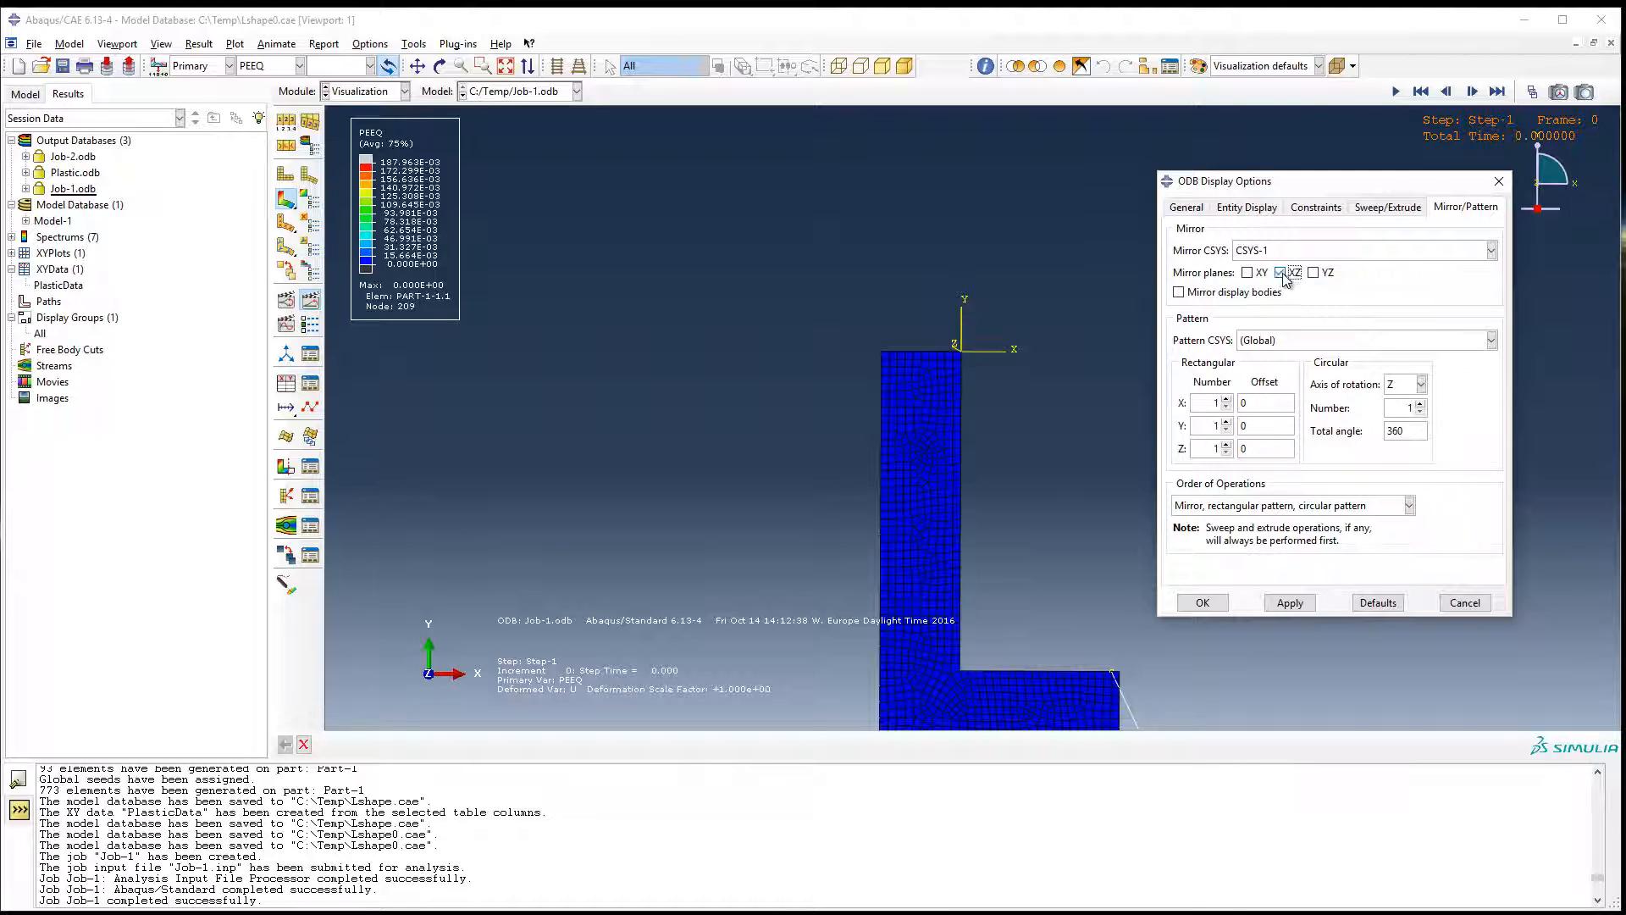
click(1289, 602)
scroll(1047, 375, up, 1)
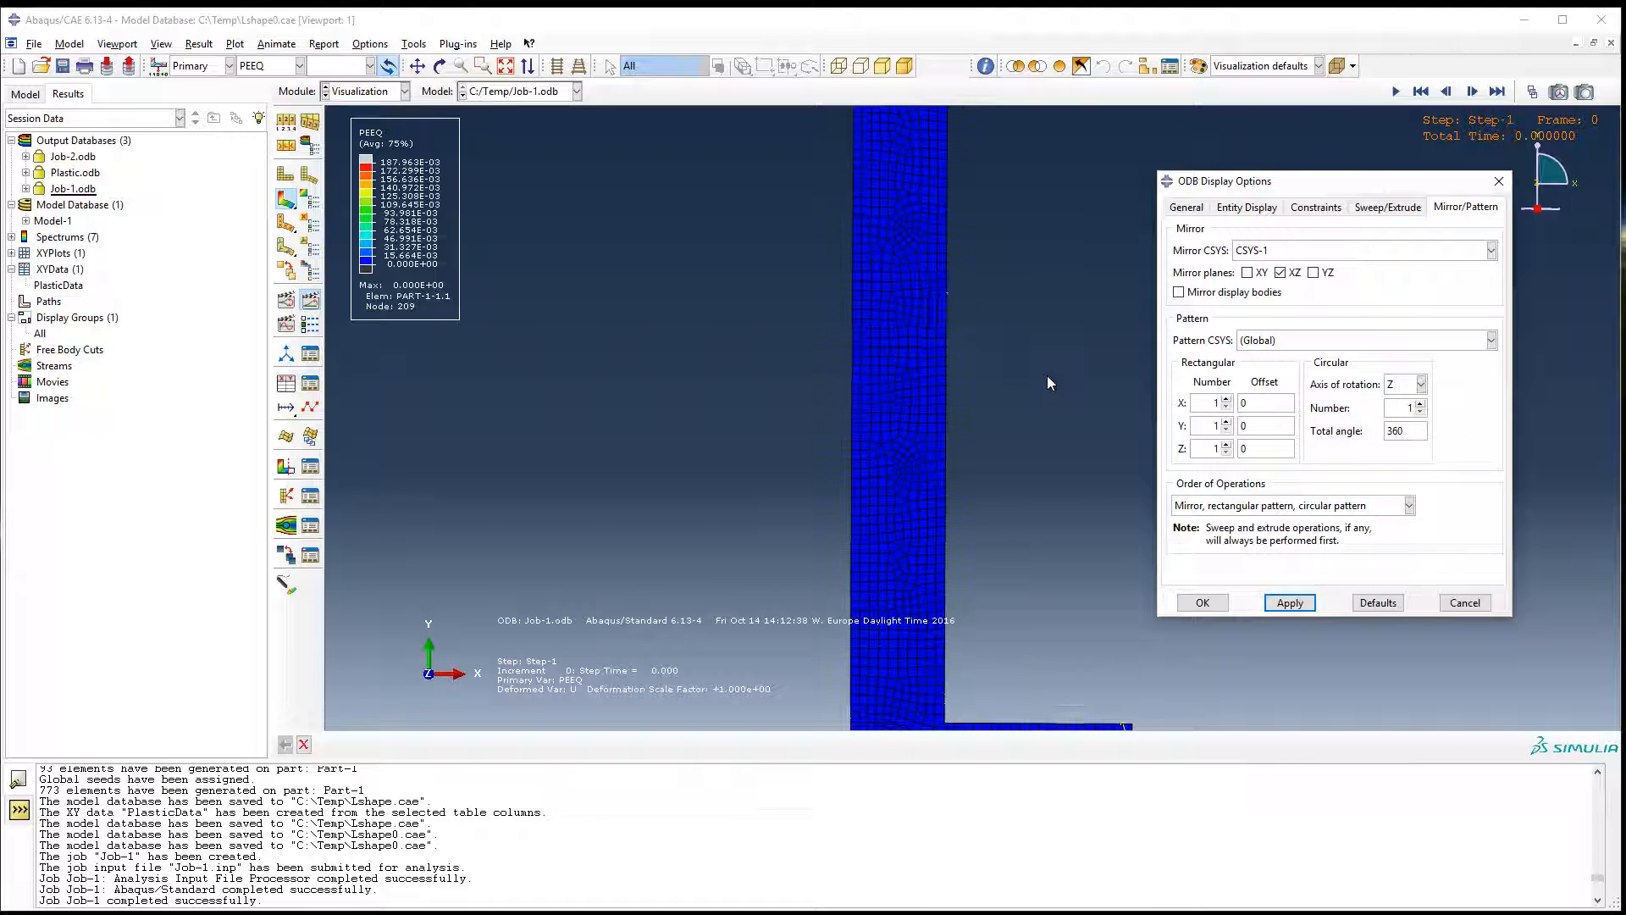
scroll(1047, 374, down, 2)
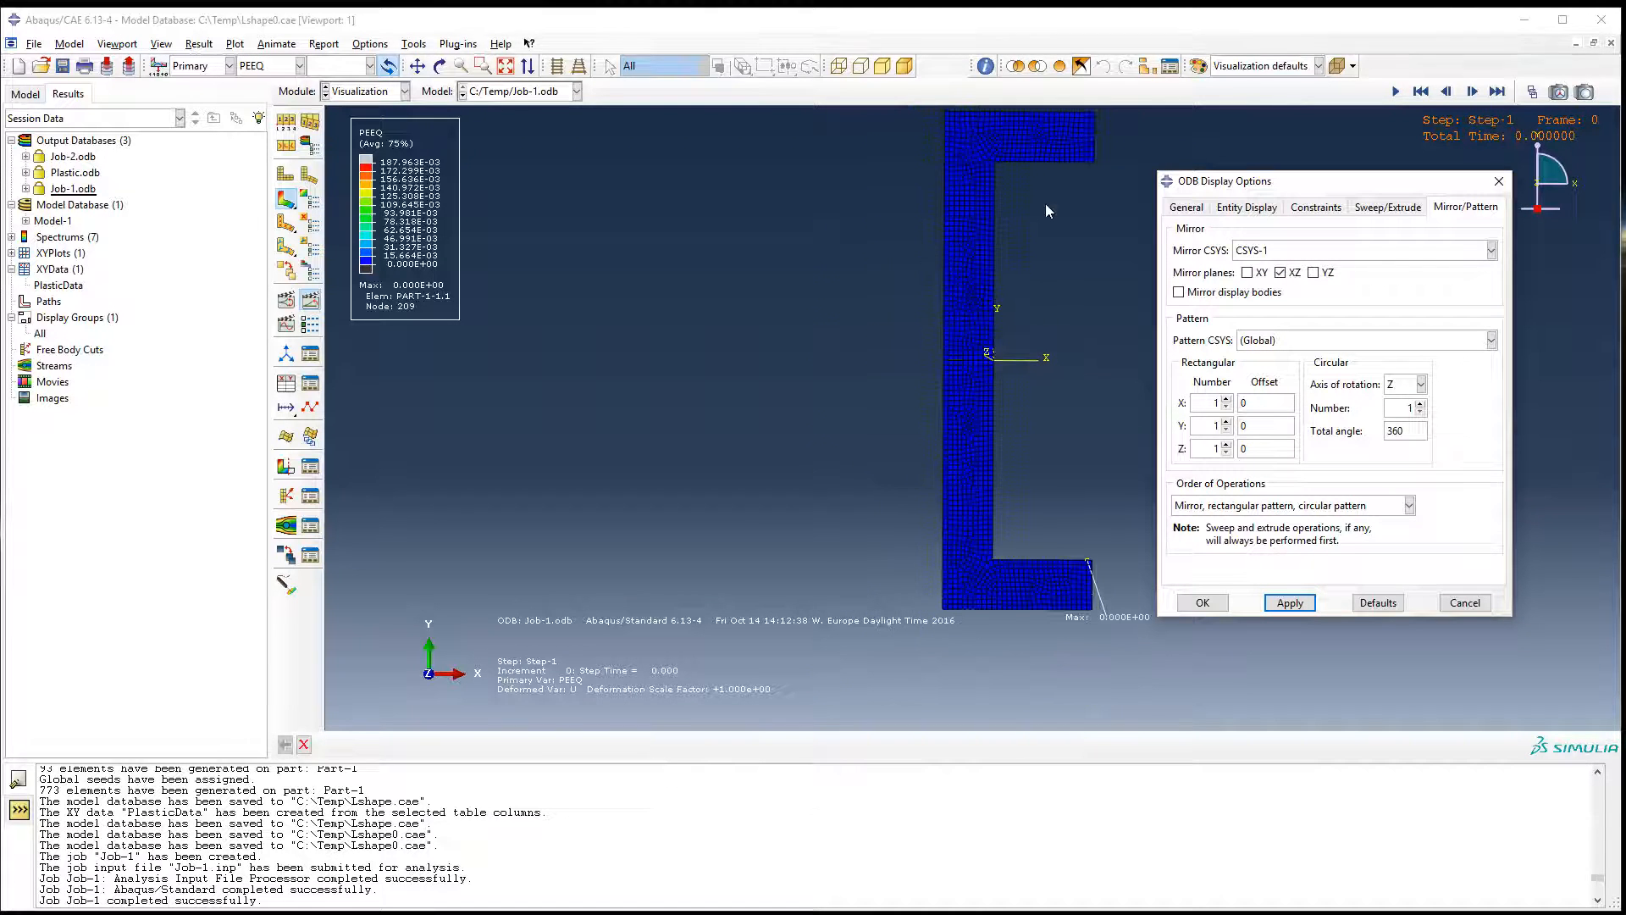
scroll(1048, 327, down, 1)
click(1202, 603)
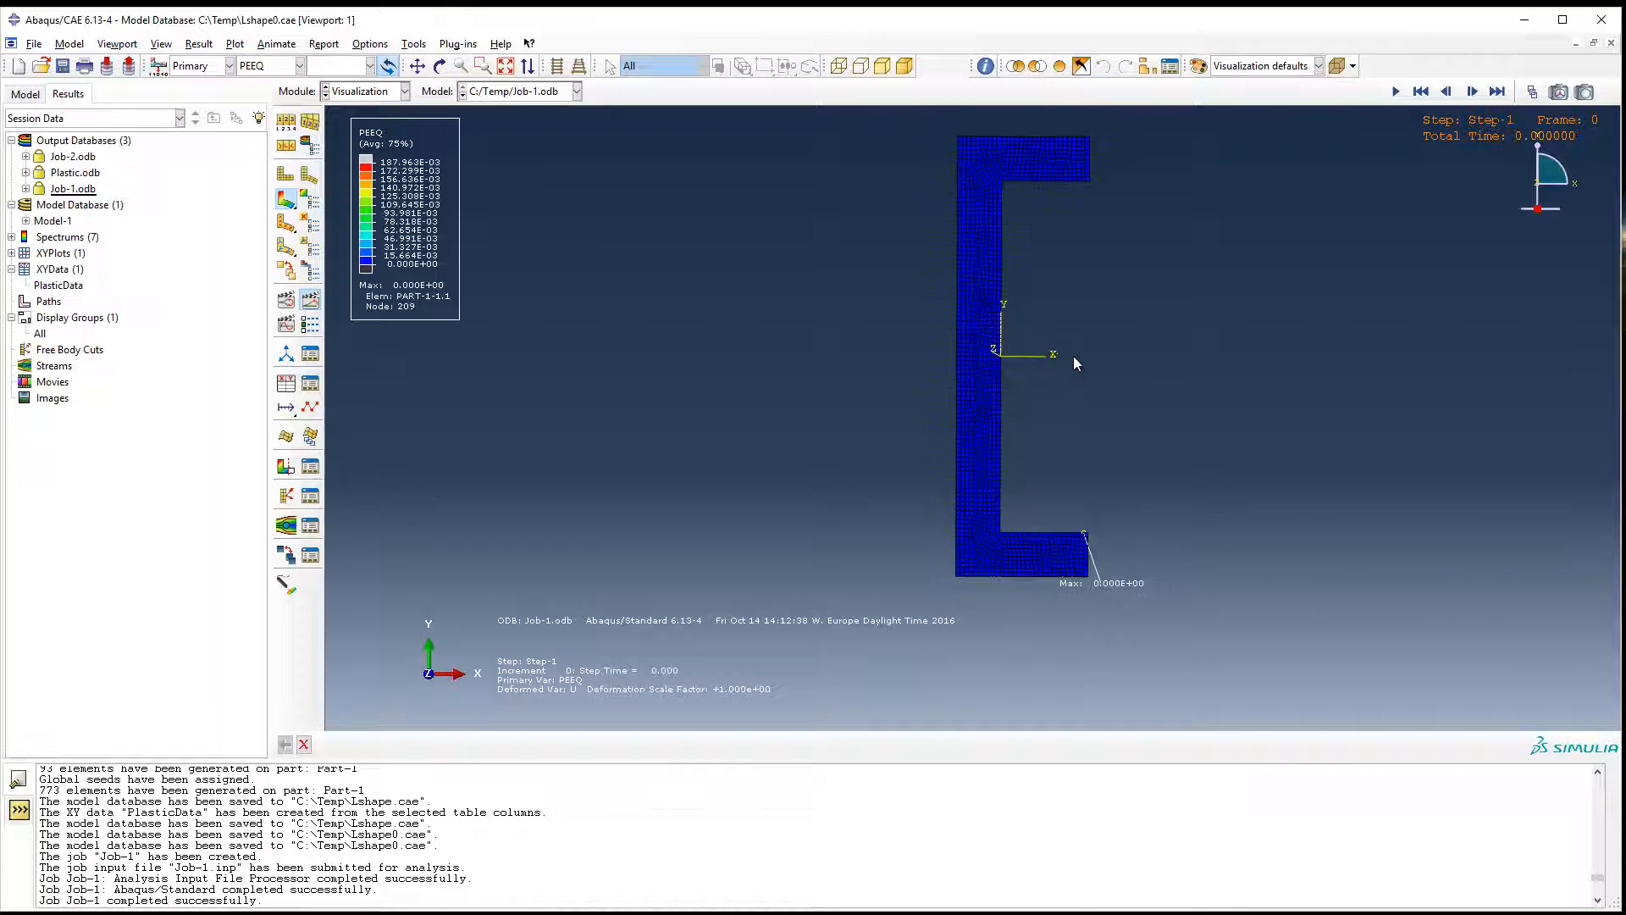
Play the time-history animation of the mirrored PEEQ results and examine the necking close up near the lower inner corner.
scroll(1115, 277, up, 1)
scroll(1115, 276, down, 1)
scroll(1115, 274, up, 1)
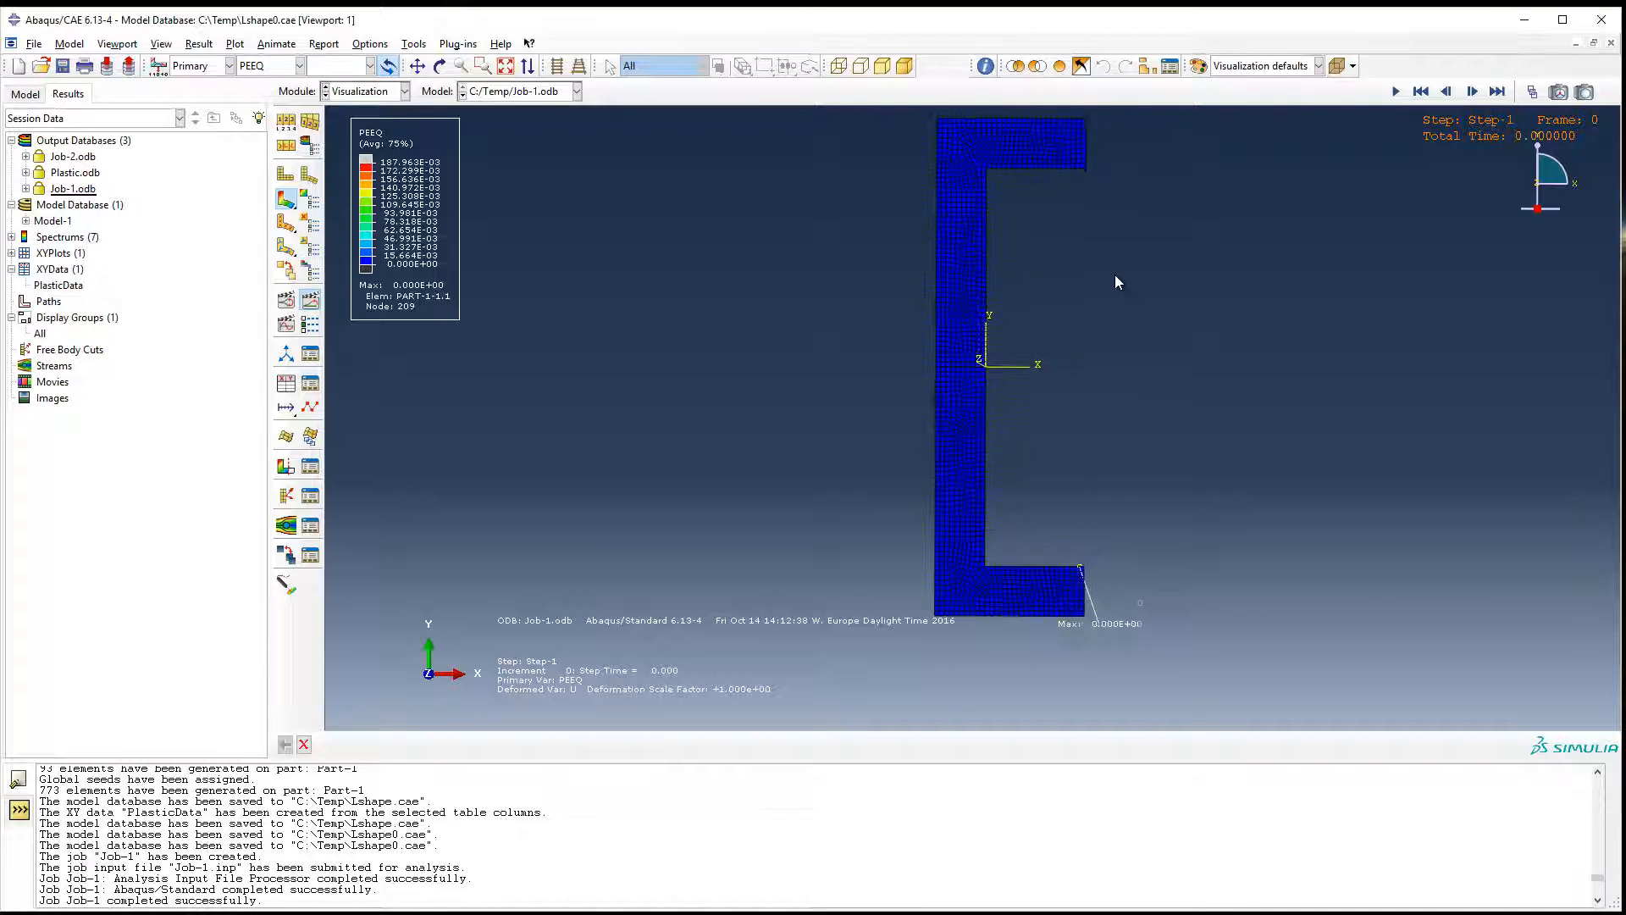
scroll(1099, 314, down, 1)
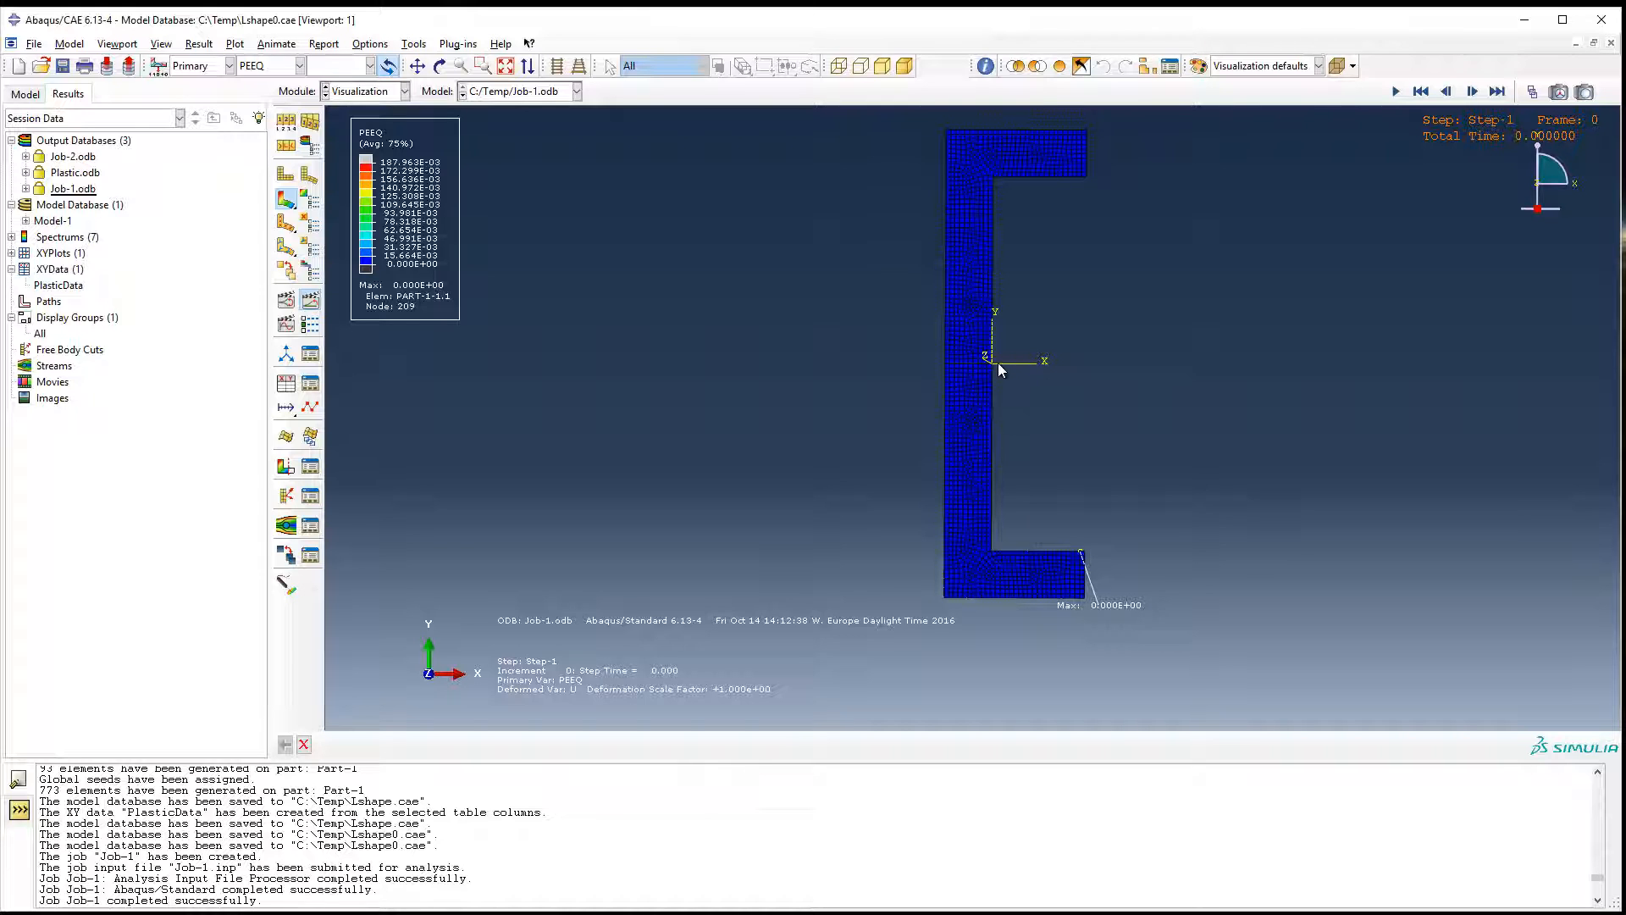
click(317, 308)
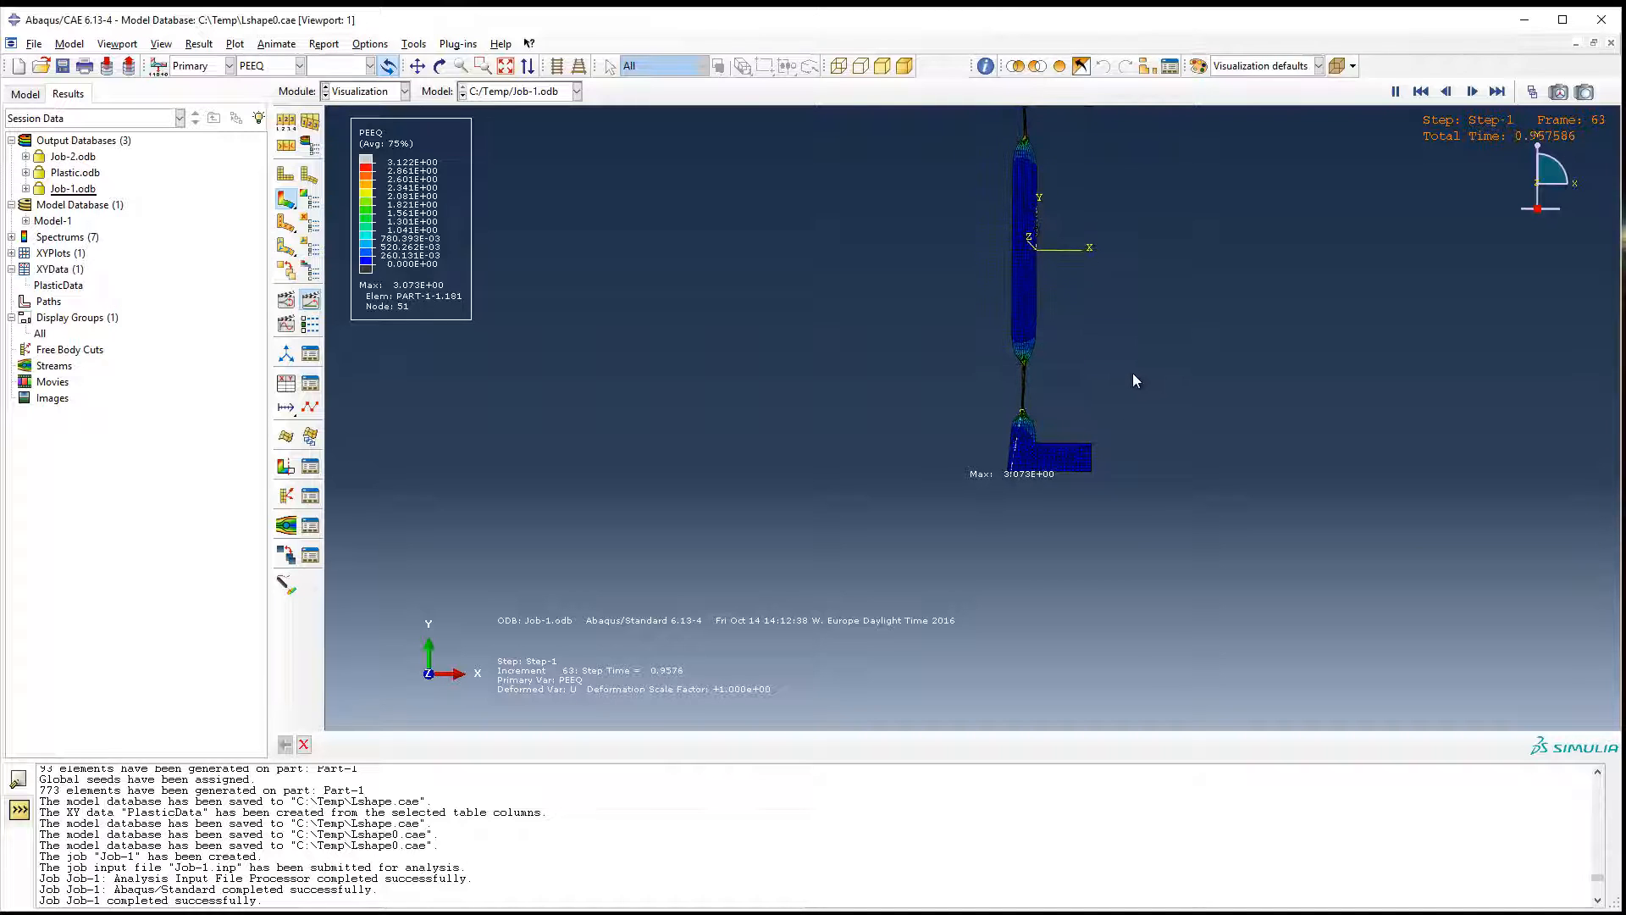
scroll(978, 515, up, 5)
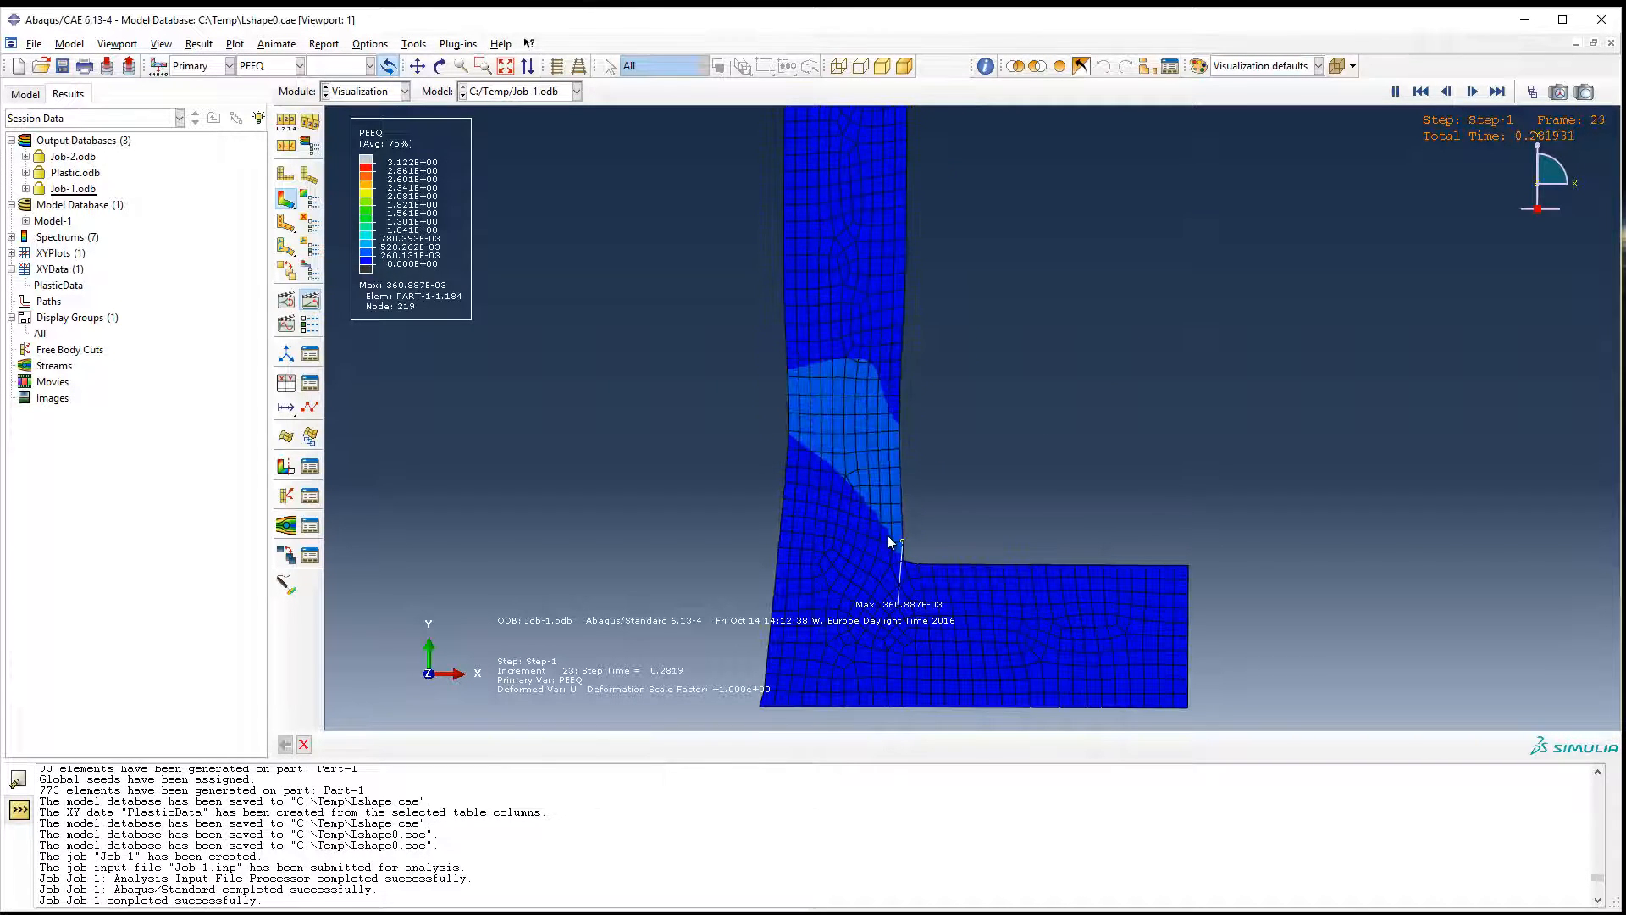
scroll(909, 567, up, 4)
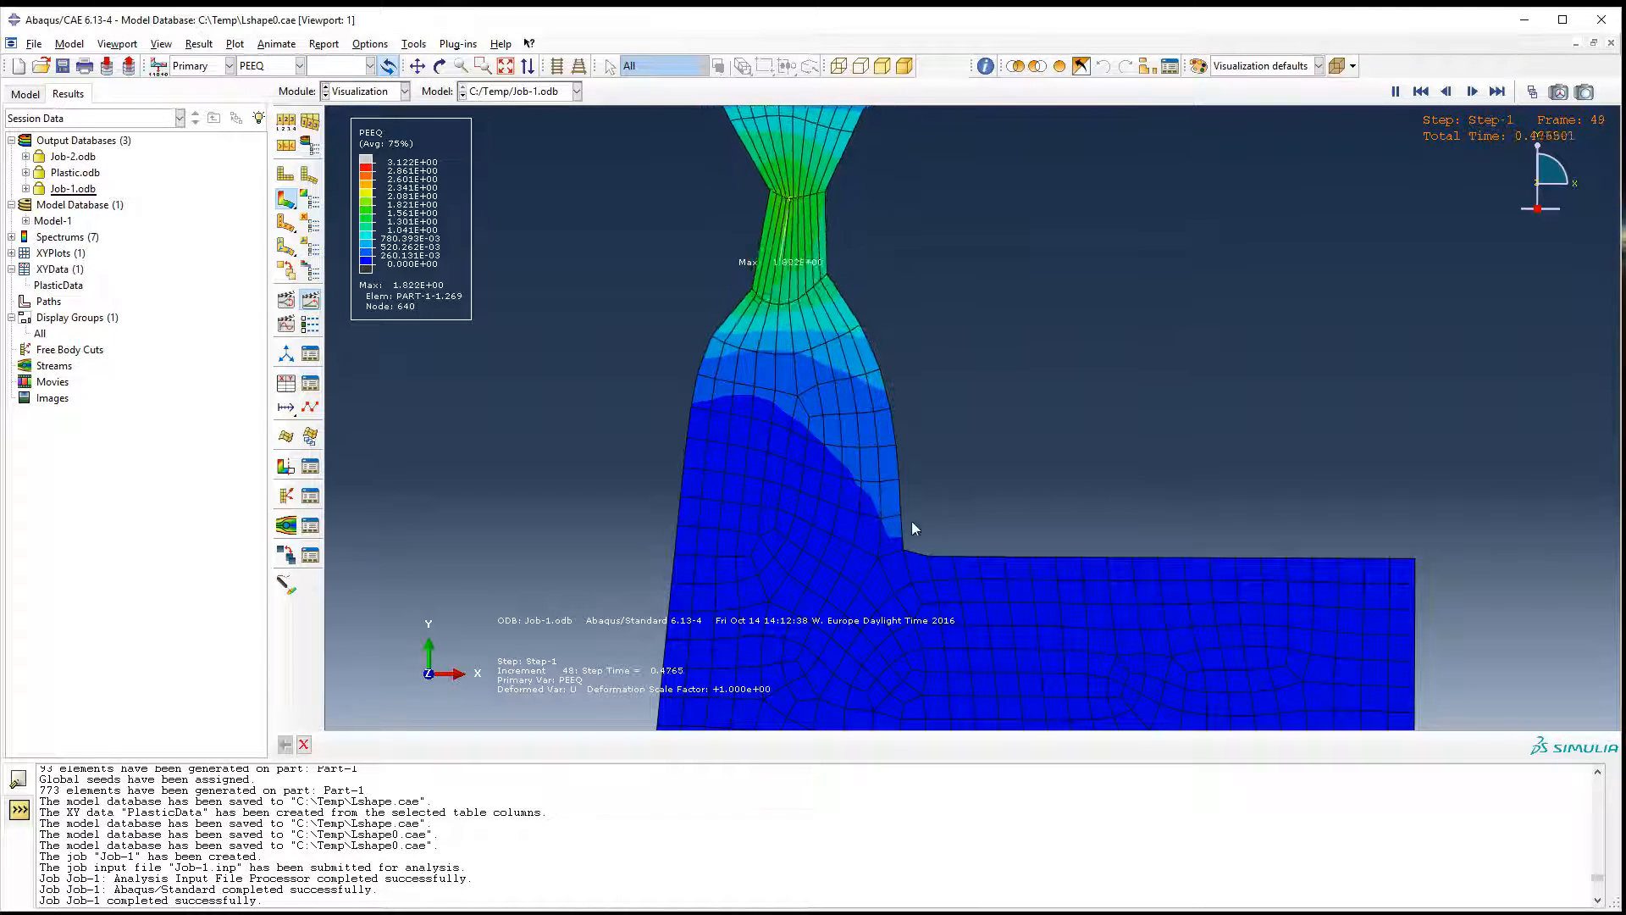
Examine the animated PEEQ results over the whole mirrored part and return to the first frame.
scroll(899, 531, down, 3)
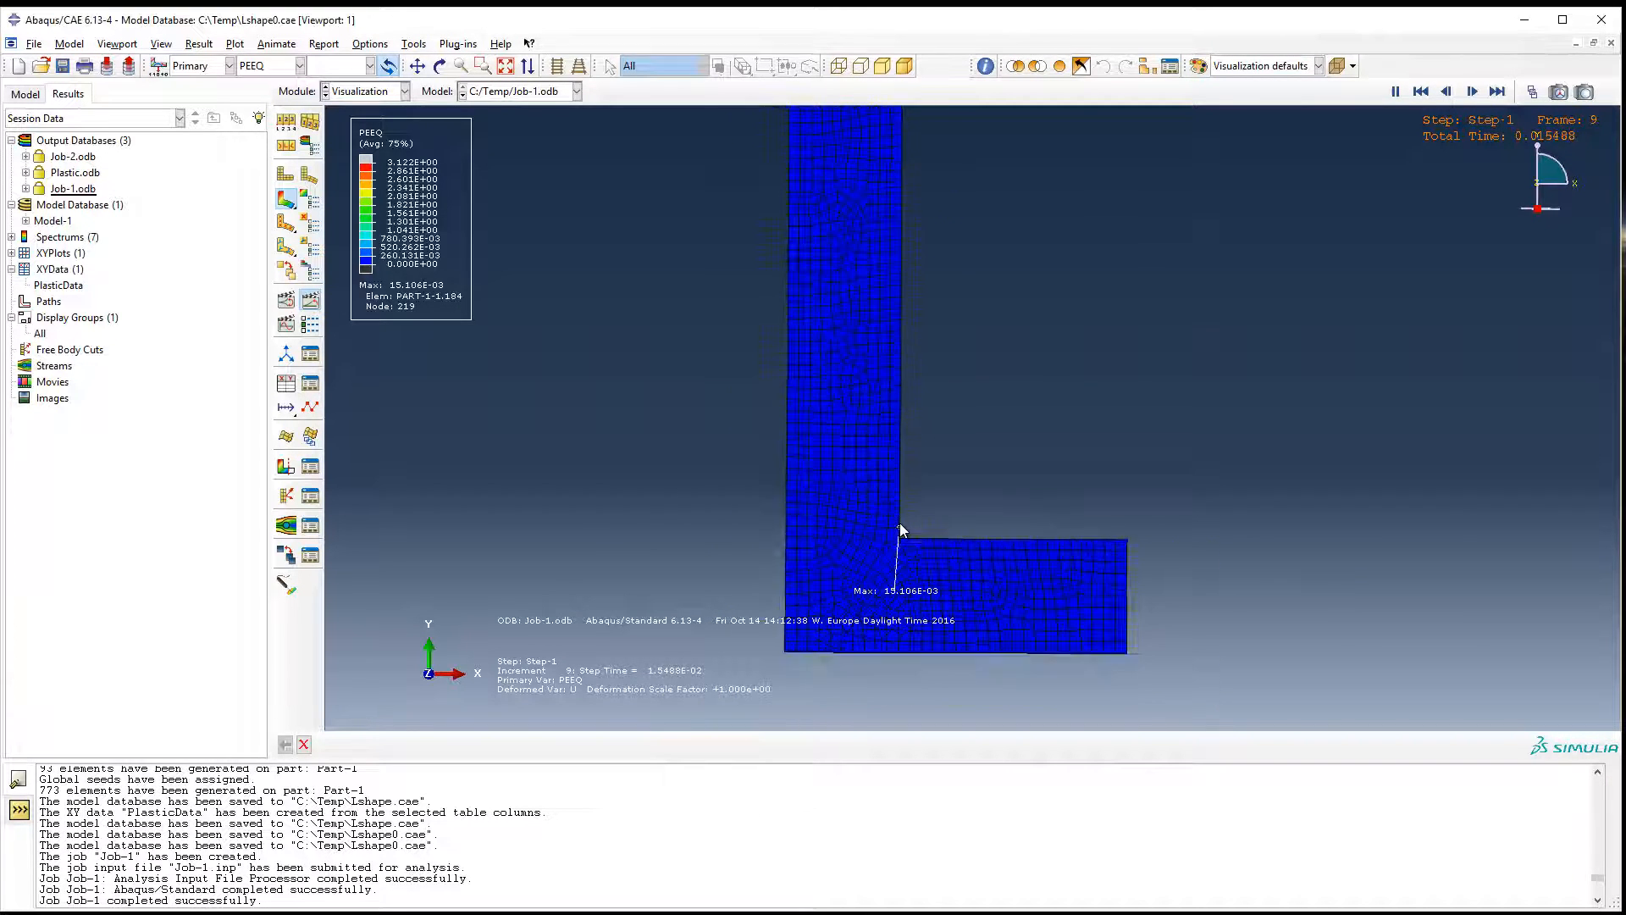
scroll(900, 522, down, 3)
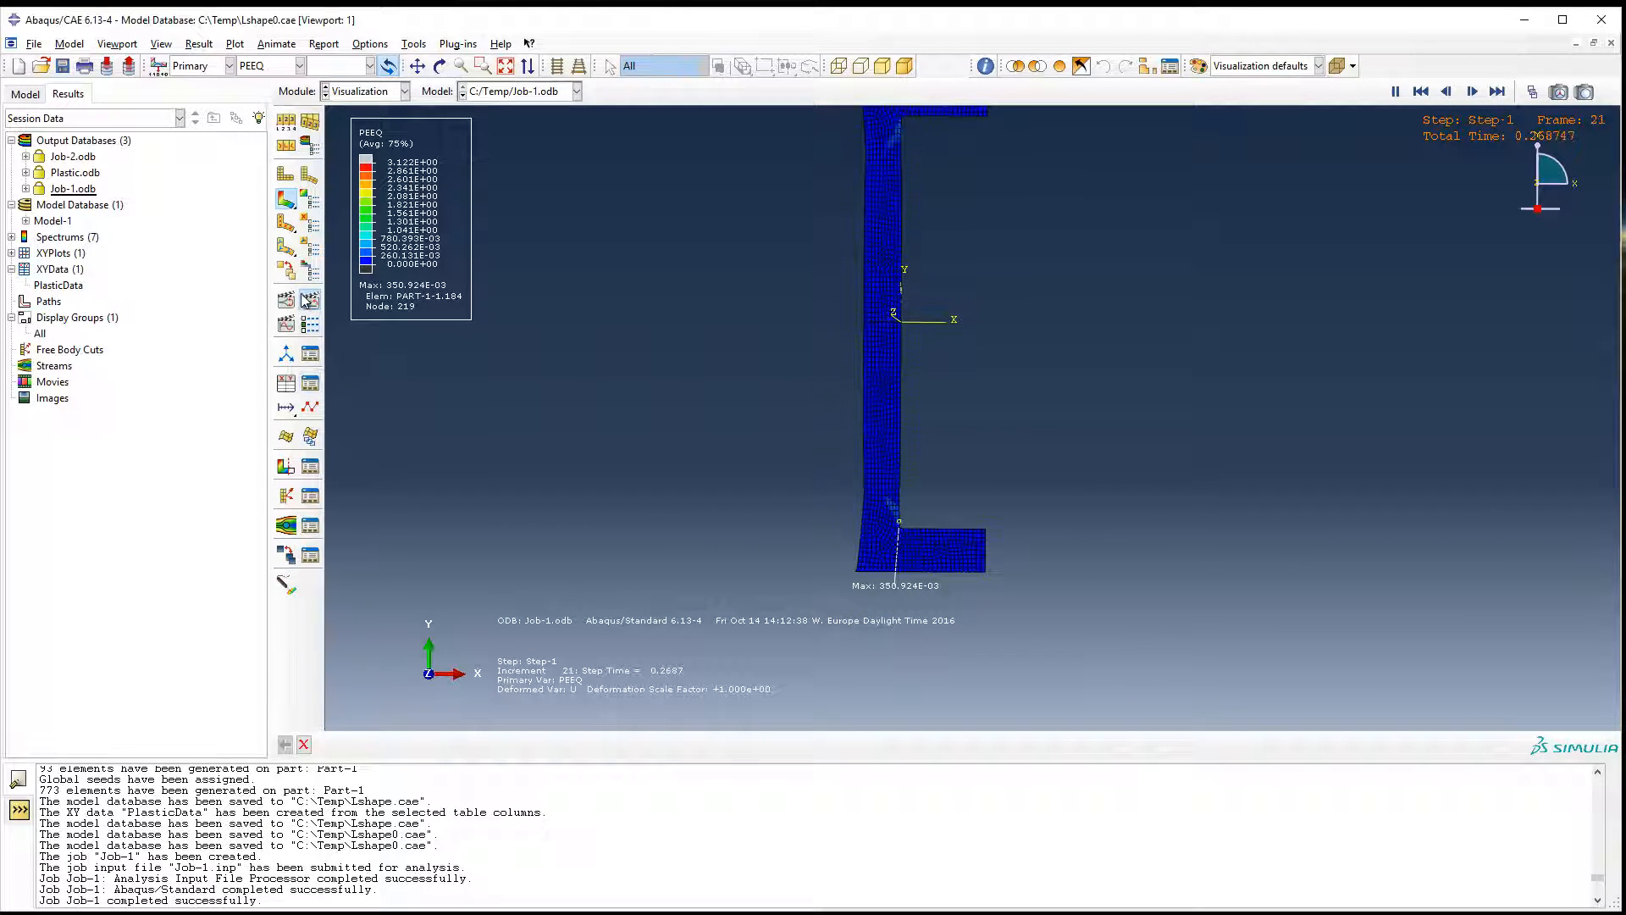
scroll(905, 292, down, 3)
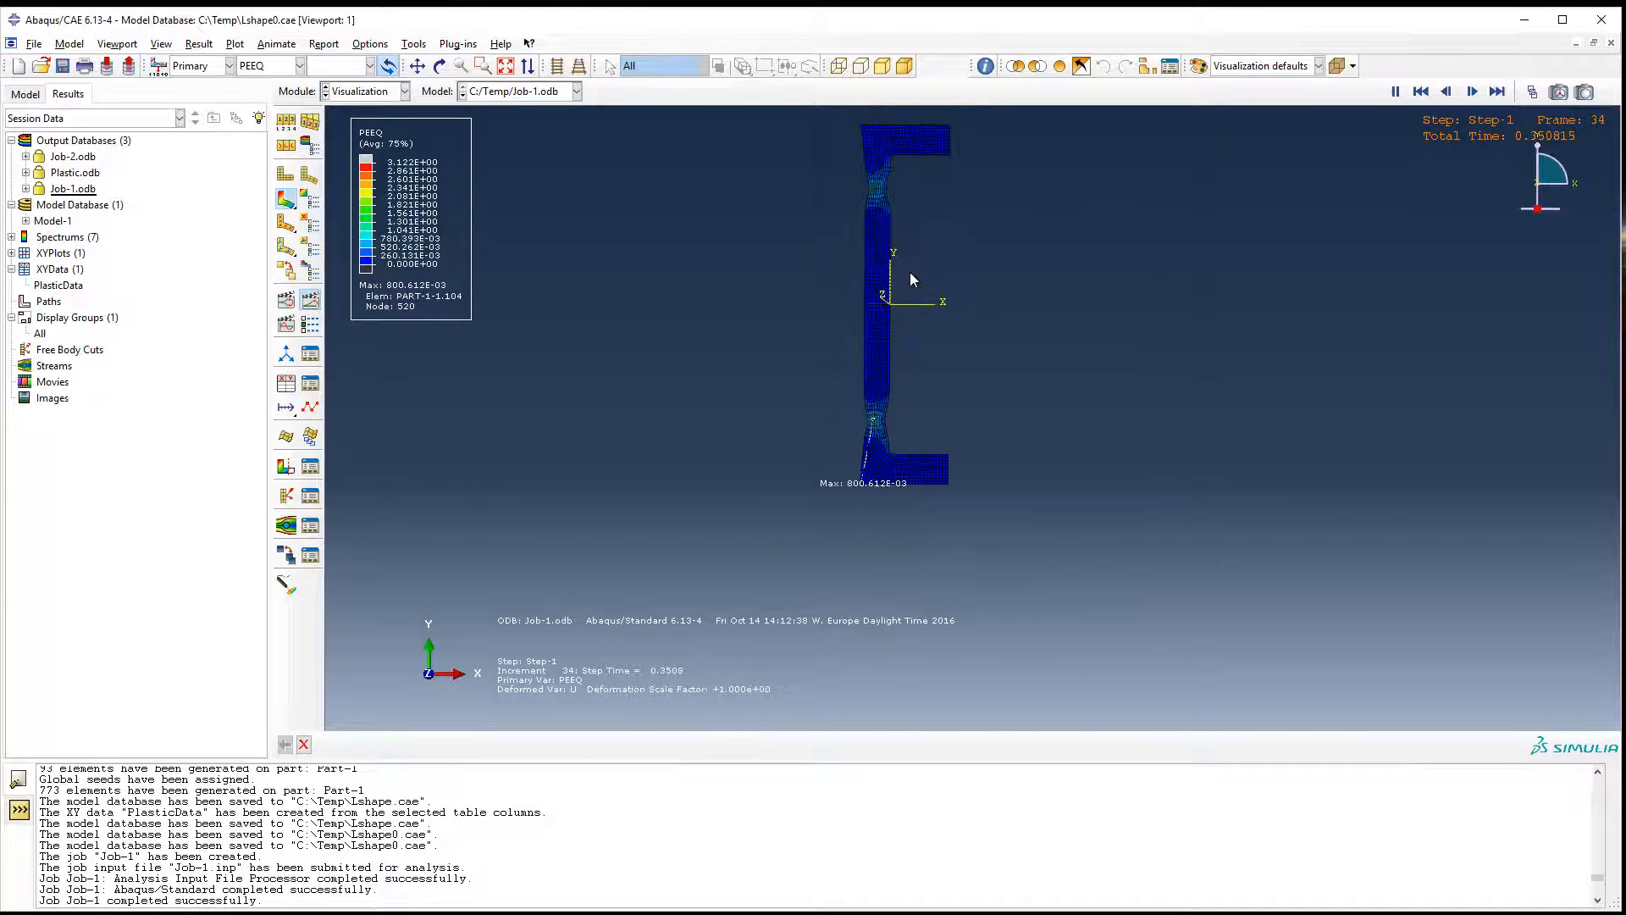
scroll(906, 219, up, 3)
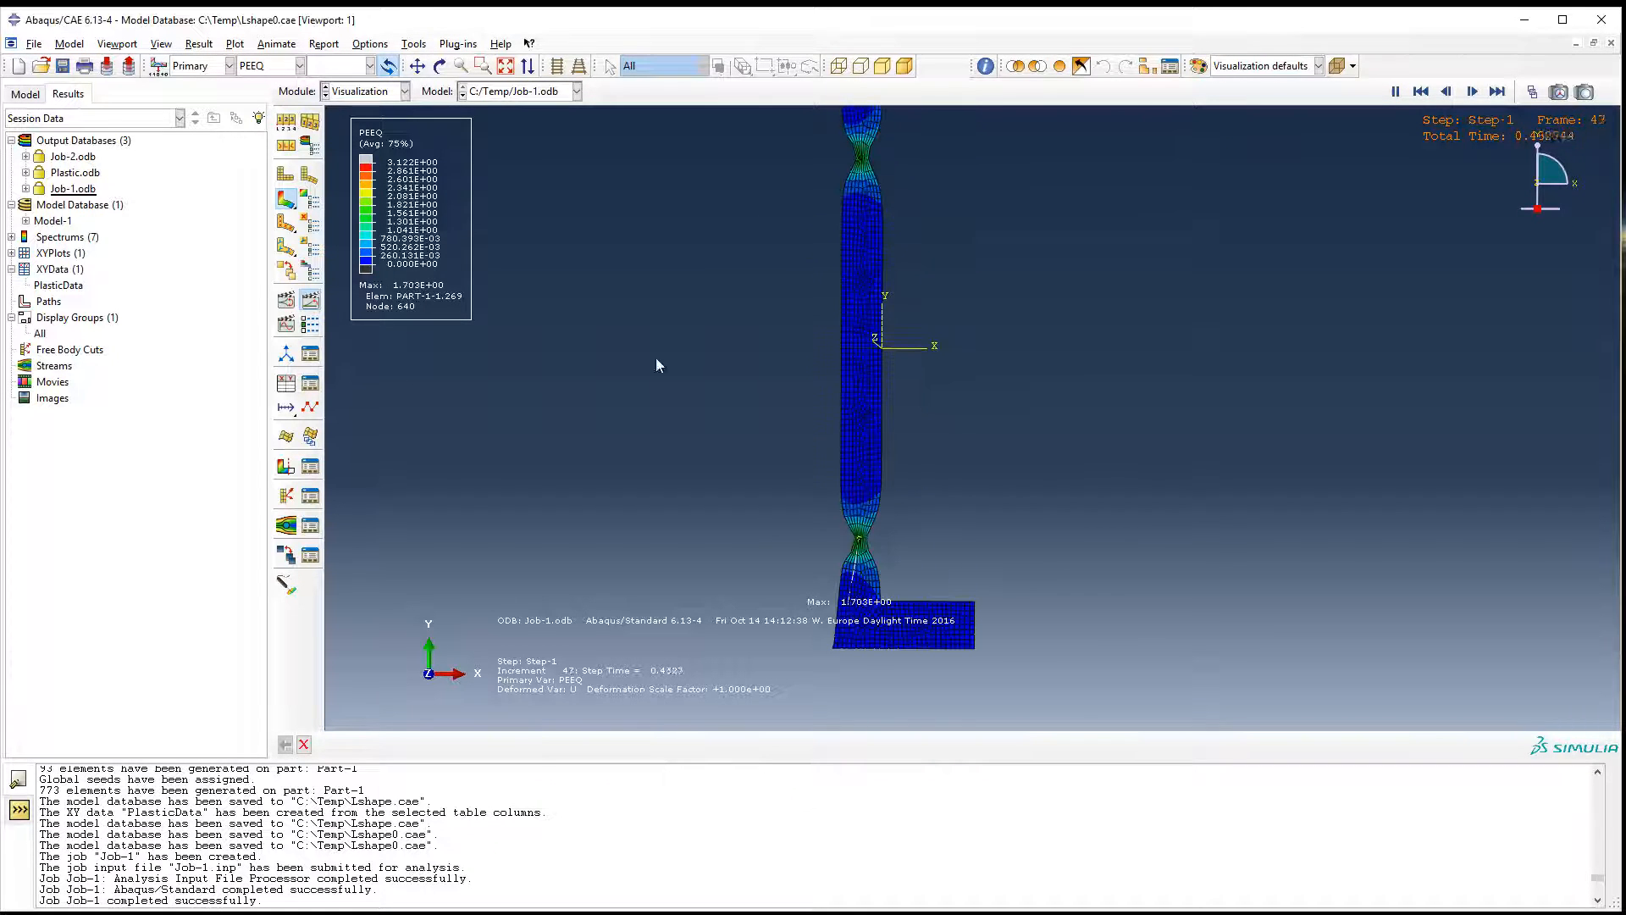
click(1420, 91)
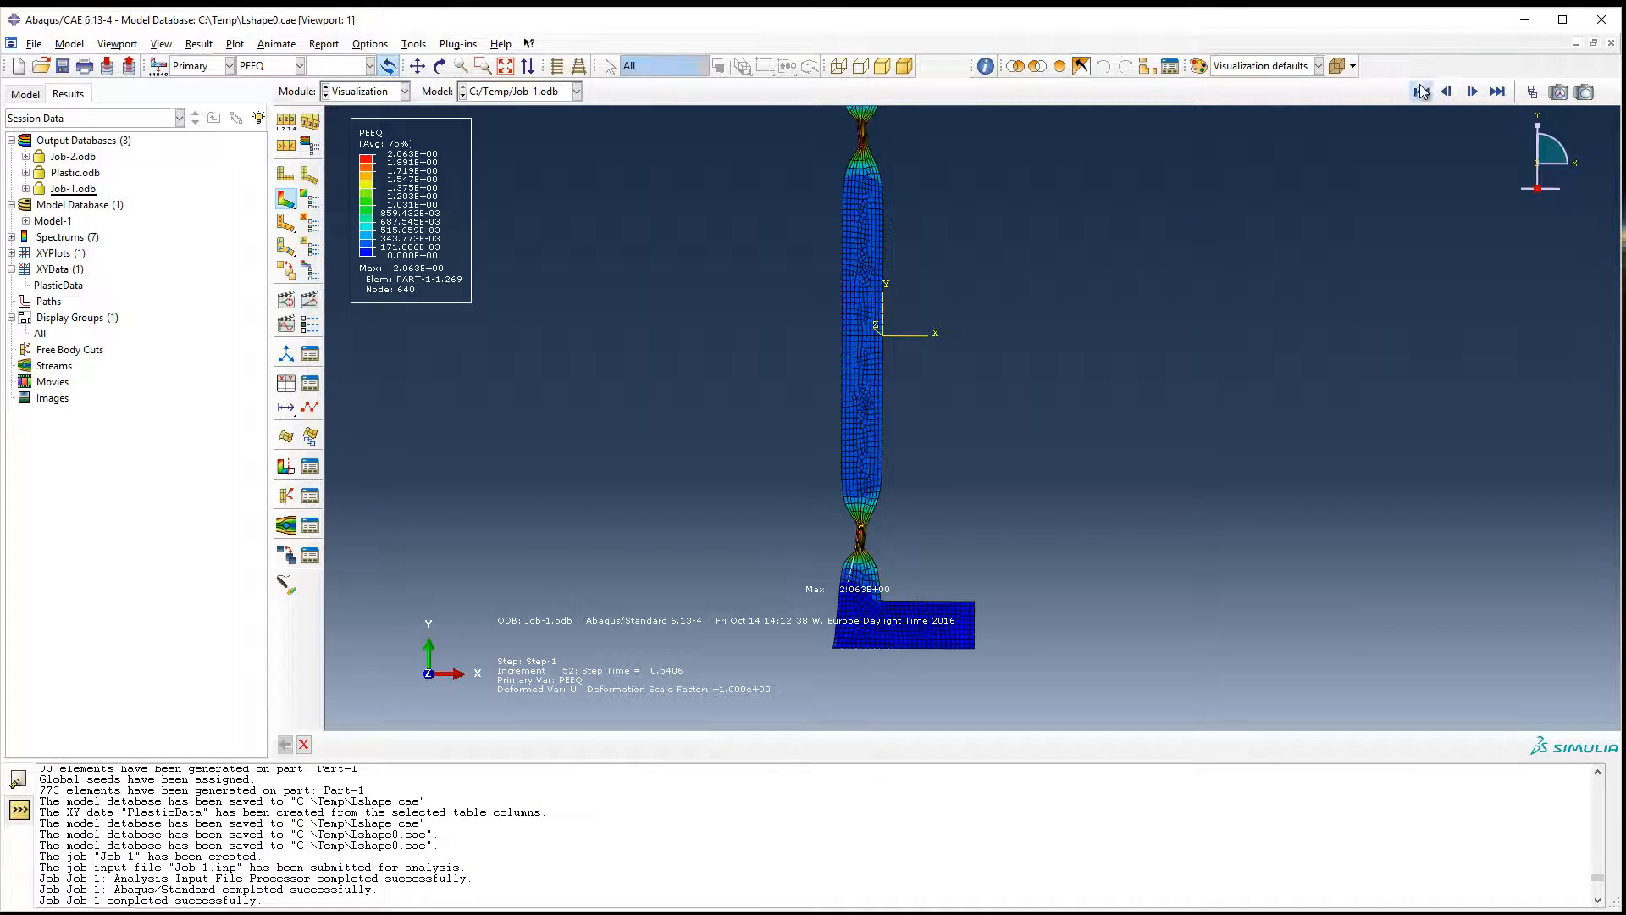
Display the reaction force (RF) magnitude contours on the full mirrored part.
click(259, 66)
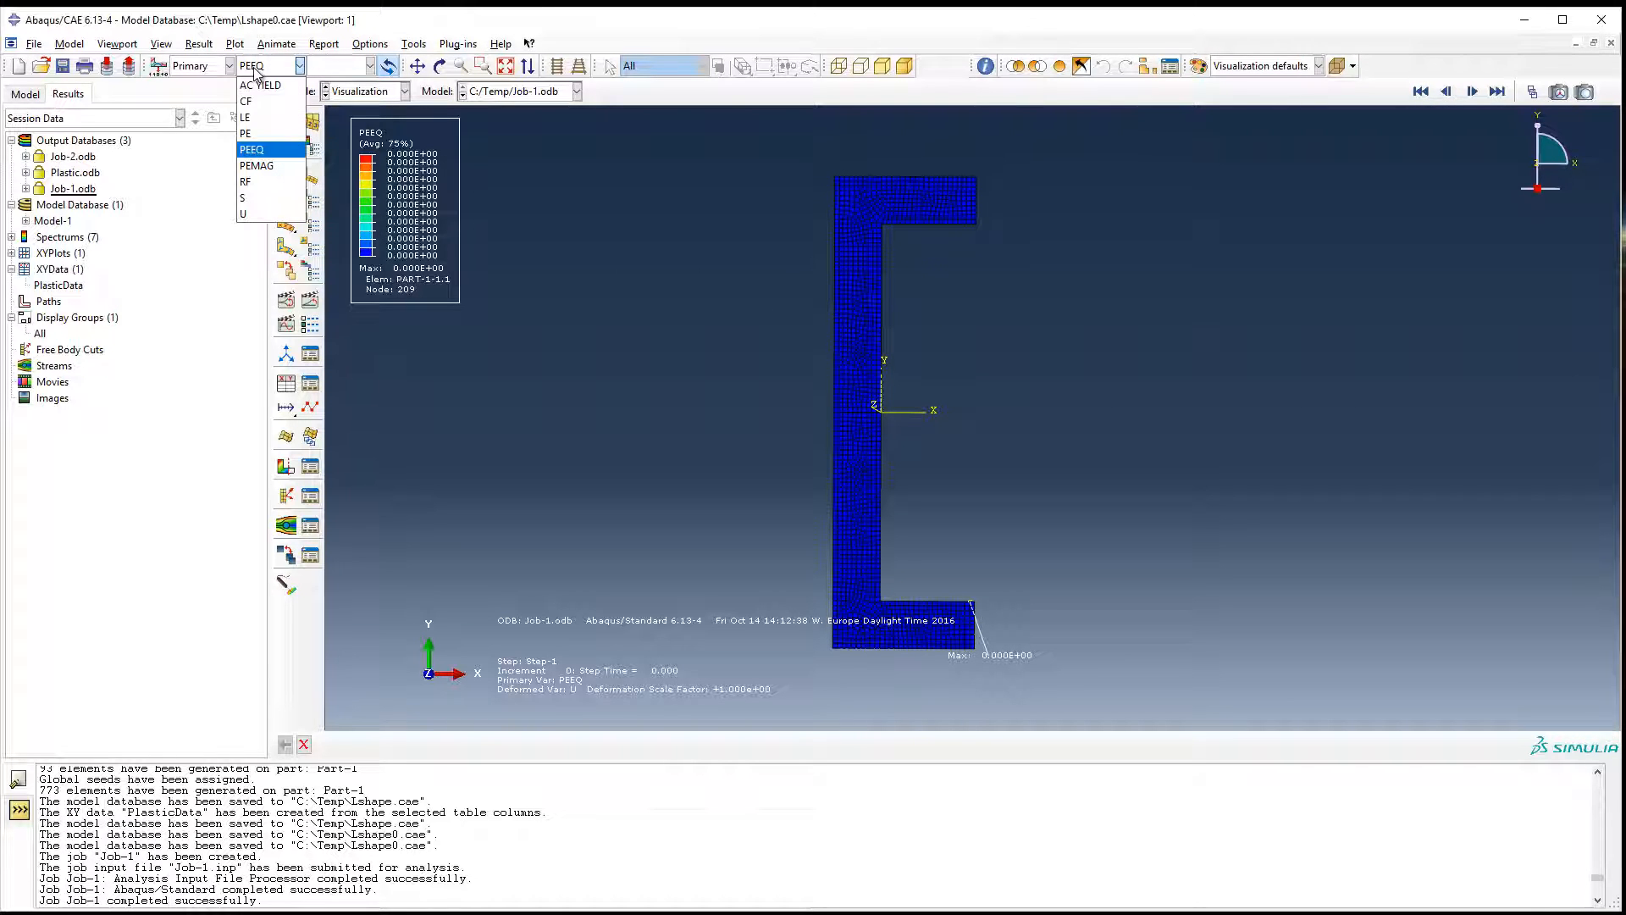
click(251, 182)
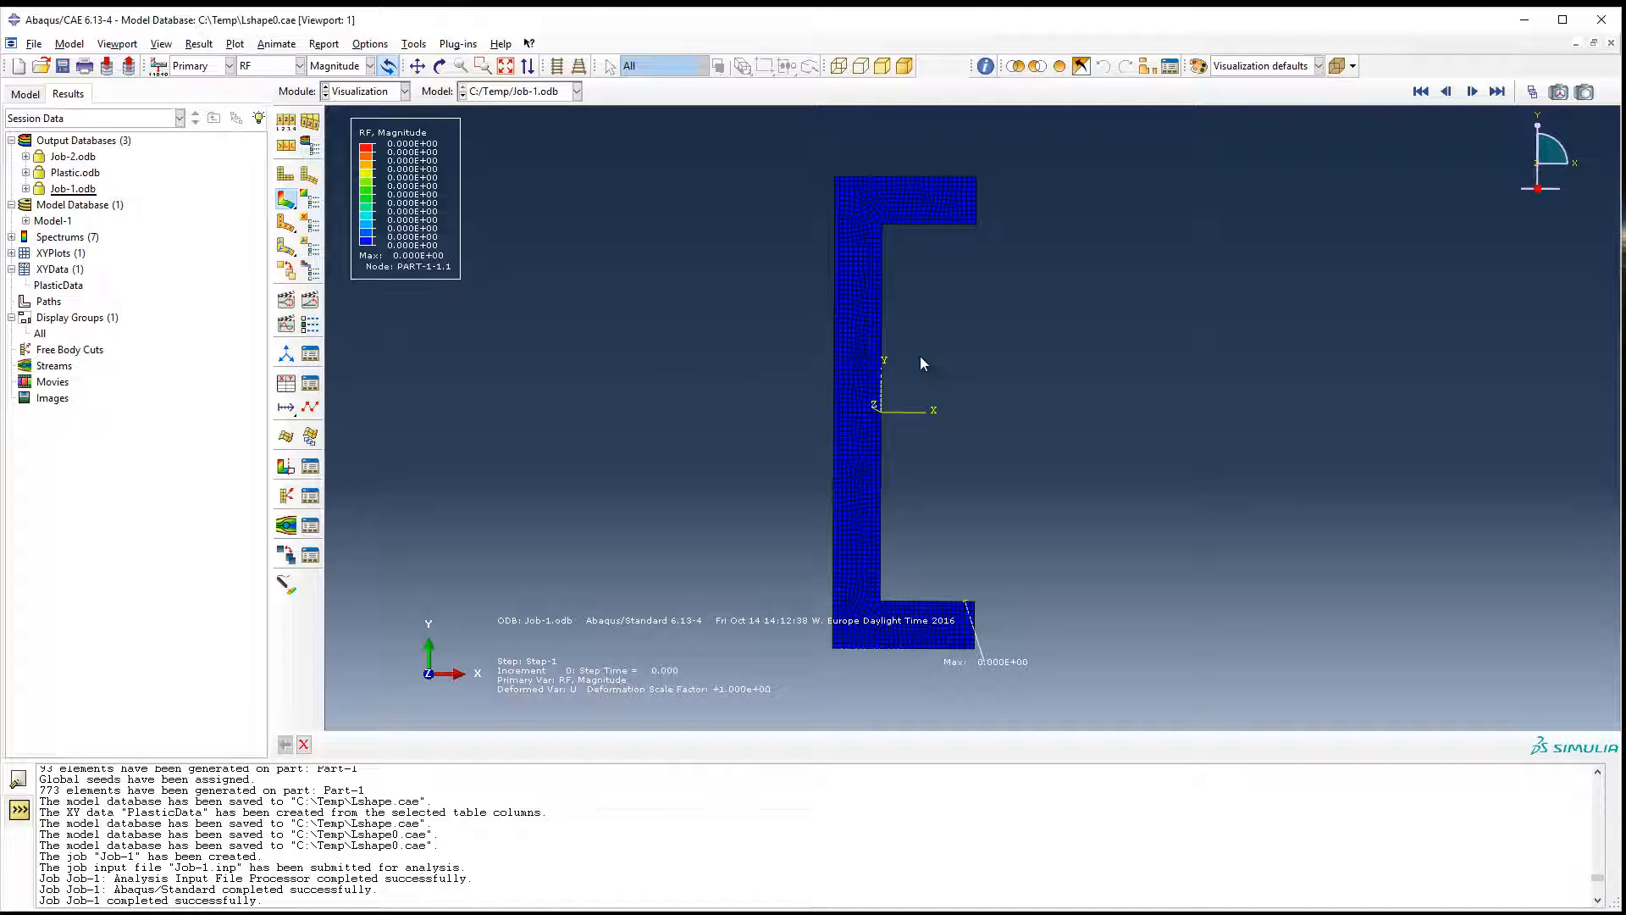
scroll(885, 385, up, 1)
scroll(694, 386, down, 2)
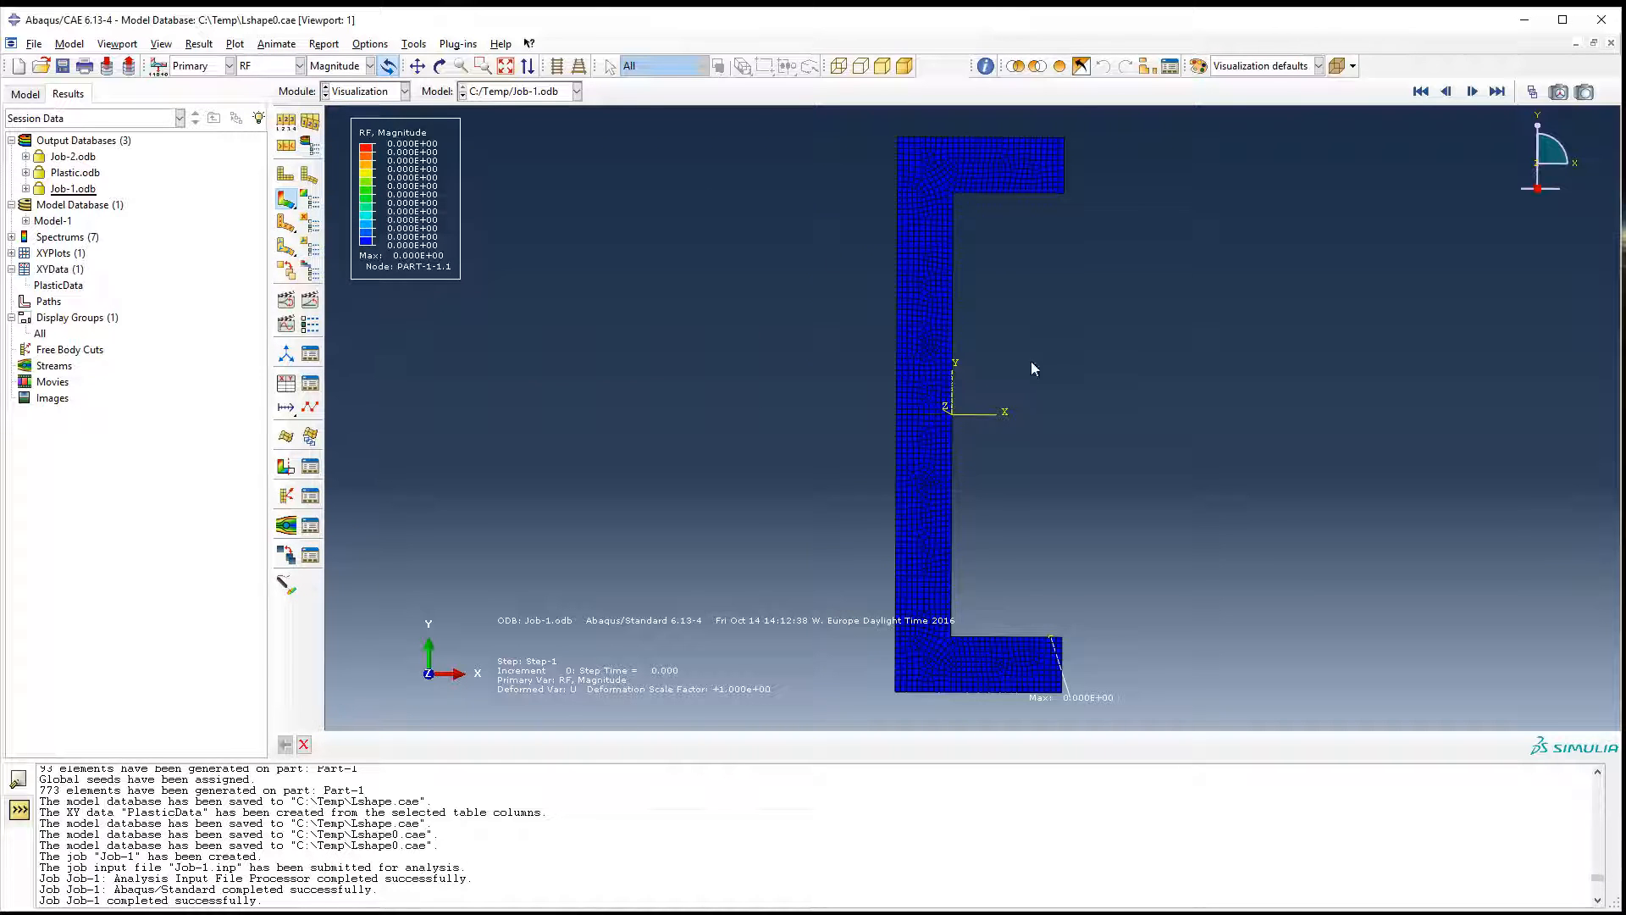
scroll(1059, 375, up, 1)
scroll(1069, 381, down, 1)
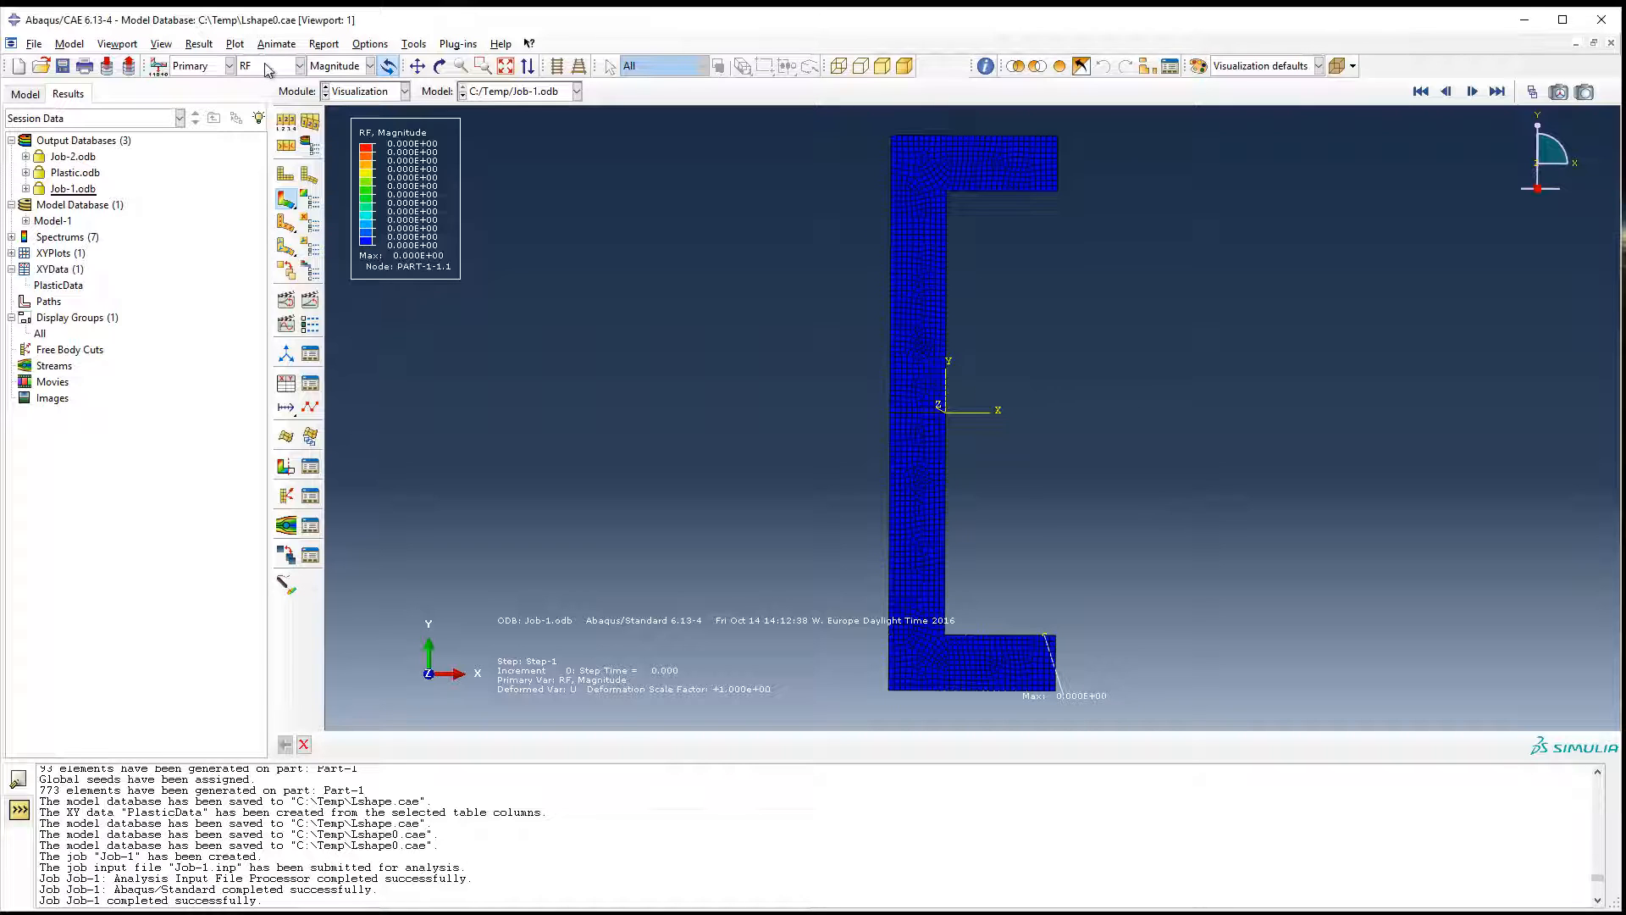
Advance the results to increment 3 and examine the reaction forces along the mirror line of the vertical leg.
click(1472, 92)
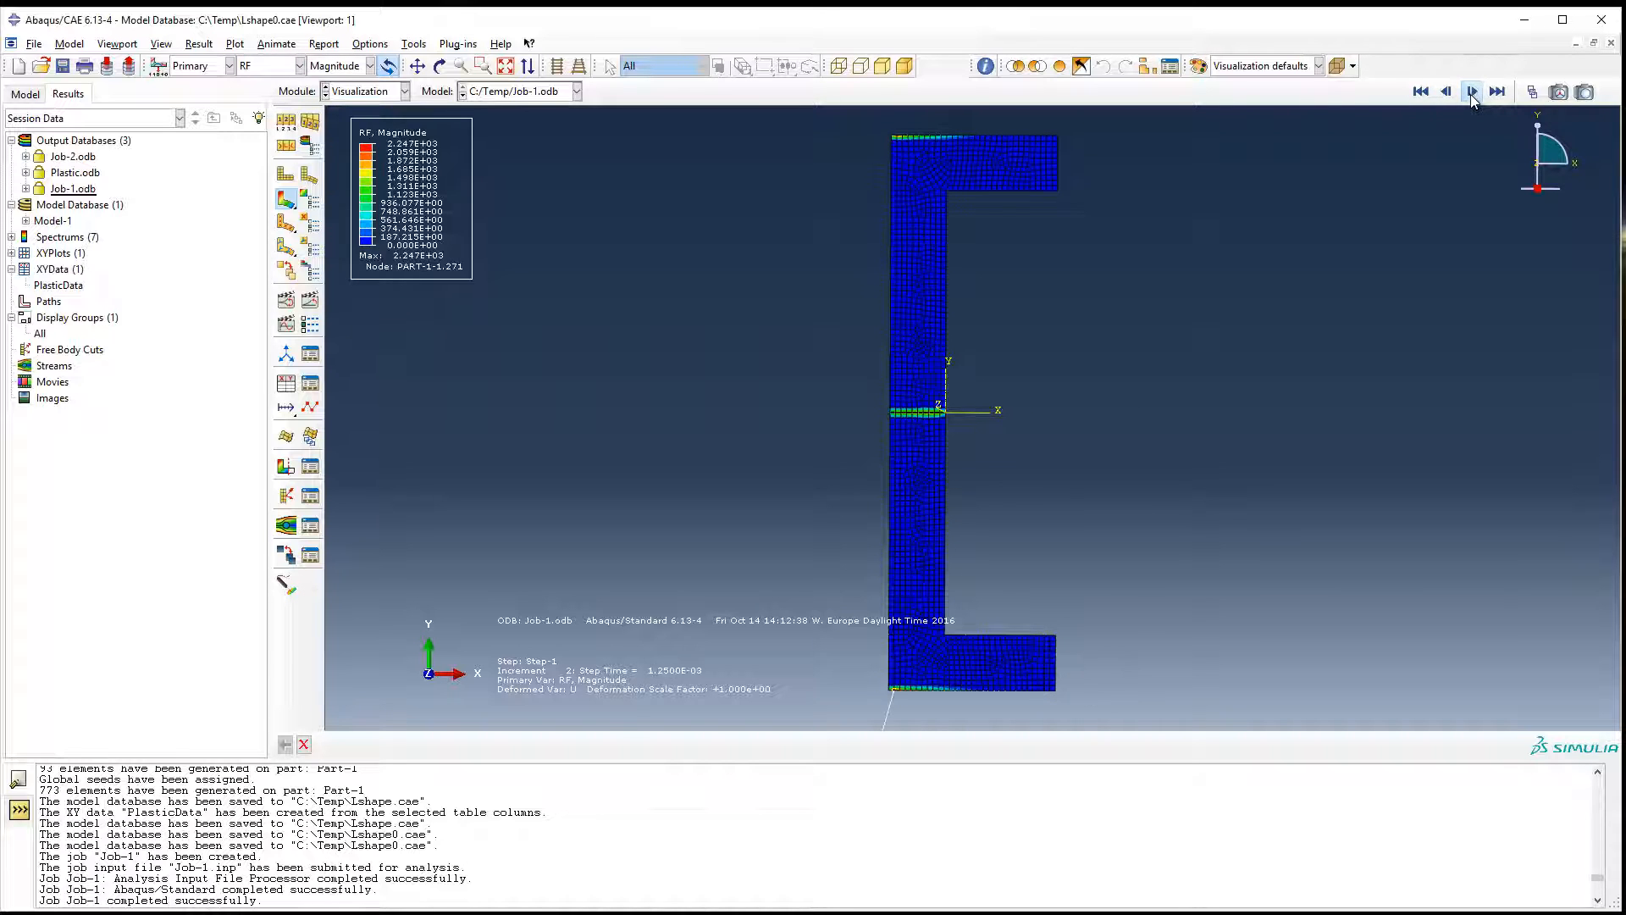
click(1472, 91)
scroll(941, 436, up, 1)
scroll(947, 416, down, 2)
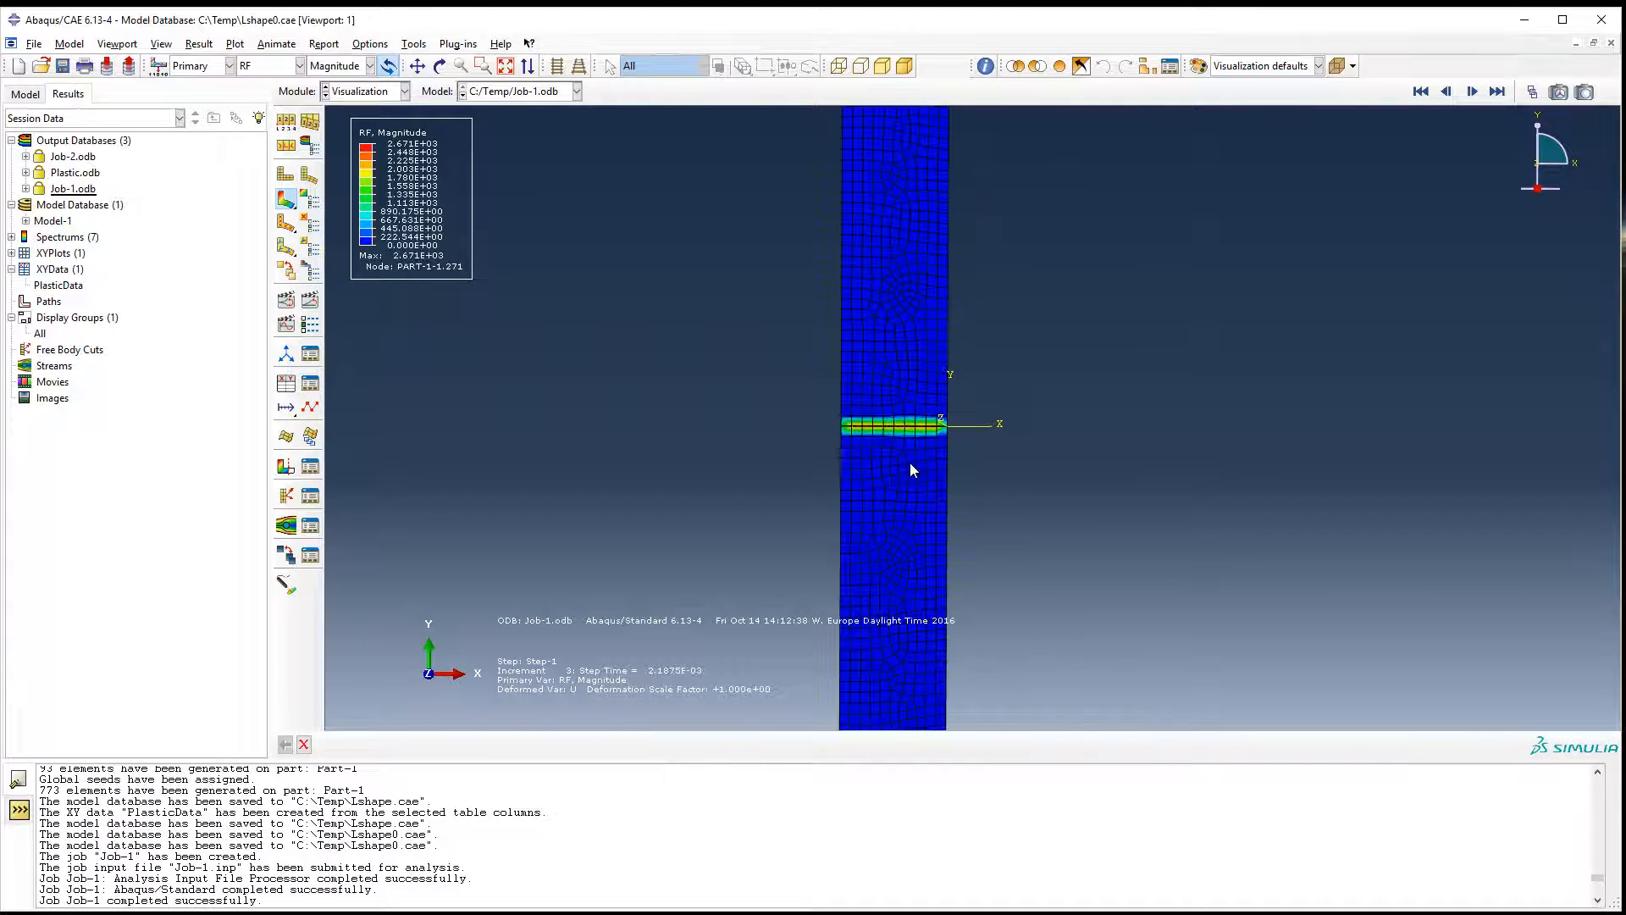
scroll(907, 449, down, 3)
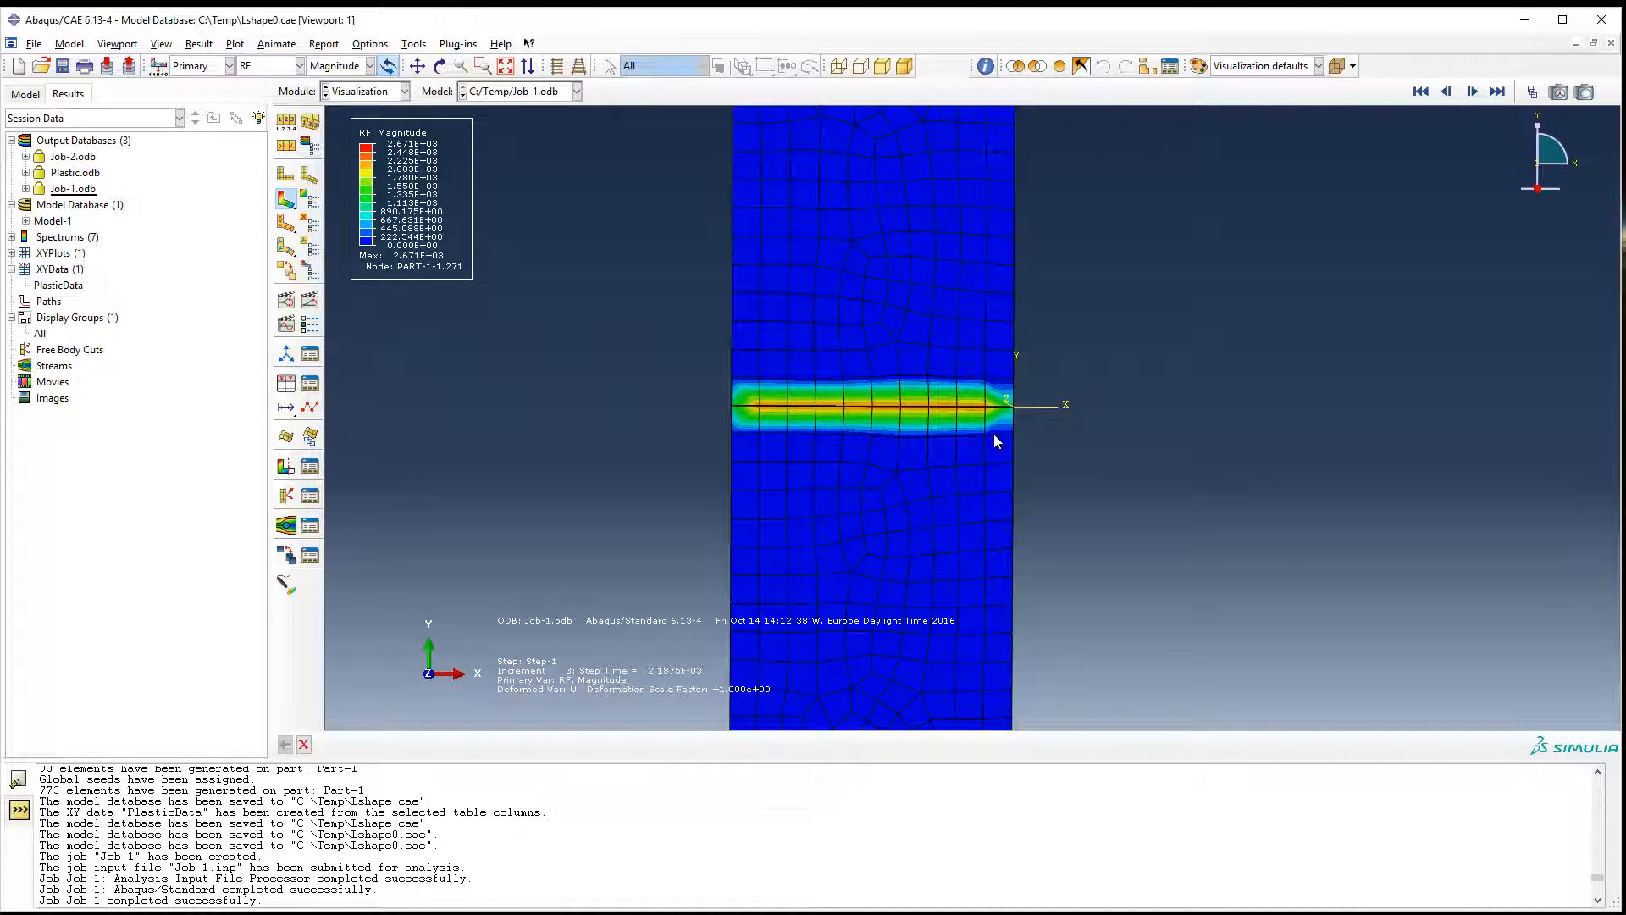
scroll(1054, 448, up, 3)
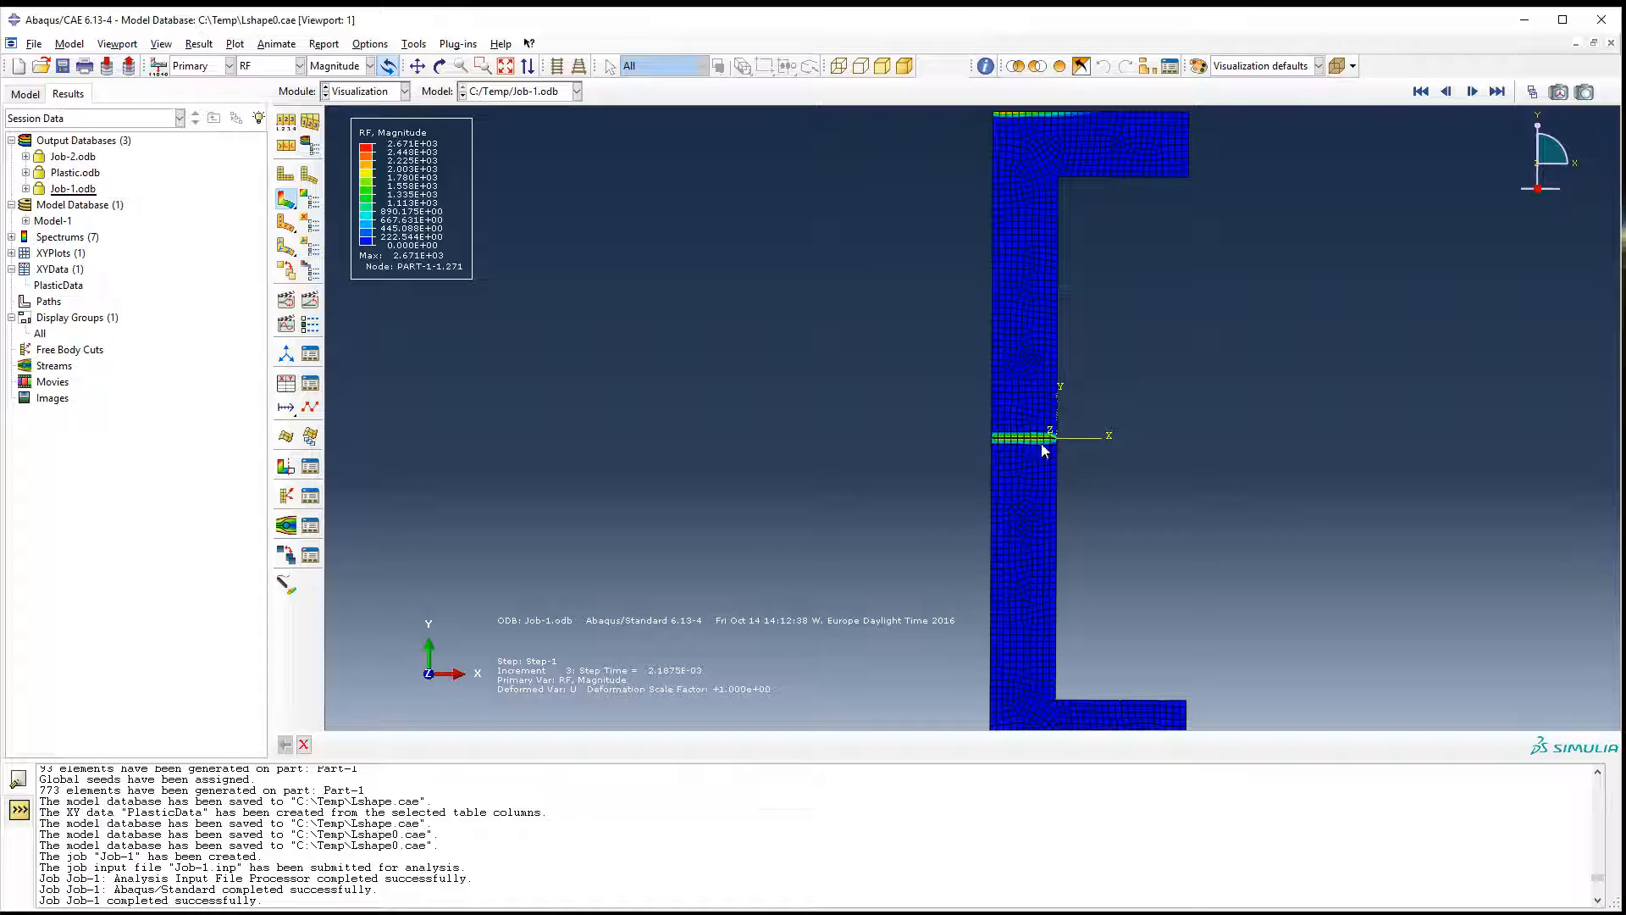
Start XY data extraction from ODB field output and replace the chosen variables with reaction force component RF2 only.
click(285, 386)
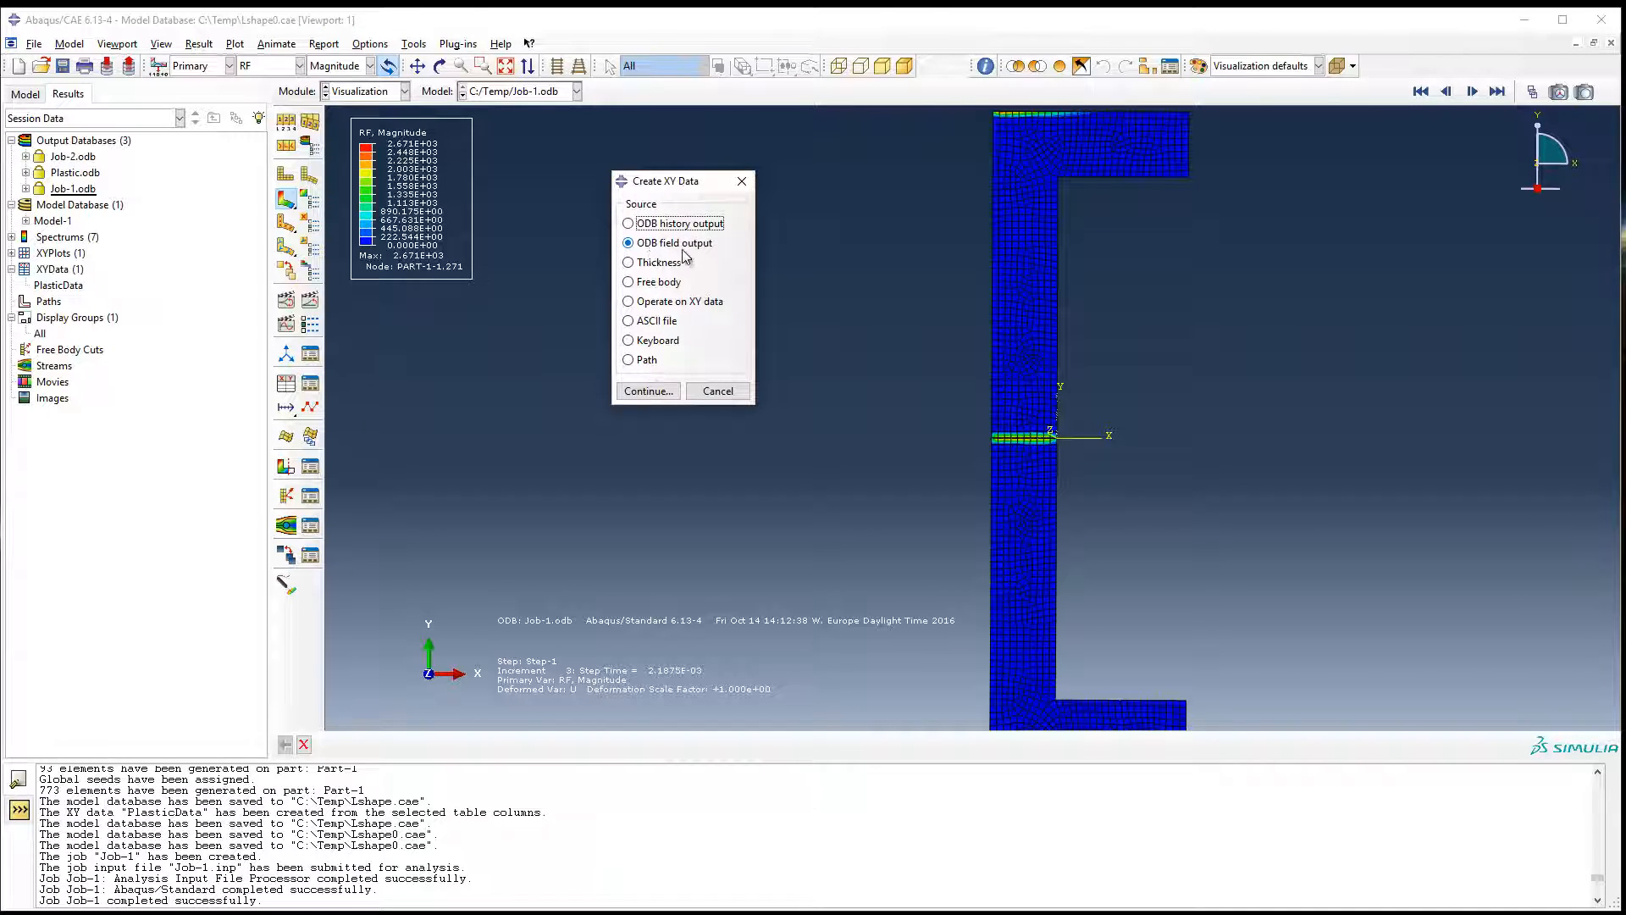
click(649, 392)
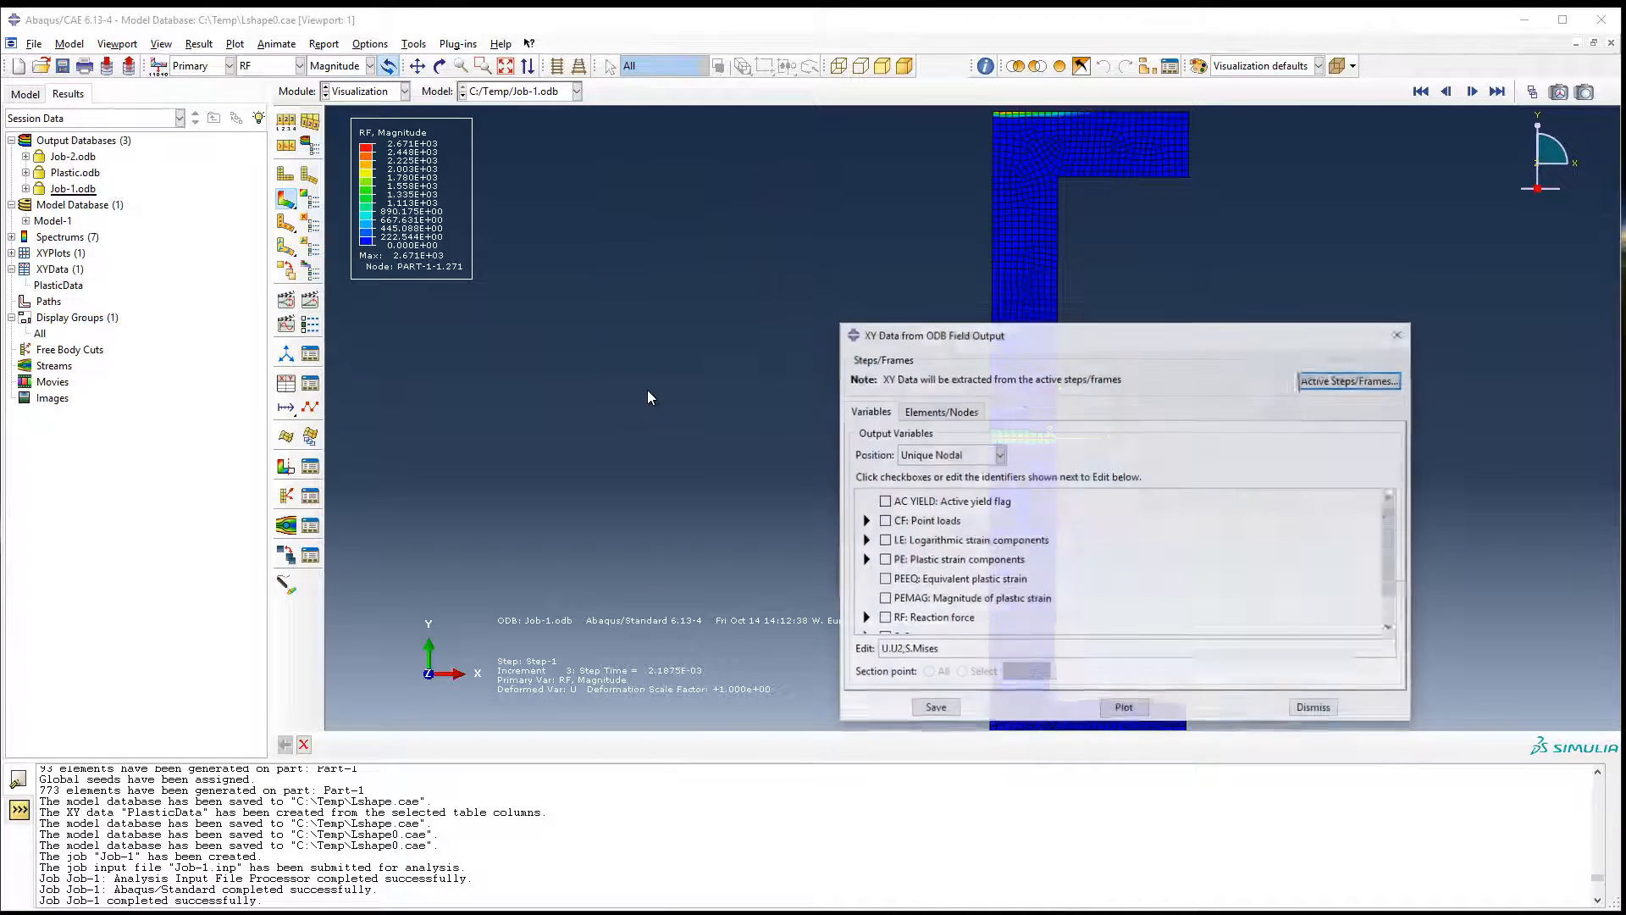
drag(973, 336, 829, 215)
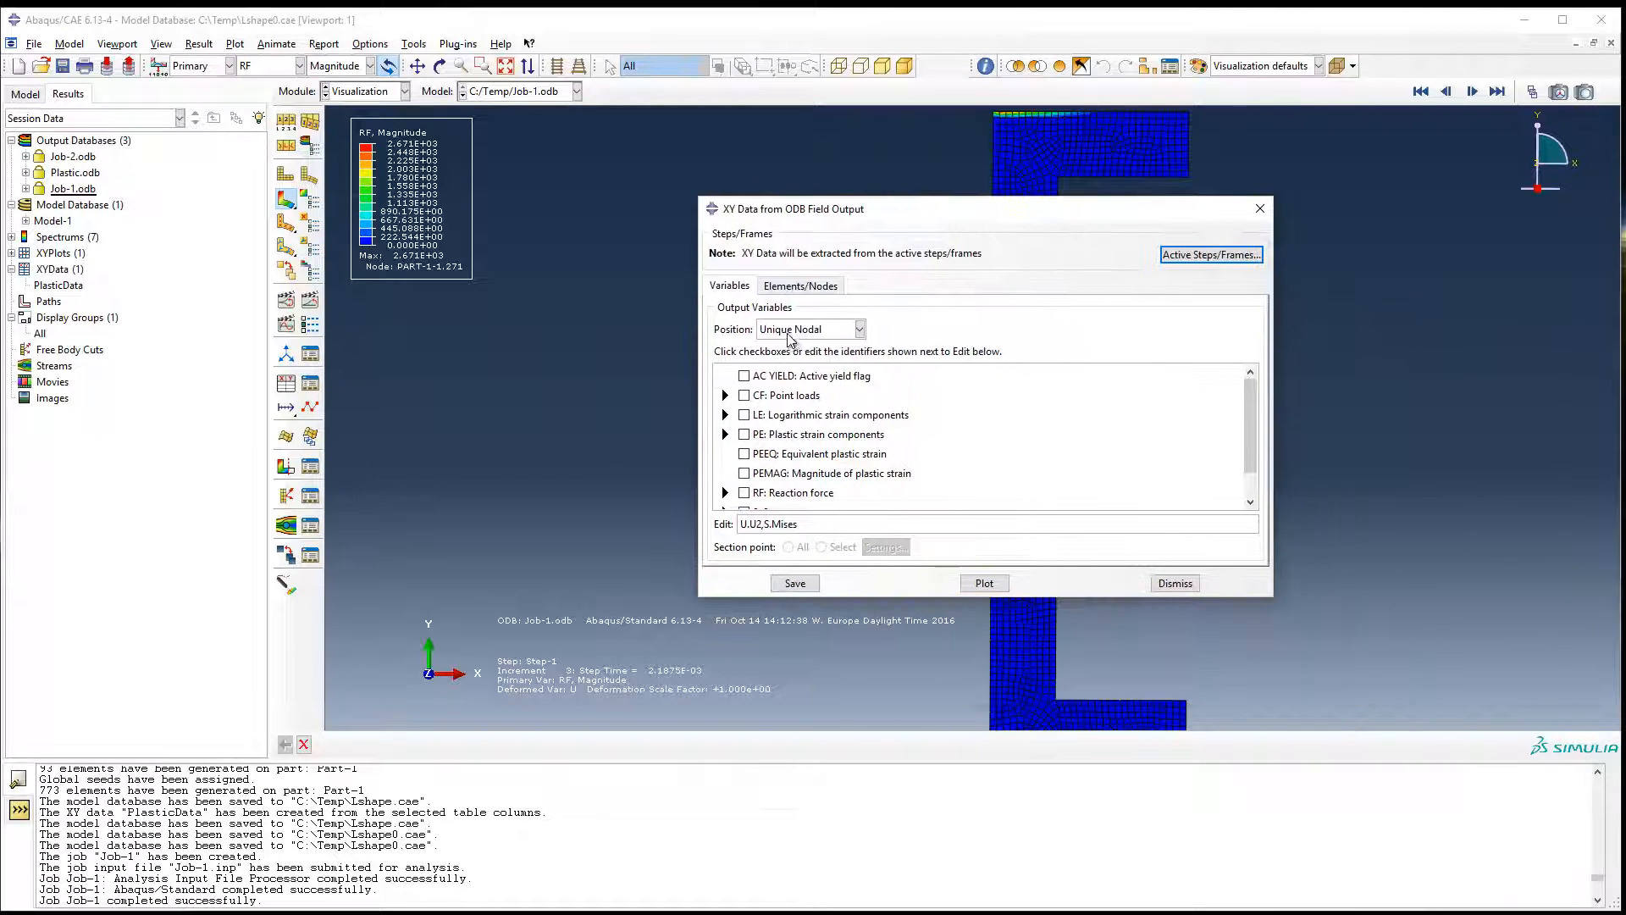
scroll(779, 488, down, 2)
click(744, 477)
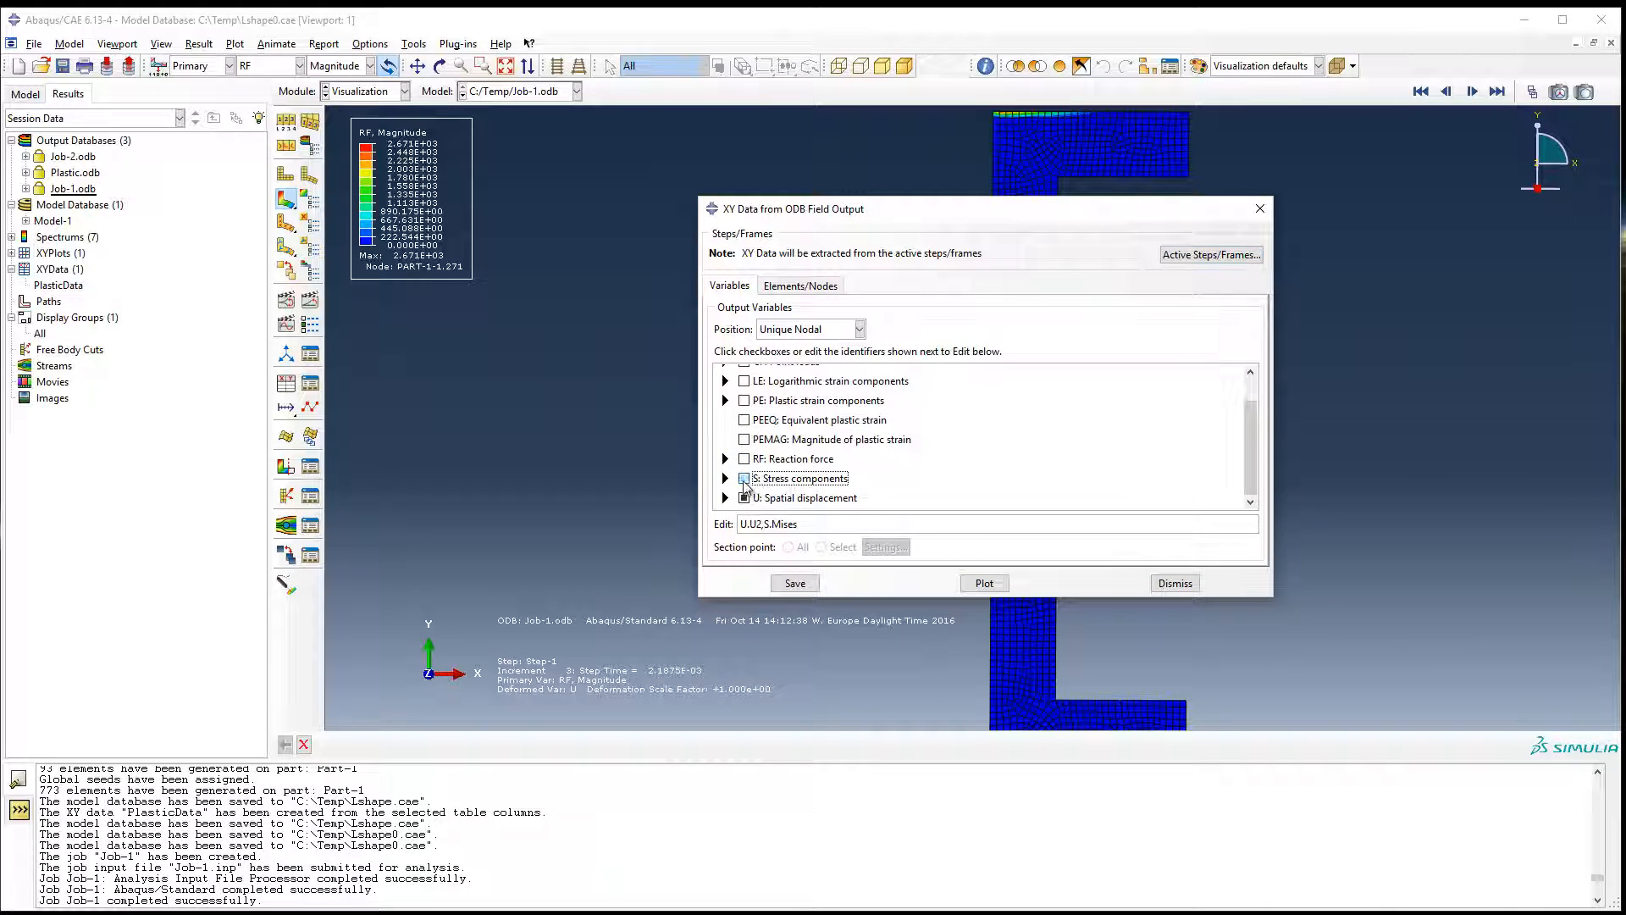
click(744, 497)
click(725, 458)
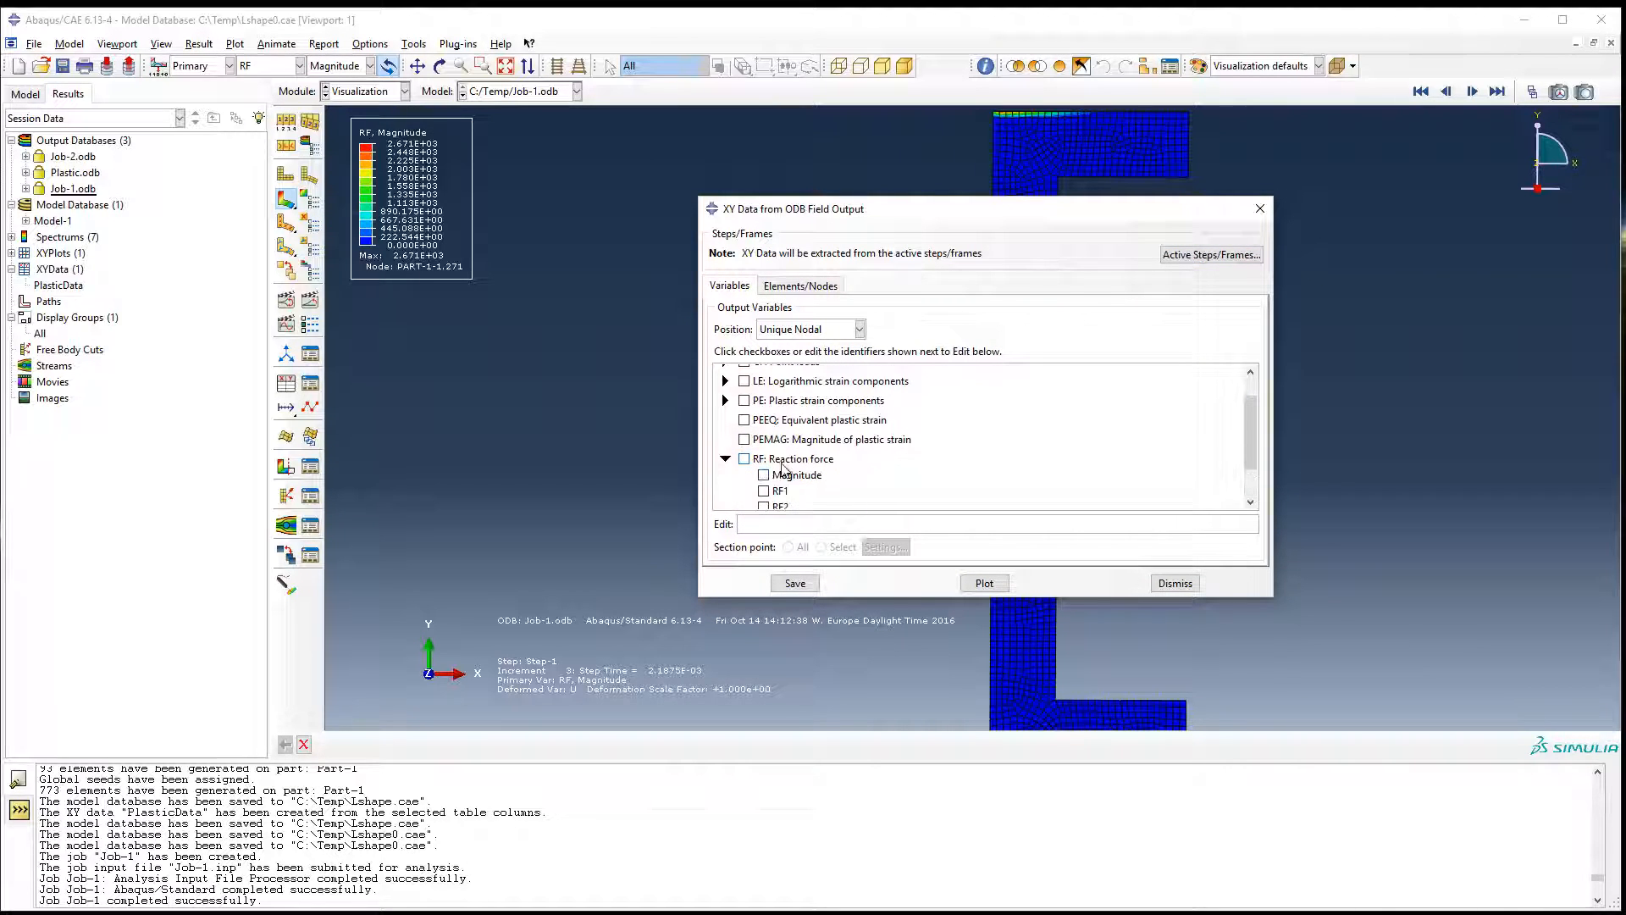
click(763, 459)
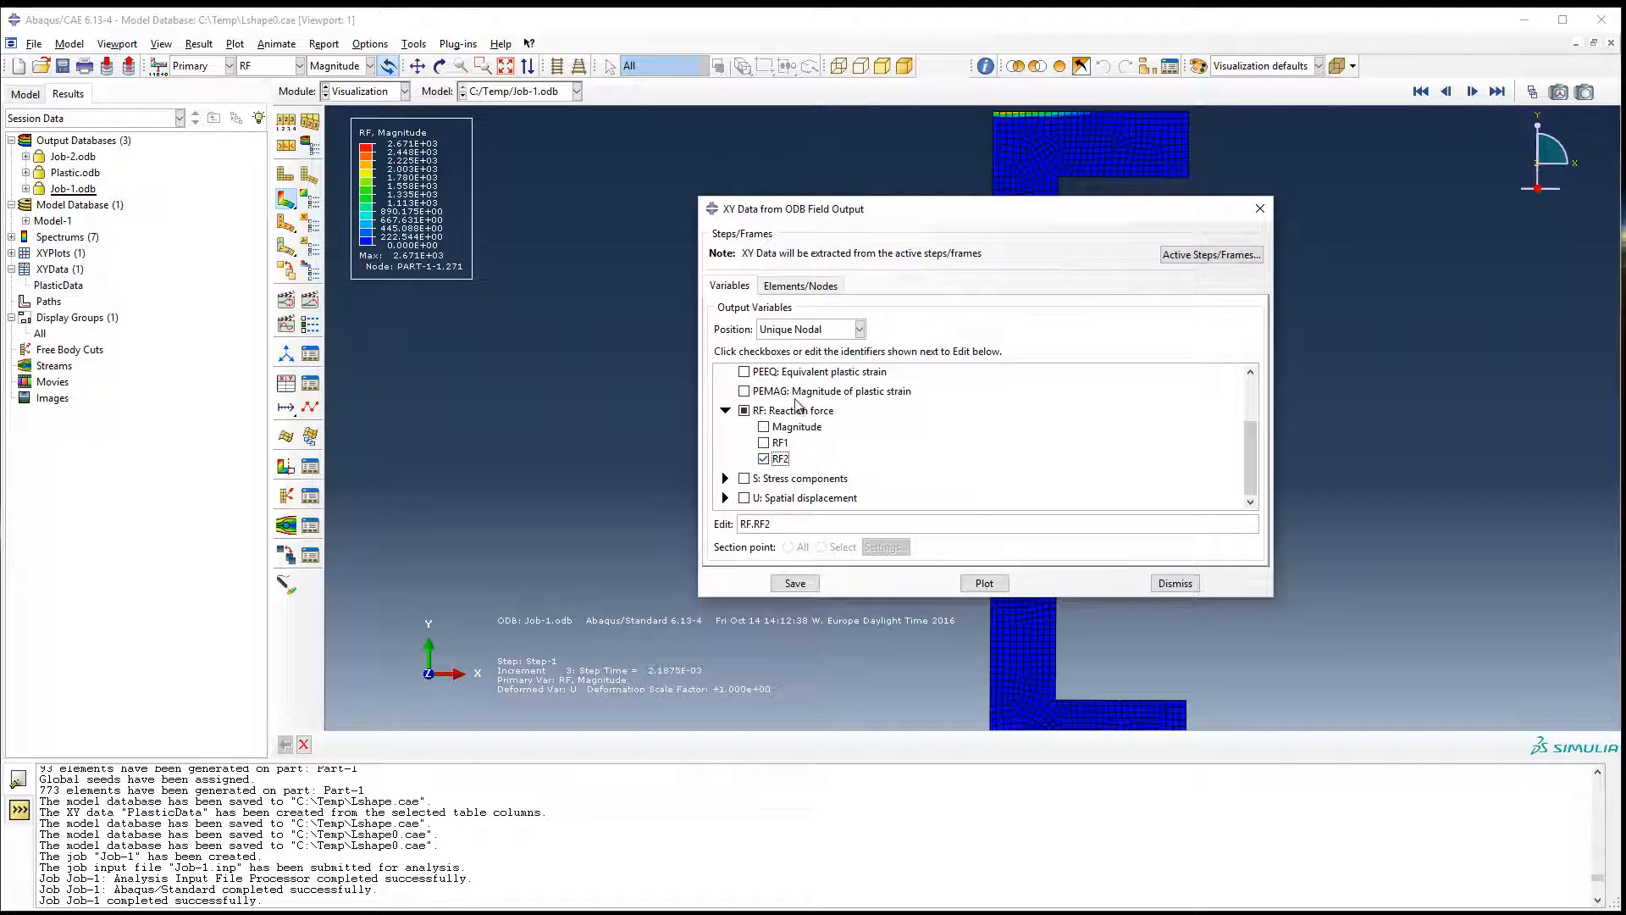
Pick the 11 nodes along the vertical leg's mirror line for the extraction and highlight them in the viewport.
drag(833, 218, 584, 170)
click(551, 237)
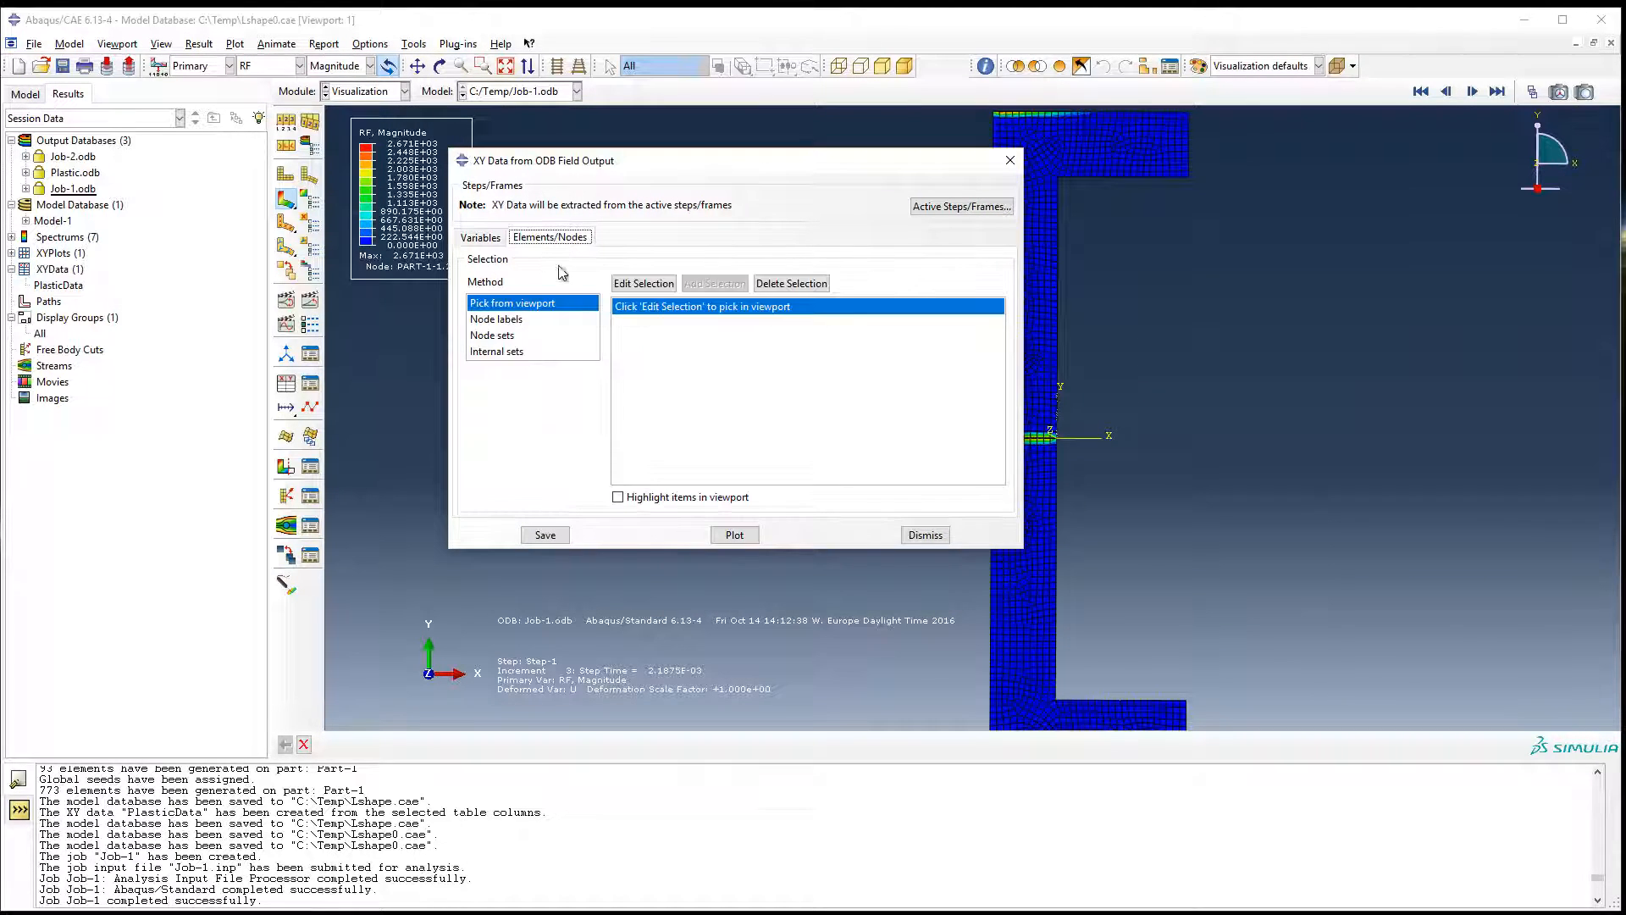
click(644, 283)
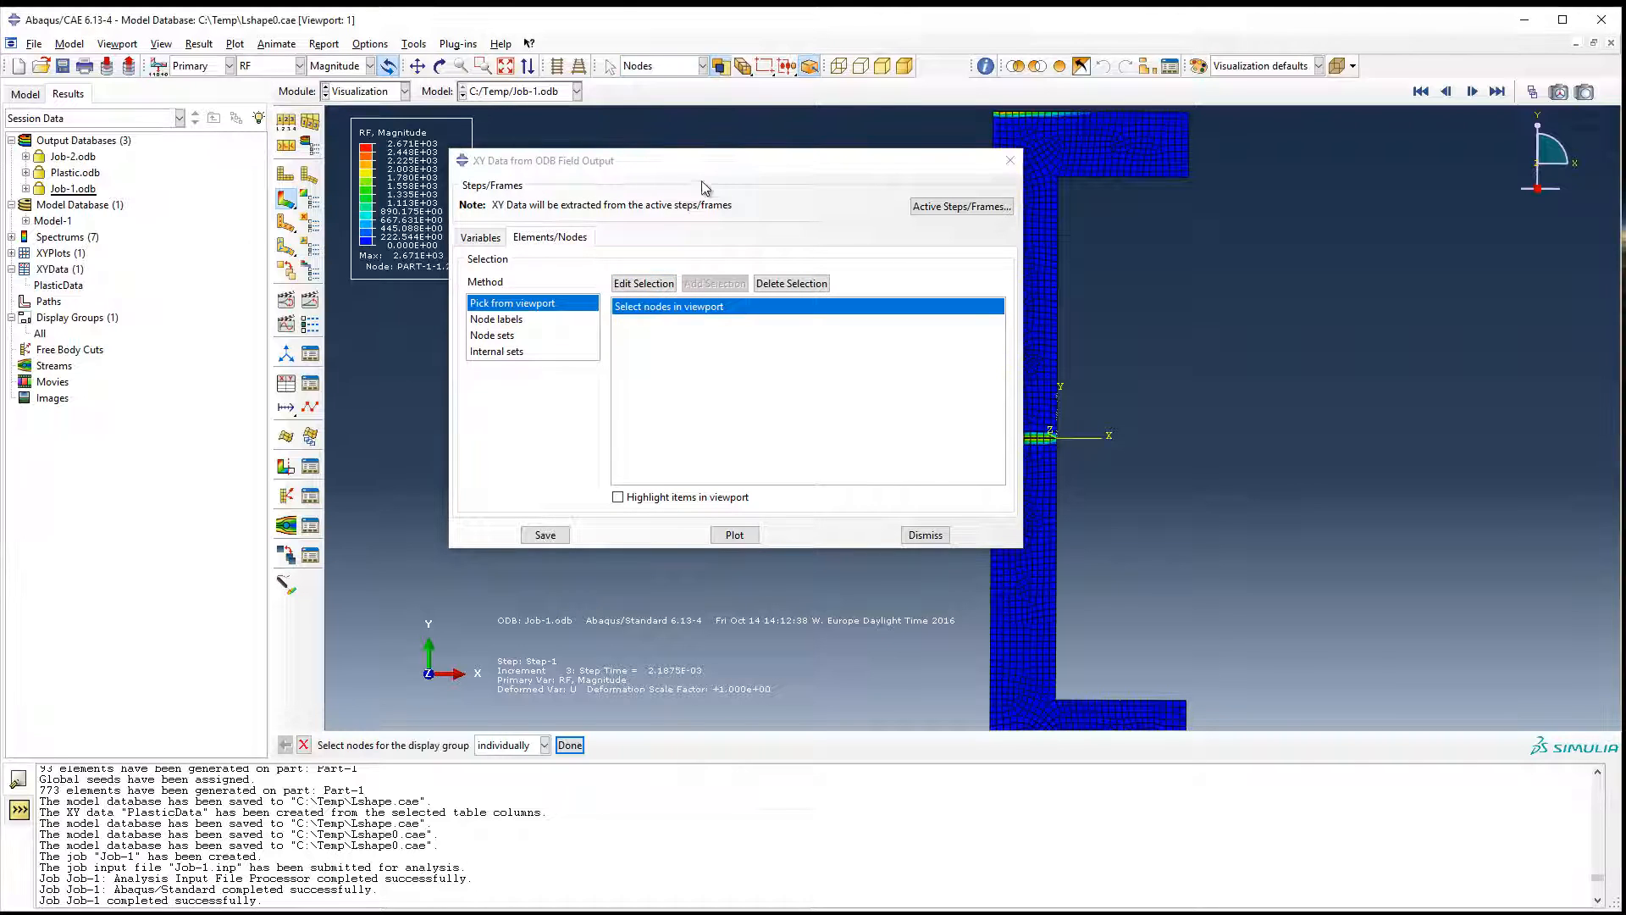
drag(704, 173, 542, 211)
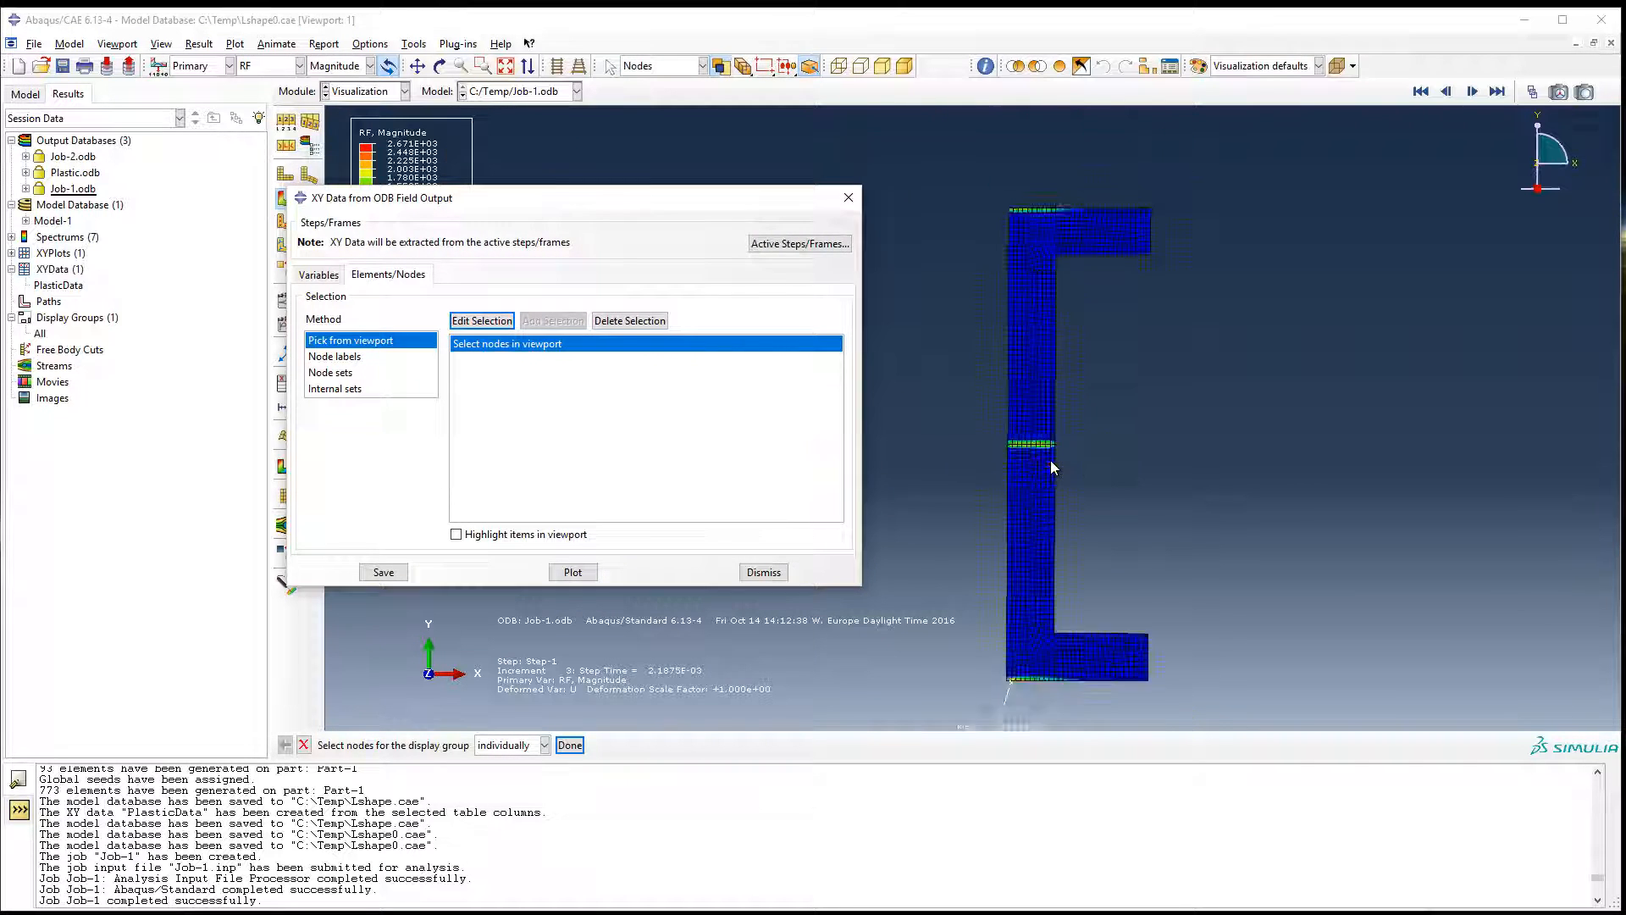
scroll(1047, 464, up, 8)
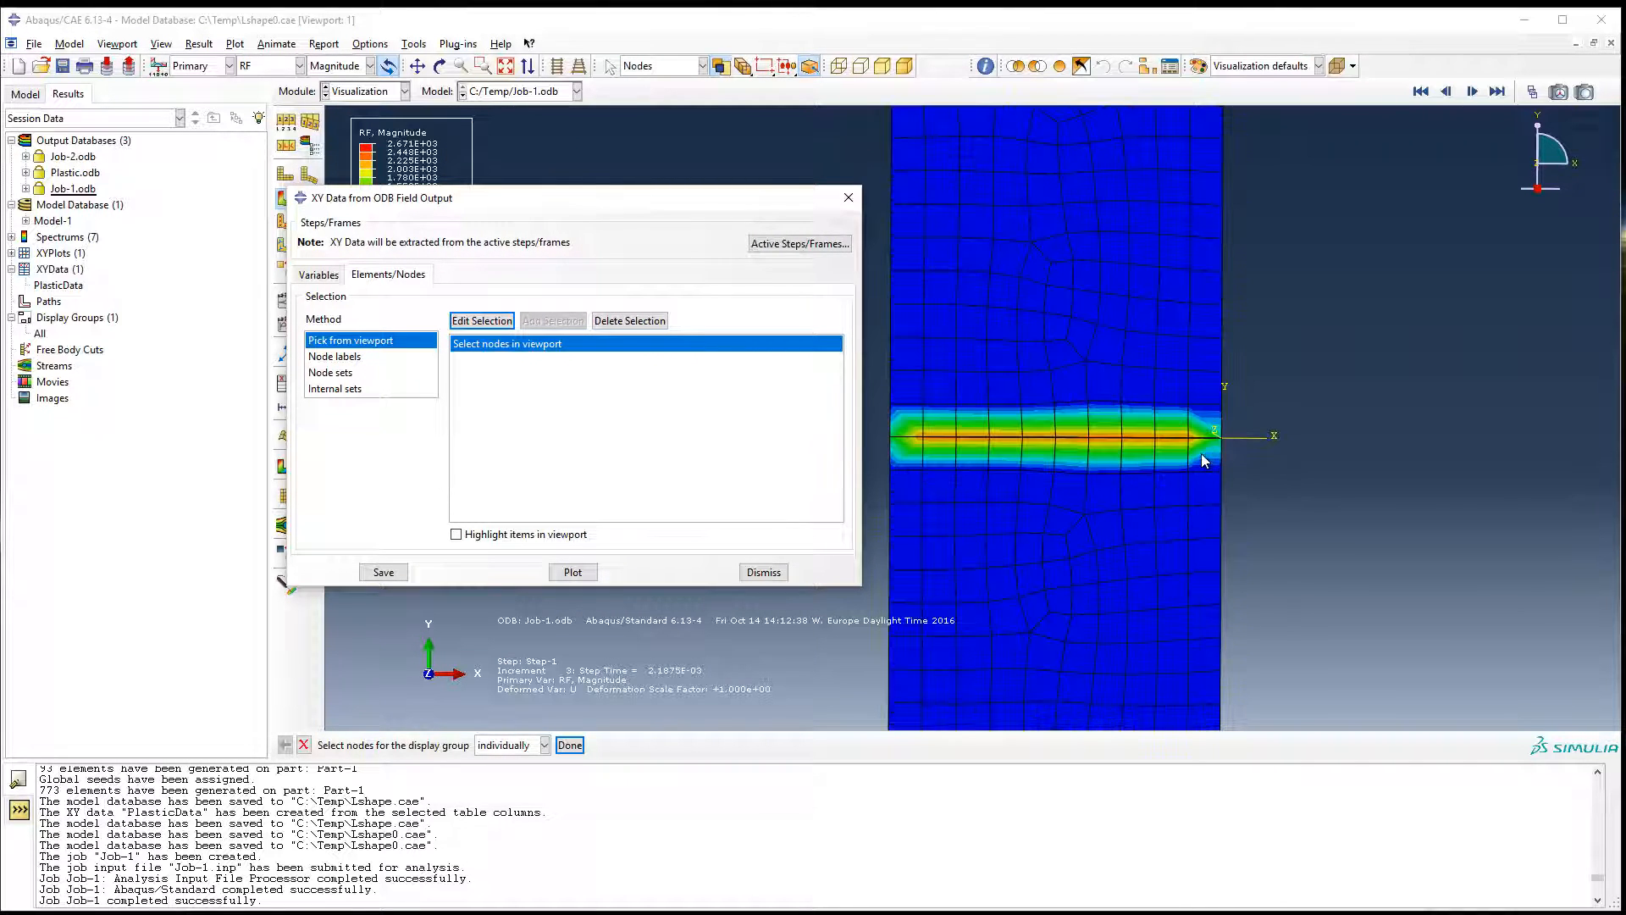
drag(876, 452, 1246, 429)
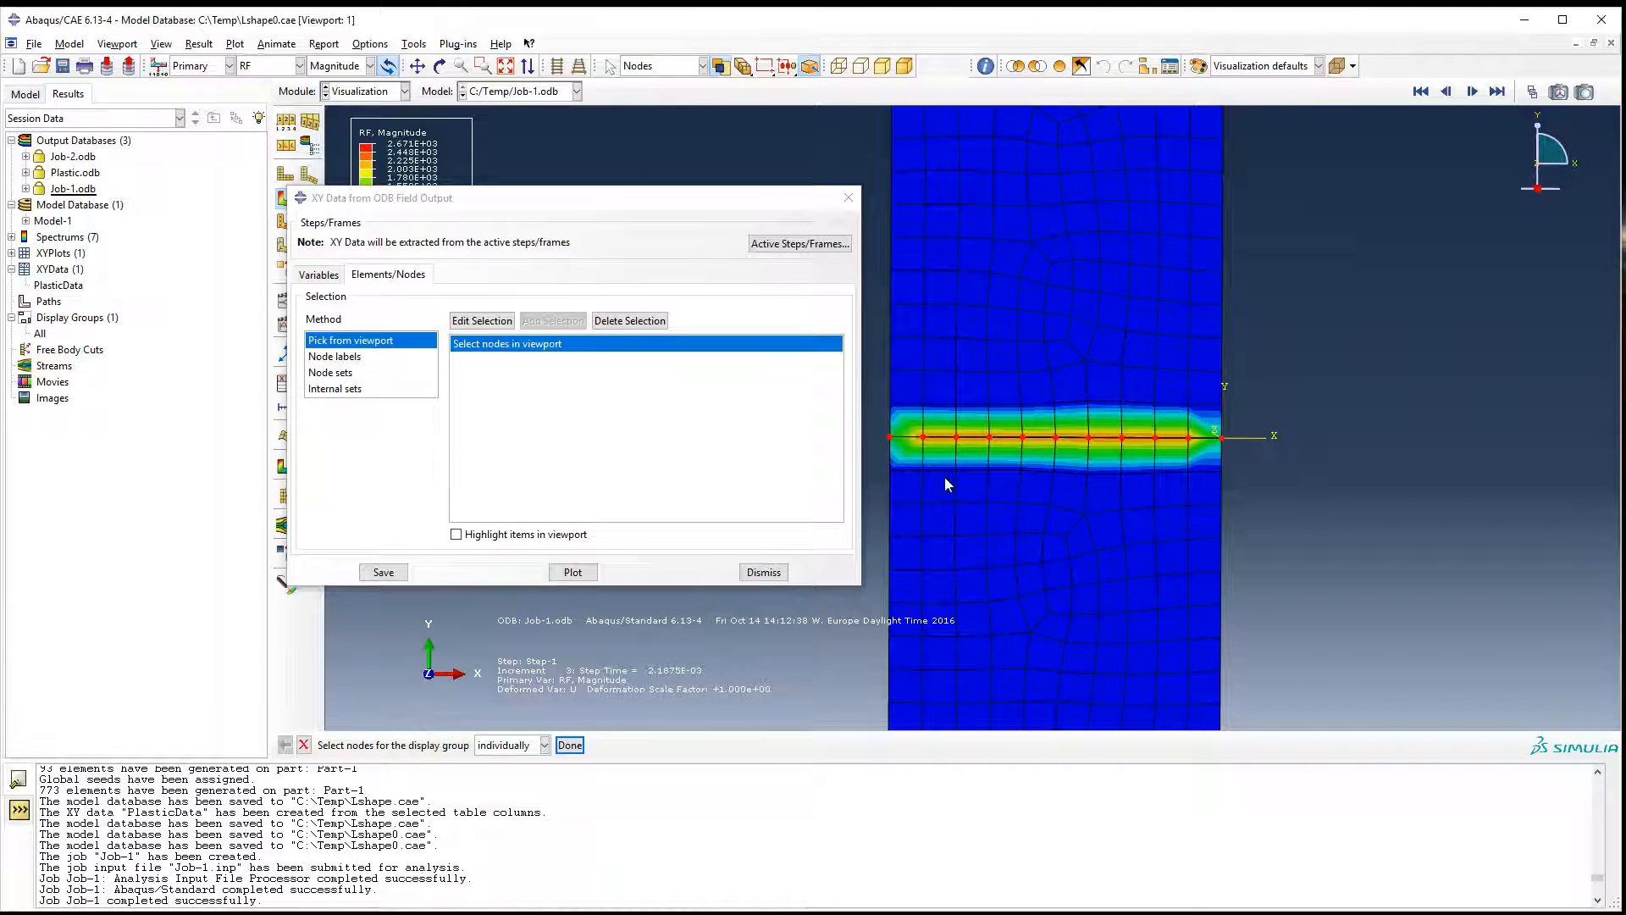
middle_click(1235, 448)
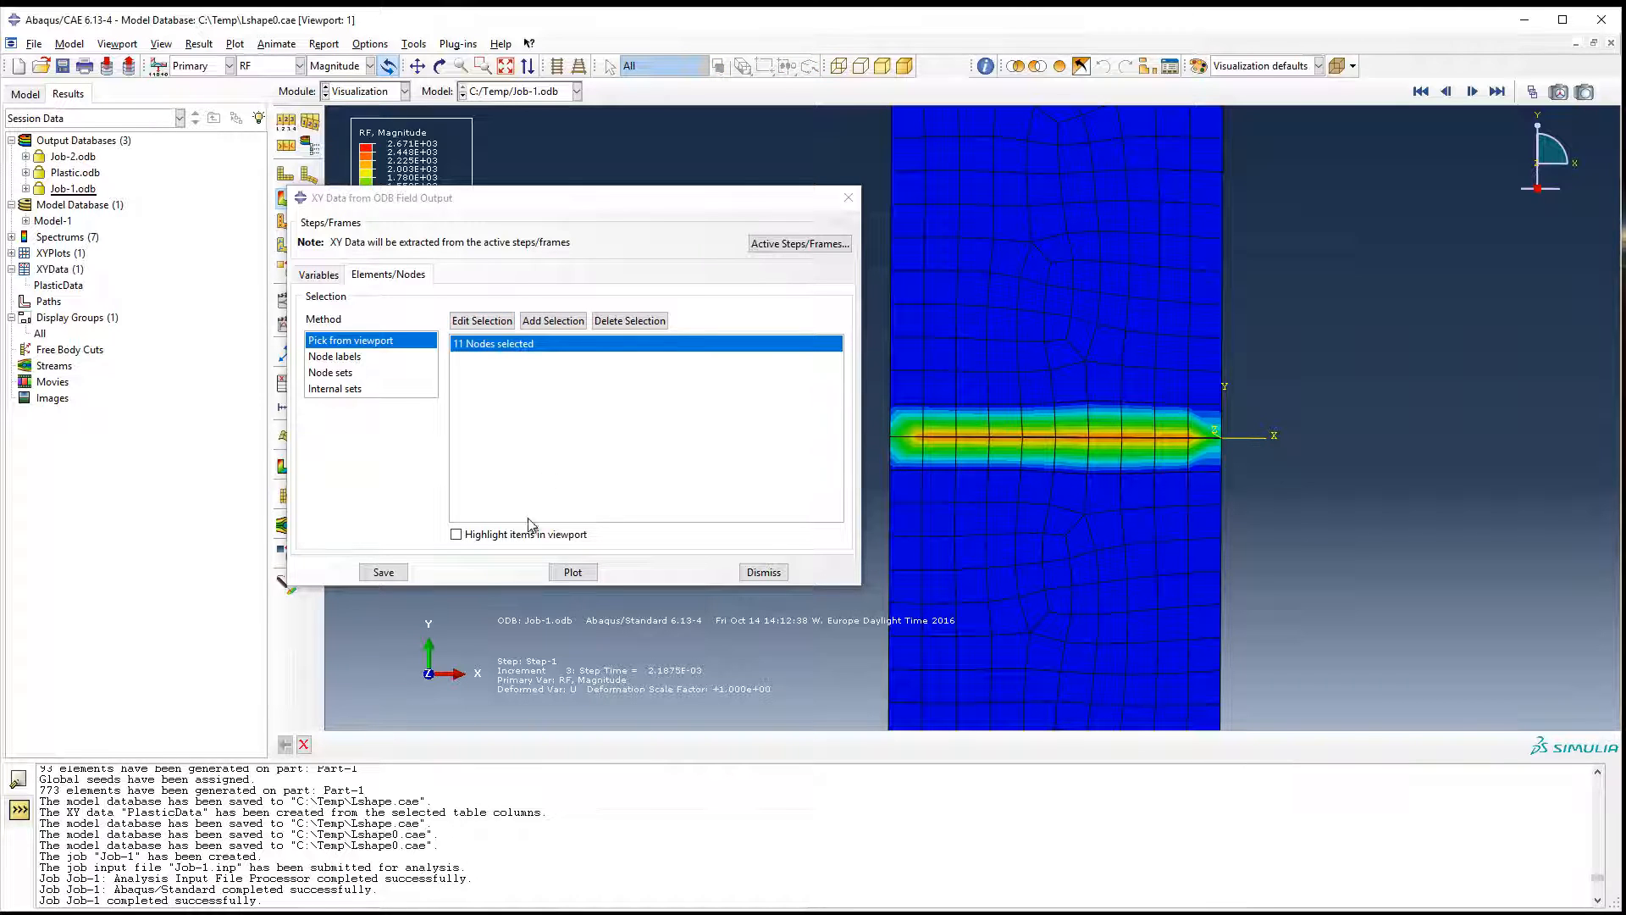
click(457, 534)
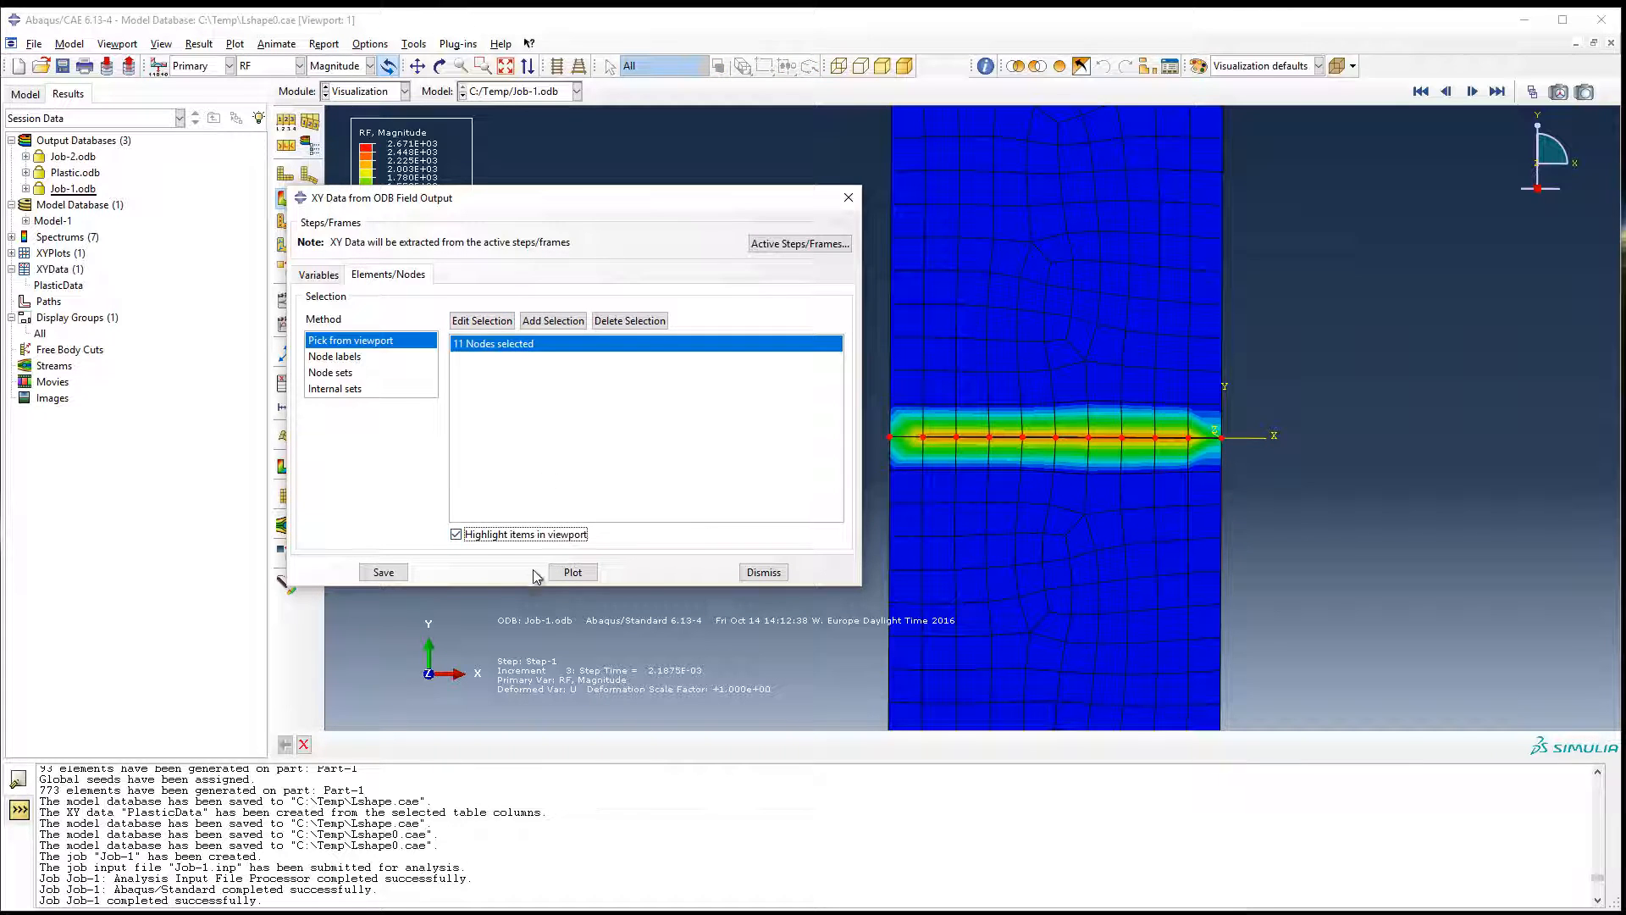
Save the RF2 curves of the picked nodes as XY data under default names and close the extraction dialog.
click(381, 570)
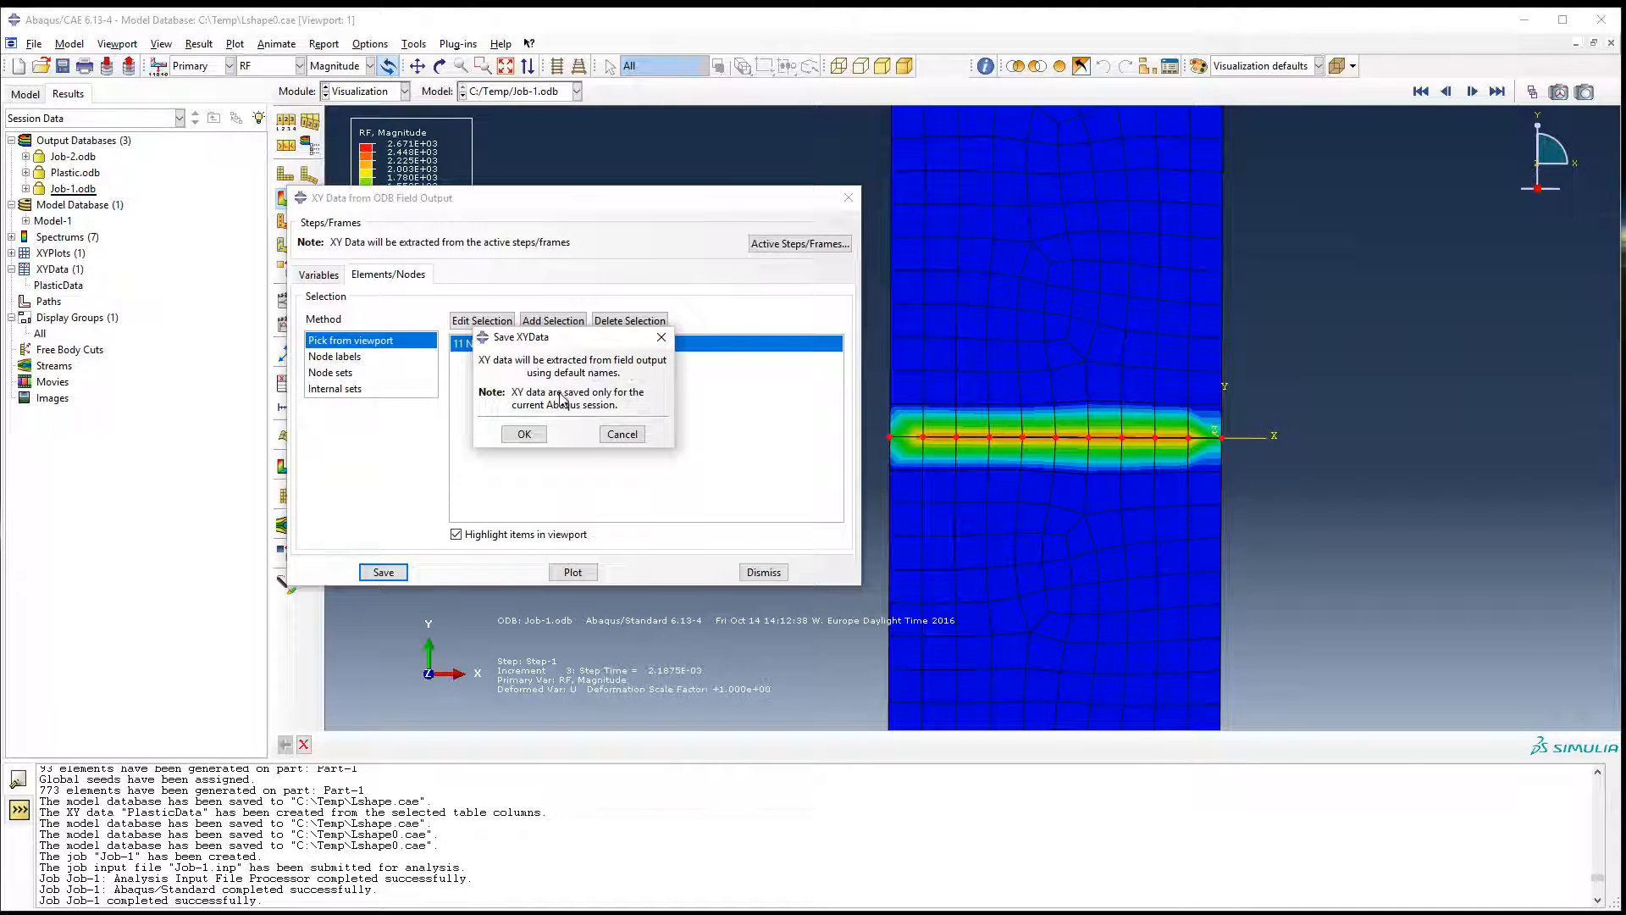
click(524, 434)
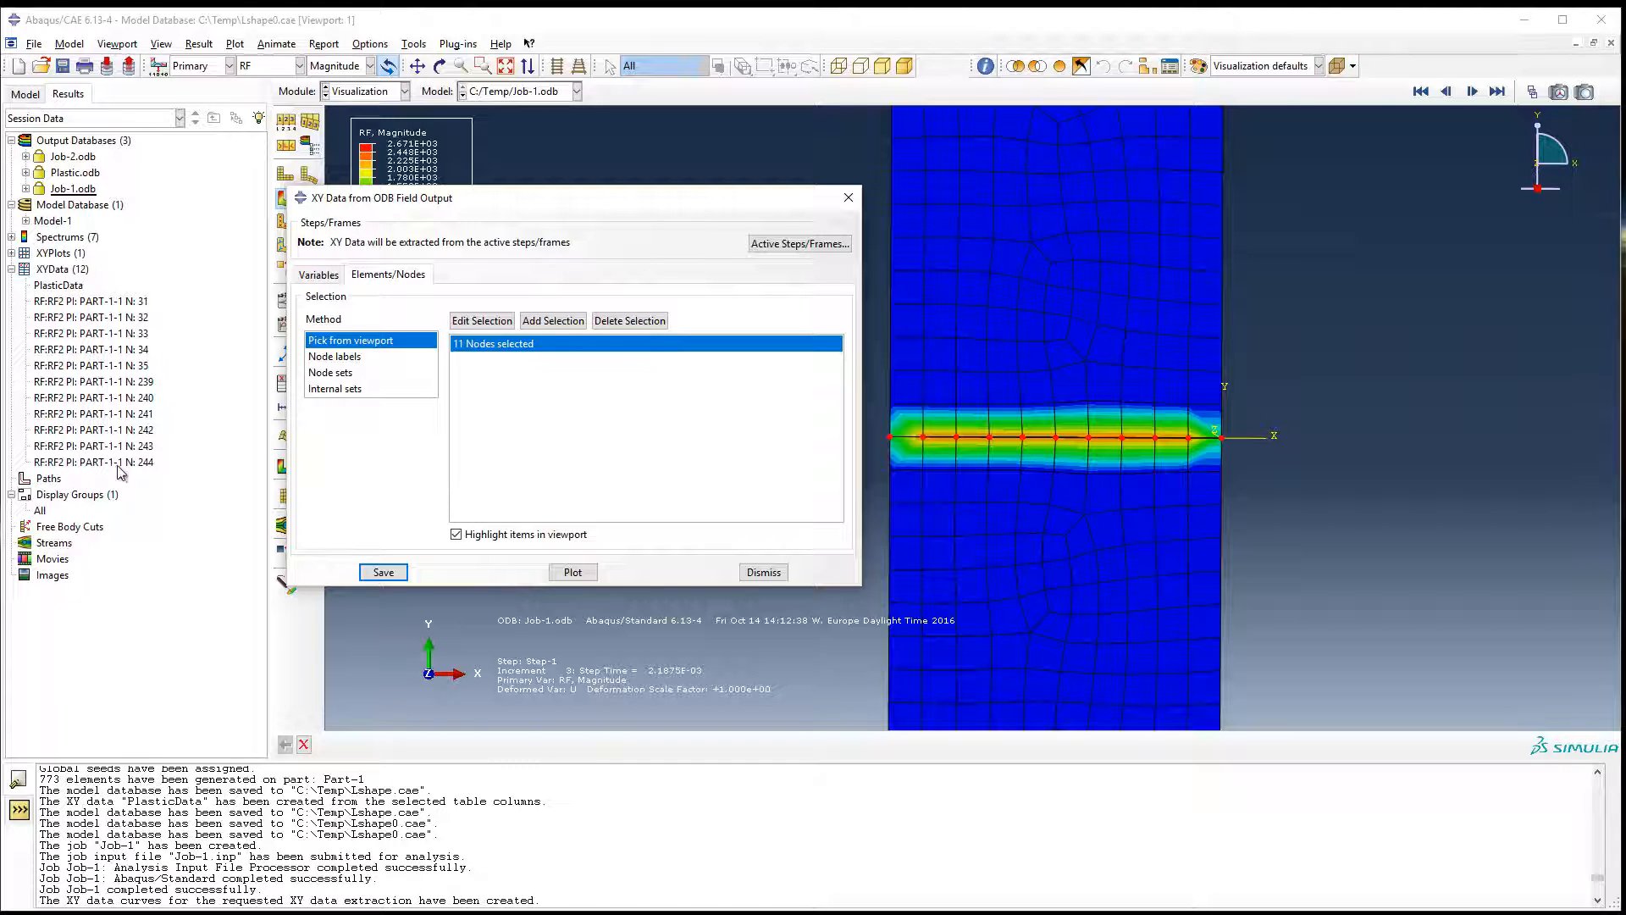
click(847, 197)
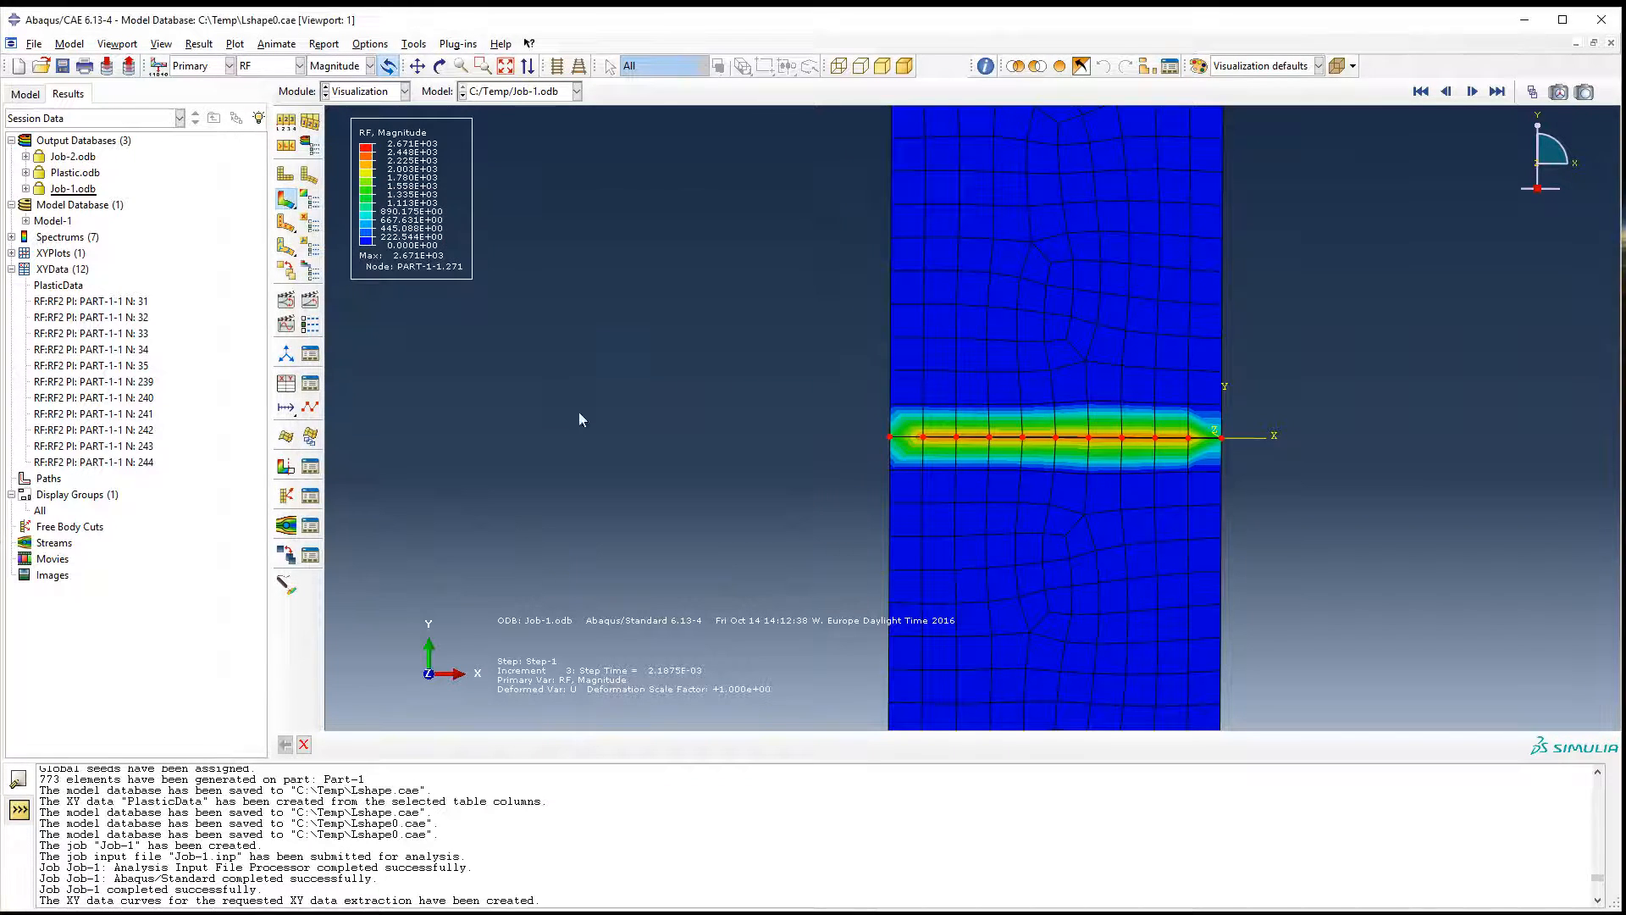
Start an operation on XY data and plot an expression based on the saved RF2 nodal curves.
click(286, 386)
click(667, 305)
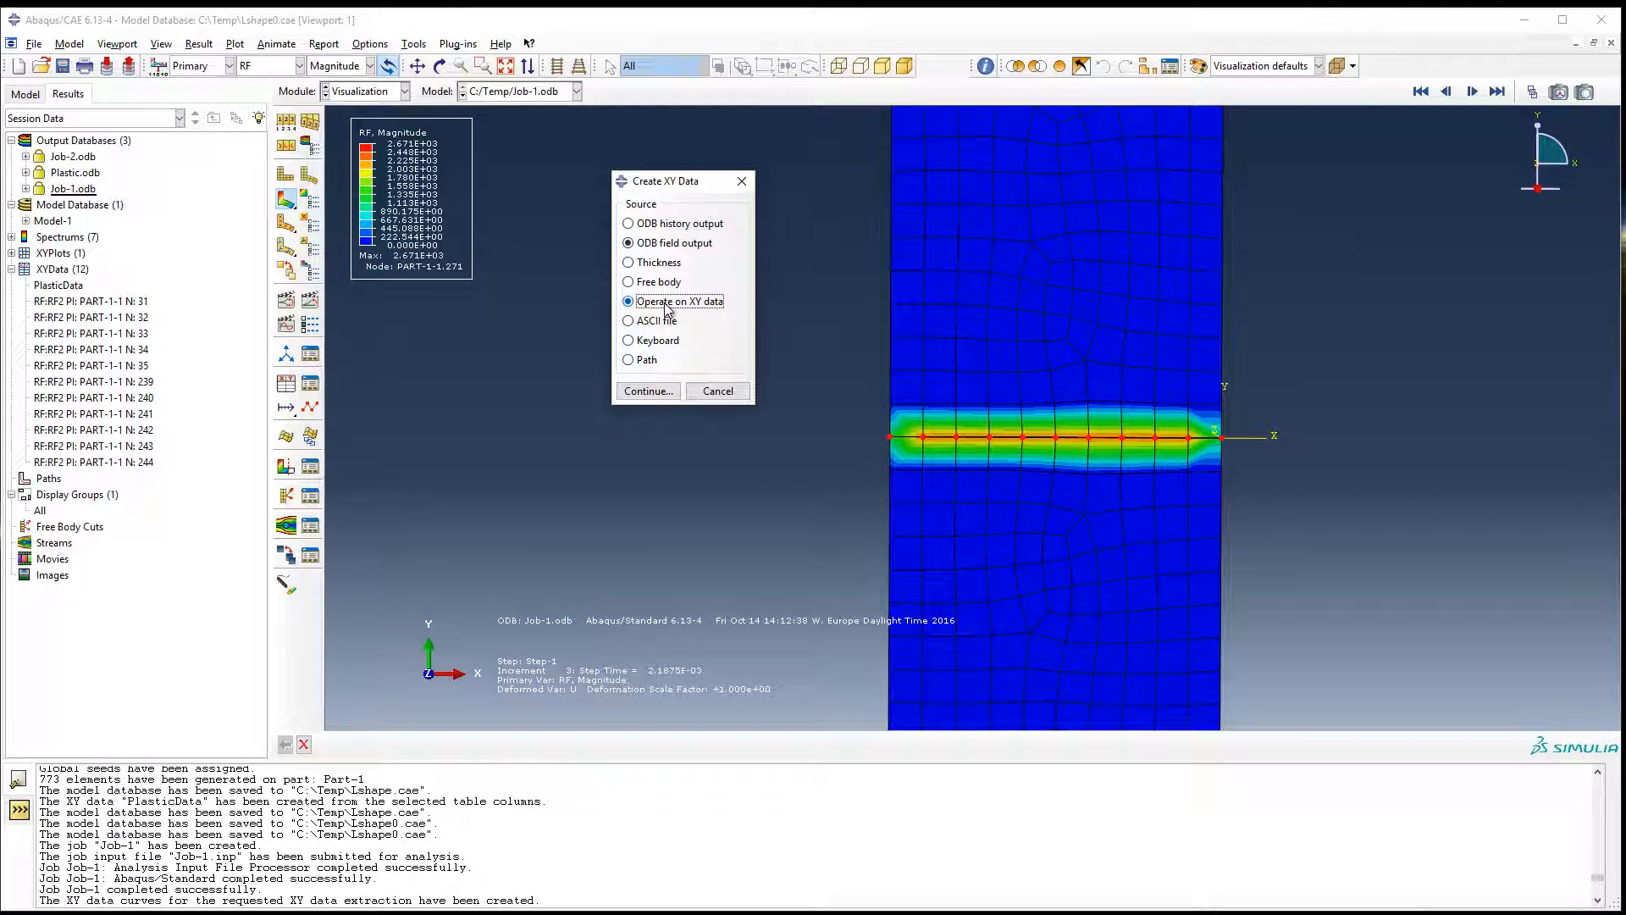
click(664, 395)
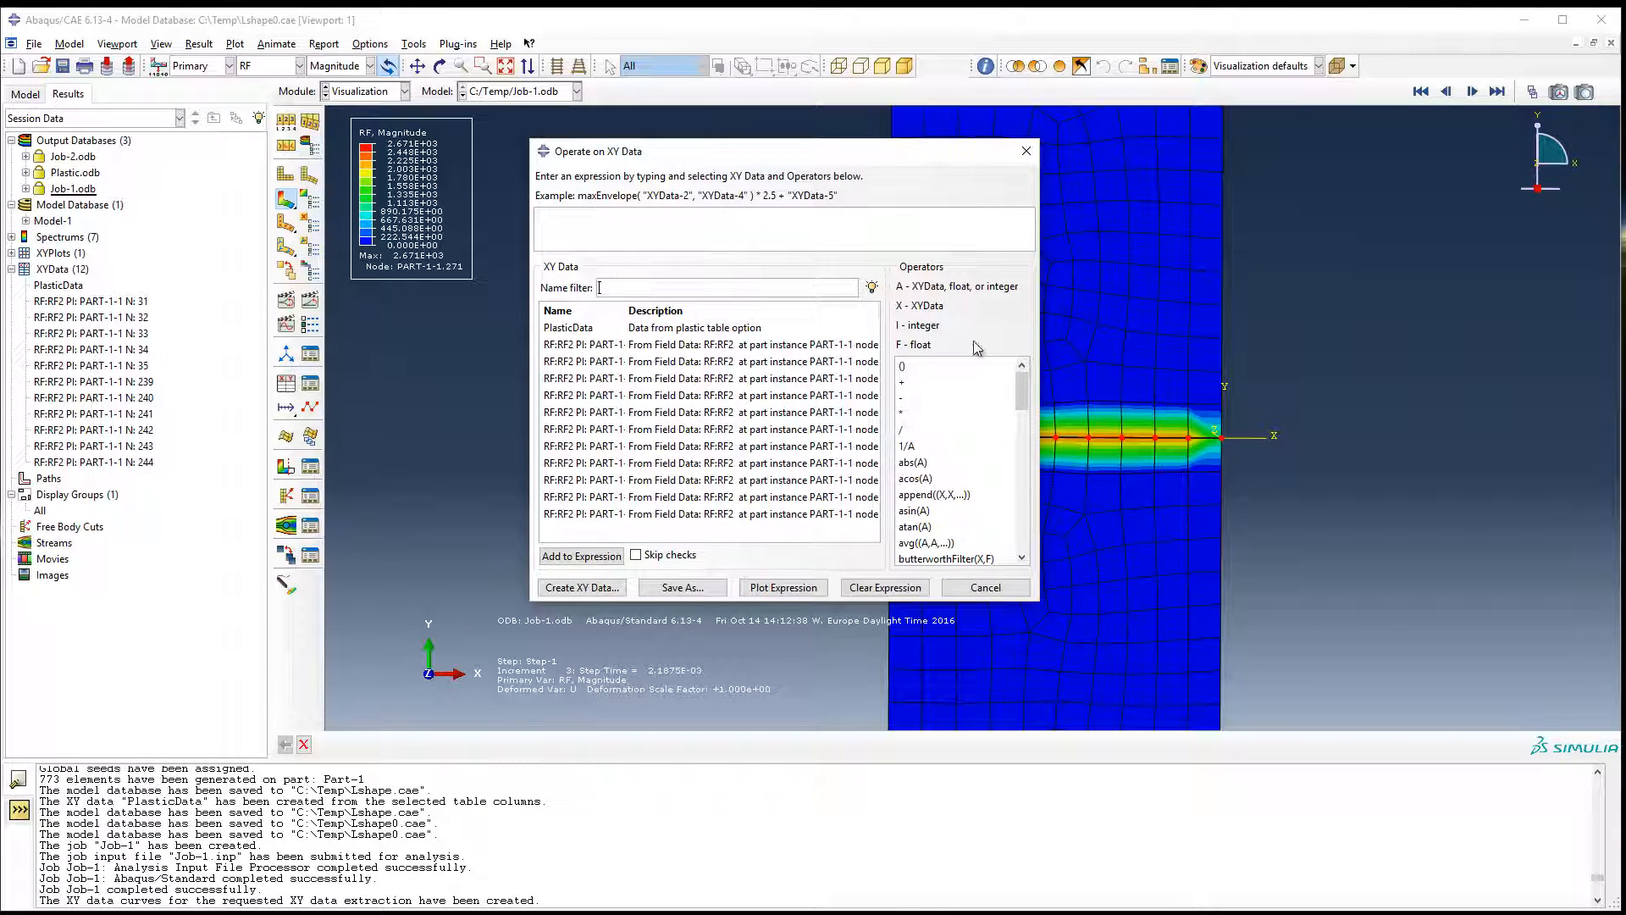
drag(659, 152, 634, 139)
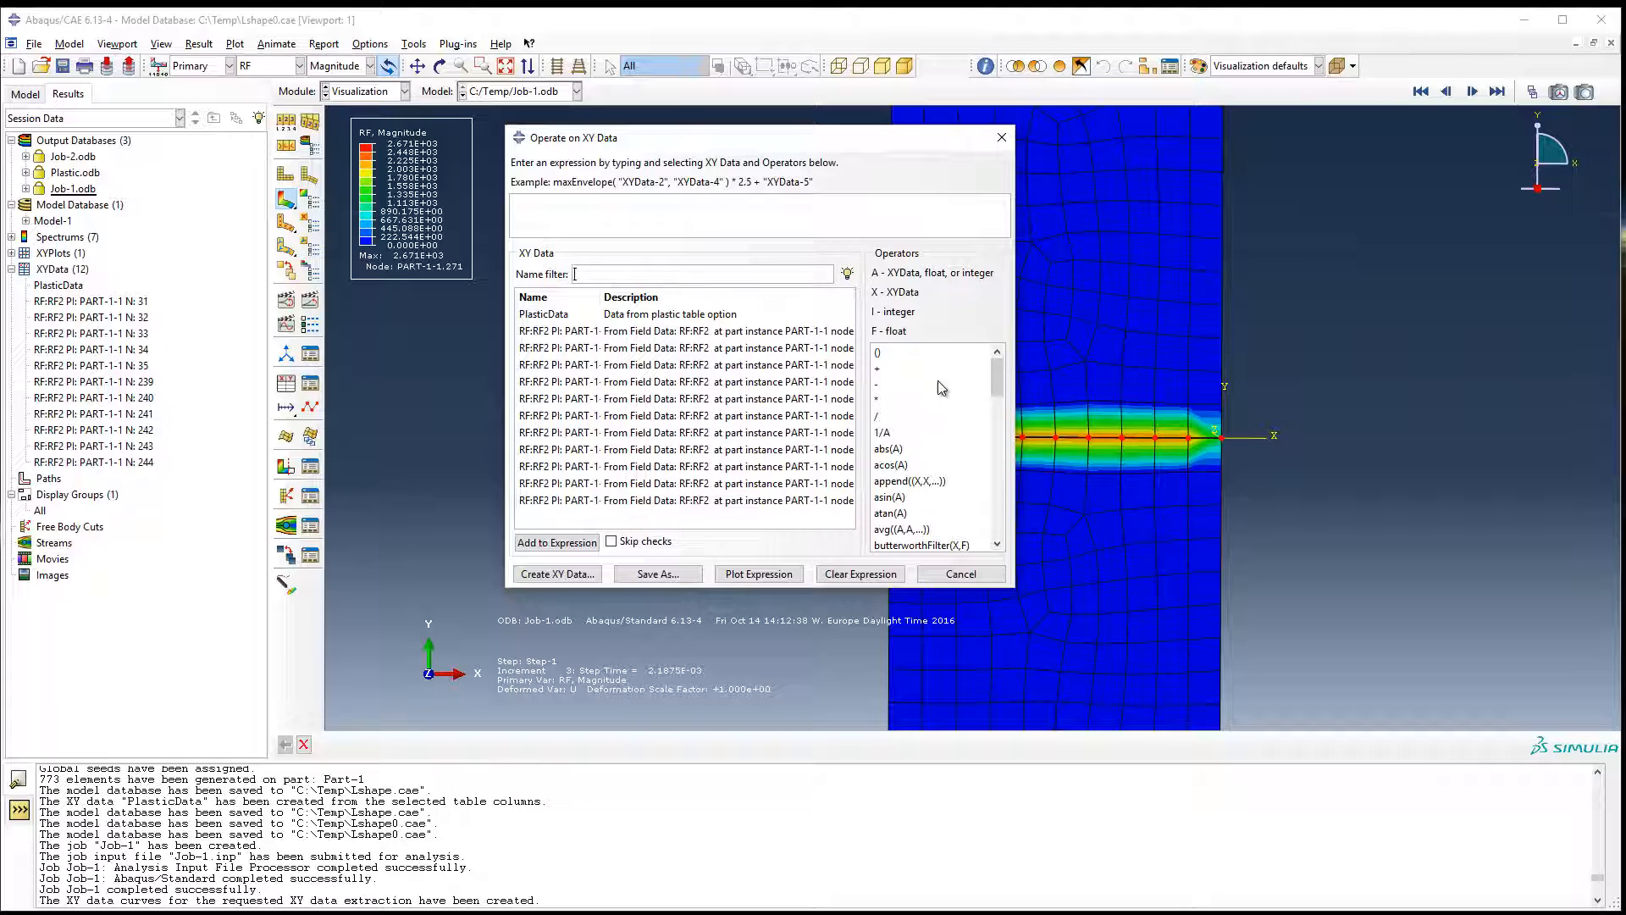
click(704, 336)
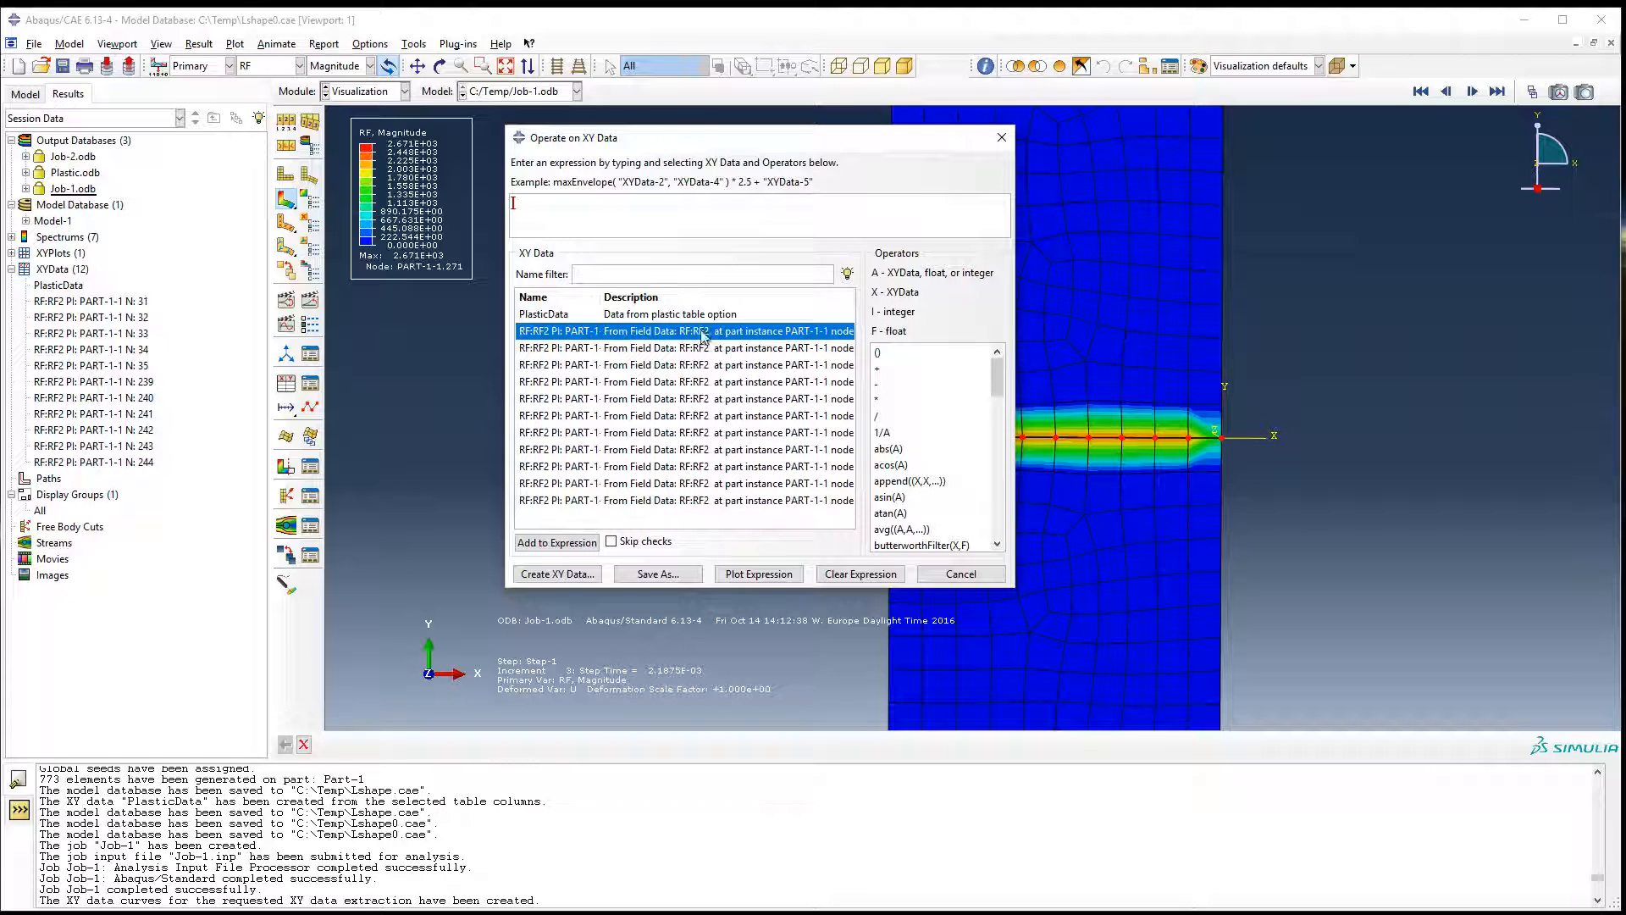
shift+click(579, 501)
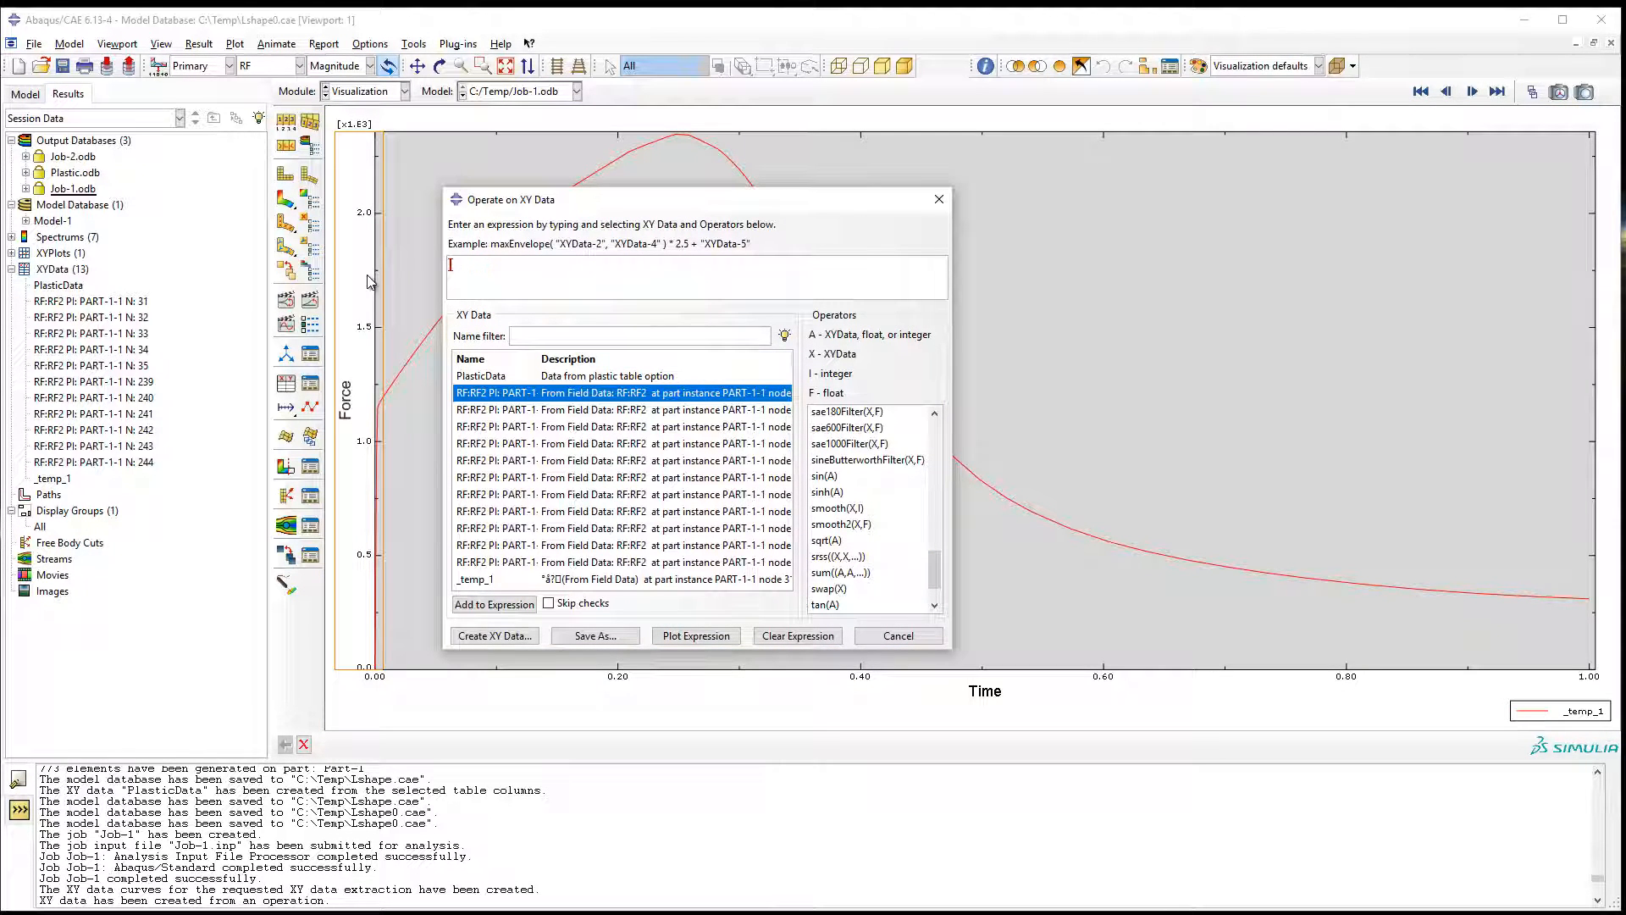
Build a sum expression over all 11 saved RF2 nodal curves.
click(847, 573)
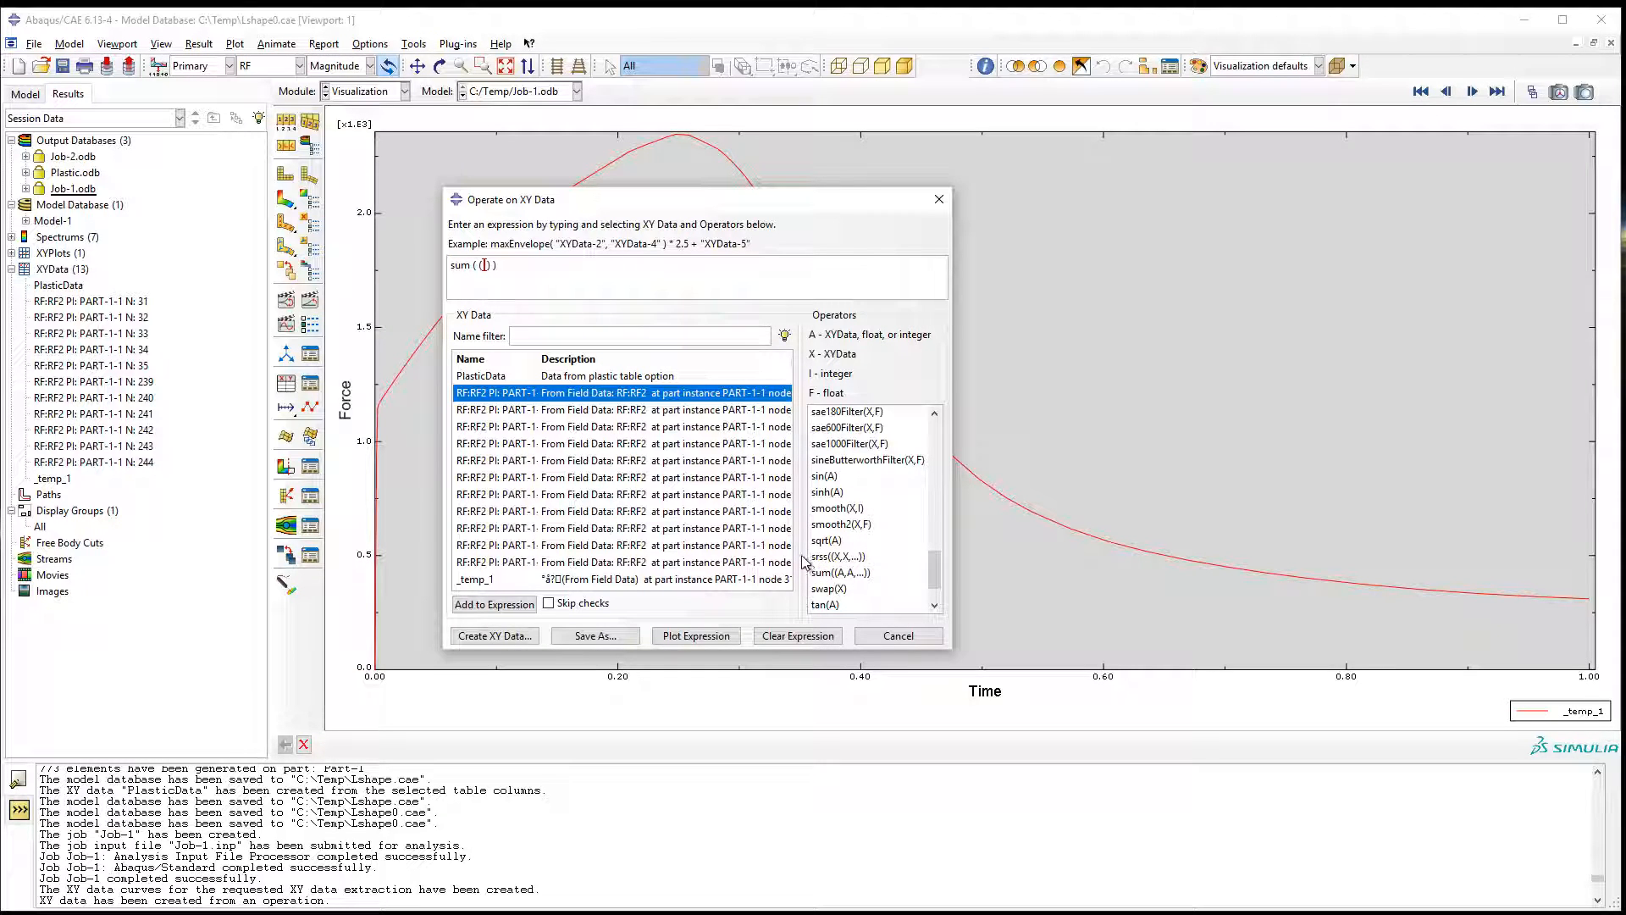
shift+click(502, 565)
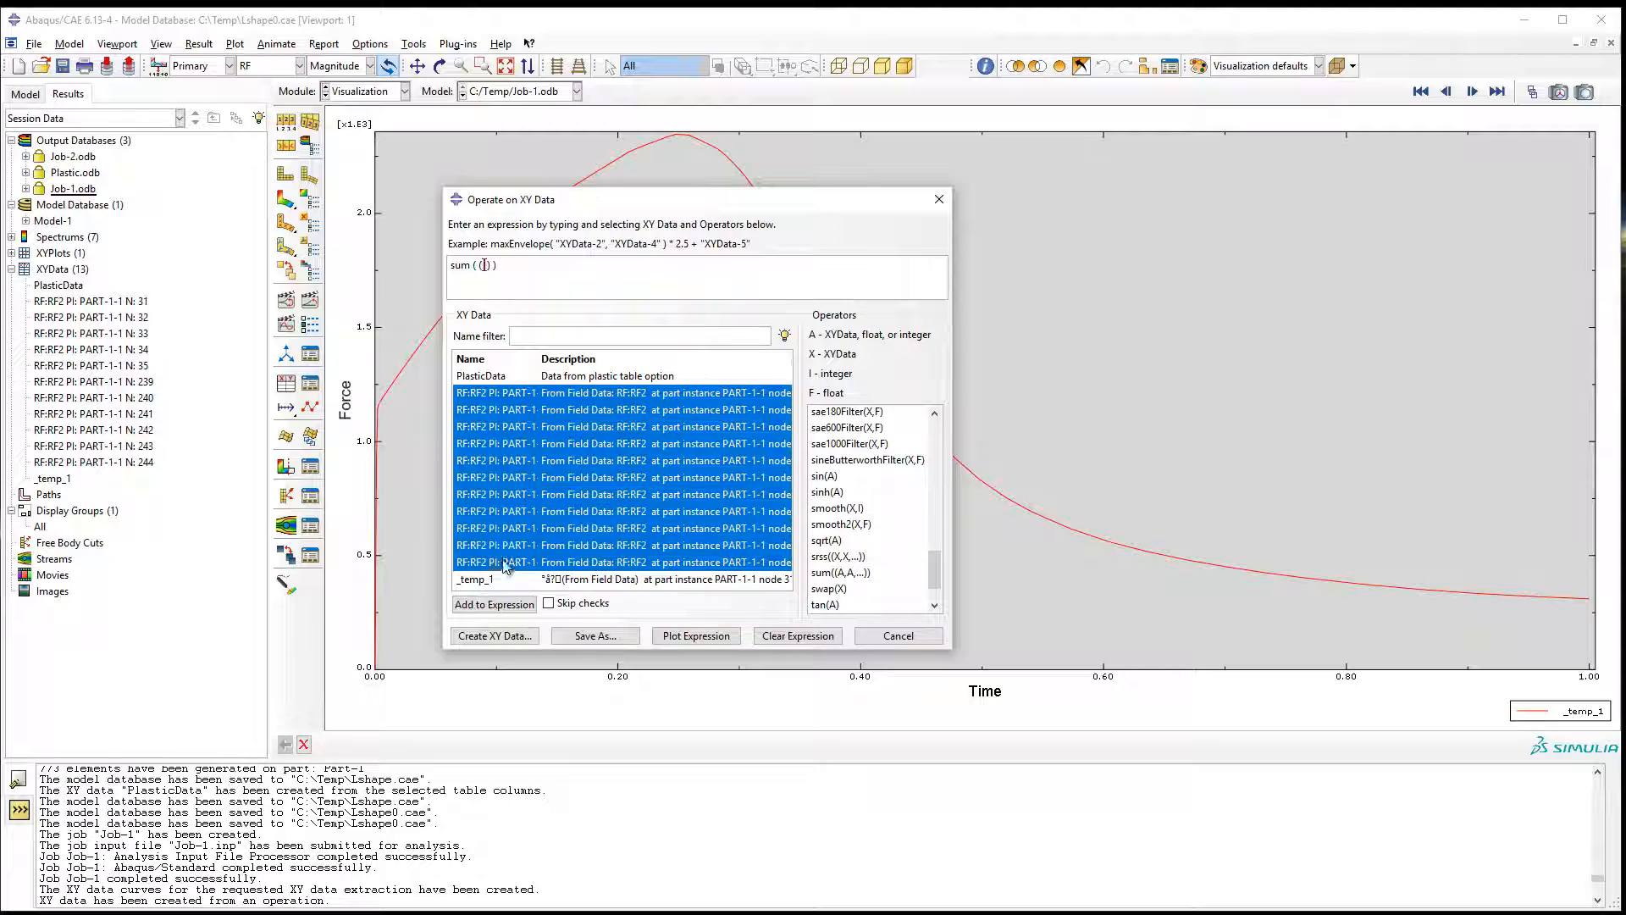
click(518, 605)
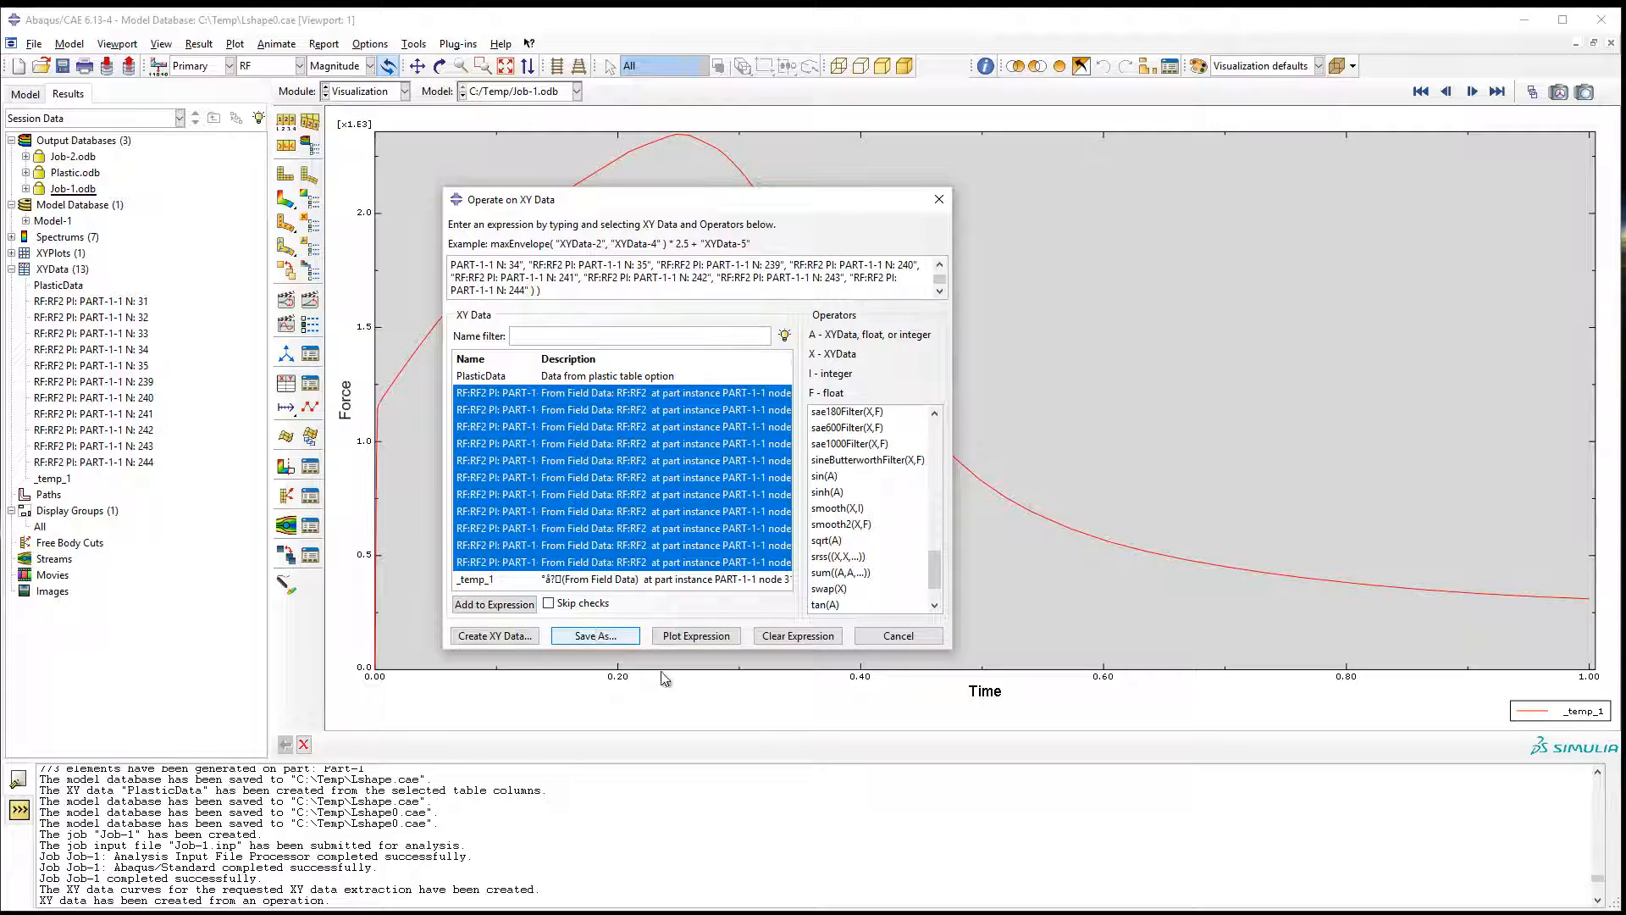
Save the summed RF2 expression as XY data named TotalReactionForce and close the XY data operation dialog.
click(510, 637)
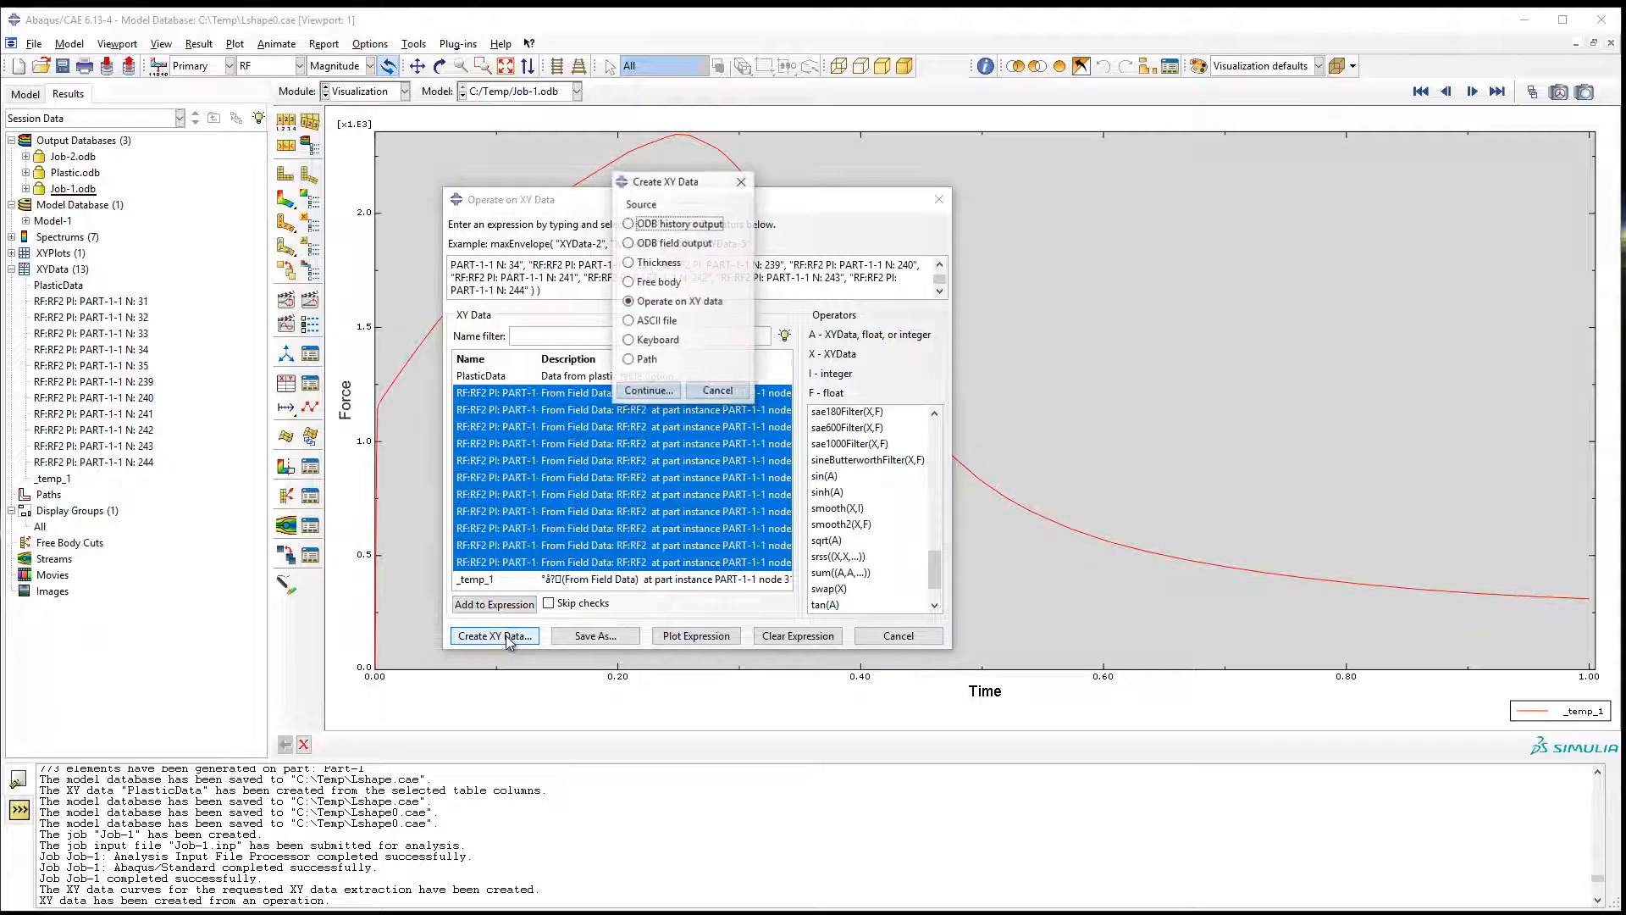
click(717, 392)
click(590, 637)
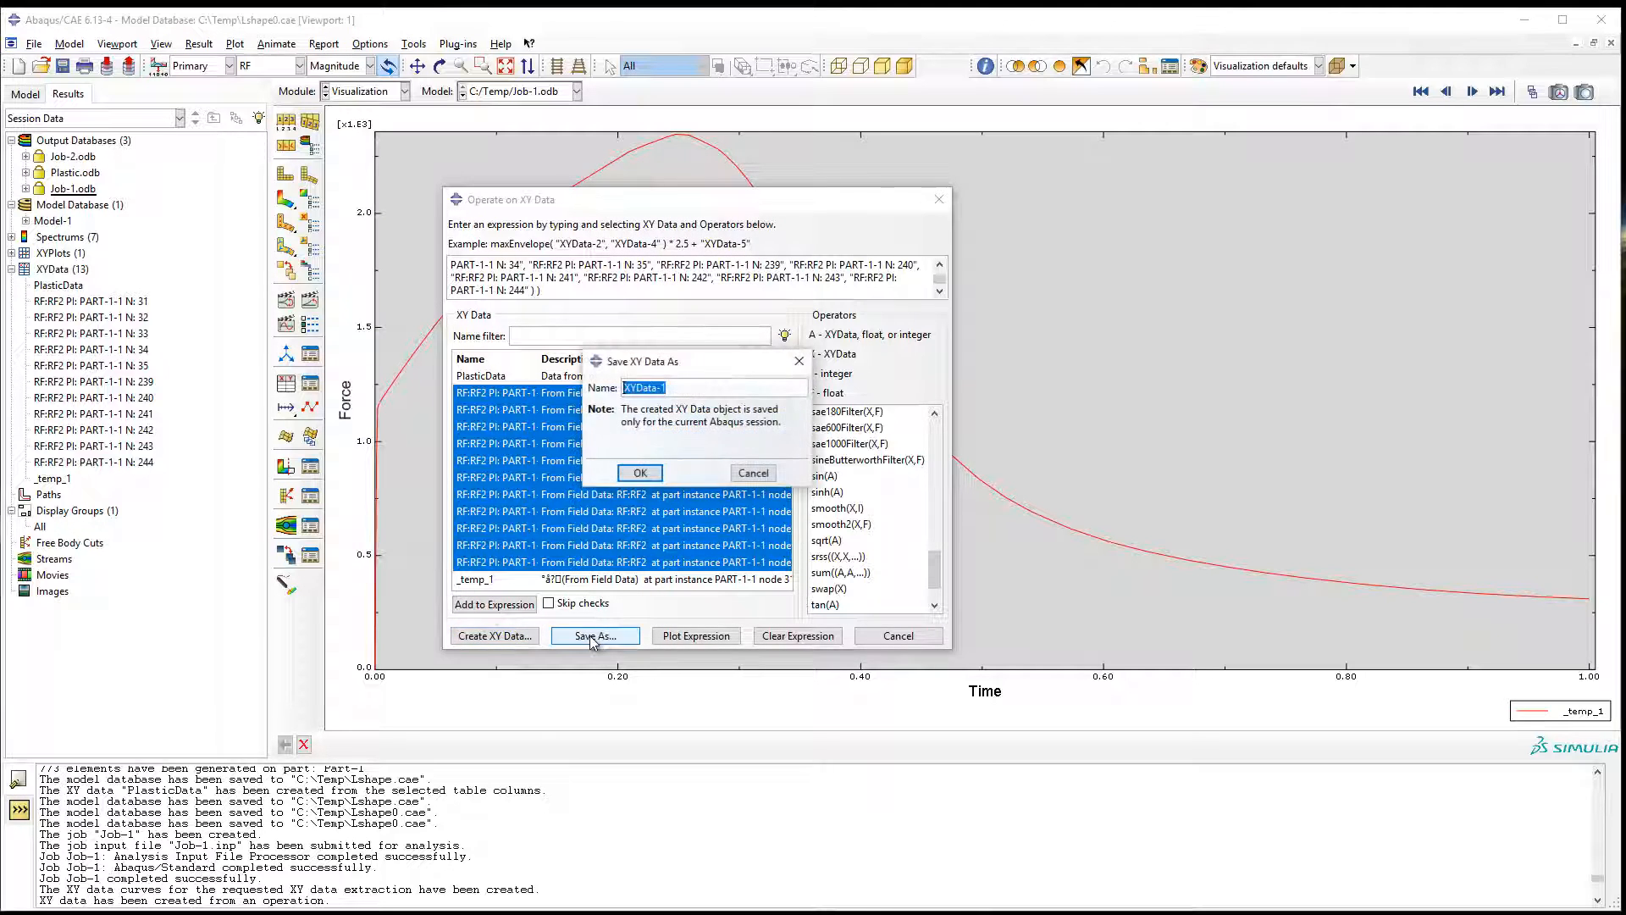
text(TotalReactionForce)
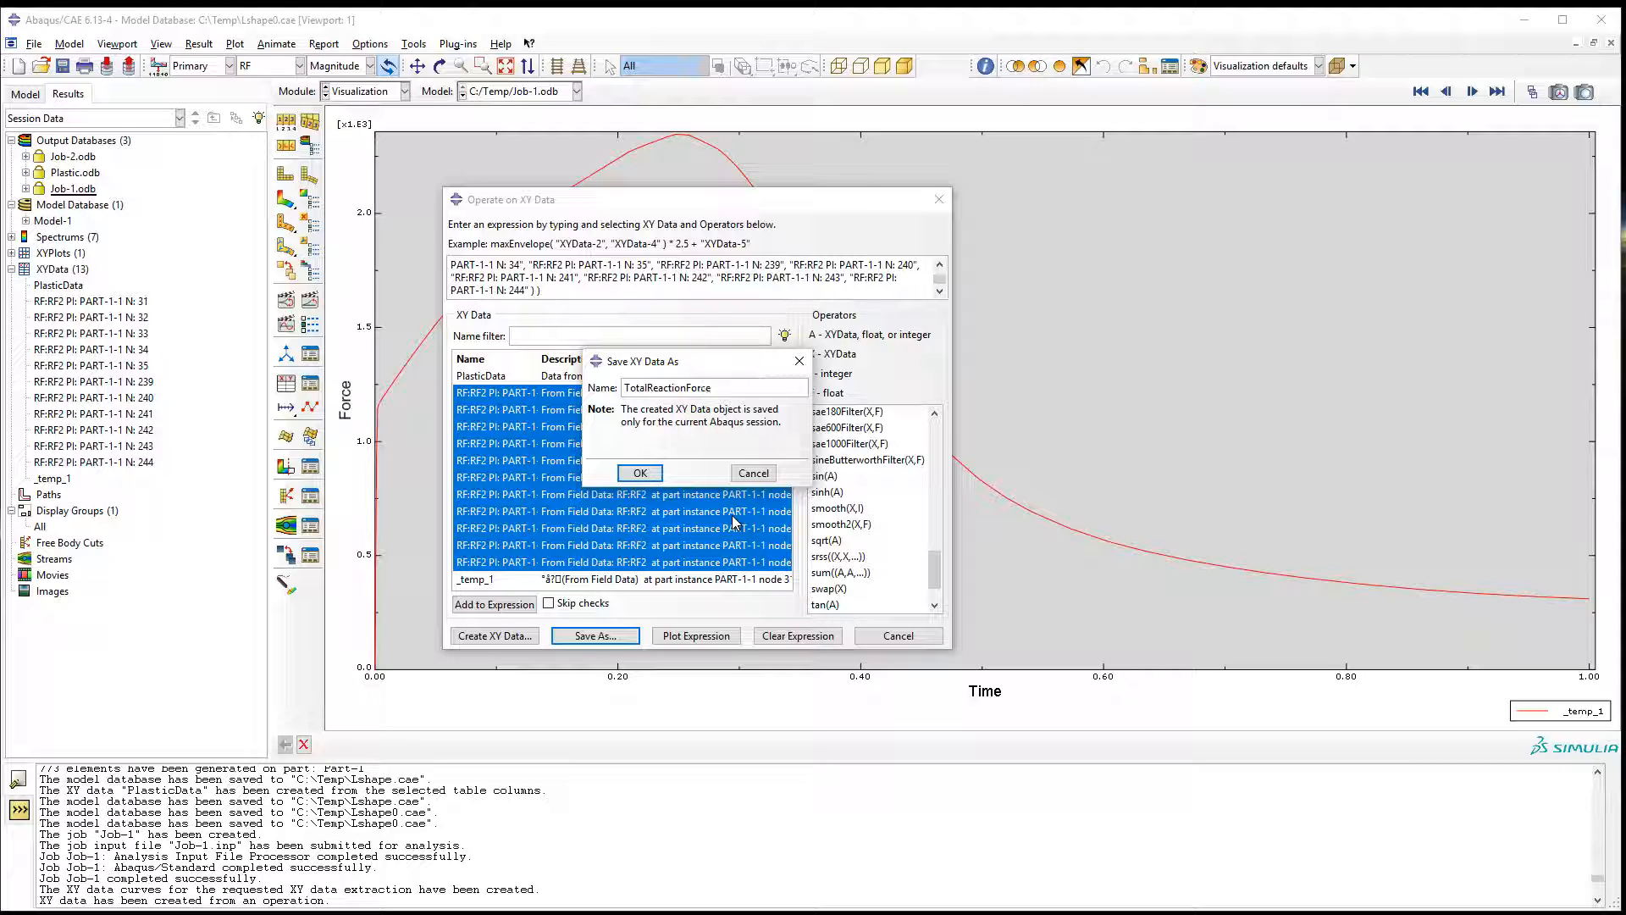
click(640, 473)
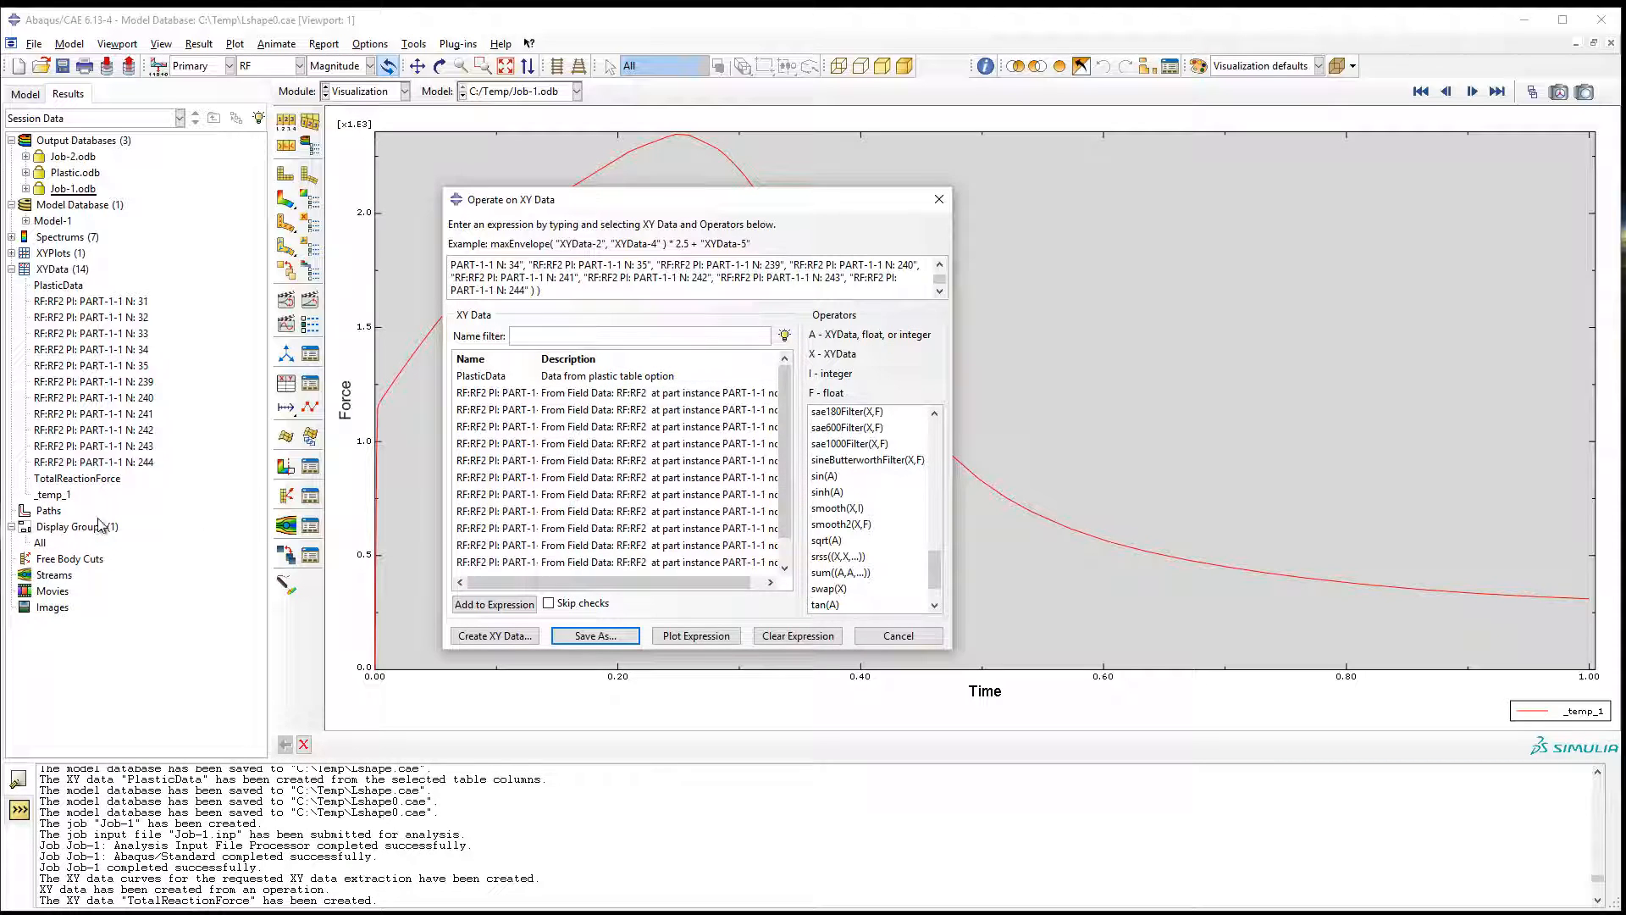
click(897, 635)
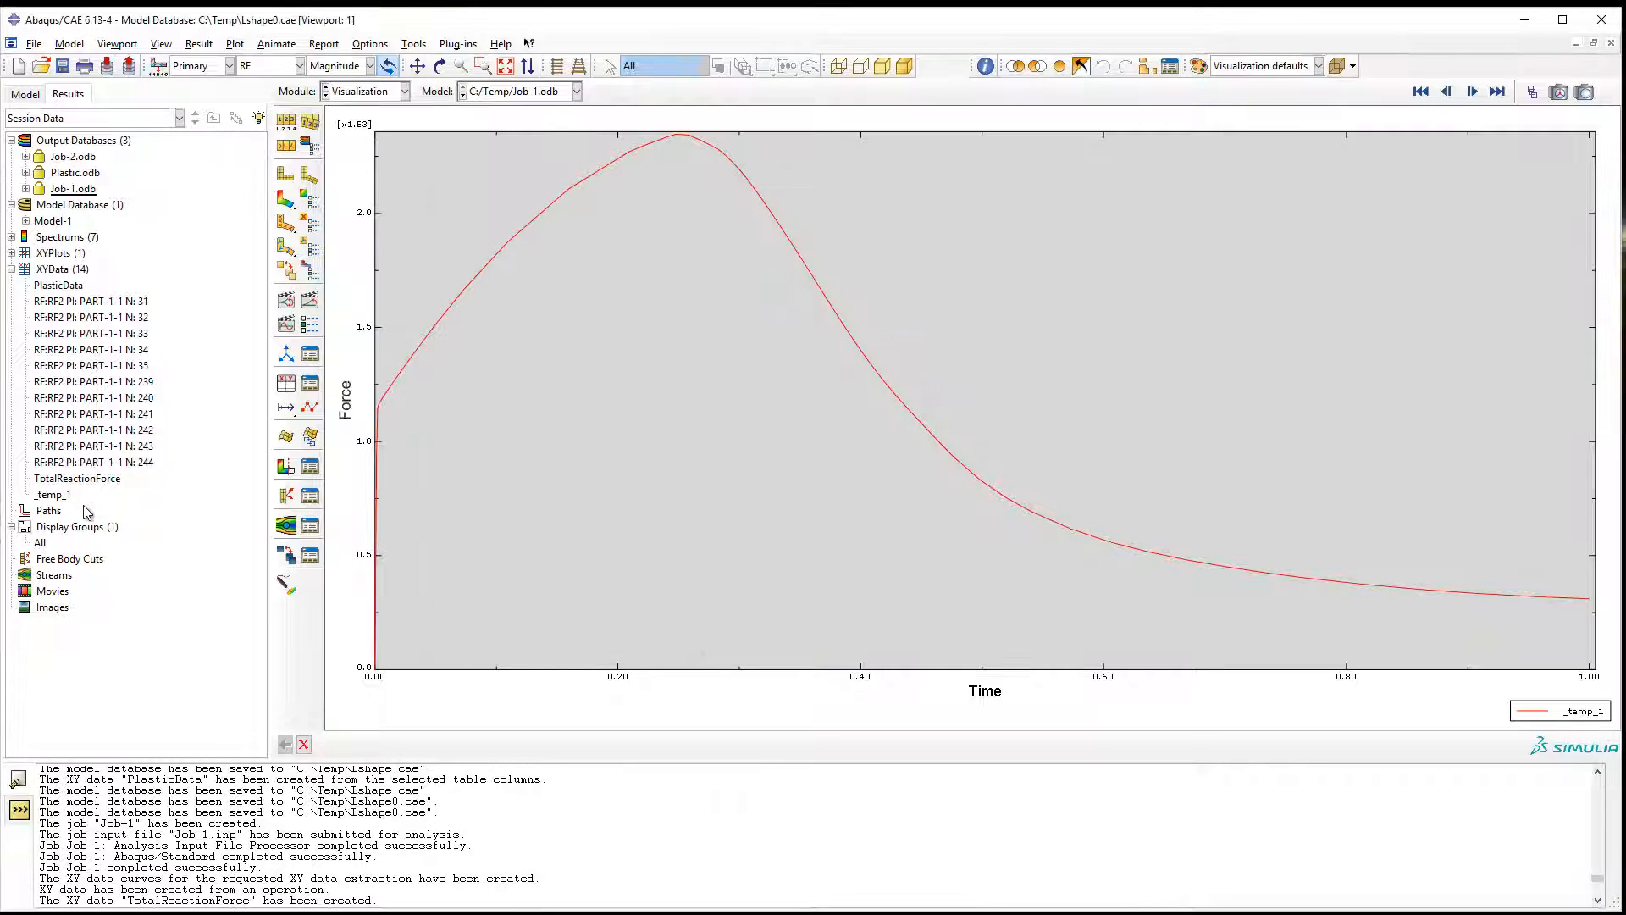
Plot the saved TotalReactionForce curve and examine its initial steep rise and its peak up close.
right_click(80, 480)
click(127, 510)
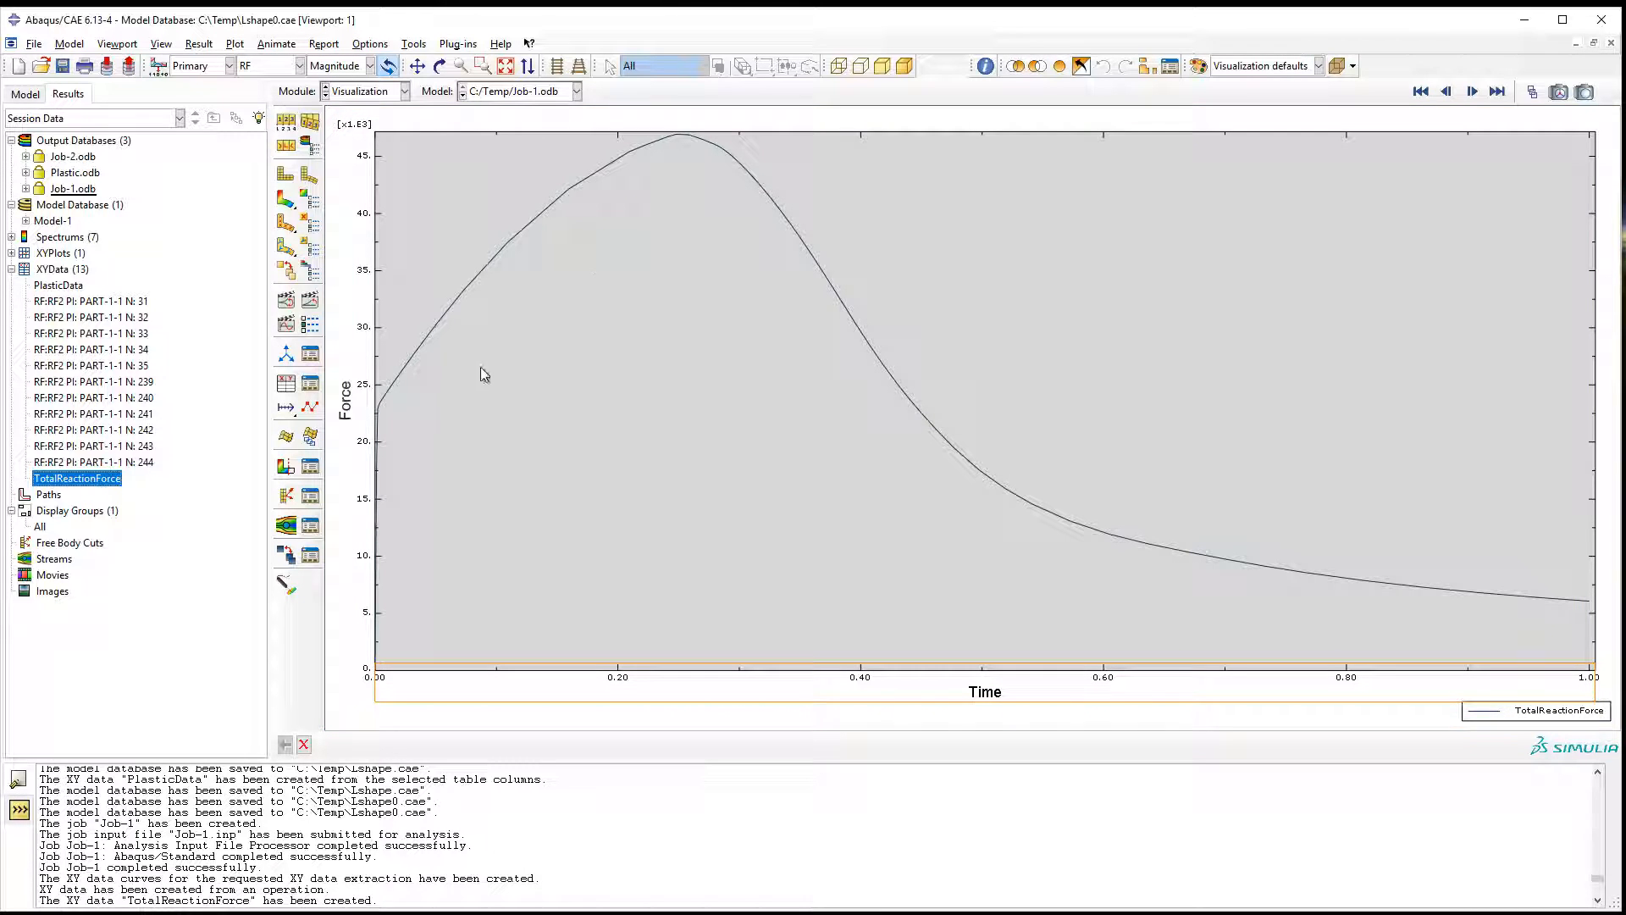
scroll(372, 493, up, 2)
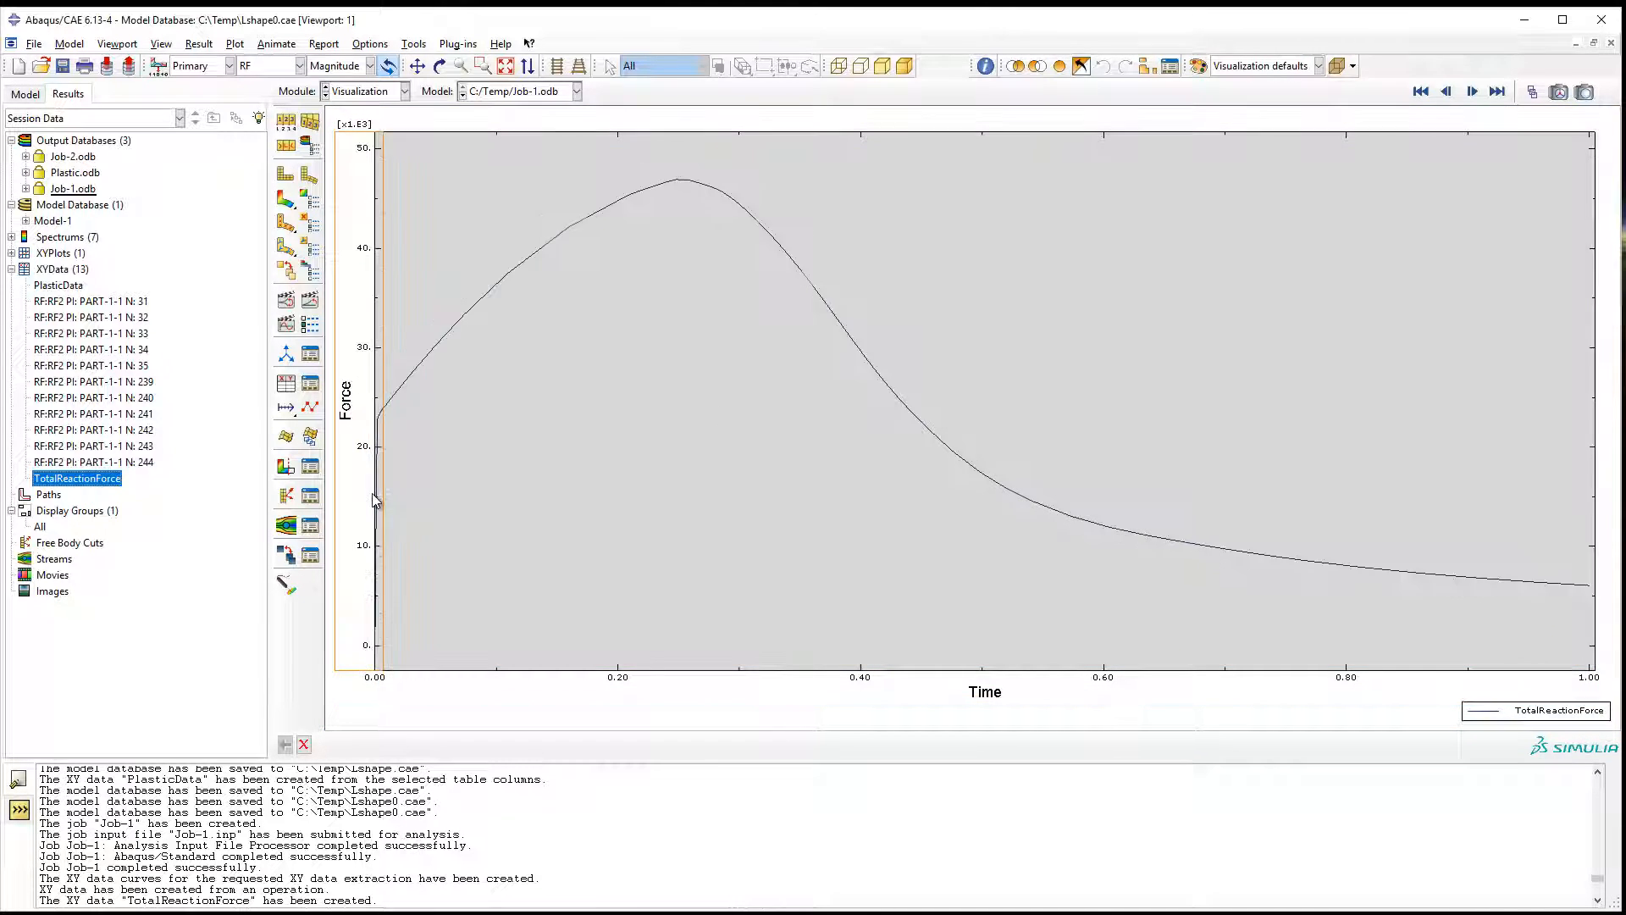
scroll(375, 500, up, 4)
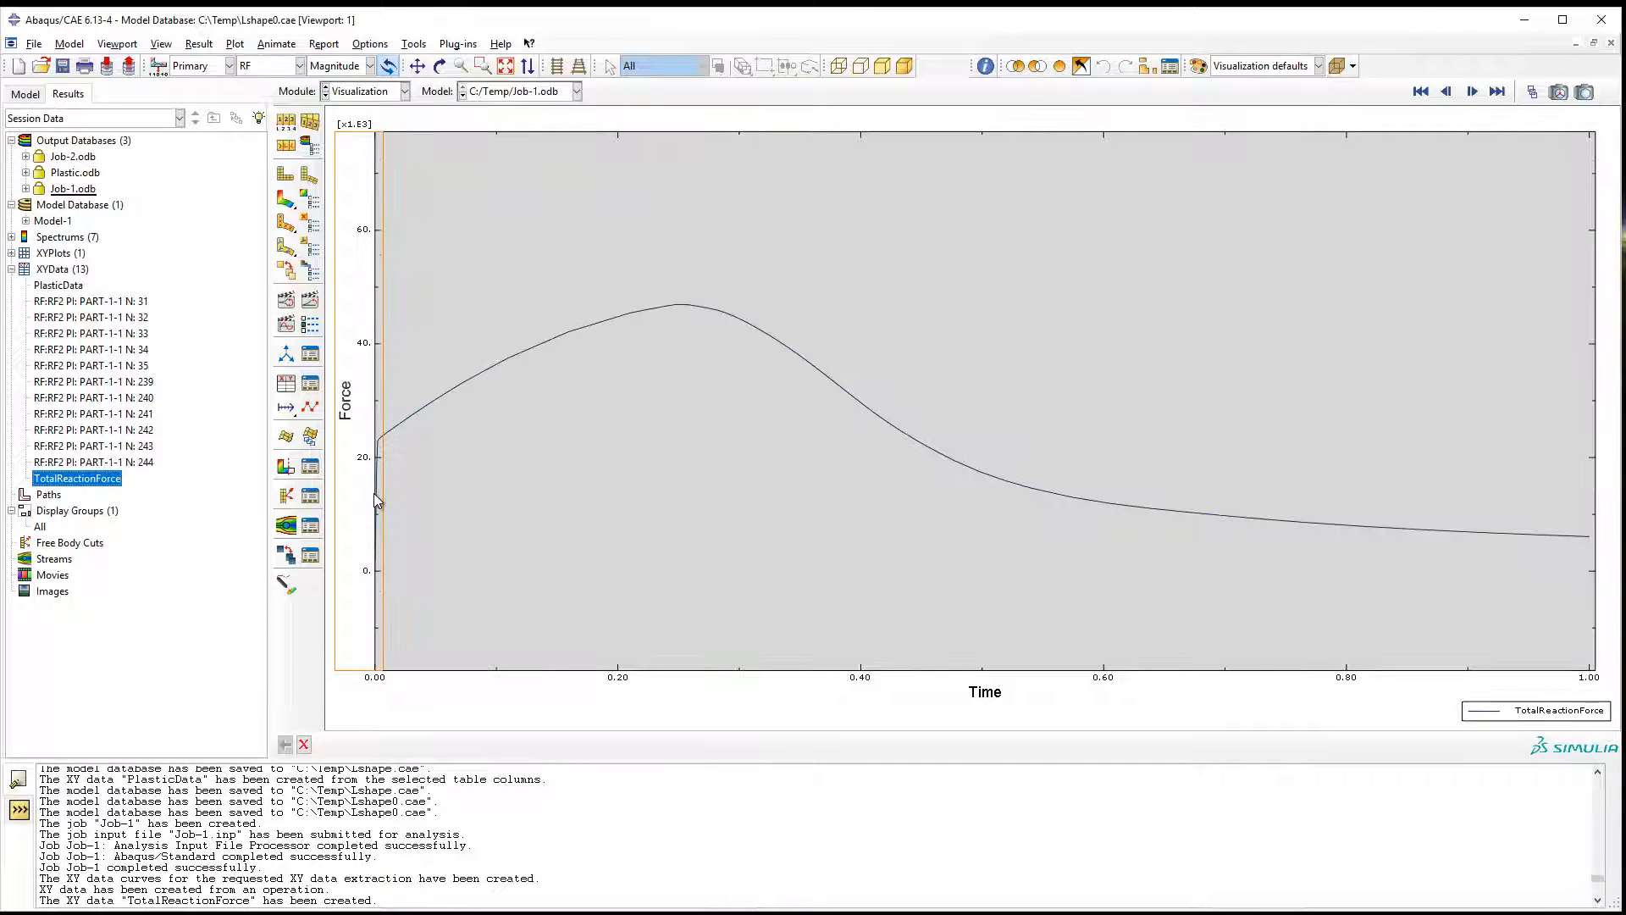
scroll(399, 495, up, 5)
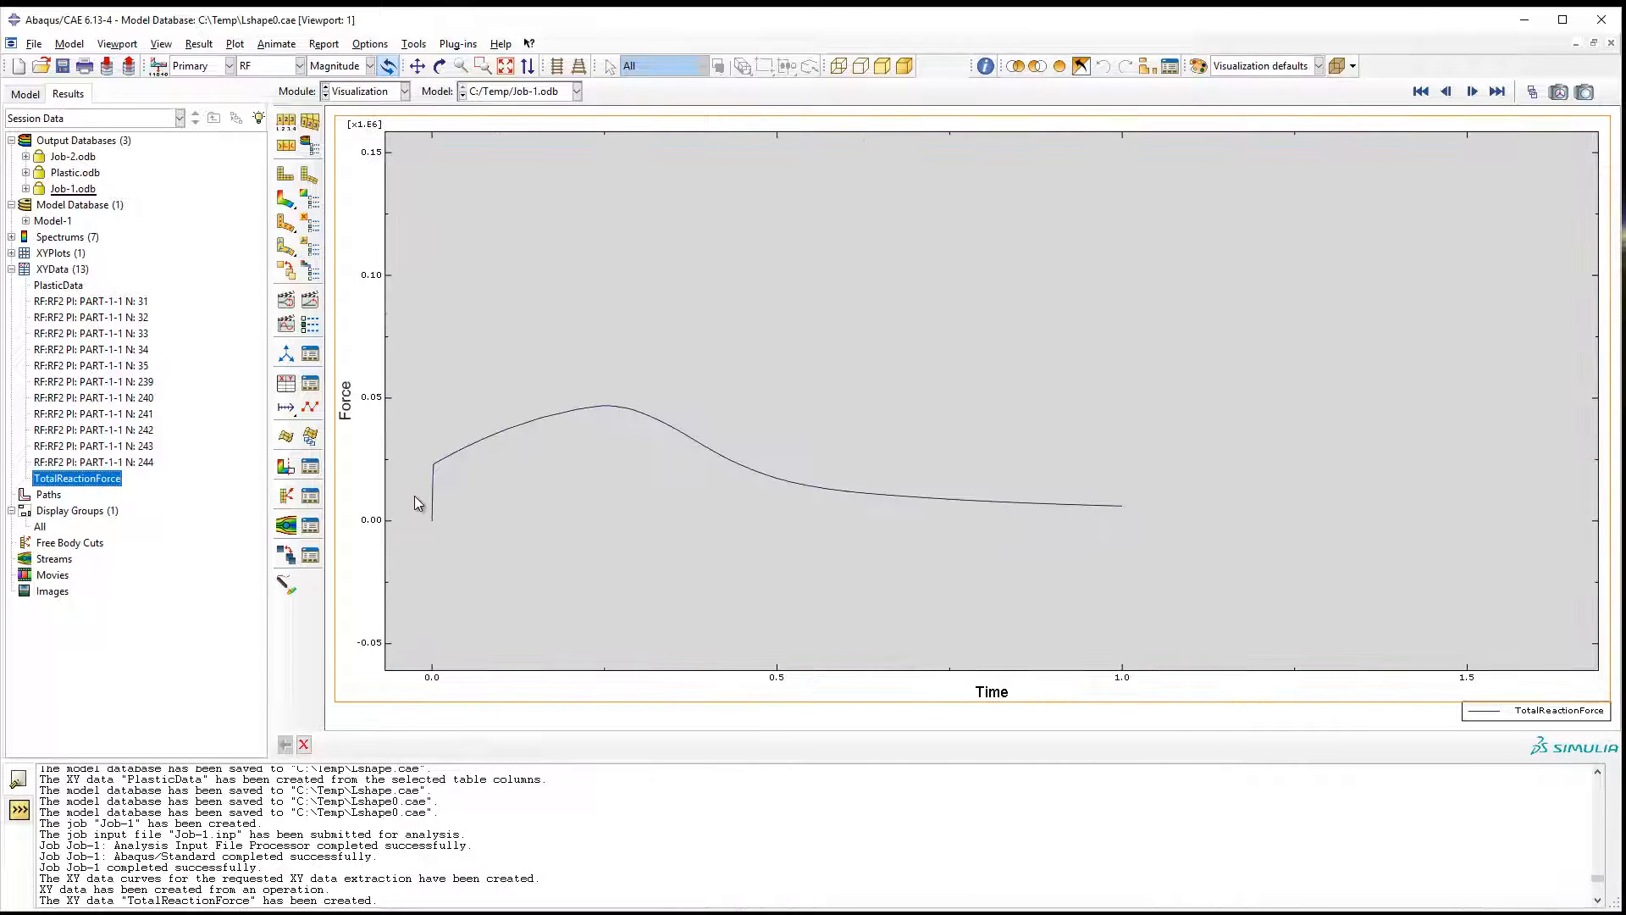
scroll(415, 504, down, 5)
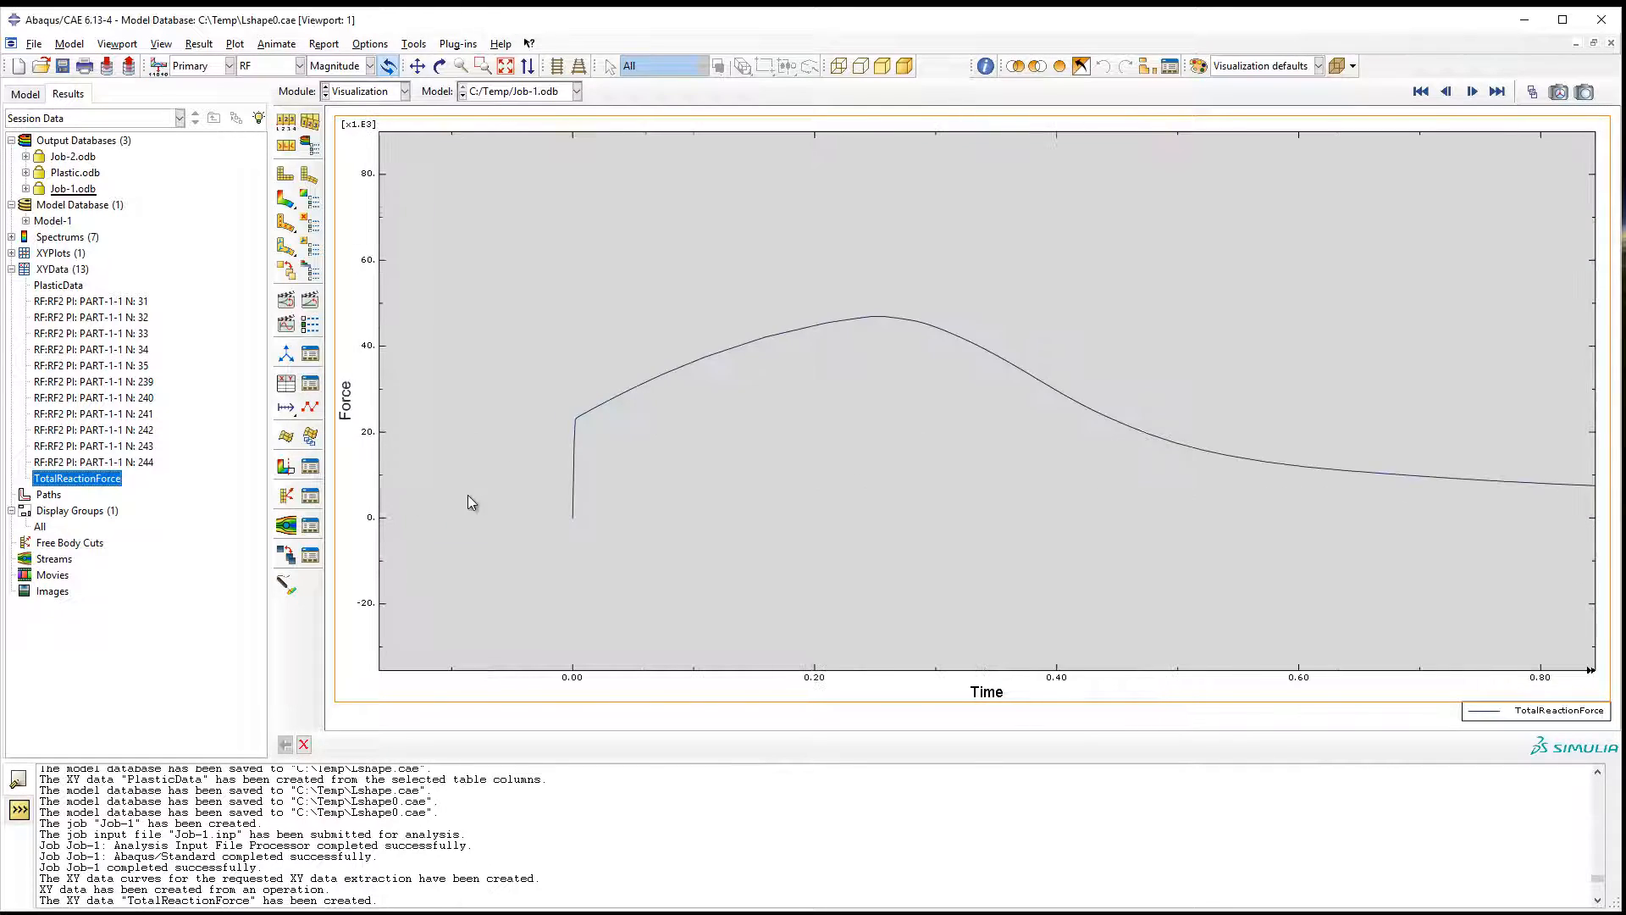
scroll(467, 496, down, 4)
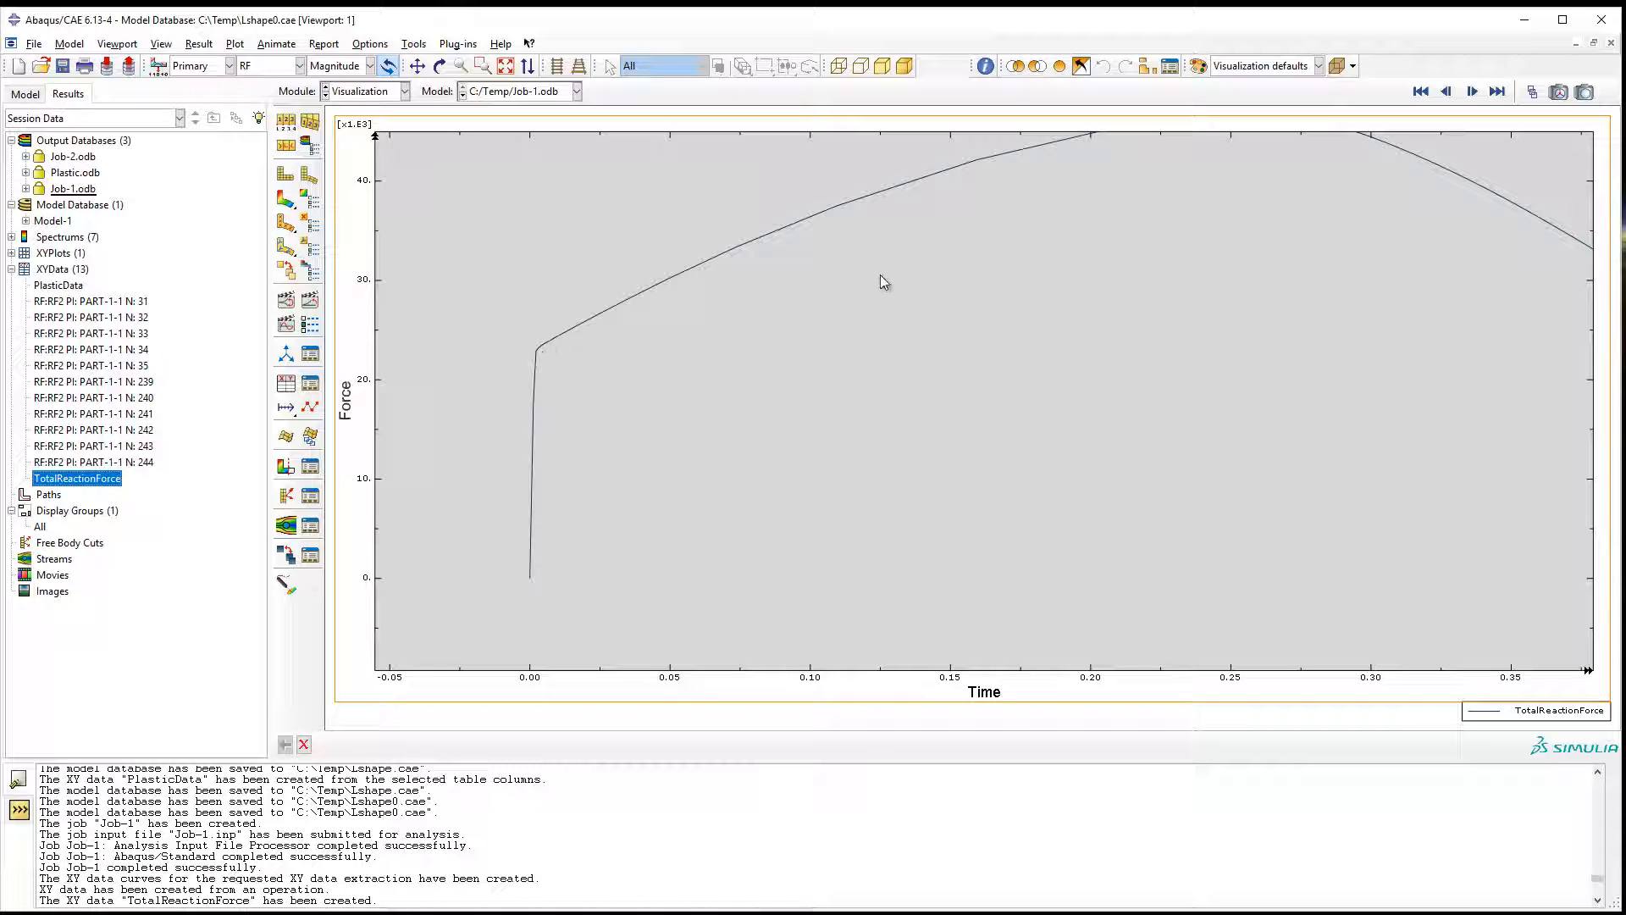
ctrl+alt+middle_drag(882, 303, 738, 395)
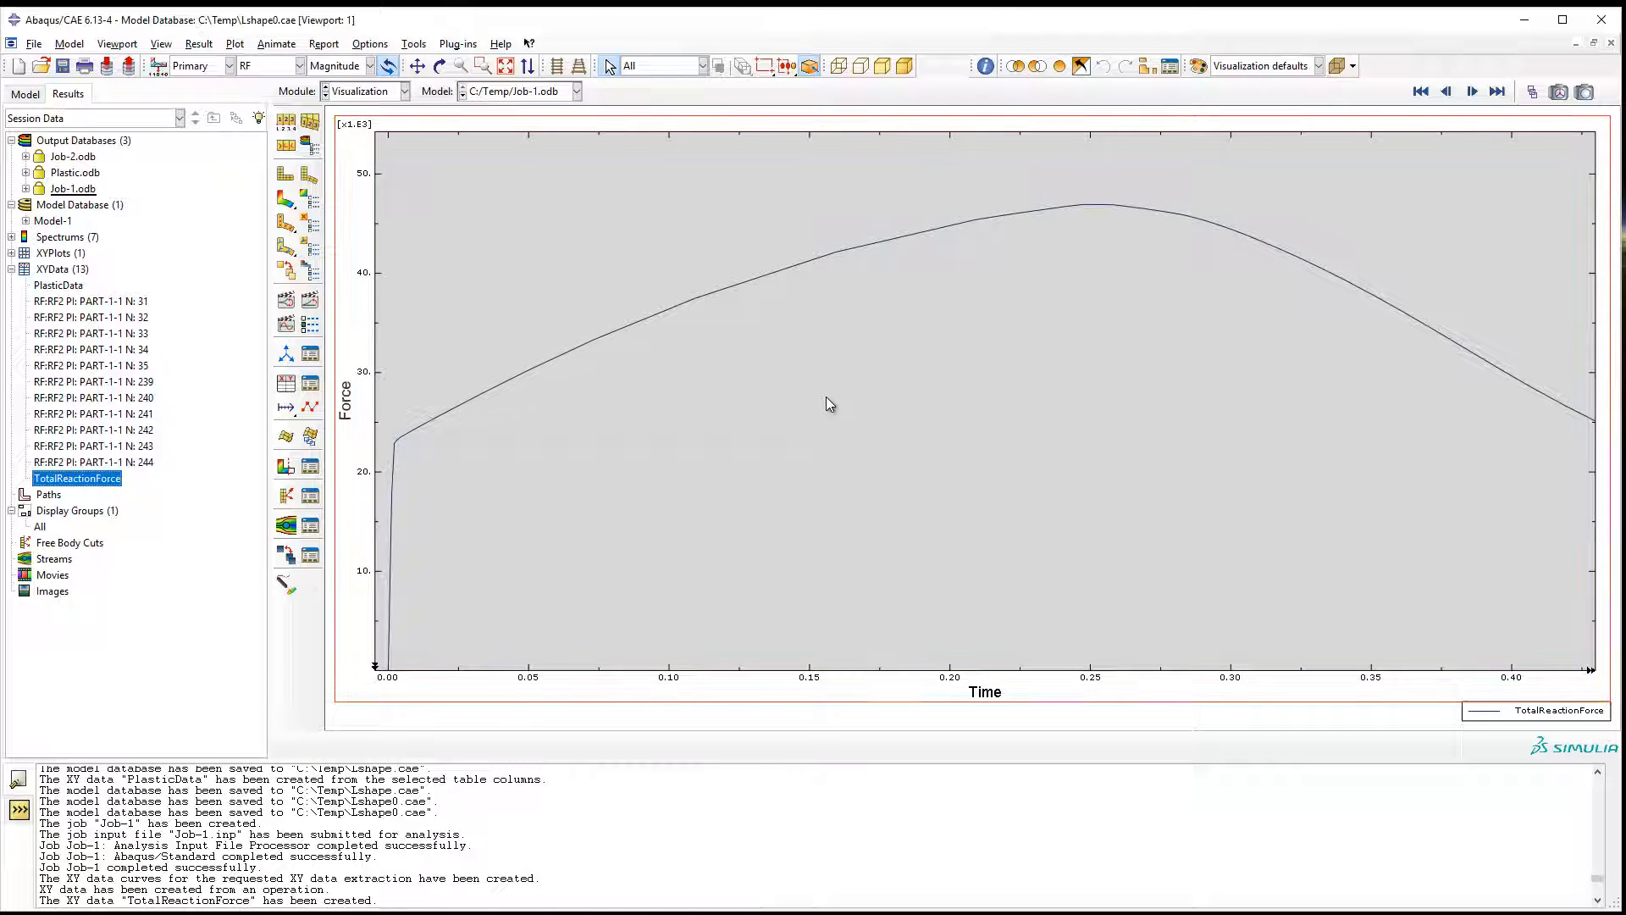
mouse_move(724, 459)
ctrl+alt+middle_down()
mouse_move(733, 422)
mouse_move(728, 442)
ctrl+alt+middle_up()
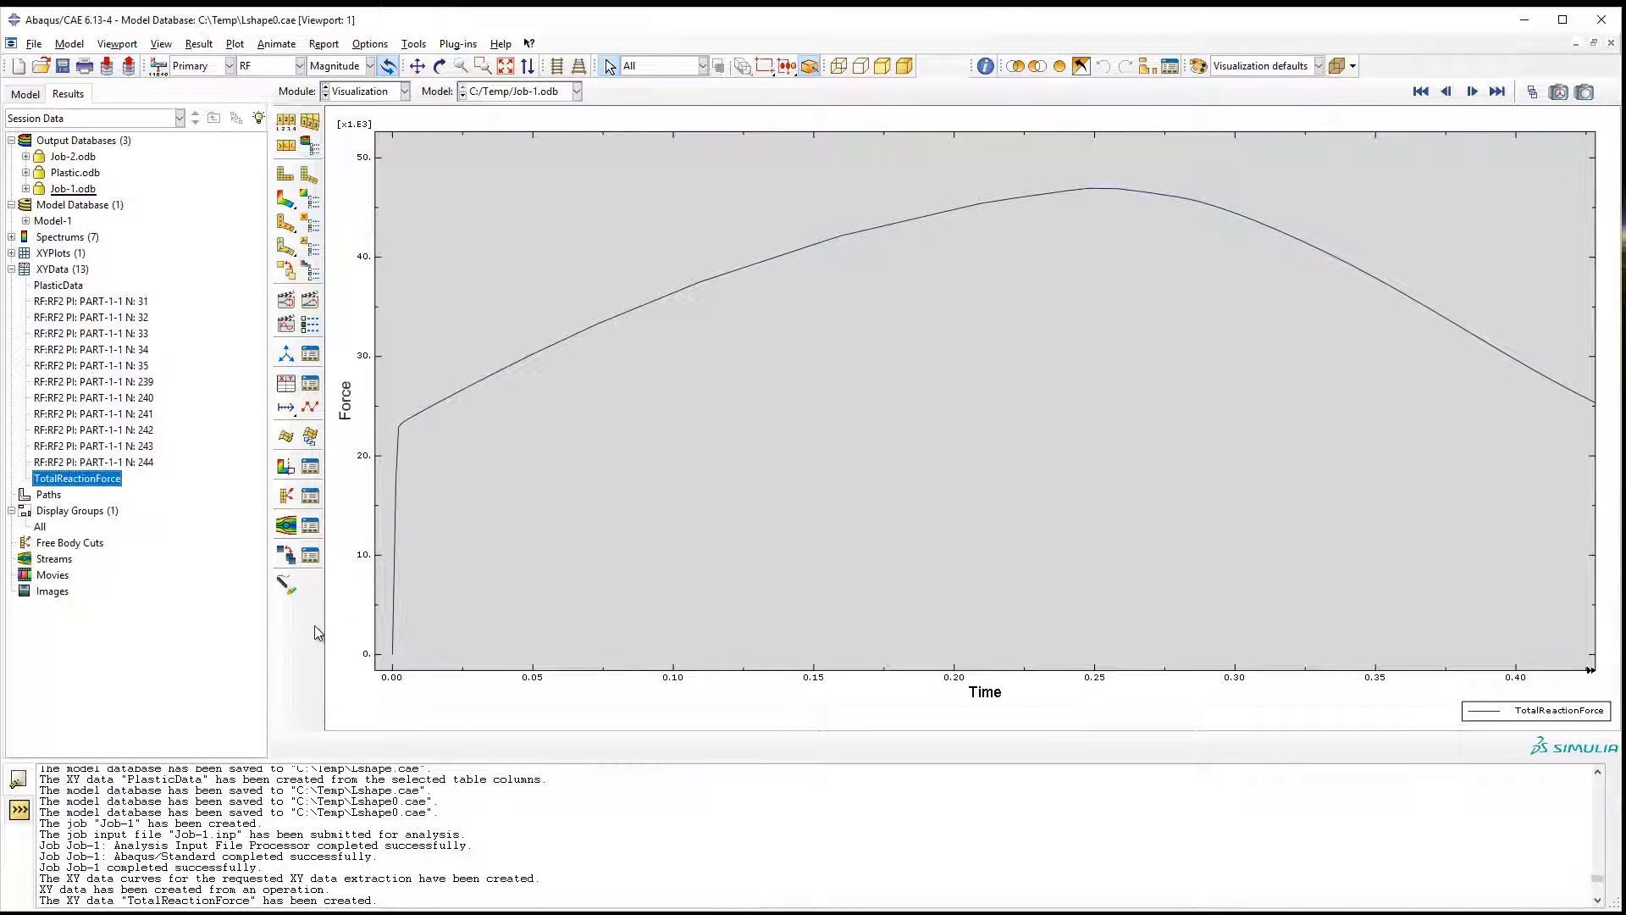
Probe the XY values at the peak of the TotalReactionForce curve, then leave the probe.
click(286, 584)
drag(949, 365, 764, 364)
mouse_move(1092, 190)
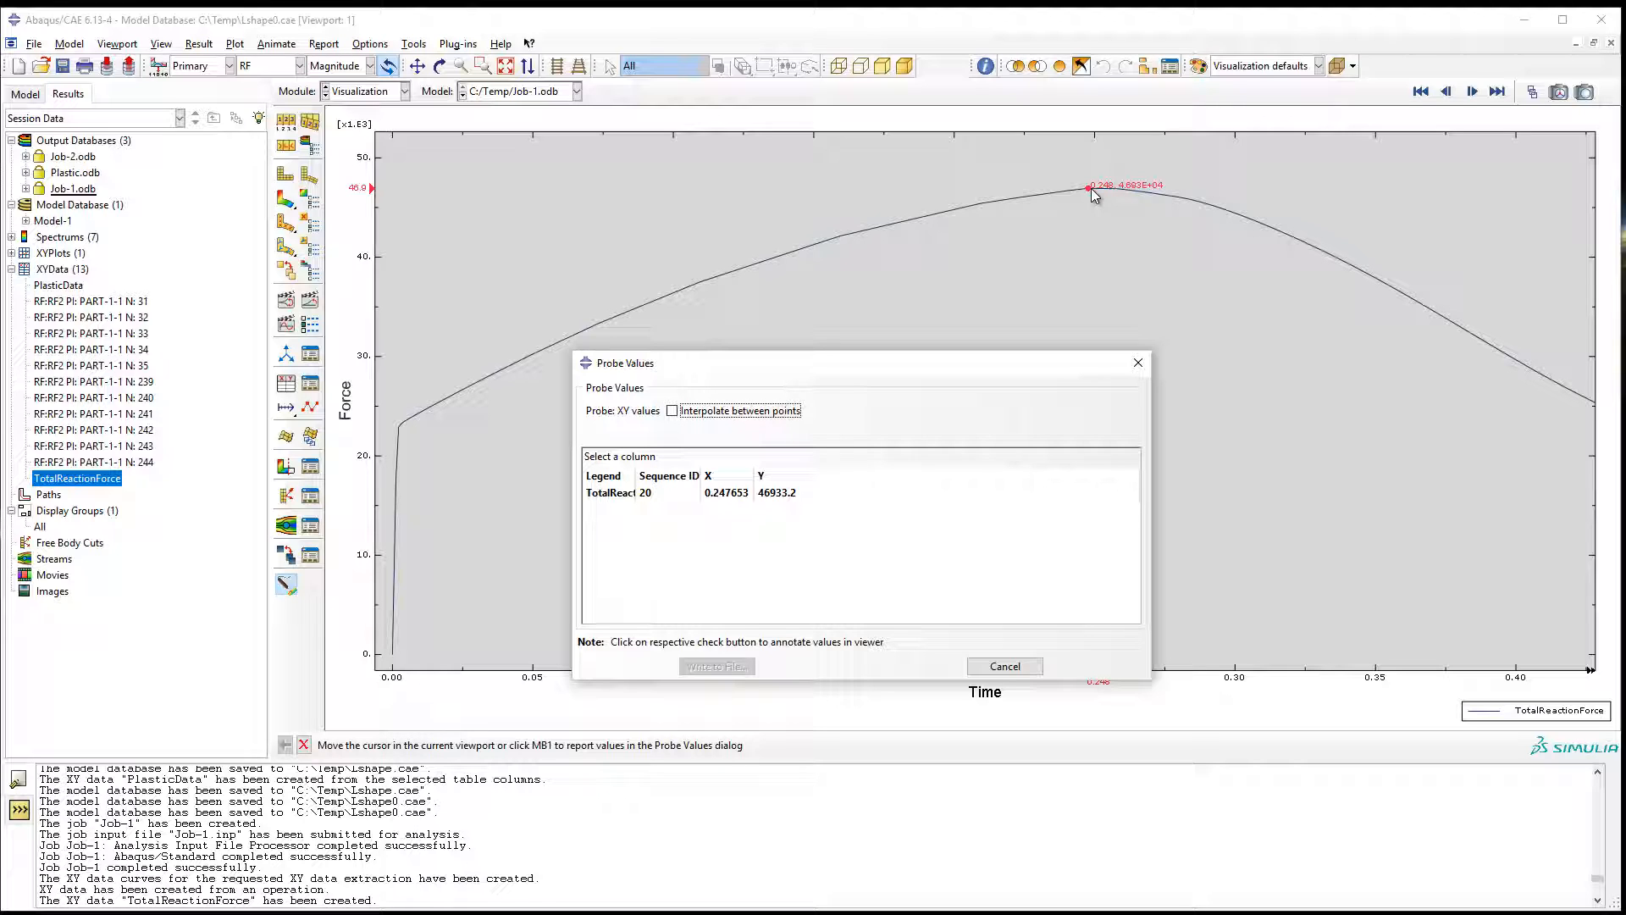
key(Escape)
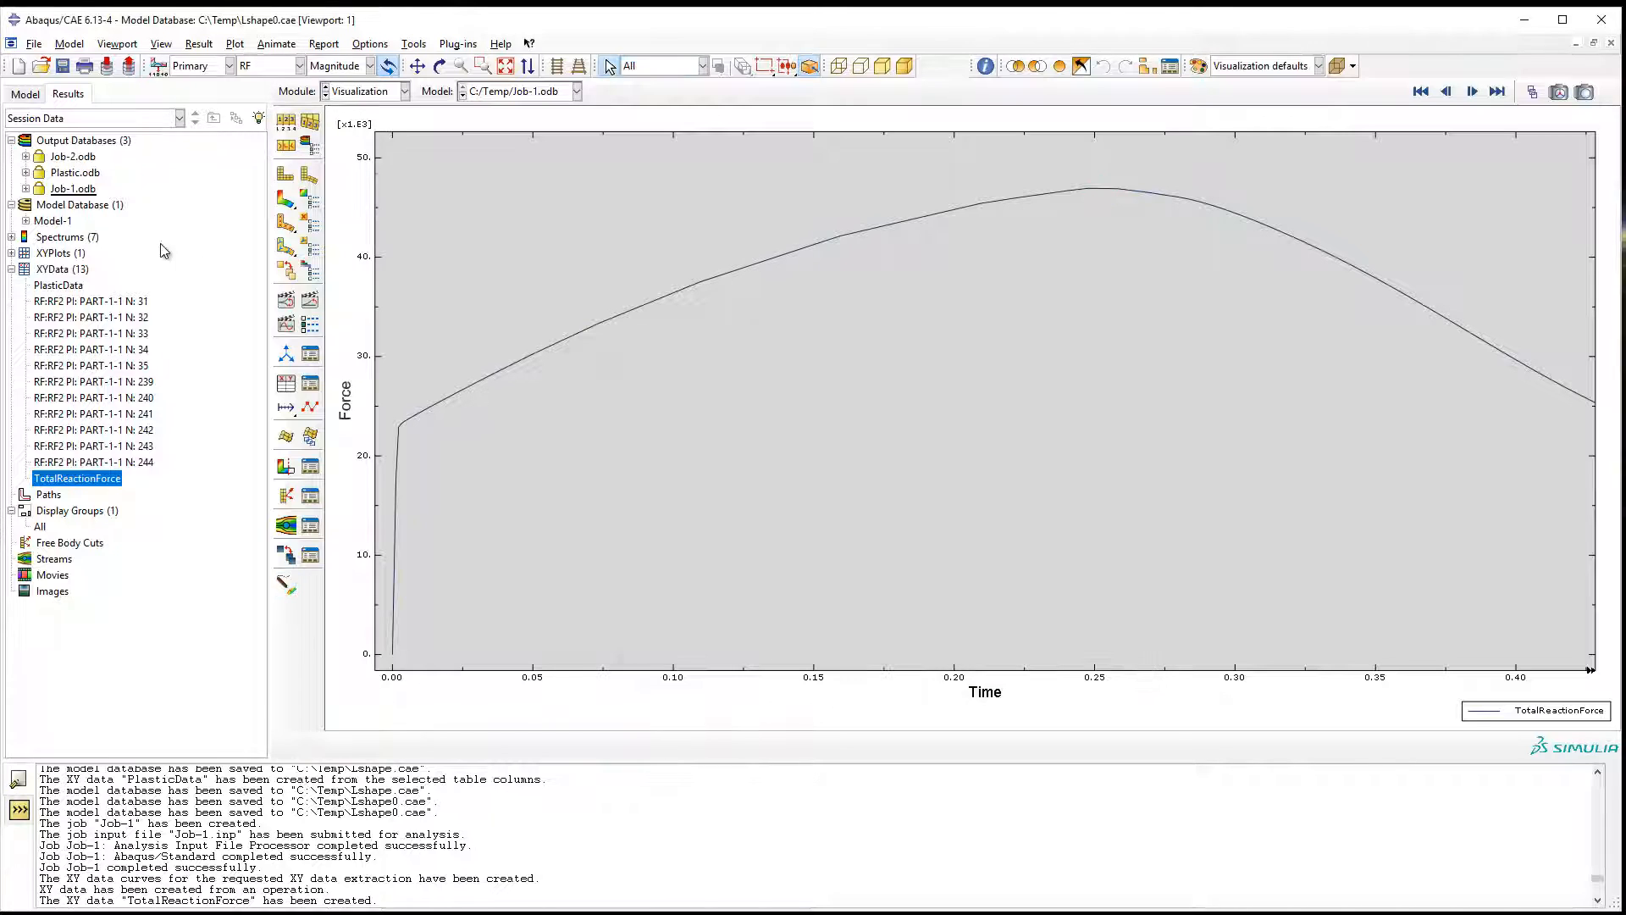